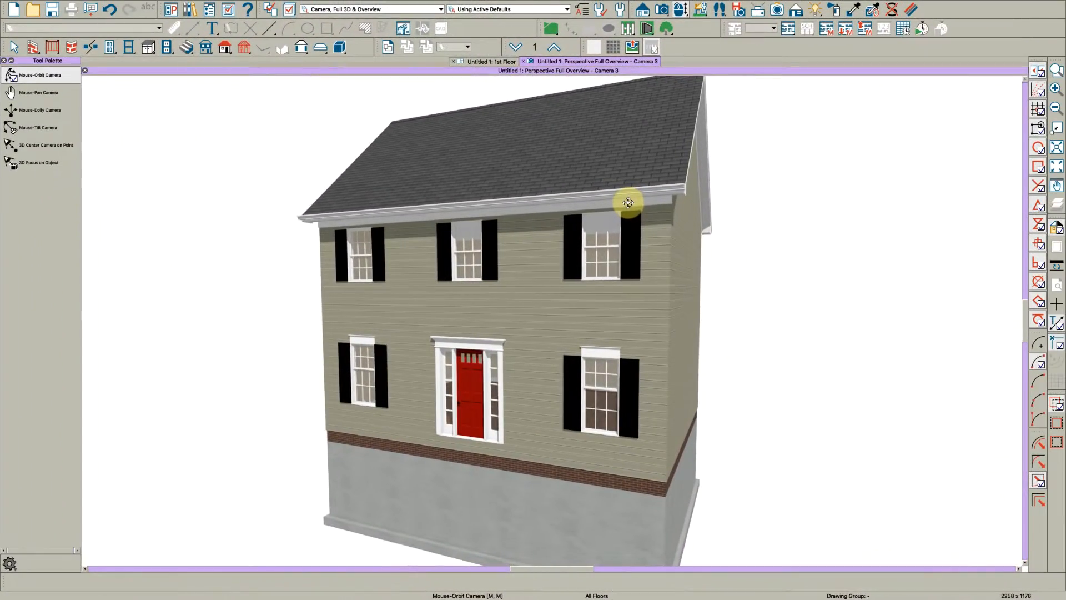
Examine the house's front facade in 3D, and the front entry wall on the first floor plan
{"action": "left_click_drag", "start_coordinate": [598, 269], "coordinate": [624, 257]}
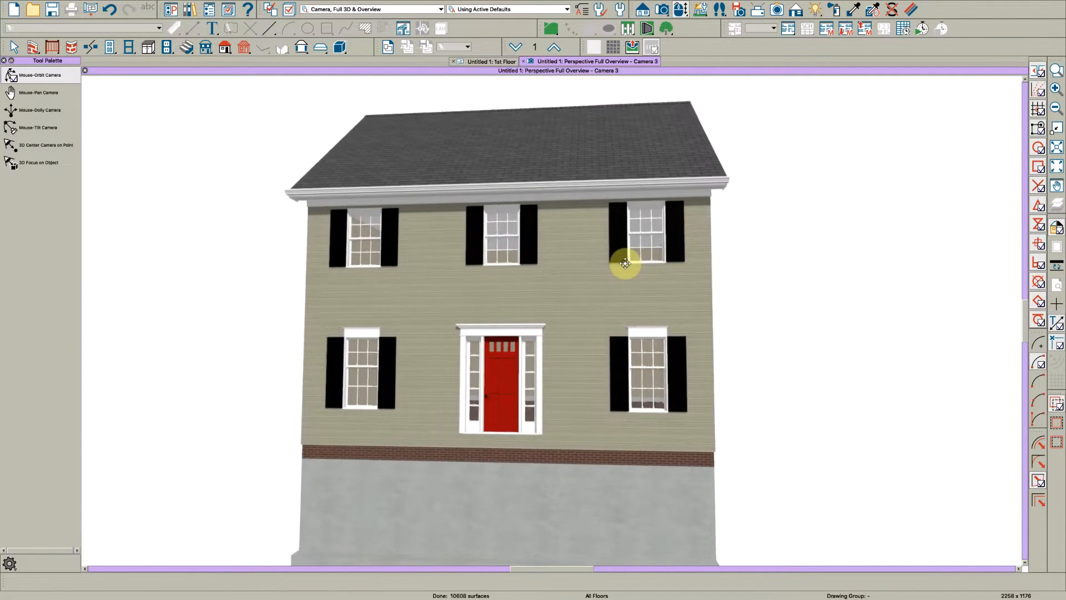
{"action": "mouse_move", "coordinate": [507, 362]}
{"action": "left_mouse_down"}
{"action": "mouse_move", "coordinate": [488, 359]}
{"action": "mouse_move", "coordinate": [492, 396]}
{"action": "mouse_move", "coordinate": [488, 352]}
{"action": "mouse_move", "coordinate": [503, 346]}
{"action": "left_mouse_up"}
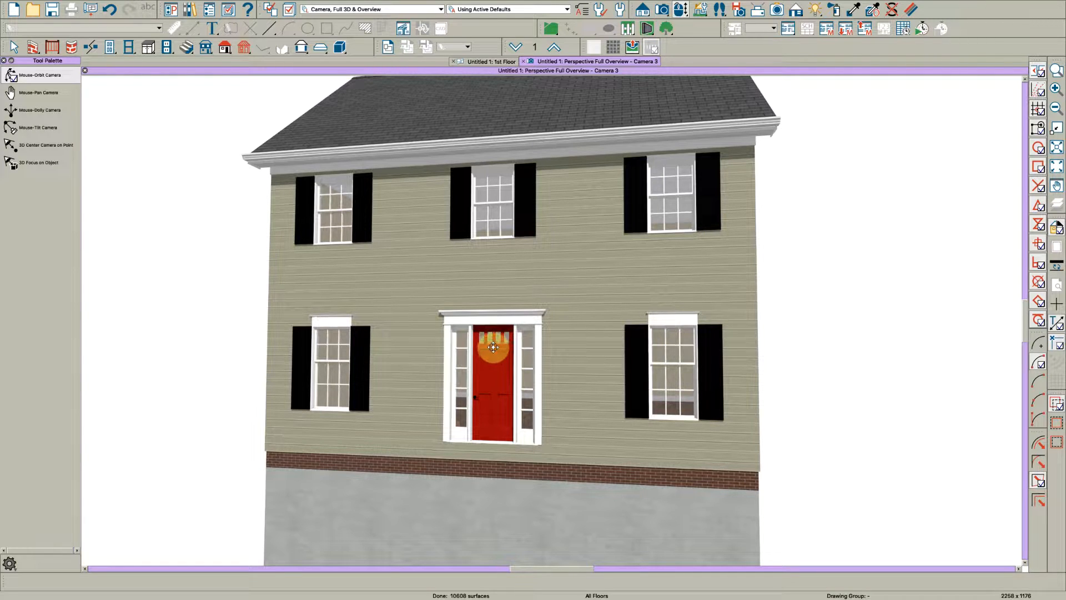
{"action": "key", "text": "space"}
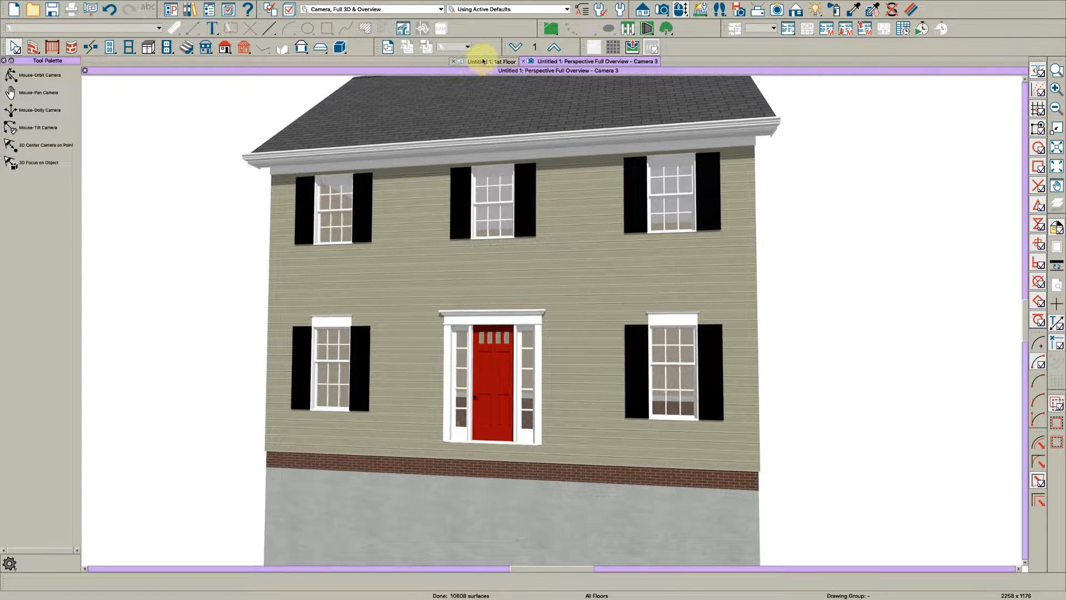
{"action": "left_click", "coordinate": [483, 61]}
{"action": "scroll", "coordinate": [476, 448], "scroll_direction": "up", "scroll_amount": 1}
{"action": "middle_click_drag", "start_coordinate": [476, 448], "coordinate": [522, 303]}
{"action": "scroll", "coordinate": [522, 343], "scroll_direction": "up", "scroll_amount": 3}
{"action": "scroll", "coordinate": [486, 358], "scroll_direction": "down", "scroll_amount": 1}
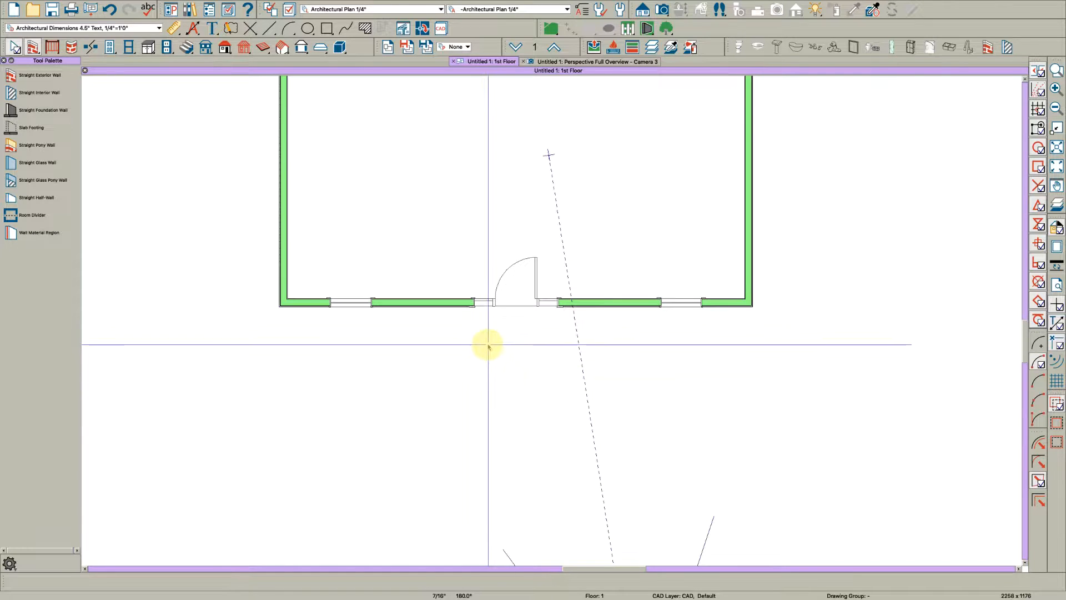
{"action": "middle_click_drag", "start_coordinate": [488, 321], "coordinate": [490, 357]}
{"action": "scroll", "coordinate": [505, 368], "scroll_direction": "up", "scroll_amount": 1}
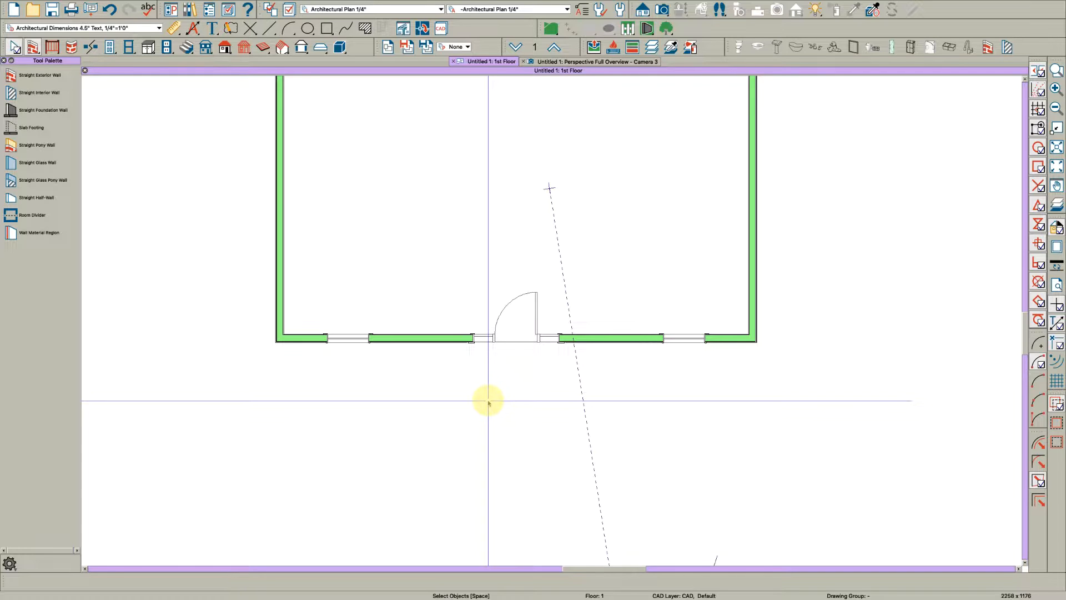
{"action": "scroll", "coordinate": [447, 359], "scroll_direction": "up", "scroll_amount": 3}
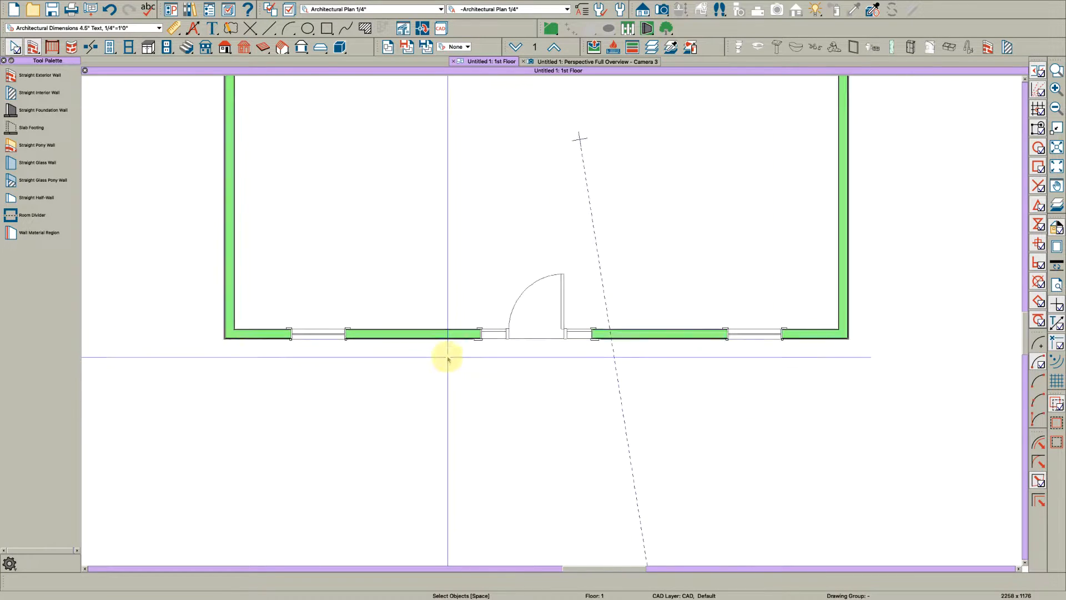
{"action": "scroll", "coordinate": [449, 362], "scroll_direction": "up", "scroll_amount": 2}
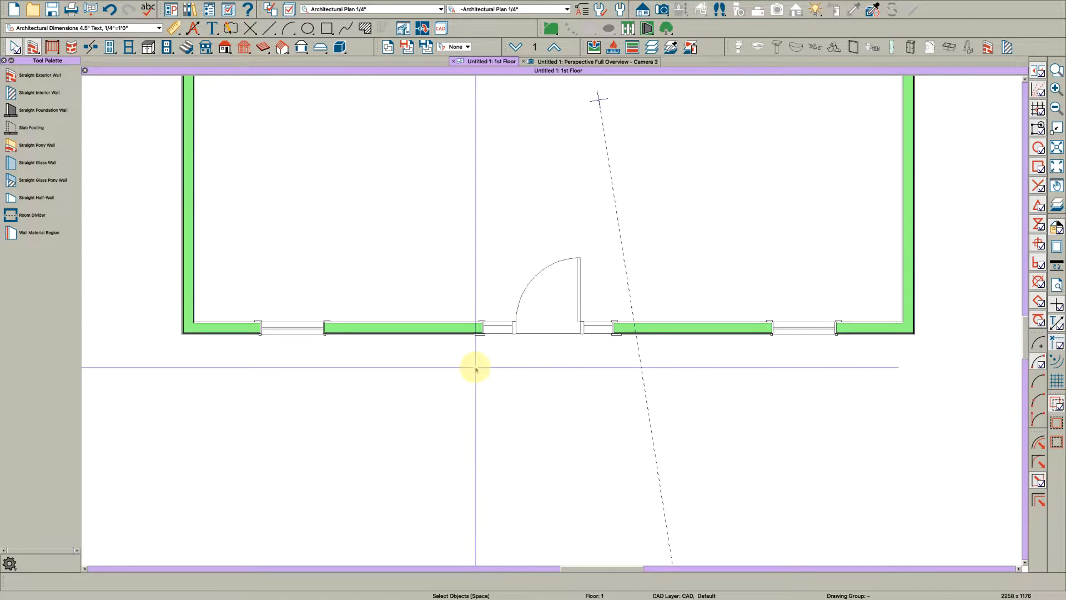
Draw a rectangular polyline in front of the entry door, 144" wide and about 8' deep
{"action": "key", "text": "i"}
{"action": "key", "text": "i"}
{"action": "left_click_drag", "start_coordinate": [444, 510], "coordinate": [687, 366]}
{"action": "key", "text": "Tab"}
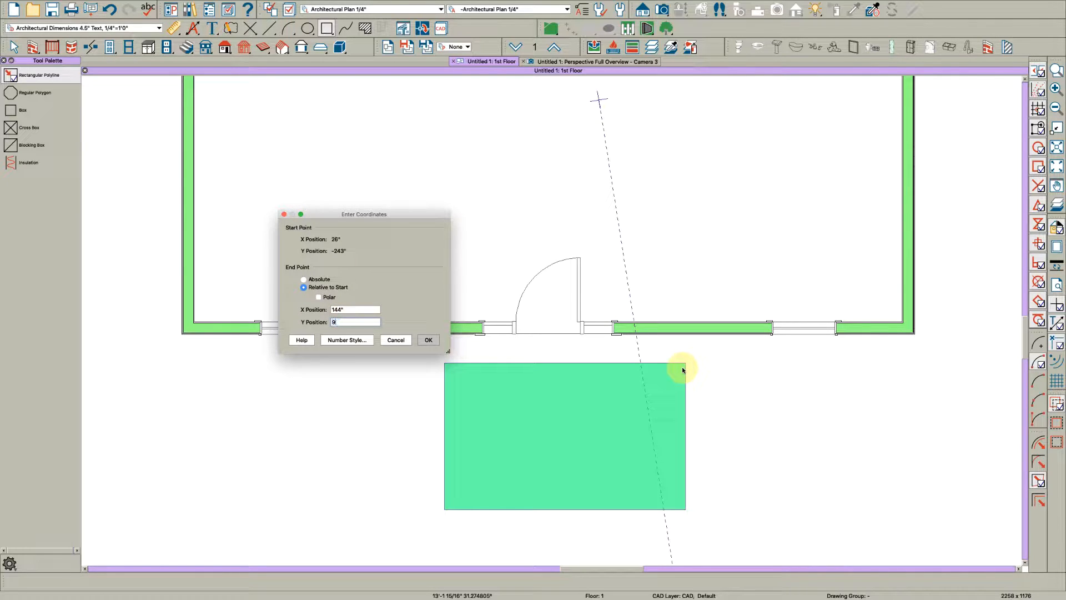
{"action": "key", "text": "Return"}
{"action": "key", "text": "space"}
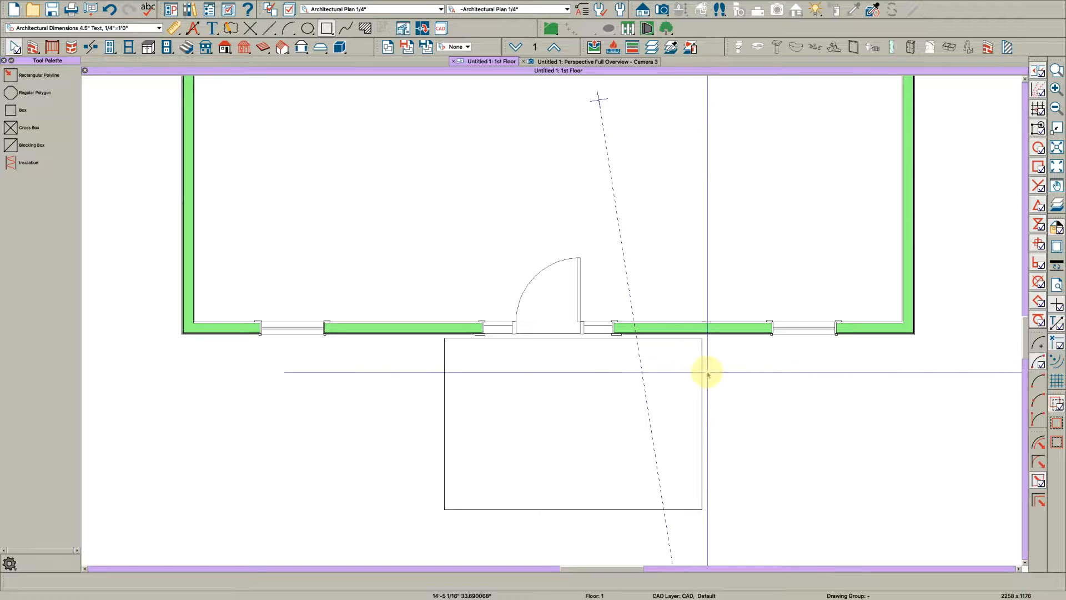
Center the rectangle on the front entry door
{"action": "left_click", "coordinate": [702, 374]}
{"action": "key", "text": "c"}
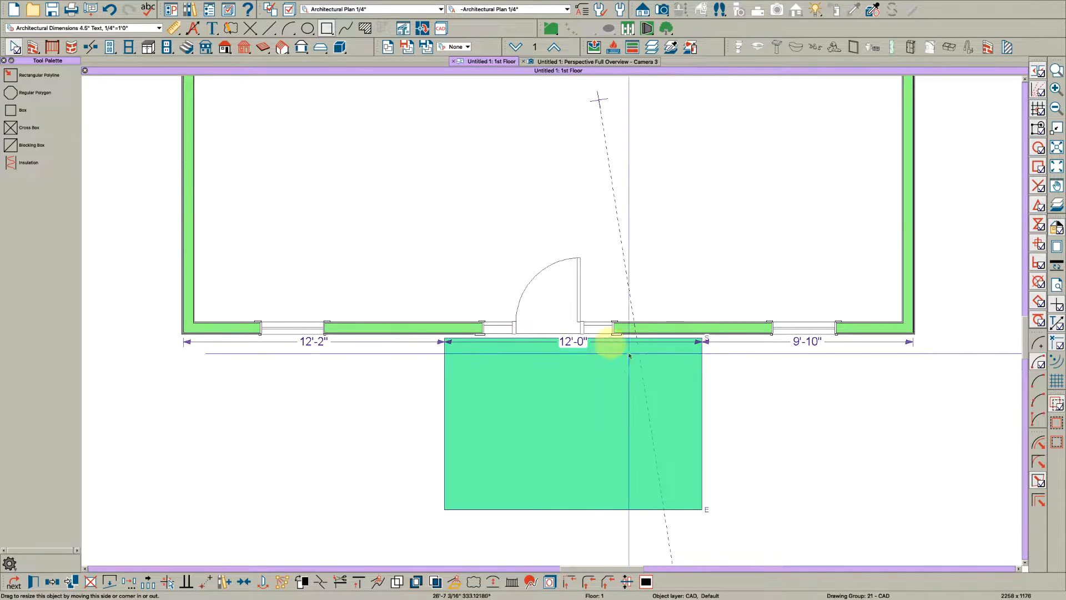
{"action": "left_click", "coordinate": [564, 331]}
Move the rectangle point to point so its upper edge sits on the outside of the front wall's sheathing or framing layer
{"action": "scroll", "coordinate": [420, 357], "scroll_direction": "up", "scroll_amount": 4}
{"action": "scroll", "coordinate": [420, 281], "scroll_direction": "up", "scroll_amount": 3}
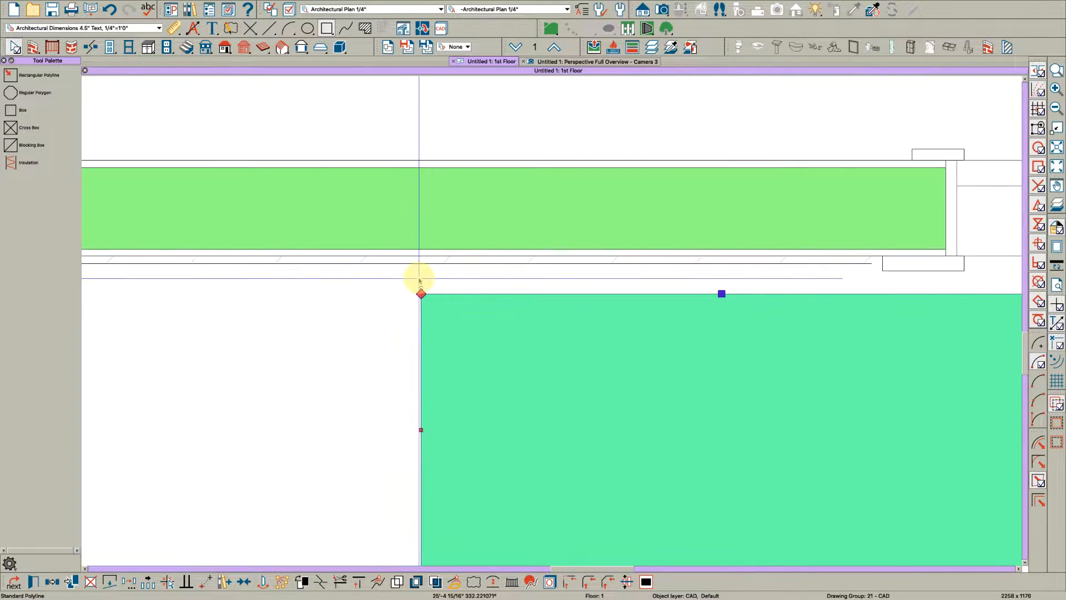
{"action": "key", "text": "2"}
{"action": "left_click", "coordinate": [421, 294]}
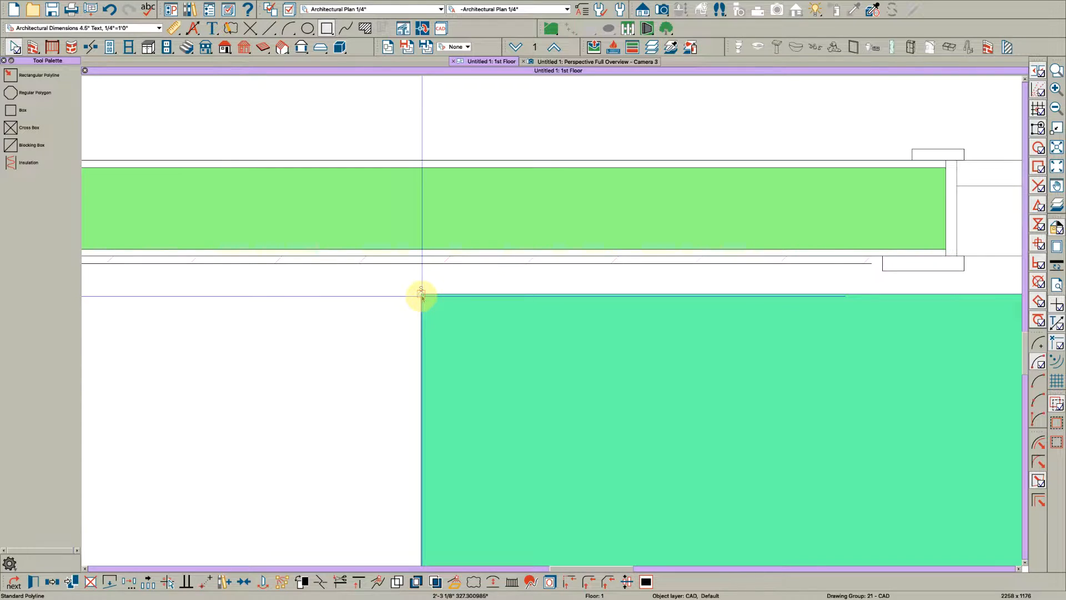
{"action": "left_click", "coordinate": [421, 255]}
{"action": "scroll", "coordinate": [378, 276], "scroll_direction": "down", "scroll_amount": 3}
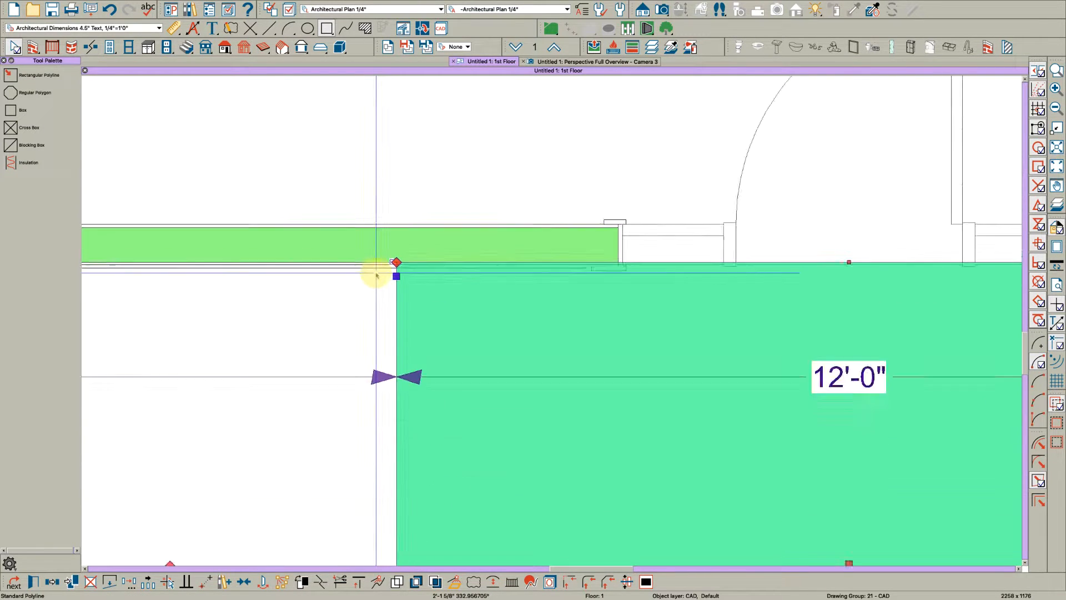
{"action": "scroll", "coordinate": [367, 280], "scroll_direction": "down", "scroll_amount": 3}
{"action": "key", "text": "Escape"}
{"action": "scroll", "coordinate": [578, 322], "scroll_direction": "down", "scroll_amount": 2}
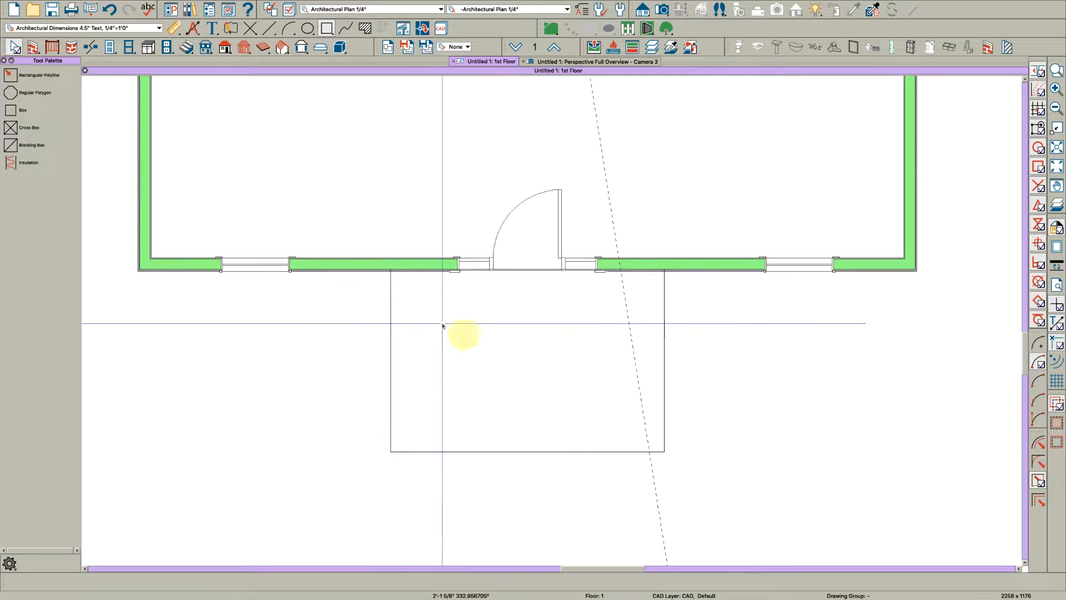
{"action": "scroll", "coordinate": [499, 350], "scroll_direction": "up", "scroll_amount": 1}
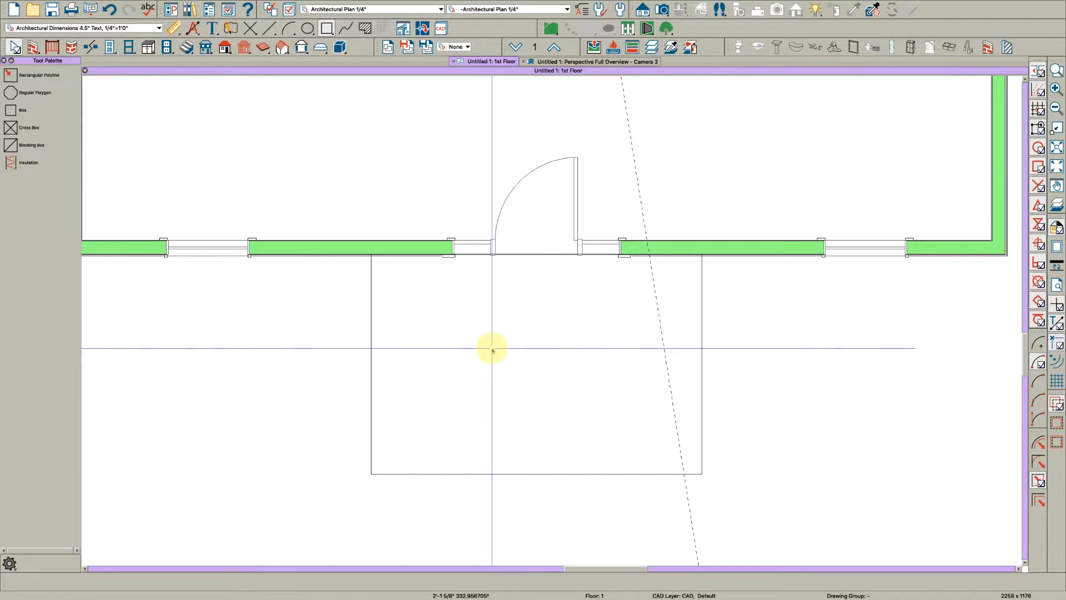
Set the default exterior wall type to Siding-4
{"action": "left_click", "coordinate": [33, 47]}
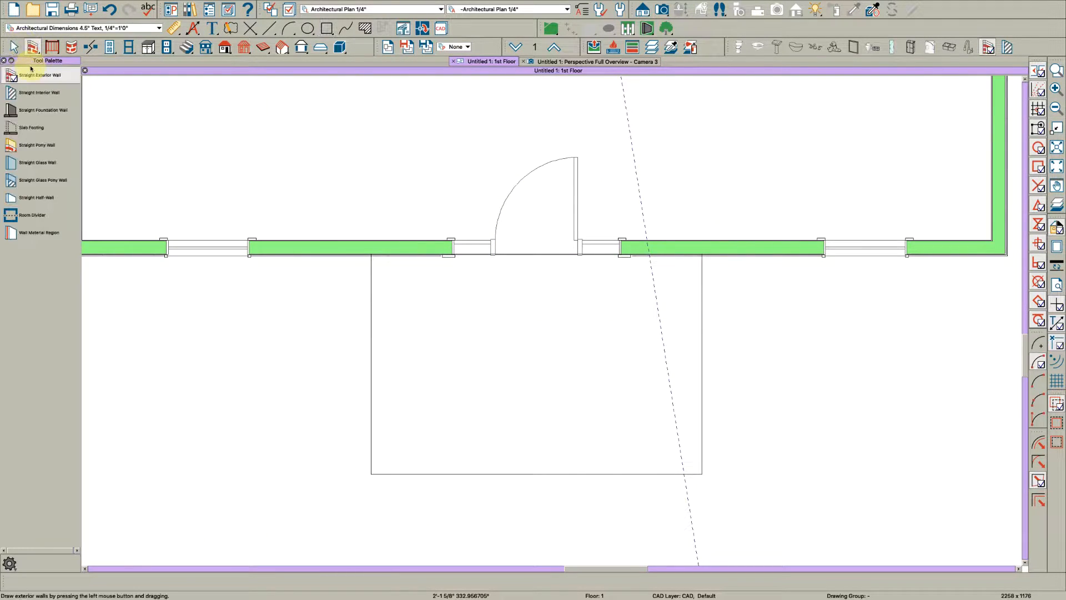
{"action": "double_click", "coordinate": [51, 84]}
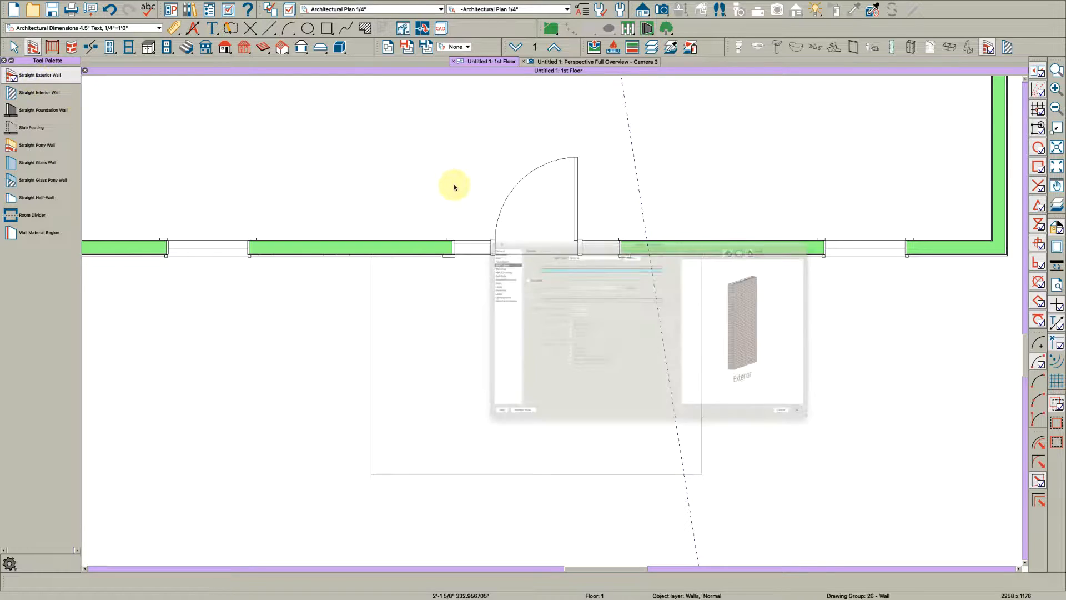
{"action": "left_click", "coordinate": [492, 180]}
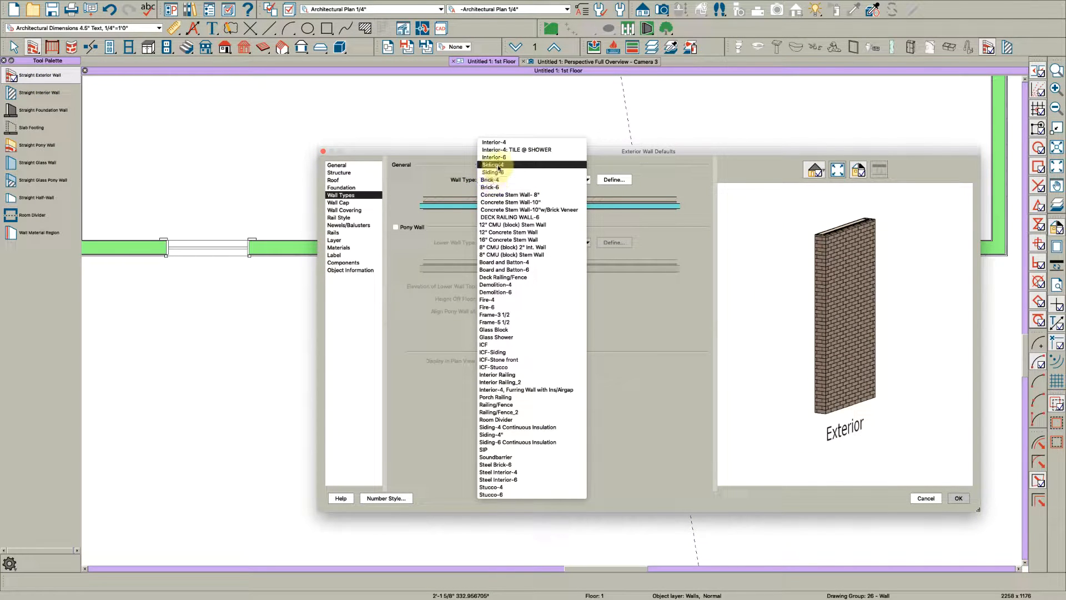
{"action": "left_click", "coordinate": [500, 165]}
{"action": "left_click", "coordinate": [957, 499]}
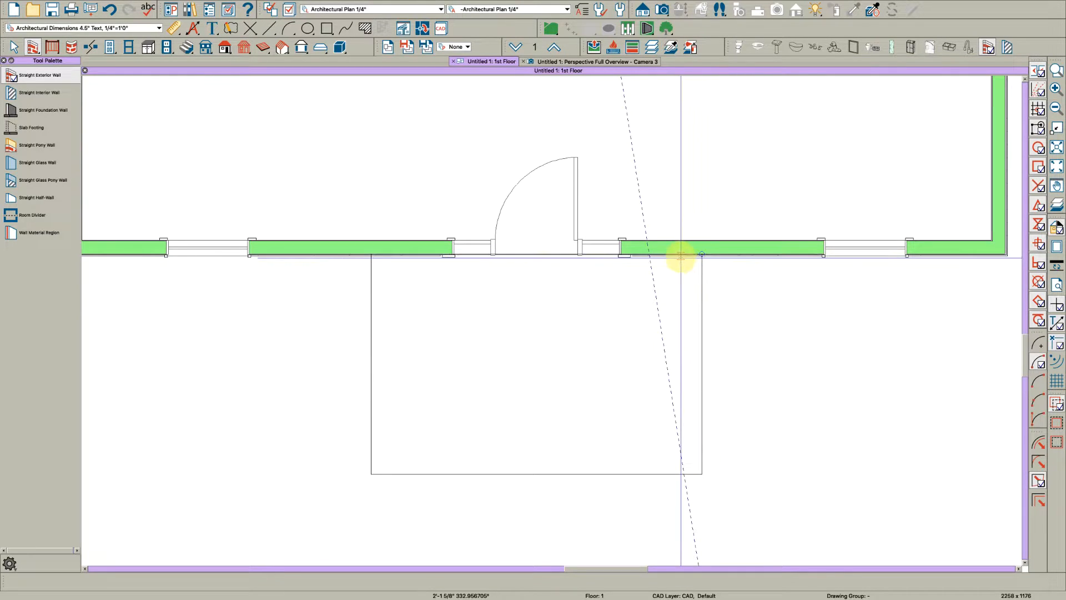
Draw three exterior walls inside the rectangle, enclosing a porch about 10' wide inside with side walls about 7'-4" long
{"action": "mouse_move", "coordinate": [680, 256]}
{"action": "left_mouse_down"}
{"action": "mouse_move", "coordinate": [676, 466]}
{"action": "mouse_move", "coordinate": [678, 454]}
{"action": "mouse_move", "coordinate": [389, 467]}
{"action": "mouse_move", "coordinate": [392, 281]}
{"action": "mouse_move", "coordinate": [372, 259]}
{"action": "mouse_move", "coordinate": [383, 257]}
{"action": "left_mouse_up"}
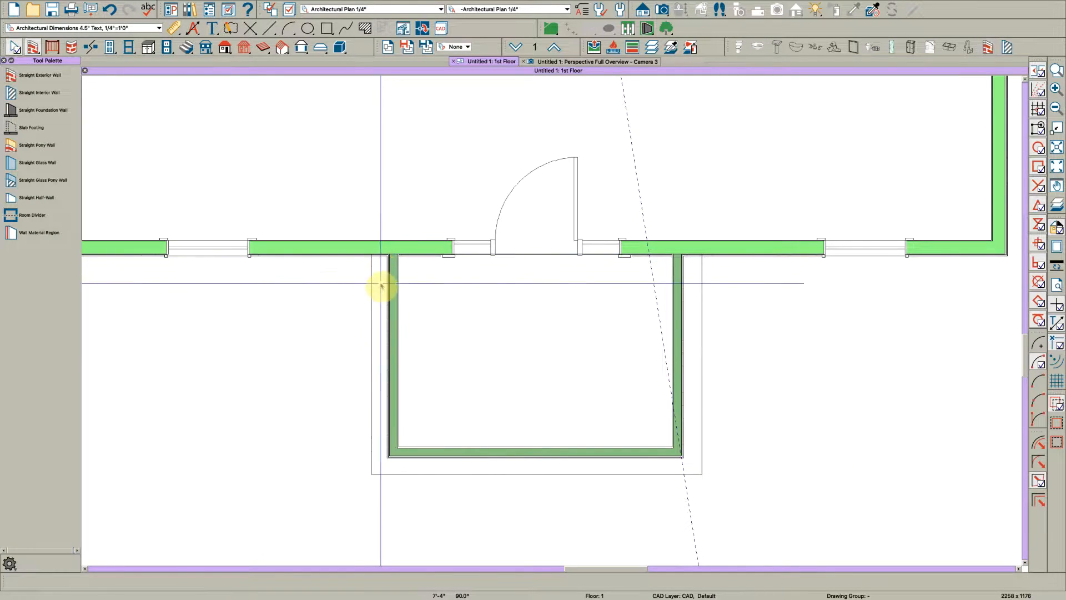
{"action": "scroll", "coordinate": [382, 286], "scroll_direction": "up", "scroll_amount": 4}
{"action": "left_click", "coordinate": [389, 295]}
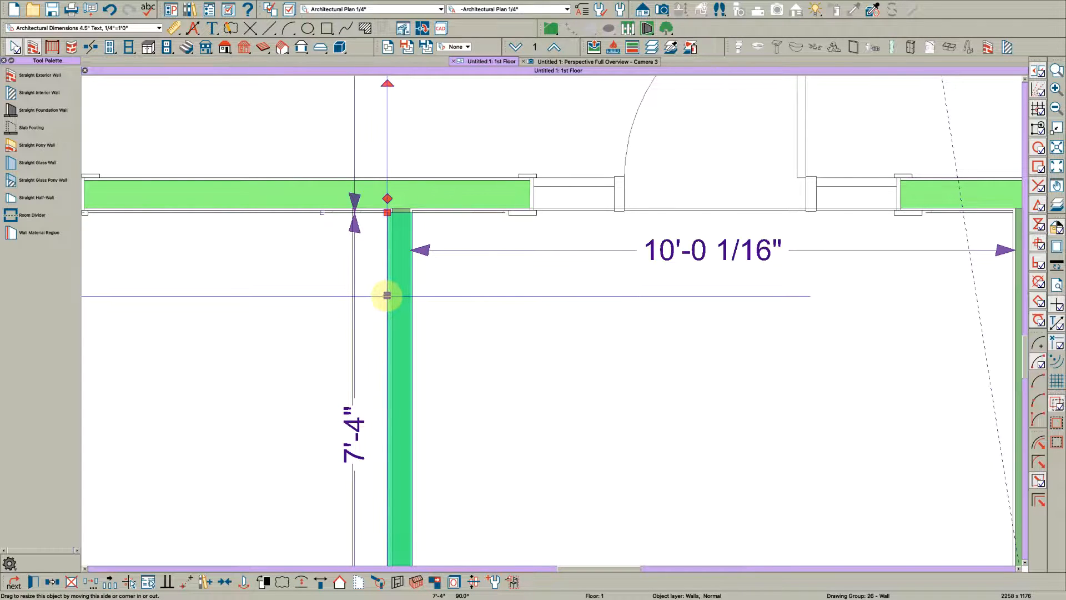
Look up the wall category in the default settings and check the wall type in the exterior wall defaults
{"action": "key", "text": "super+d"}
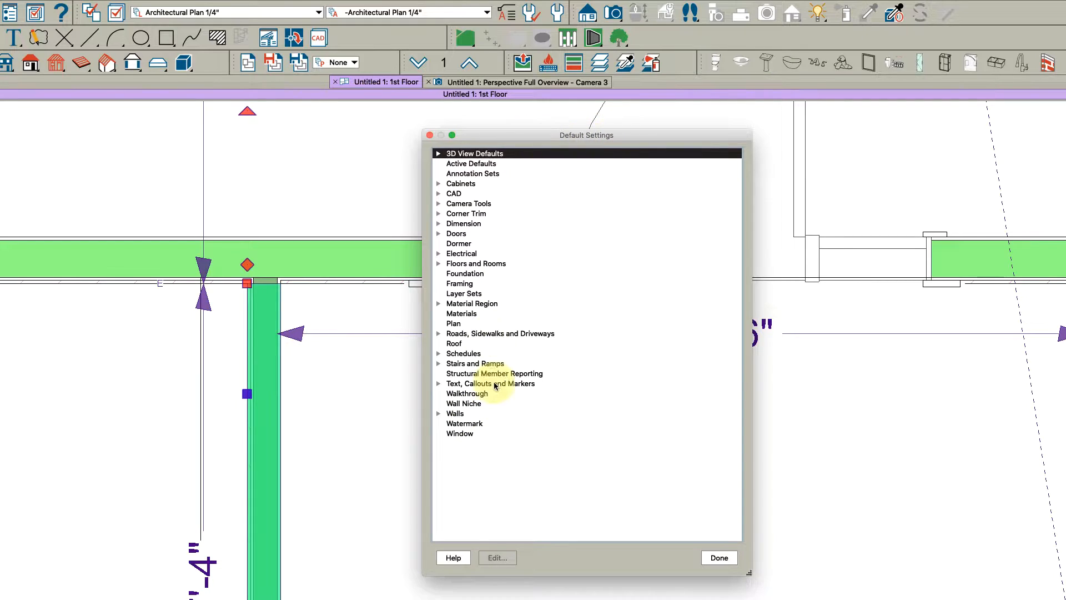
{"action": "left_click", "coordinate": [438, 413]}
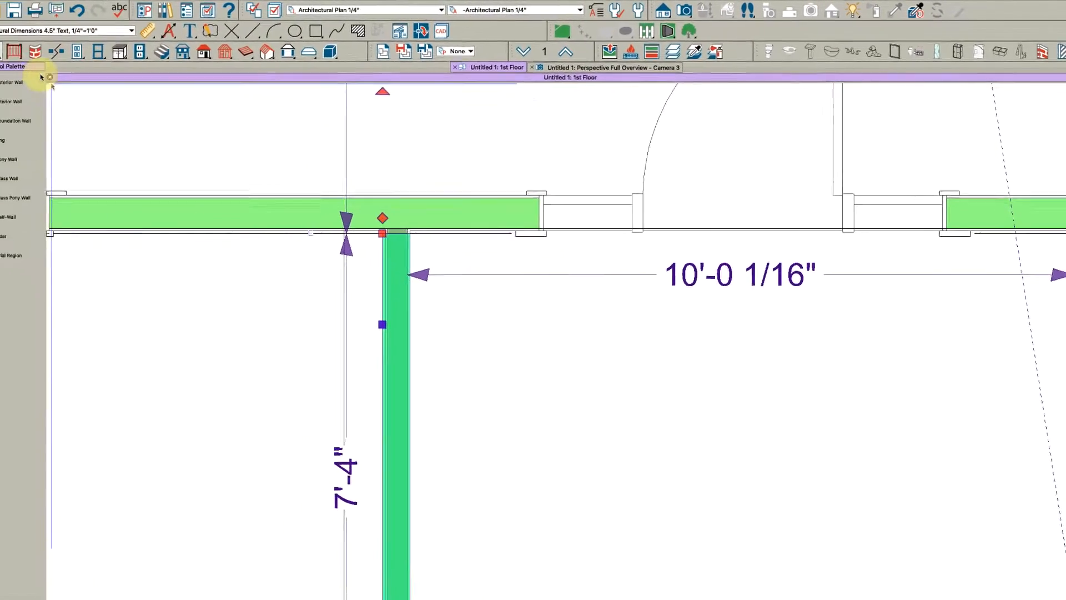
{"action": "left_click", "coordinate": [52, 79]}
{"action": "double_click", "coordinate": [52, 79]}
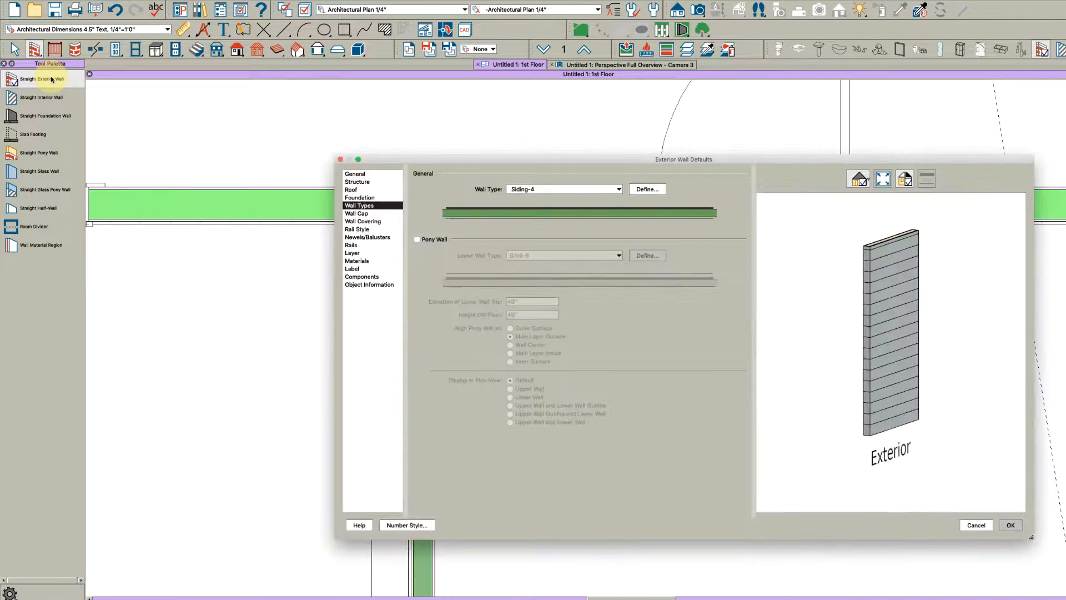
{"action": "key", "text": "Return"}
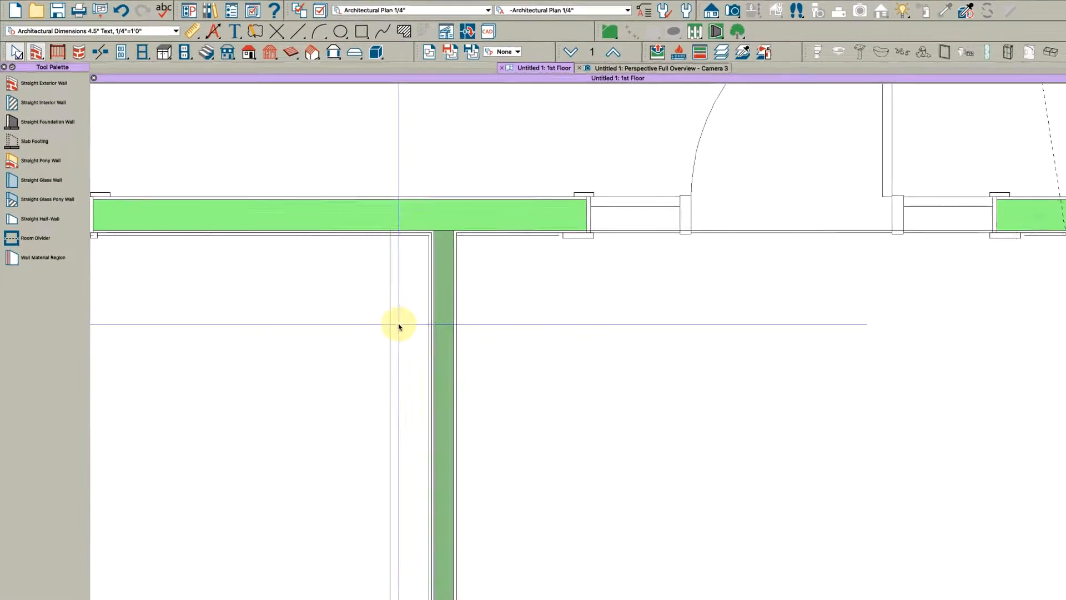
Check the Resize About option in the General Wall Defaults
{"action": "key", "text": "super+d"}
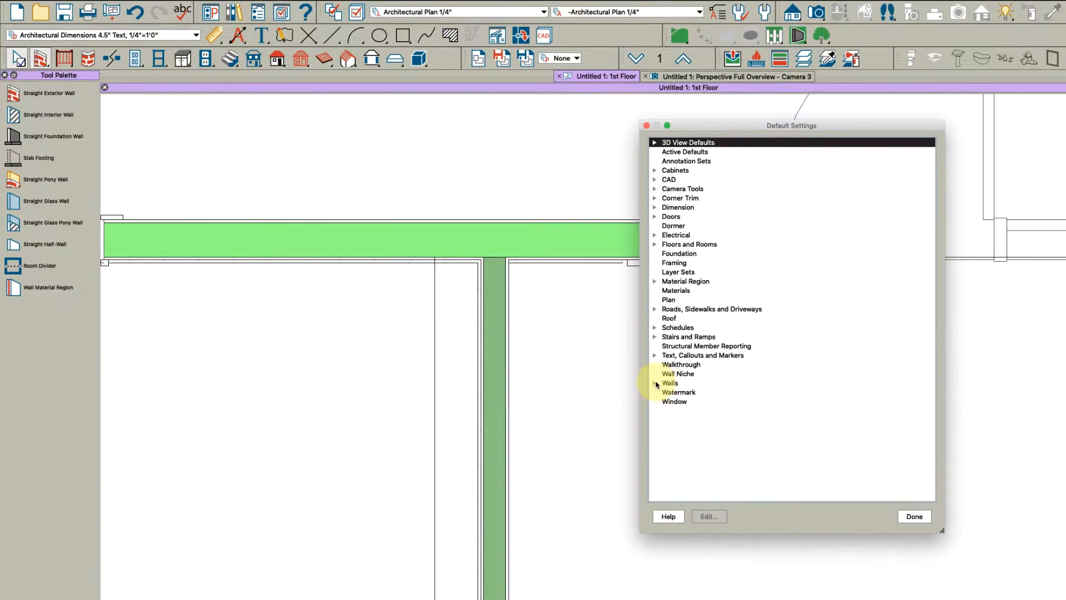
{"action": "left_click", "coordinate": [654, 383]}
{"action": "double_click", "coordinate": [672, 392]}
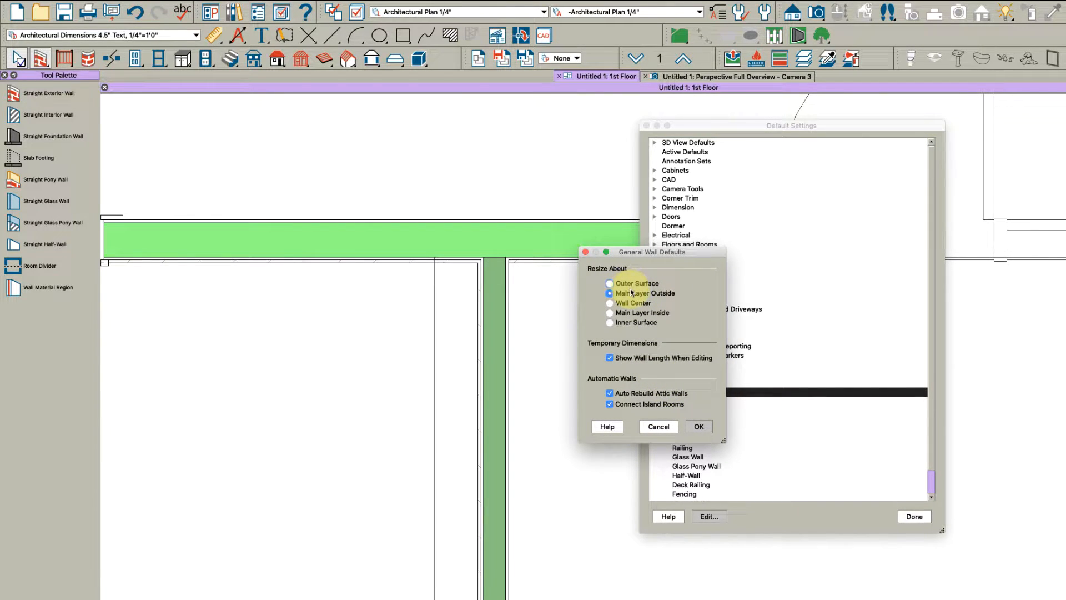
{"action": "left_click", "coordinate": [698, 427]}
{"action": "left_click", "coordinate": [863, 490]}
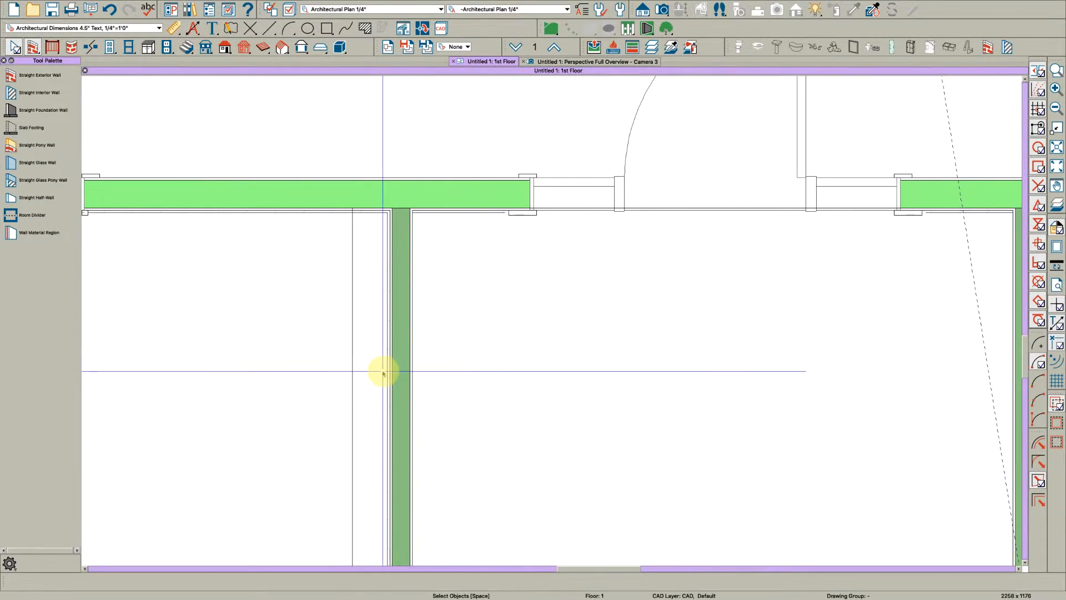
Move the porch's left and right walls outward onto the side edges of the rectangle
{"action": "left_click", "coordinate": [443, 430]}
{"action": "left_click_drag", "start_coordinate": [444, 430], "coordinate": [439, 431]}
{"action": "left_click_drag", "start_coordinate": [377, 371], "coordinate": [352, 368]}
{"action": "scroll", "coordinate": [483, 369], "scroll_direction": "down", "scroll_amount": 5}
{"action": "scroll", "coordinate": [476, 370], "scroll_direction": "up", "scroll_amount": 5}
{"action": "left_click", "coordinate": [485, 362]}
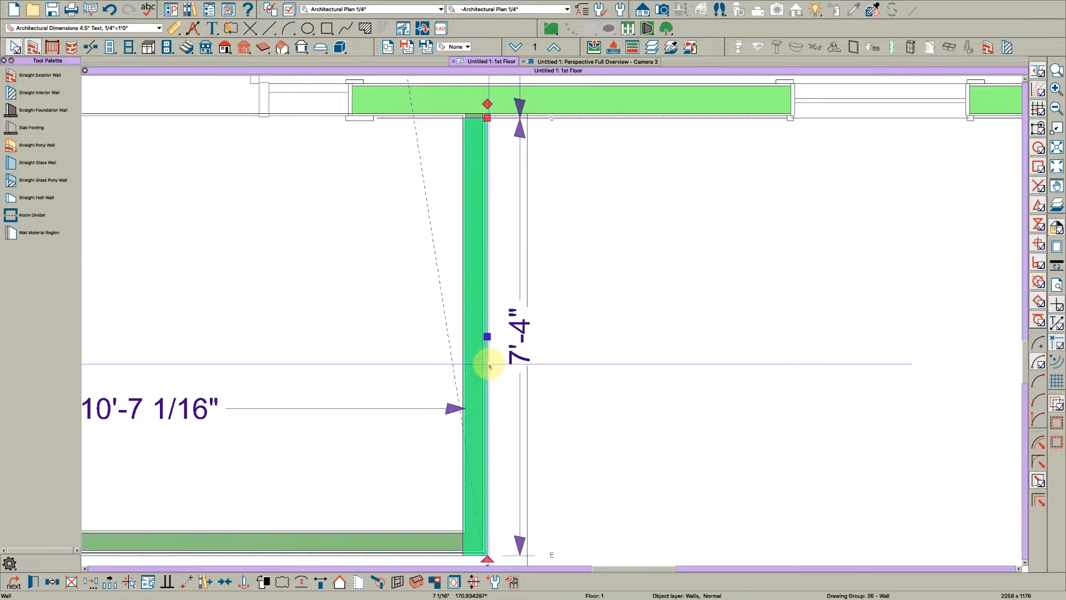
{"action": "left_click_drag", "start_coordinate": [487, 333], "coordinate": [528, 333]}
Move the porch's front wall outward onto the front edge of the rectangle
{"action": "scroll", "coordinate": [528, 332], "scroll_direction": "down", "scroll_amount": 4}
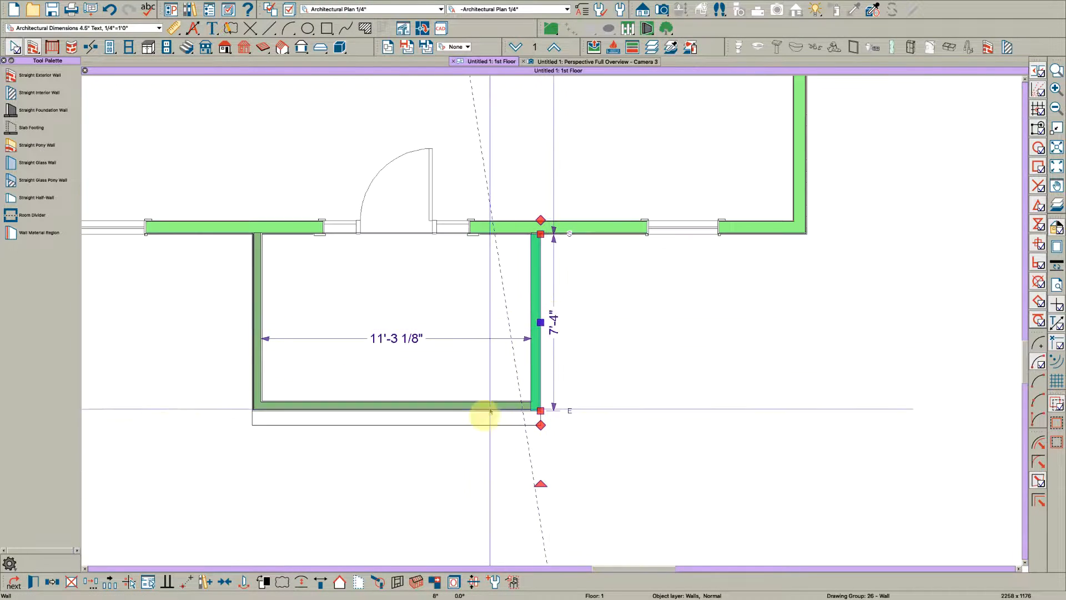
{"action": "scroll", "coordinate": [486, 407], "scroll_direction": "up", "scroll_amount": 2}
{"action": "left_click", "coordinate": [485, 401]}
{"action": "left_click", "coordinate": [485, 400]}
{"action": "left_click_drag", "start_coordinate": [486, 398], "coordinate": [487, 414]}
{"action": "key", "text": "Escape"}
Make the porch's two side walls and front wall invisible in one edit, reviewing their structure and roof settings
{"action": "left_click", "coordinate": [567, 382]}
{"action": "left_click", "coordinate": [504, 413], "text": "shift"}
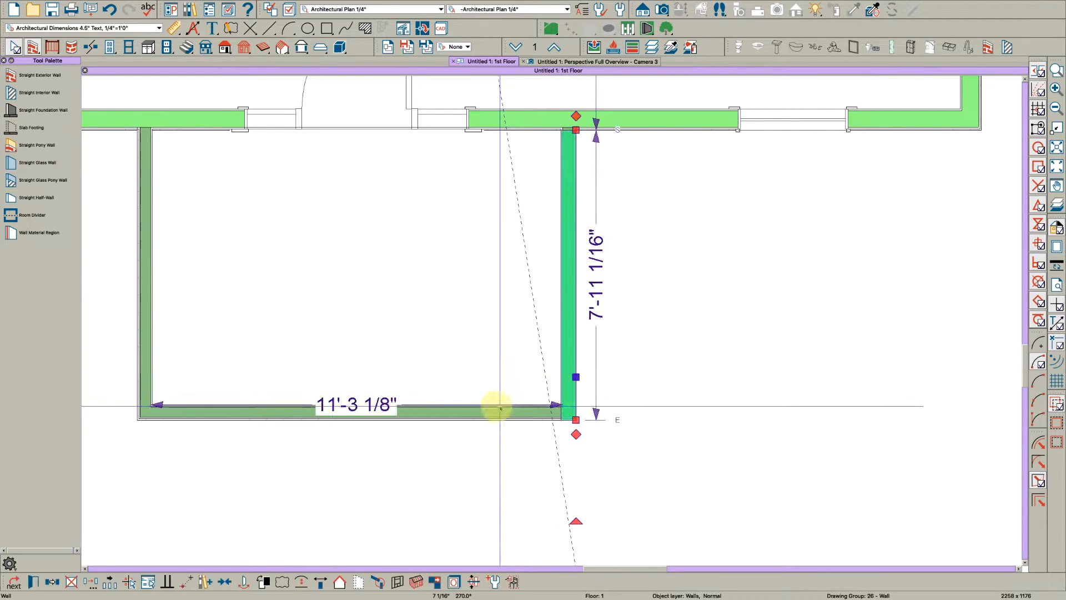
{"action": "left_click", "coordinate": [149, 345], "text": "shift"}
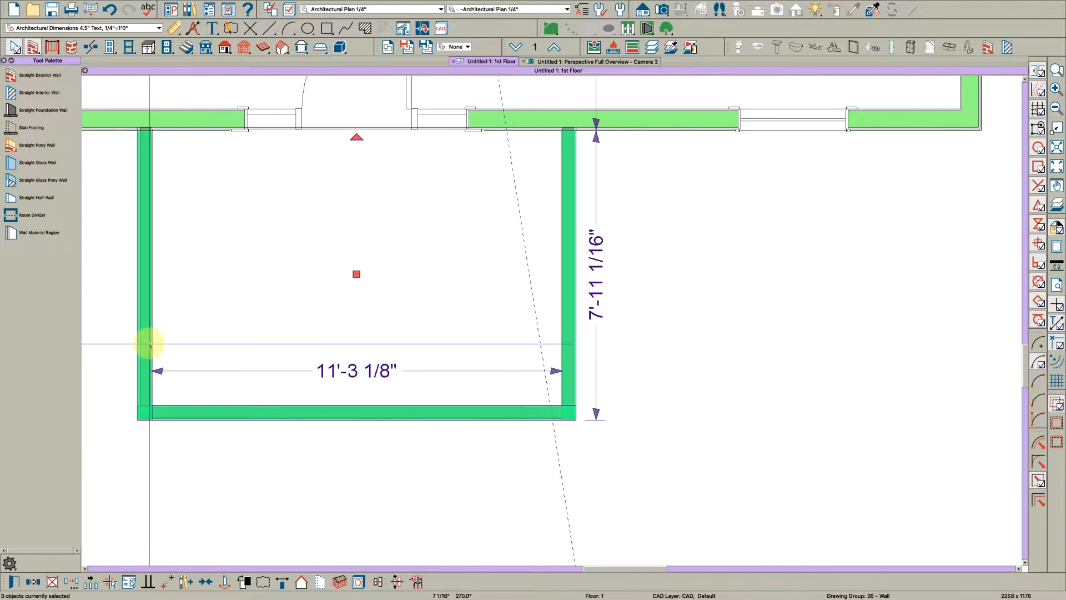
{"action": "key", "text": "super+e"}
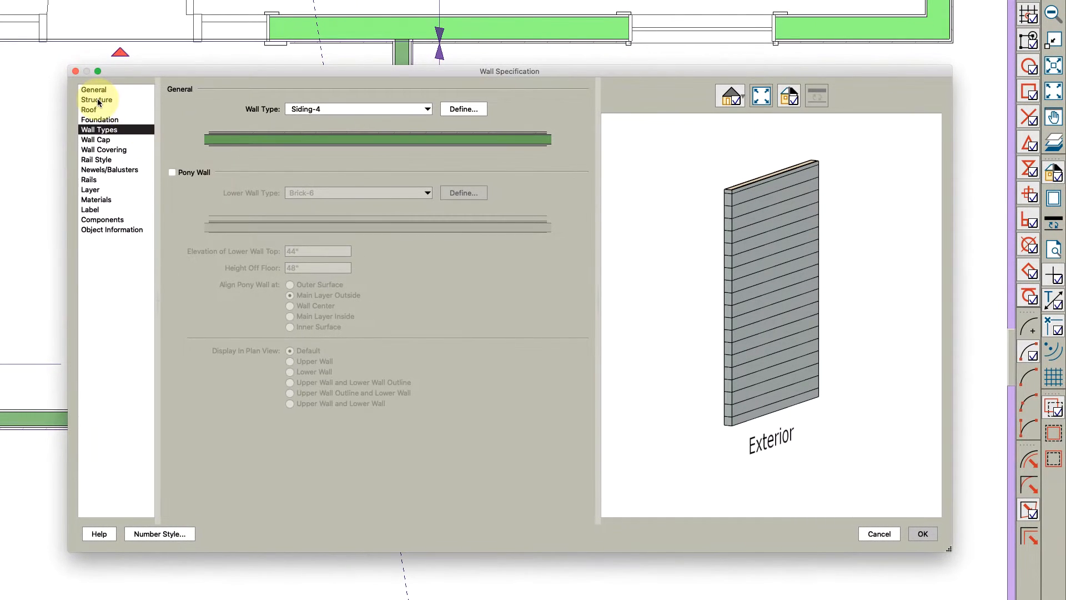
{"action": "left_click", "coordinate": [94, 90]}
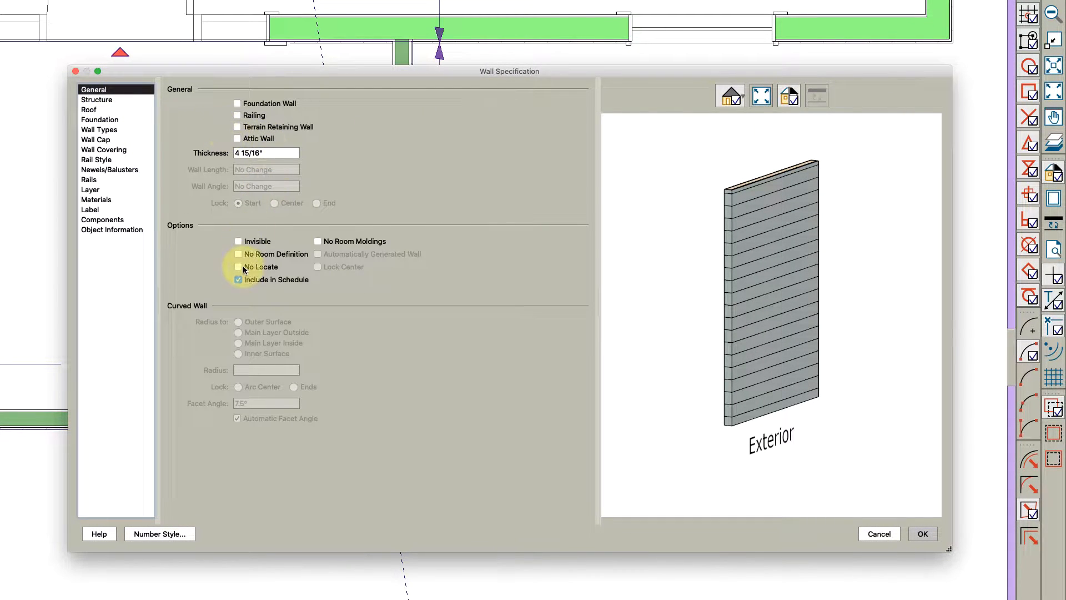
{"action": "left_click", "coordinate": [239, 241]}
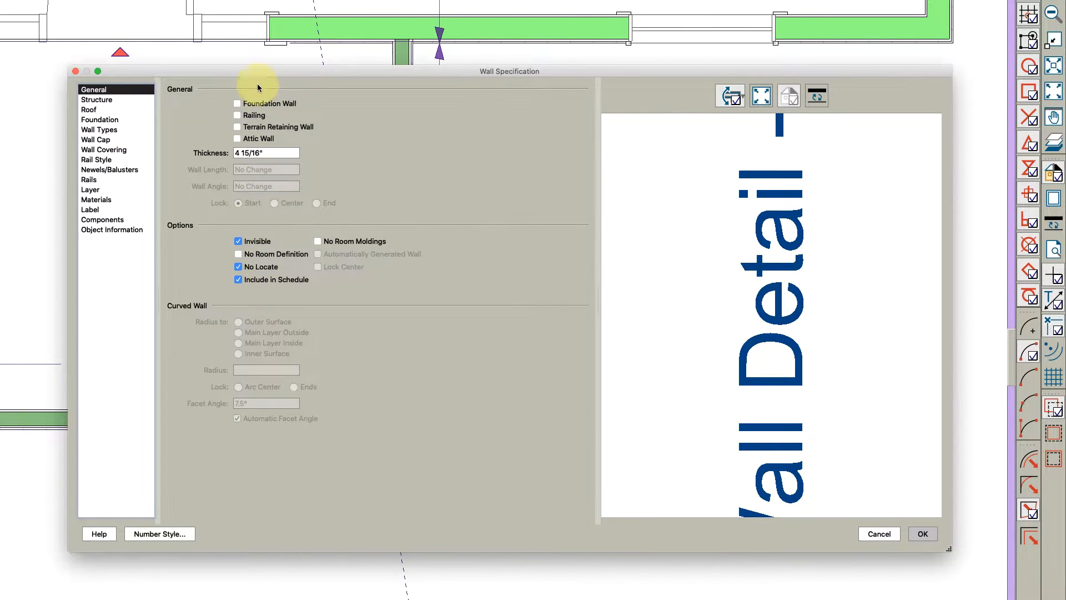
{"action": "left_click", "coordinate": [95, 100]}
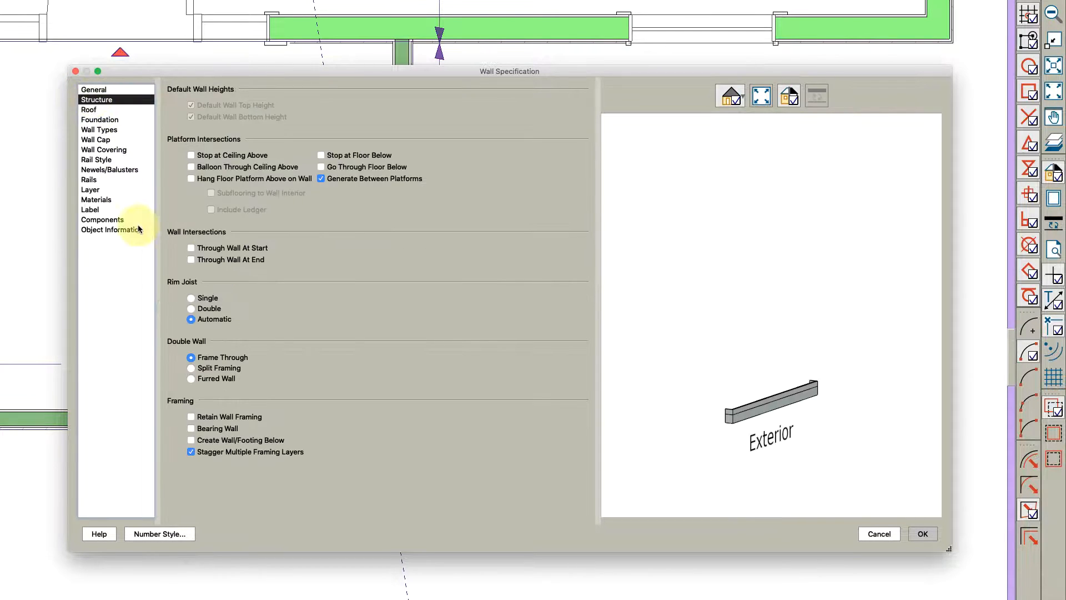
{"action": "left_click", "coordinate": [98, 110]}
{"action": "left_click", "coordinate": [98, 90]}
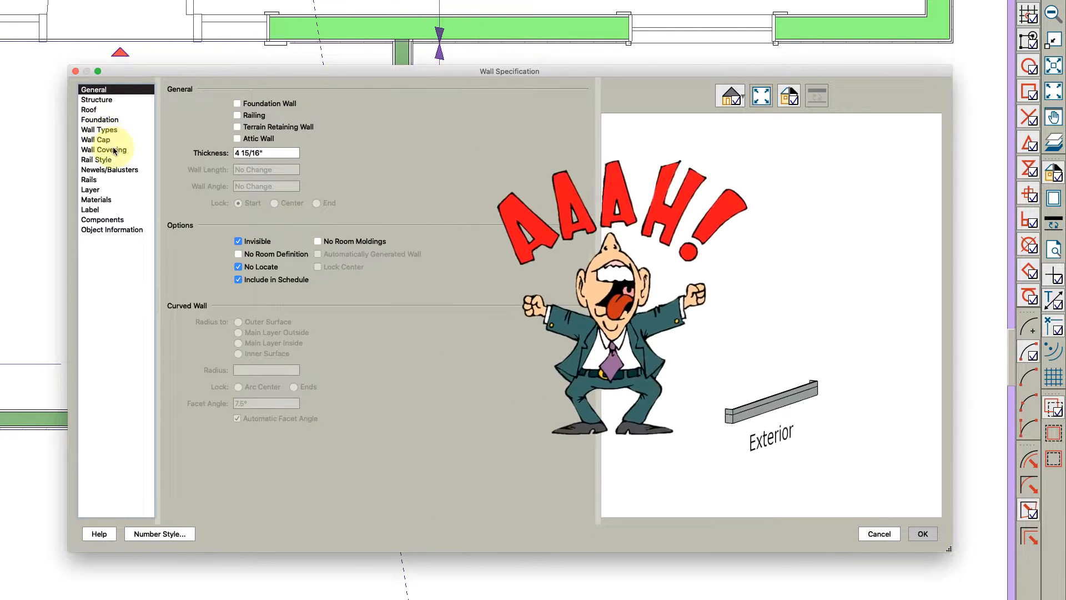
{"action": "left_click", "coordinate": [924, 534]}
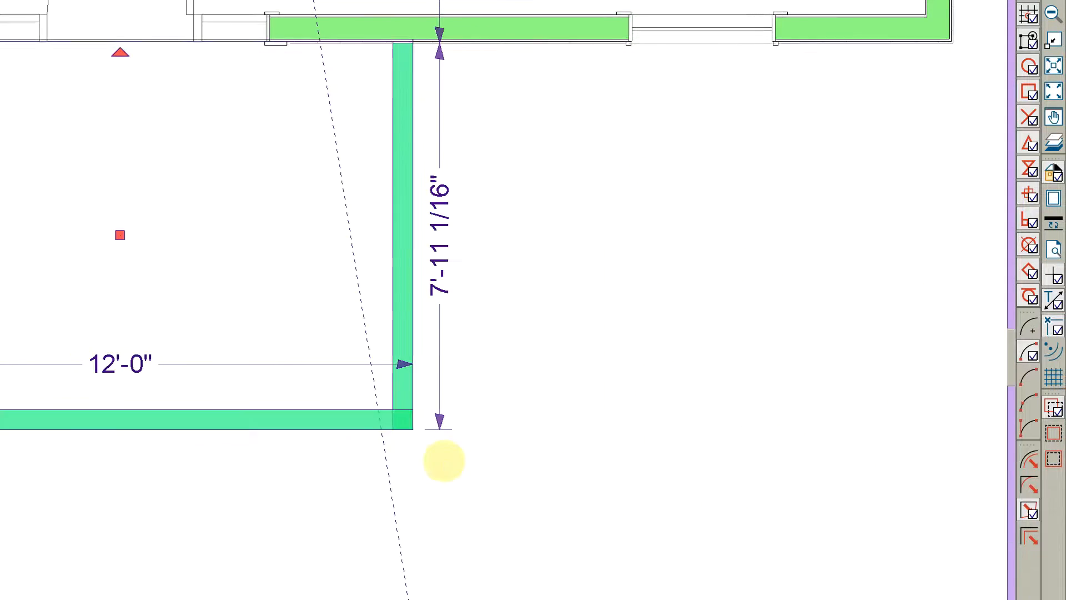
Assign the Porch room type to the area enclosed by the invisible walls
{"action": "double_click", "coordinate": [396, 299]}
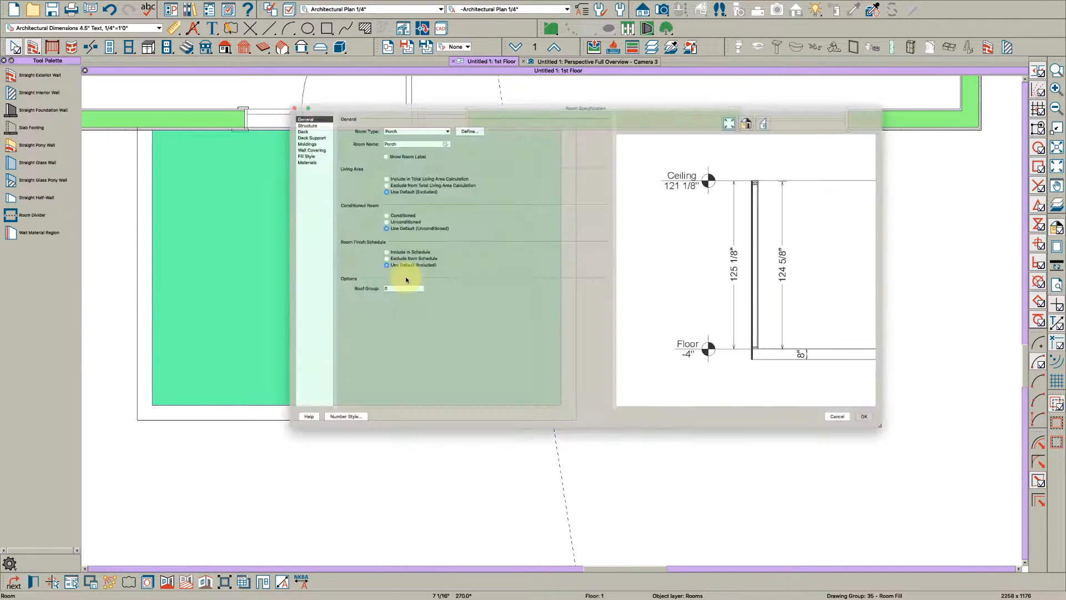
{"action": "key", "text": "Escape"}
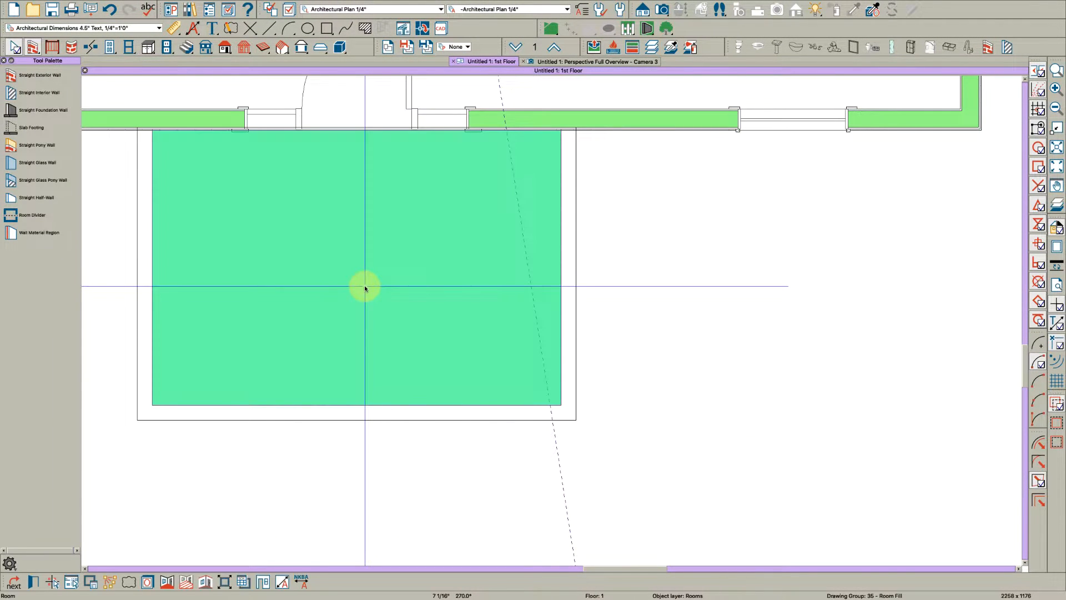
{"action": "double_click", "coordinate": [365, 288]}
{"action": "left_click", "coordinate": [377, 102]}
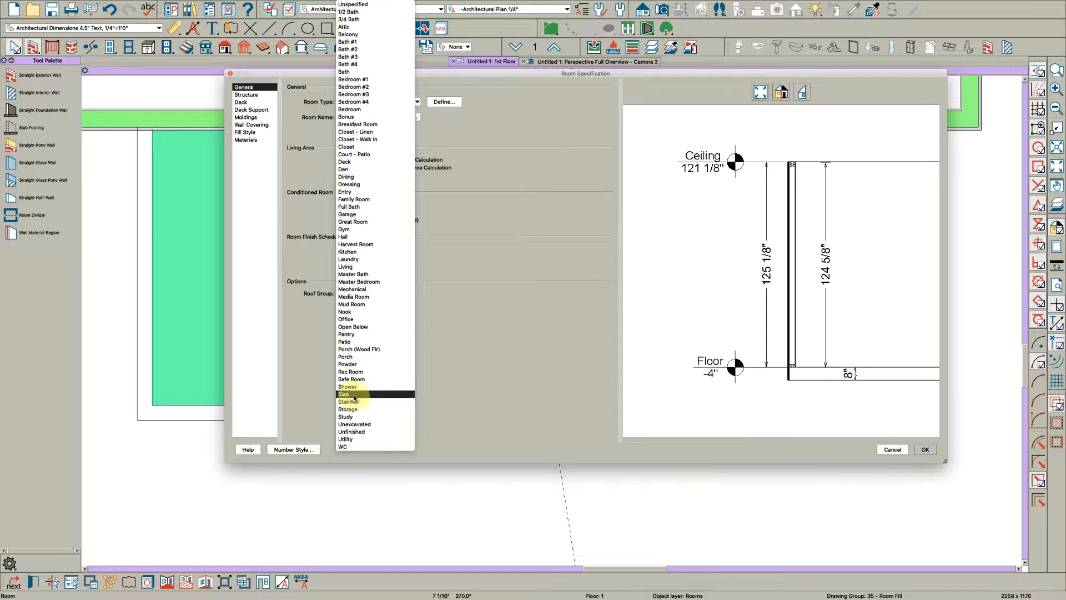
{"action": "left_click", "coordinate": [345, 356]}
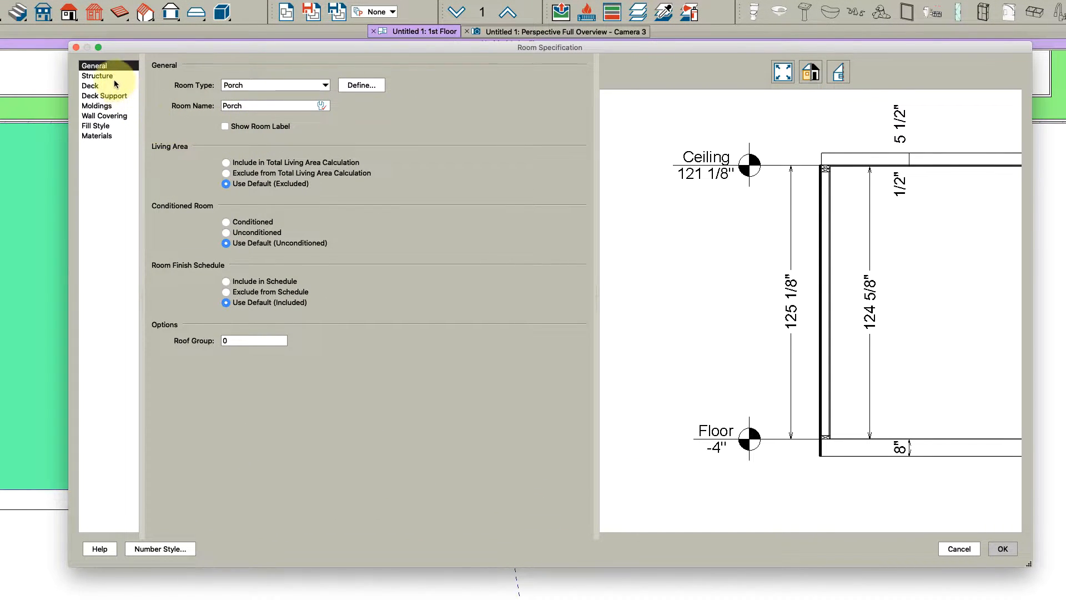
Set the porch's floor elevation to -4" and turn off Flat Ceiling Over This Room
{"action": "left_click", "coordinate": [98, 76]}
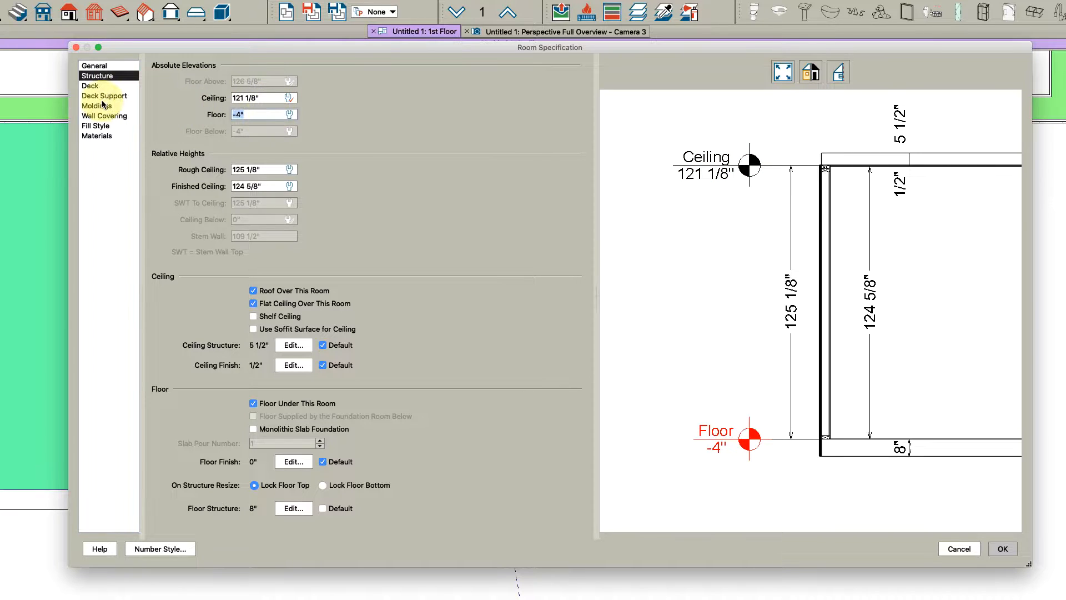
{"action": "type", "text": "-4"}
{"action": "key", "text": "Tab"}
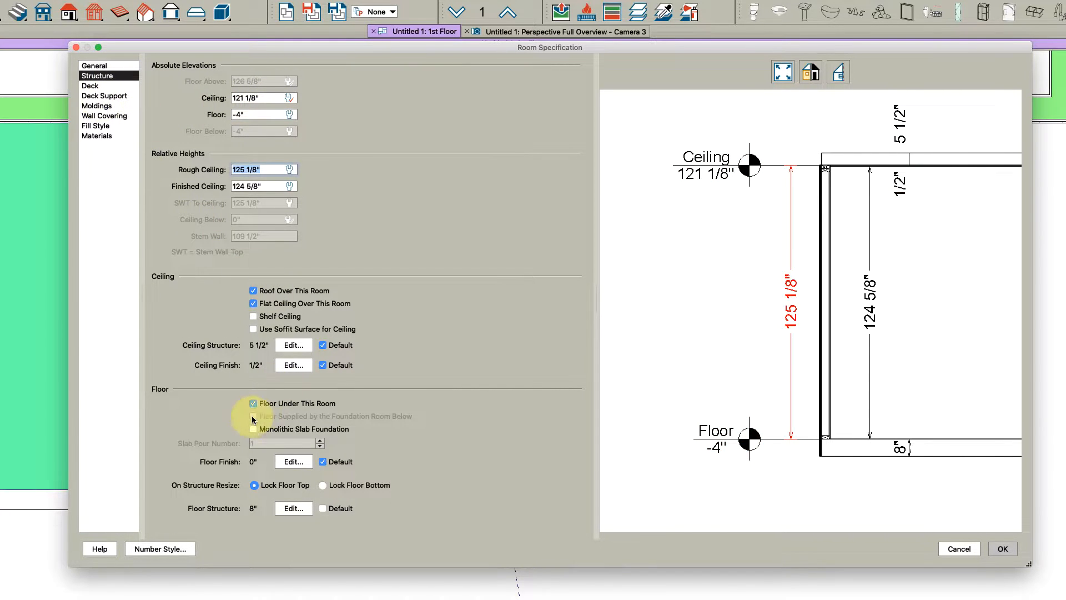
{"action": "left_click", "coordinate": [289, 507]}
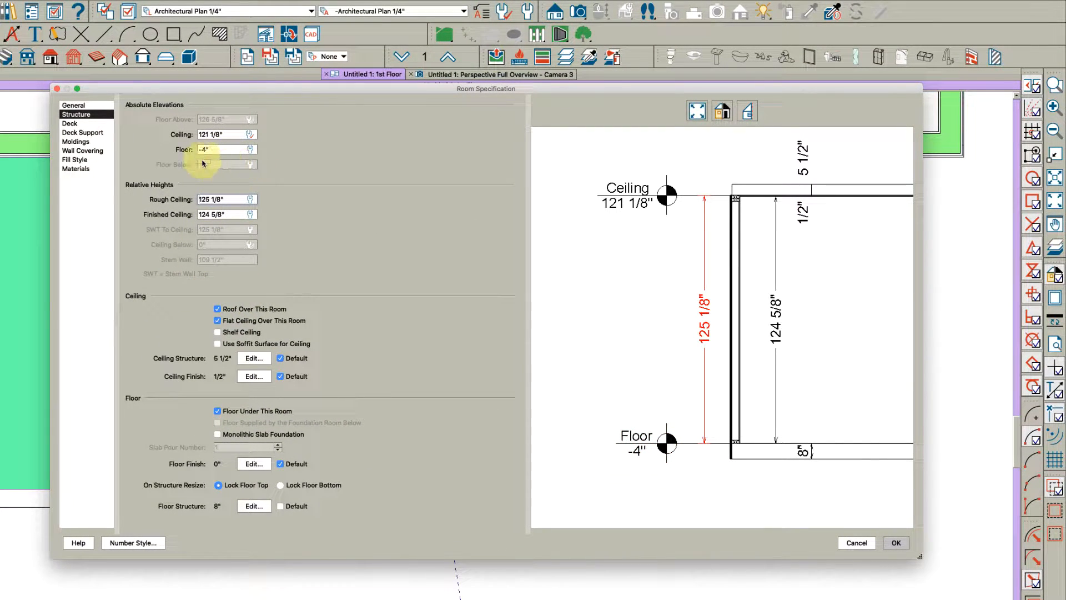
{"action": "left_click", "coordinate": [239, 321]}
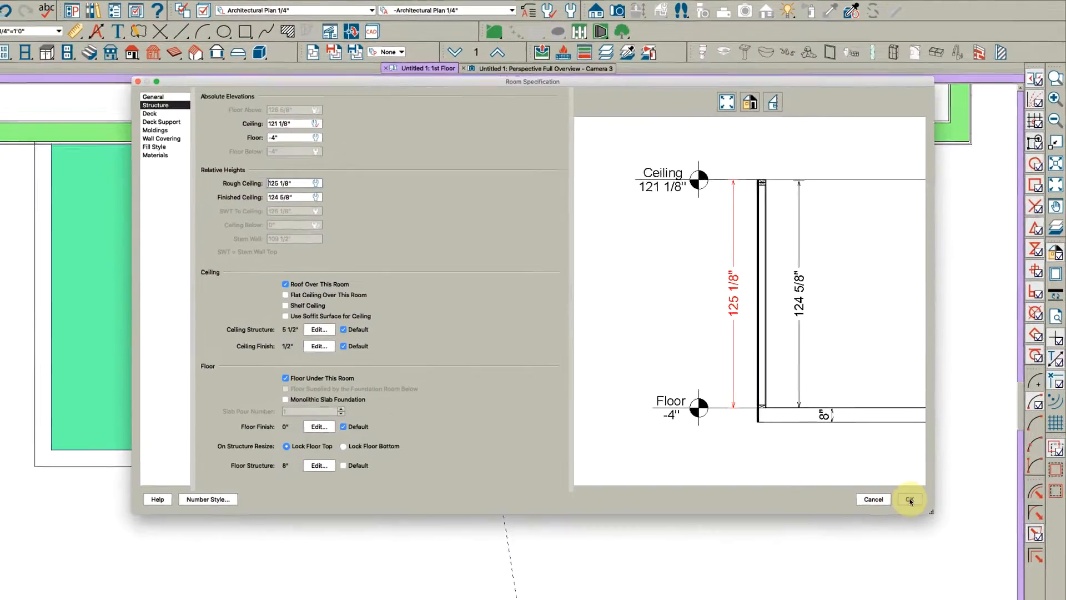
{"action": "left_click", "coordinate": [896, 542]}
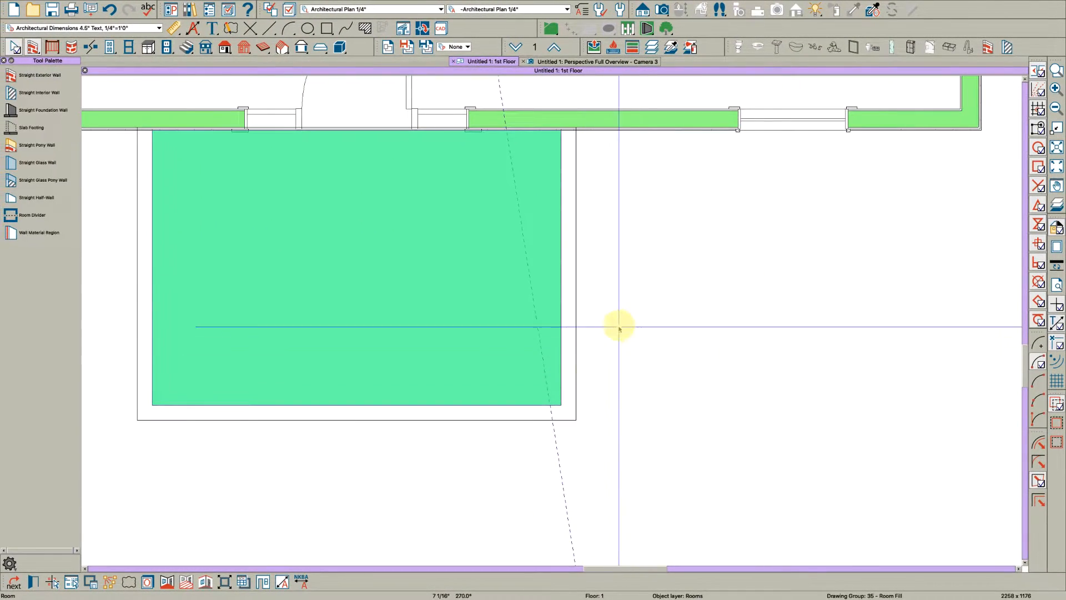
In the 3D perspective view, turn off Roof Over This Room for the porch
{"action": "left_click", "coordinate": [593, 62]}
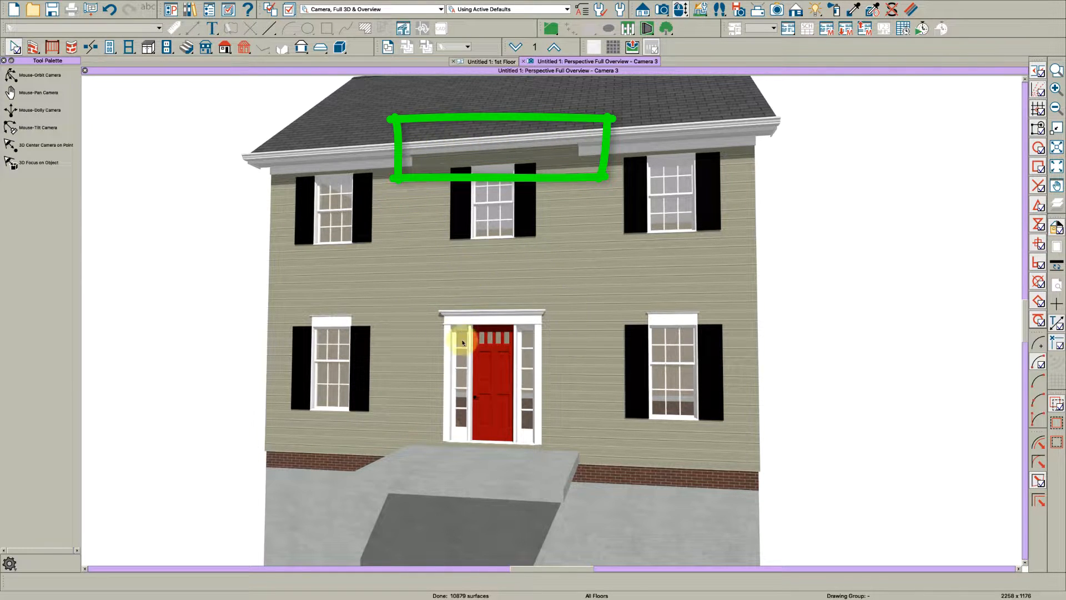
{"action": "middle_click_drag", "start_coordinate": [484, 445], "coordinate": [485, 451]}
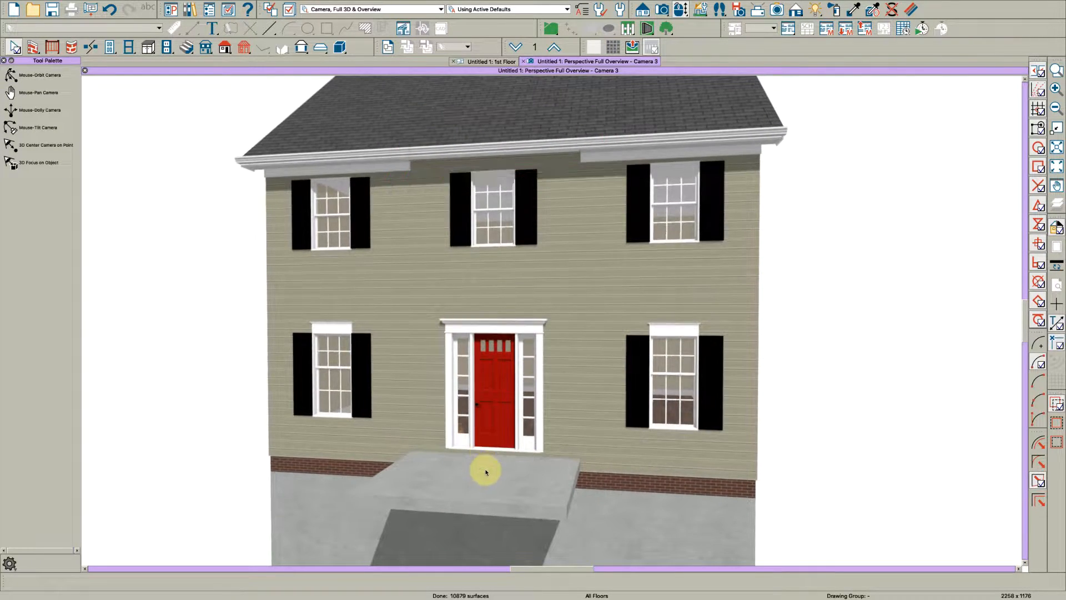
{"action": "double_click", "coordinate": [485, 475]}
{"action": "left_click", "coordinate": [373, 259]}
{"action": "left_click", "coordinate": [926, 451]}
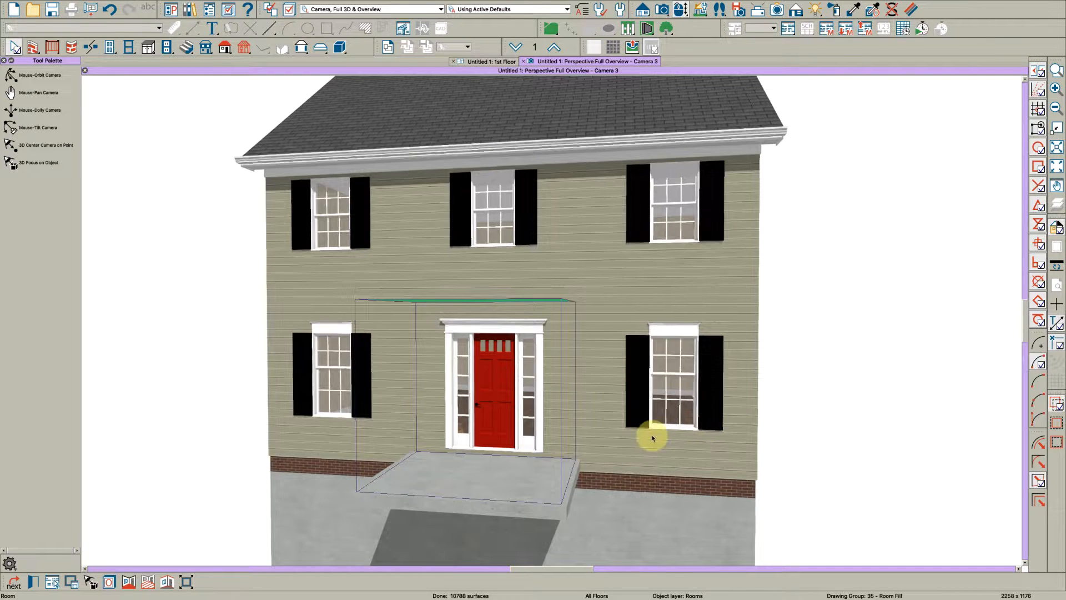
{"action": "key", "text": "Escape"}
Inspect the frieze and porch from the front, and create a terrain perimeter around the house
{"action": "middle_click_drag", "start_coordinate": [525, 432], "coordinate": [524, 417]}
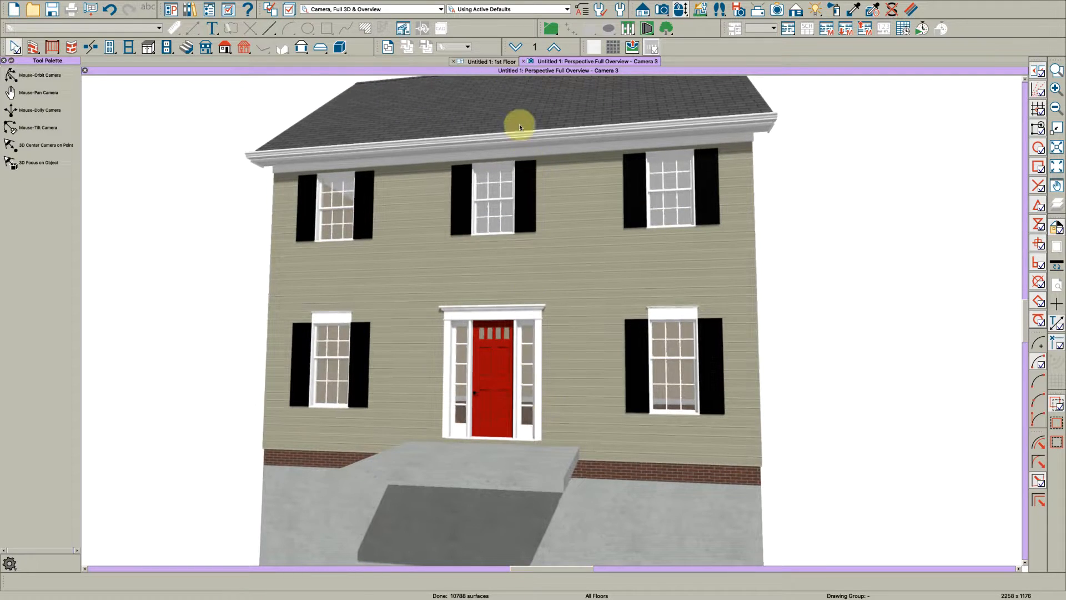
{"action": "middle_click_drag", "start_coordinate": [440, 182], "coordinate": [440, 183]}
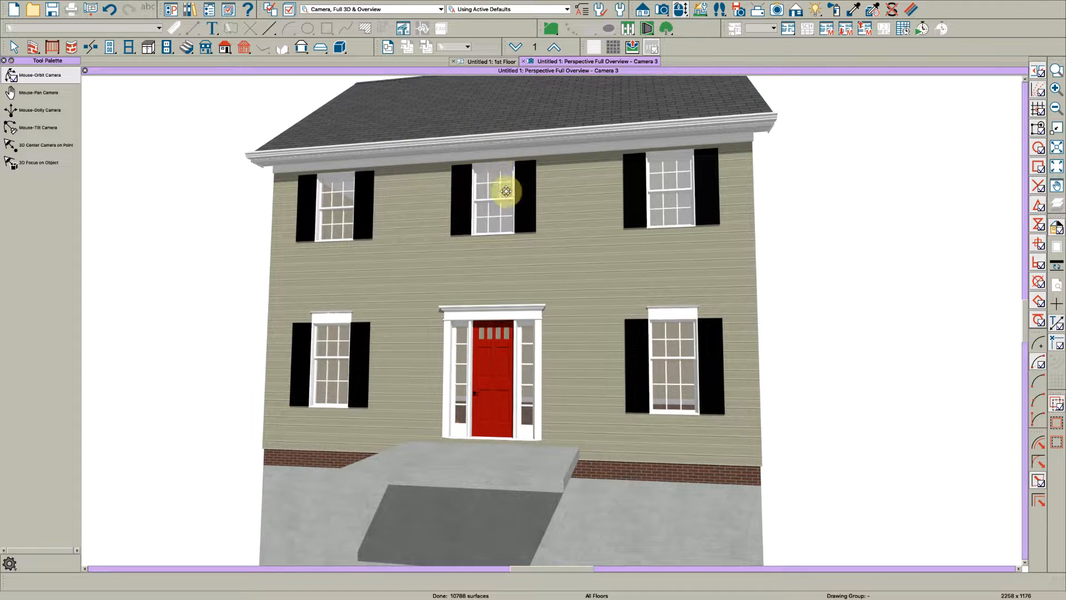
{"action": "middle_click_drag", "start_coordinate": [458, 188], "coordinate": [576, 437]}
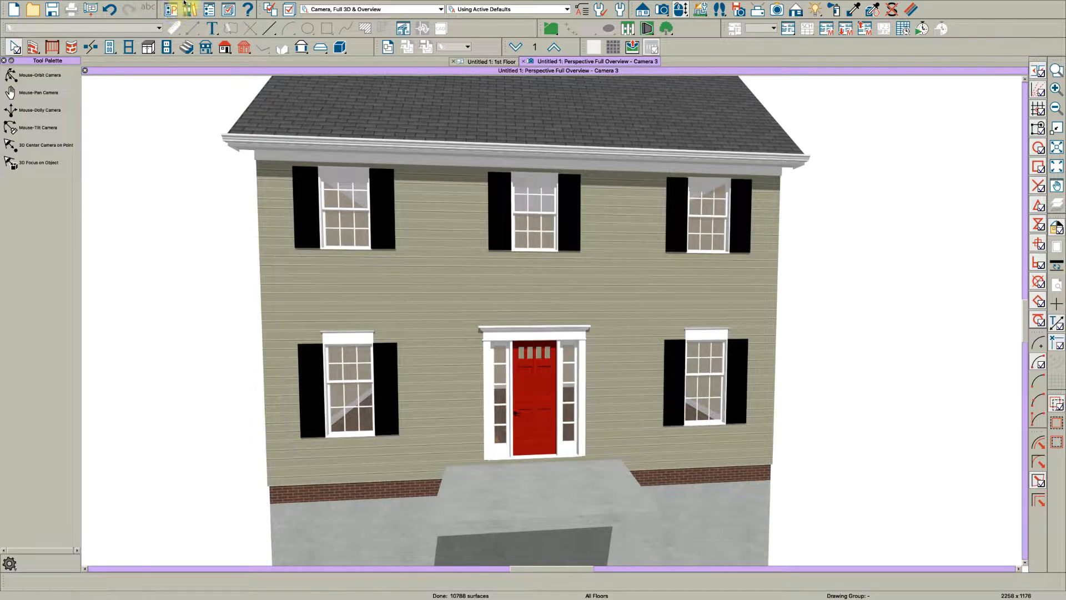
{"action": "left_click", "coordinate": [139, 4]}
{"action": "left_click", "coordinate": [153, 15]}
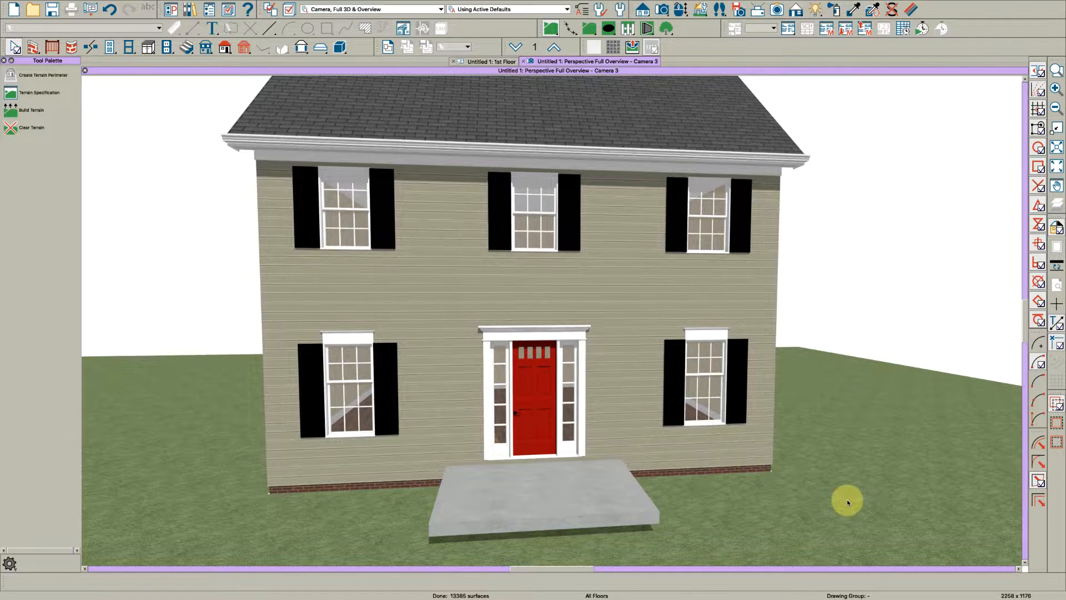
Raise the house above the ground by entering a manual Subfloor Height Above Terrain in the terrain settings
{"action": "double_click", "coordinate": [858, 471]}
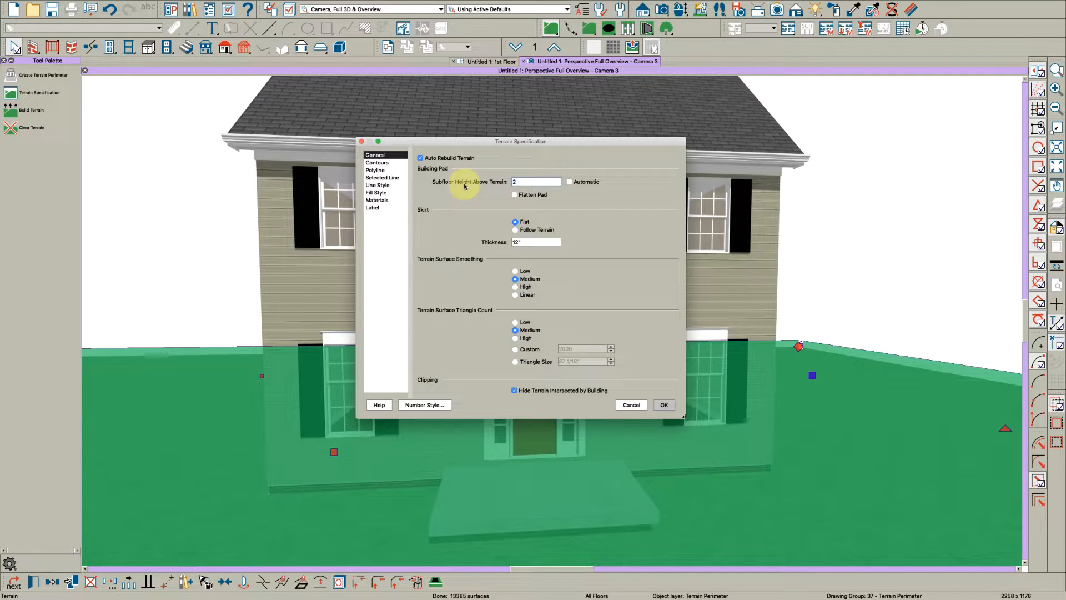
{"action": "key", "text": "Return"}
{"action": "middle_click_drag", "start_coordinate": [598, 432], "coordinate": [595, 439]}
{"action": "left_click_drag", "start_coordinate": [594, 439], "coordinate": [643, 278]}
{"action": "key", "text": "space"}
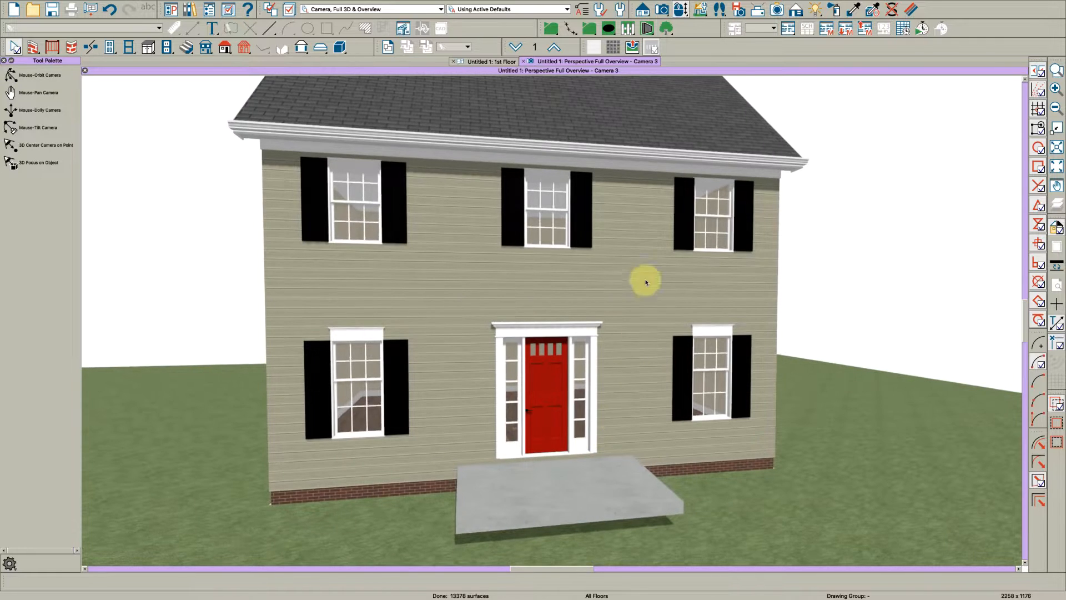
In the first-floor plan, place a soffit against the house's front wall near the porch's left edge
{"action": "left_click", "coordinate": [491, 61]}
{"action": "scroll", "coordinate": [695, 410], "scroll_direction": "down", "scroll_amount": 5}
{"action": "scroll", "coordinate": [582, 390], "scroll_direction": "up", "scroll_amount": 3}
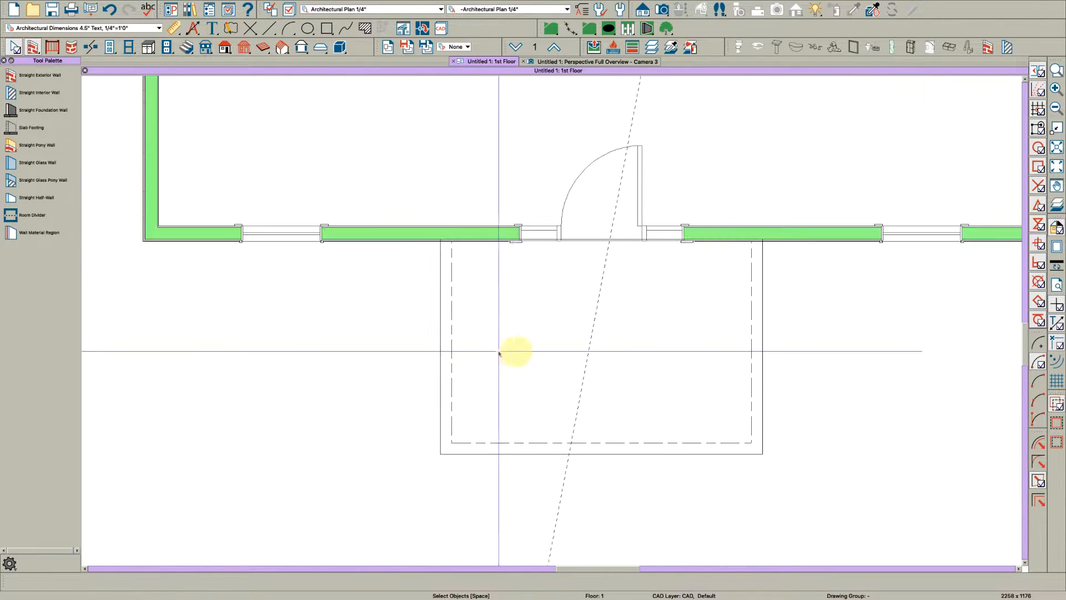
{"action": "left_click", "coordinate": [149, 48]}
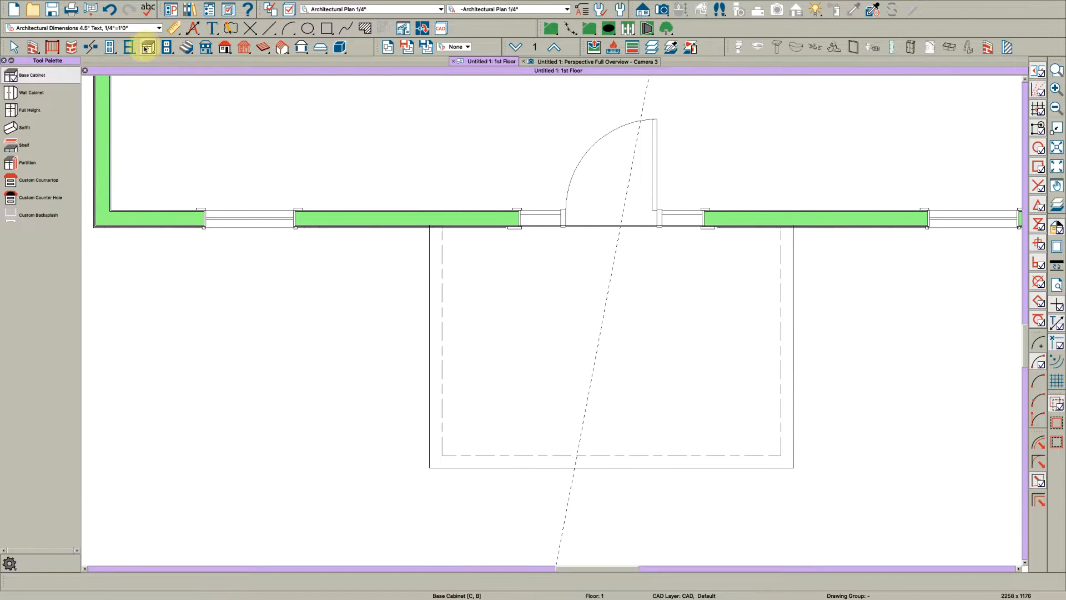
{"action": "left_click", "coordinate": [38, 128]}
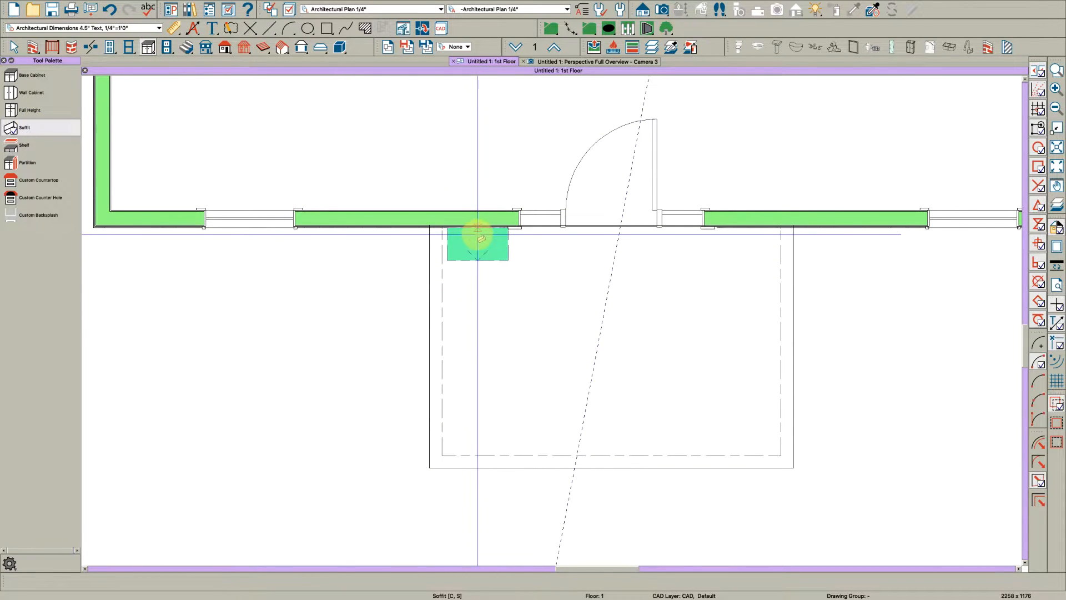
{"action": "left_click", "coordinate": [481, 238]}
Extend the soffit outward from the house wall to 6'-0" deep and check its size and height settings
{"action": "left_click", "coordinate": [476, 254]}
{"action": "left_click_drag", "start_coordinate": [478, 262], "coordinate": [473, 410]}
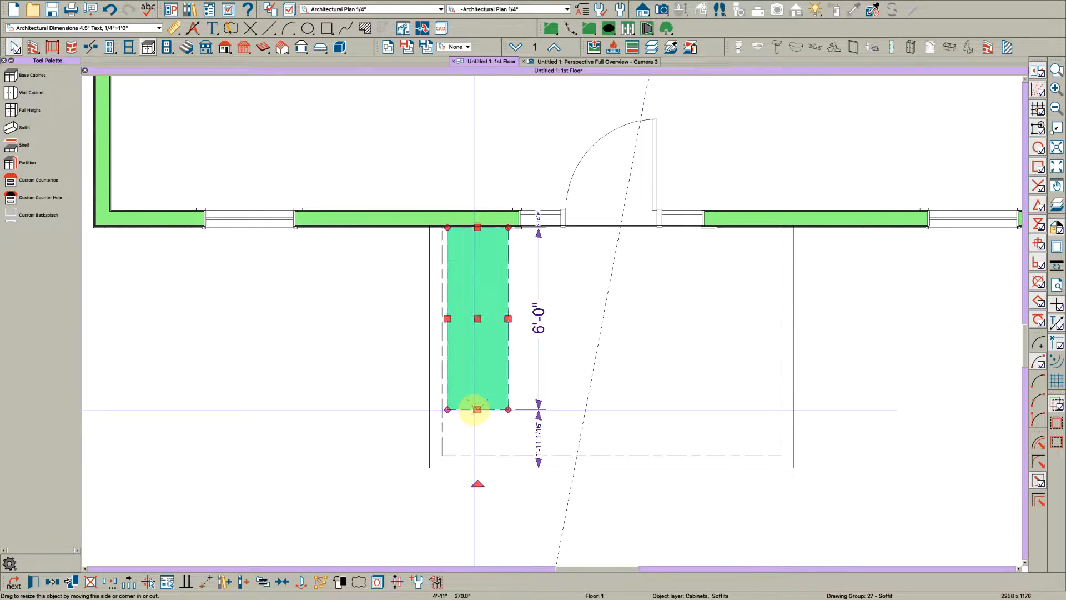
{"action": "key", "text": "Escape"}
{"action": "scroll", "coordinate": [507, 375], "scroll_direction": "up", "scroll_amount": 2}
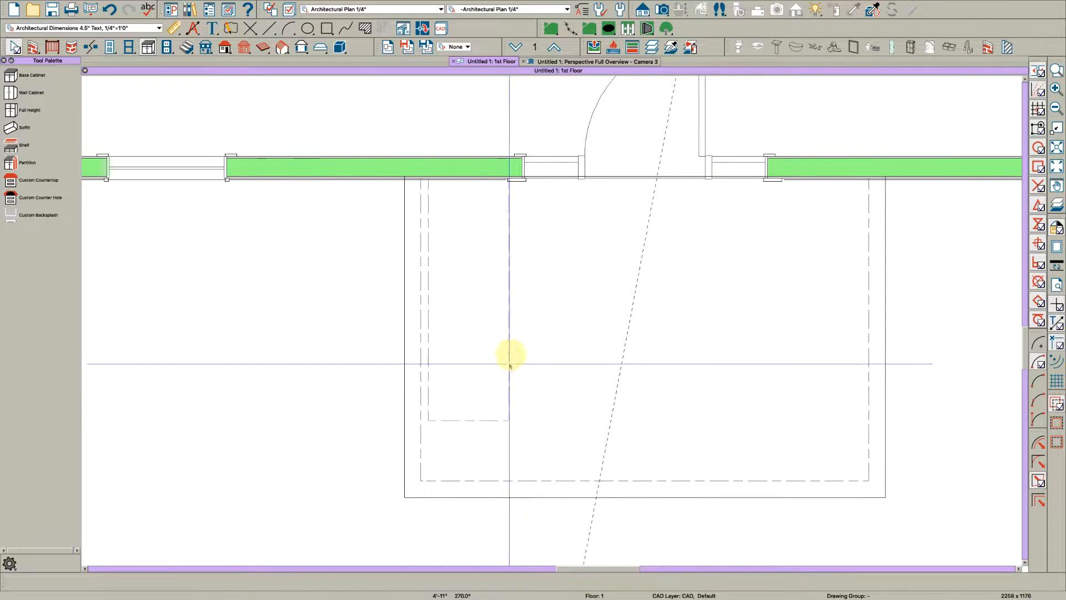
{"action": "left_click", "coordinate": [509, 353]}
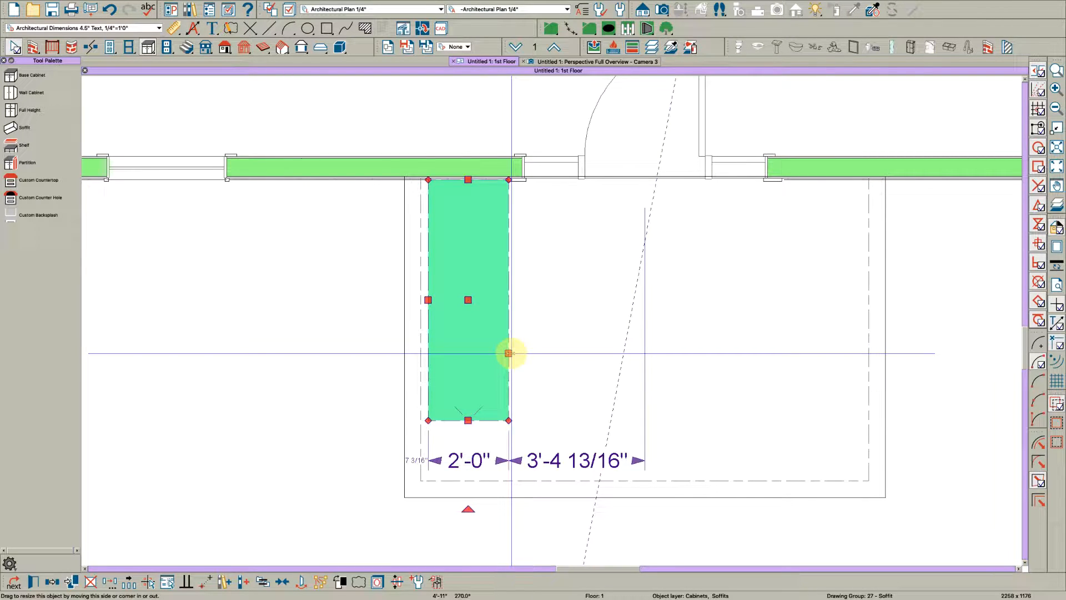
{"action": "double_click", "coordinate": [509, 353]}
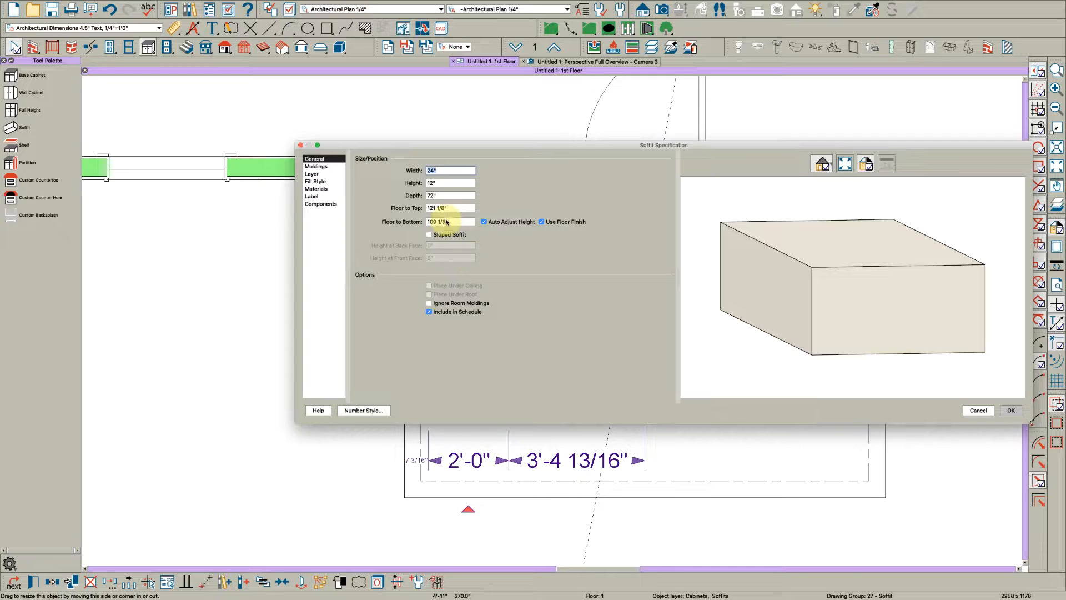
{"action": "key", "text": "Escape"}
Create a cross section view from the first-floor plan
{"action": "scroll", "coordinate": [533, 331], "scroll_direction": "down", "scroll_amount": 3}
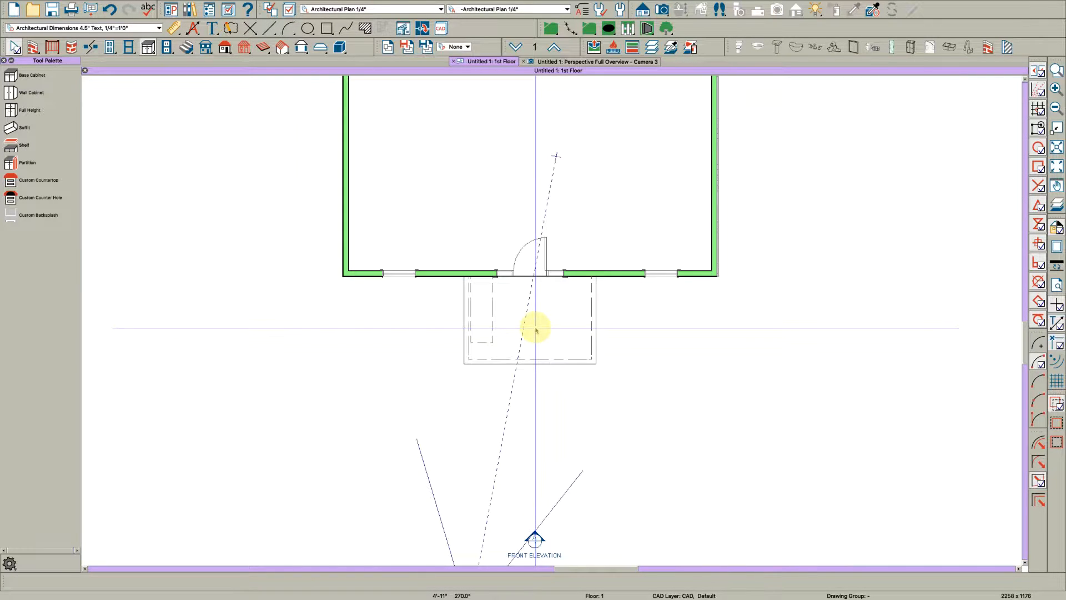
{"action": "key", "text": "b"}
{"action": "left_click_drag", "start_coordinate": [518, 206], "coordinate": [548, 208]}
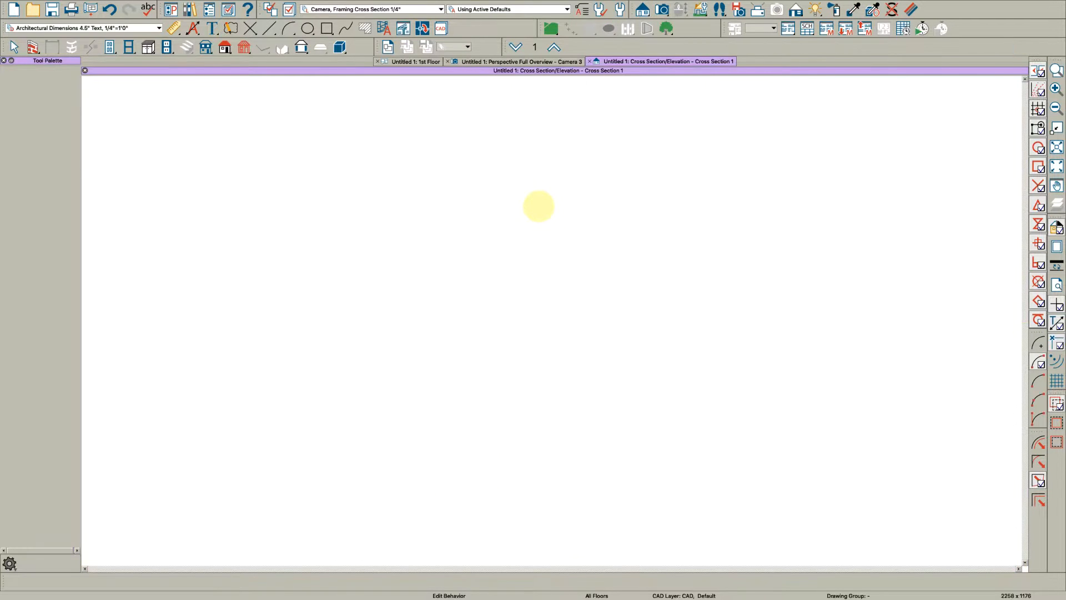
In the cross section, draw a horizontal CAD line about 9" long outward from the top edge of the door lintel's cap
{"action": "scroll", "coordinate": [617, 344], "scroll_direction": "up", "scroll_amount": 5}
{"action": "scroll", "coordinate": [570, 319], "scroll_direction": "up", "scroll_amount": 5}
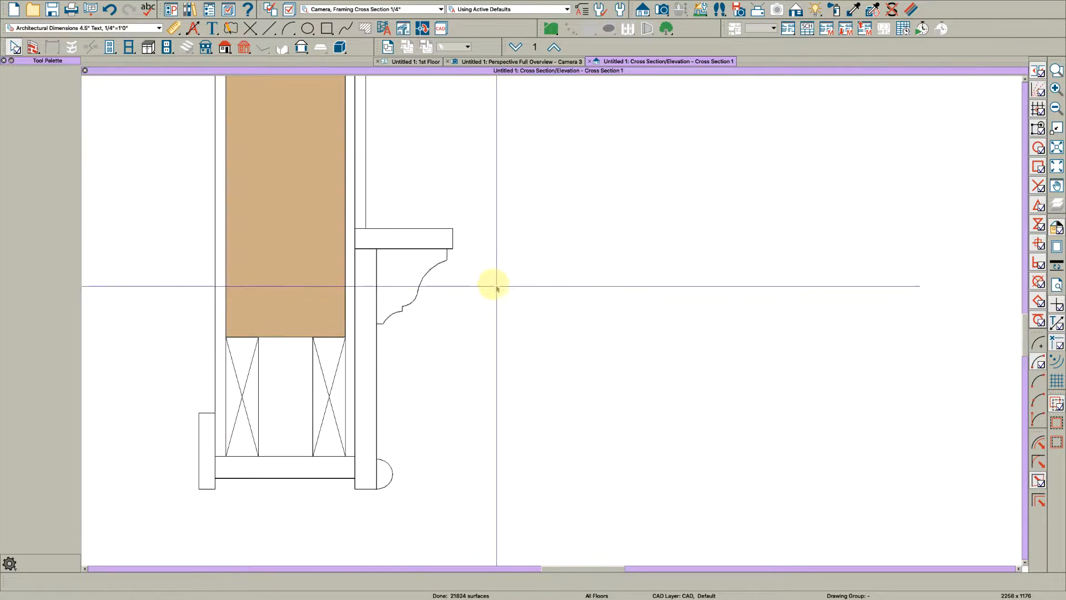
{"action": "key", "text": "/"}
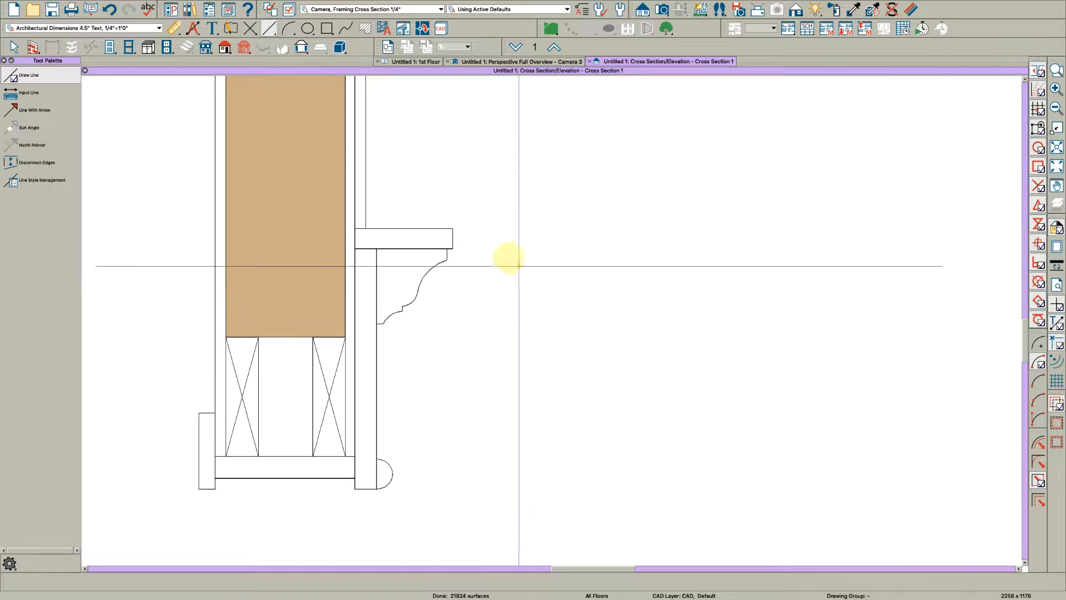
{"action": "left_click_drag", "start_coordinate": [452, 228], "coordinate": [650, 234]}
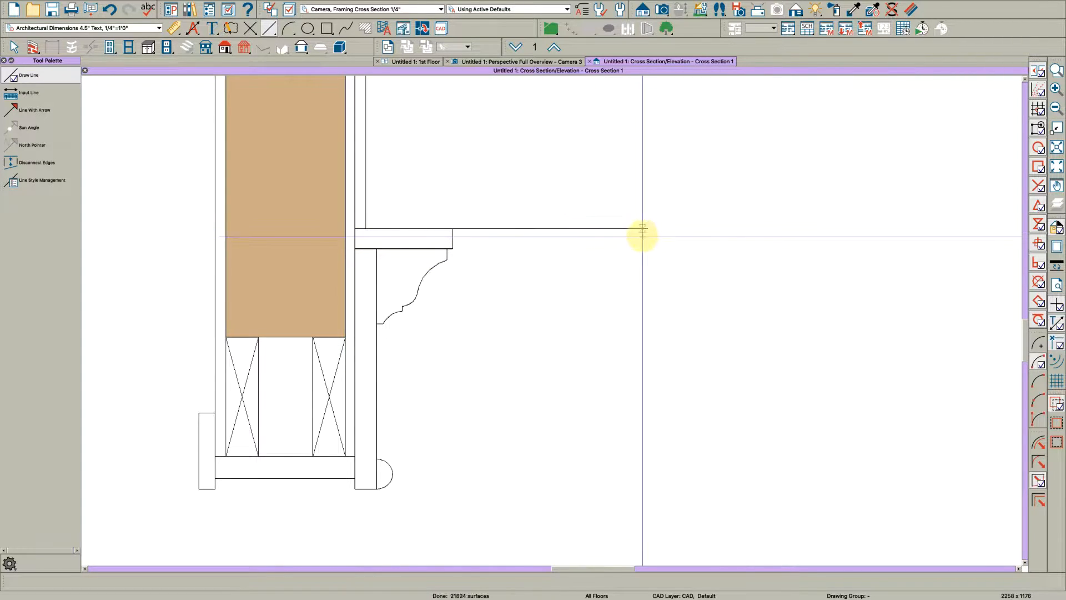
Lock the CAD line by Length / Angle in its specification and read the Y position of its start point
{"action": "key", "text": "space"}
{"action": "double_click", "coordinate": [632, 229]}
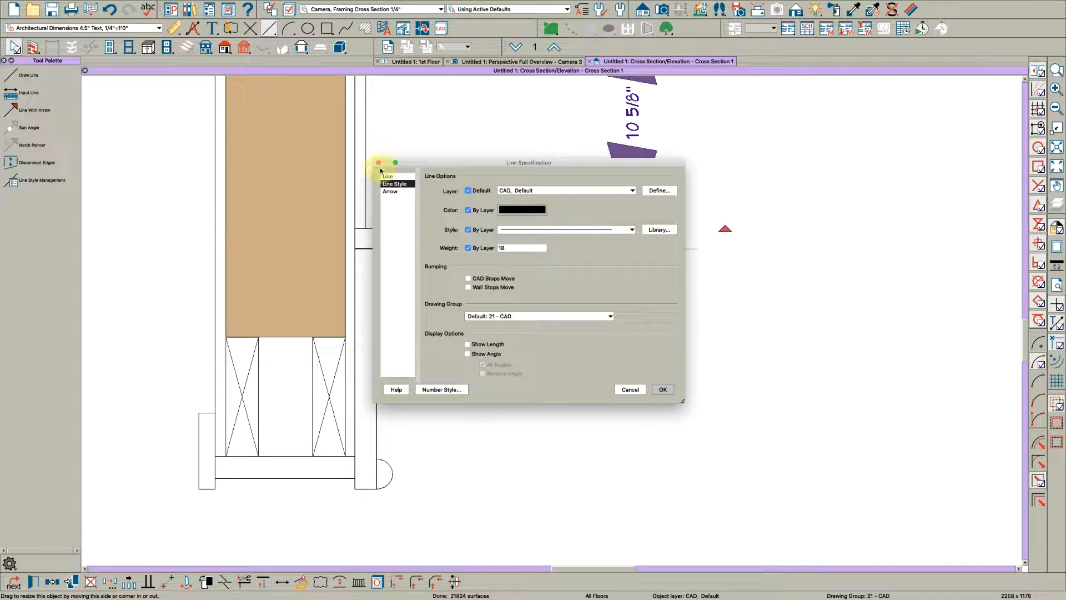
{"action": "left_click", "coordinate": [387, 176]}
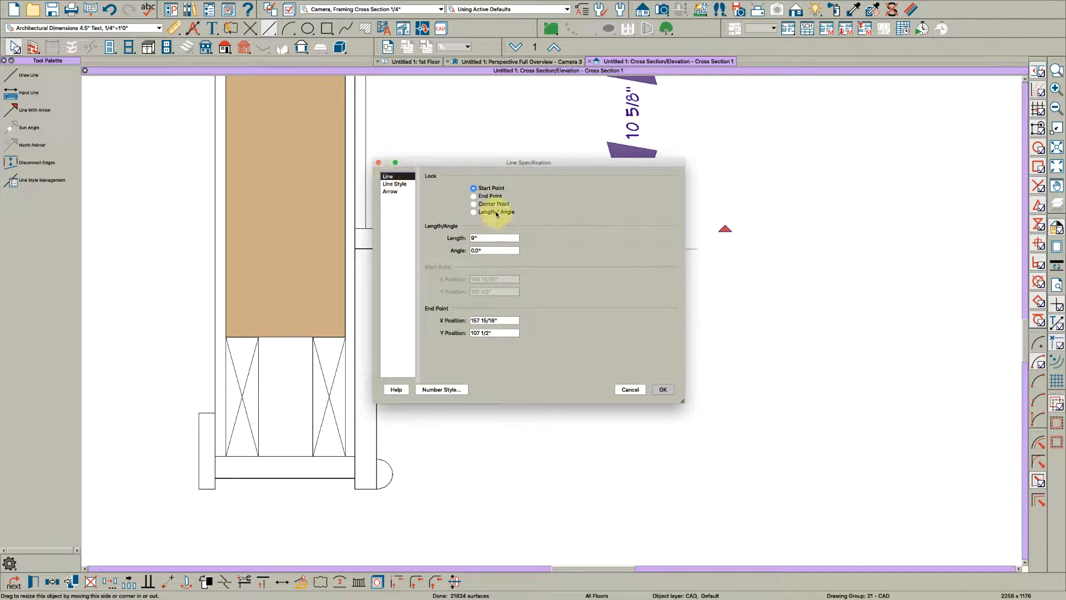
{"action": "left_click", "coordinate": [474, 212]}
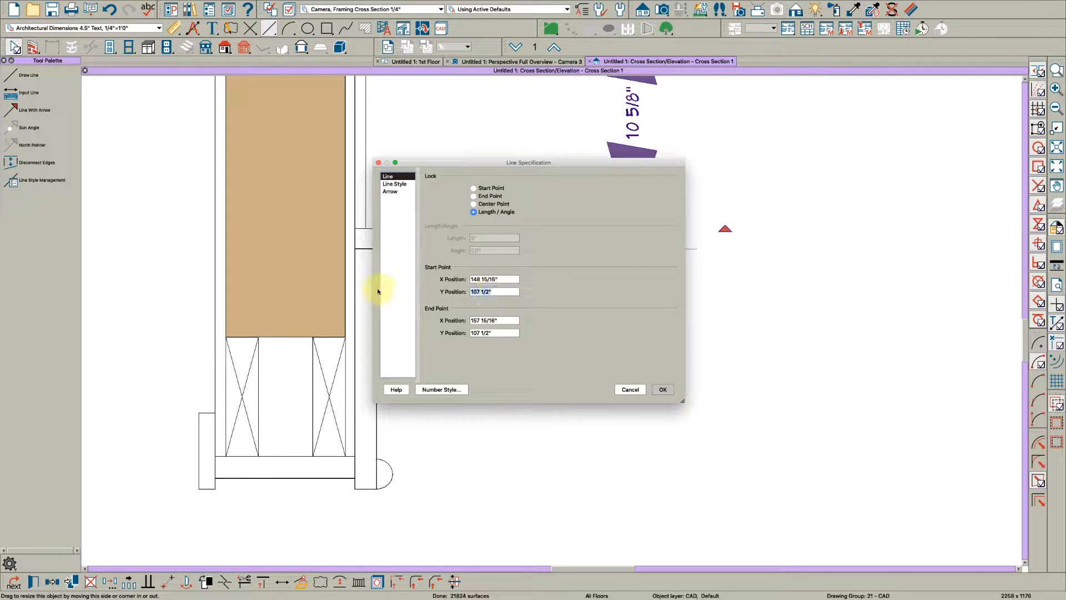
{"action": "key", "text": "Return"}
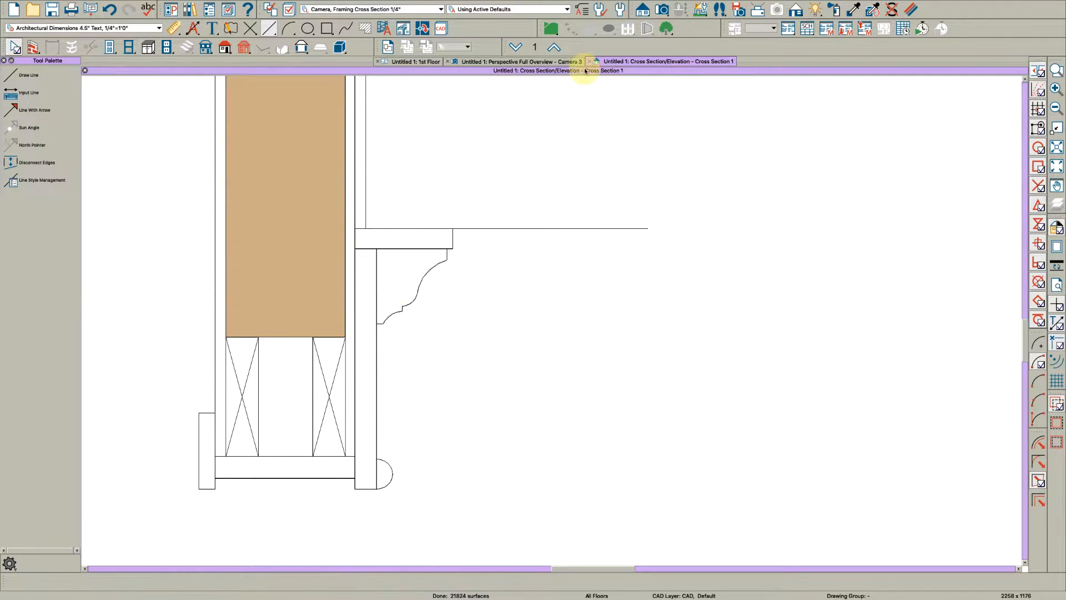
From the first-floor plan, set the porch soffit's height to 8" and its Floor to Top to 107 1/2"
{"action": "left_click", "coordinate": [426, 63]}
{"action": "left_click", "coordinate": [489, 310]}
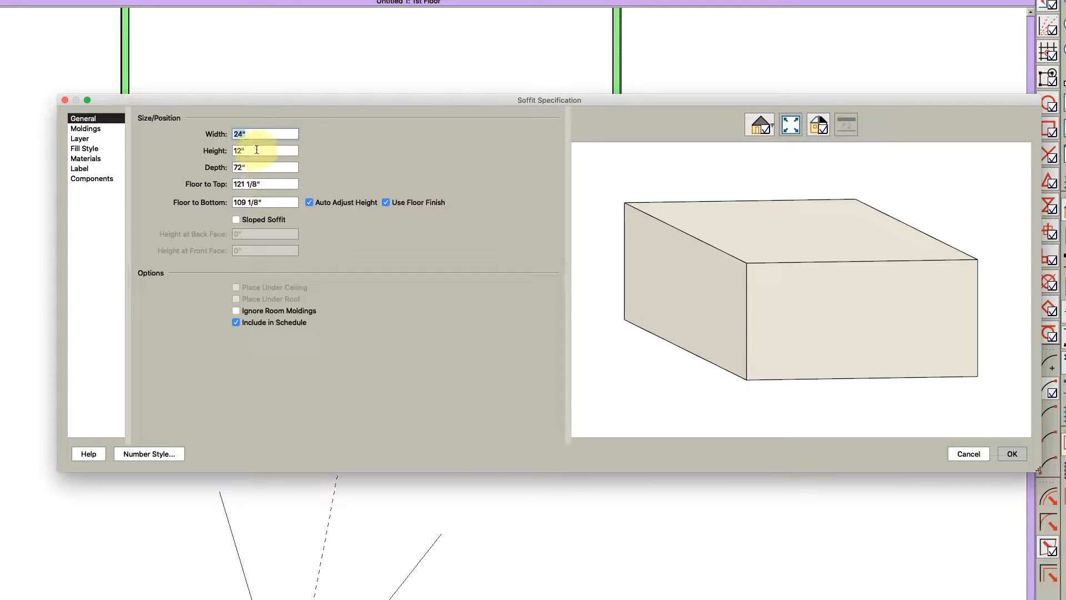
{"action": "left_click", "coordinate": [256, 150]}
{"action": "type", "text": "8"}
{"action": "key", "text": "Tab"}
{"action": "key", "text": "Tab"}
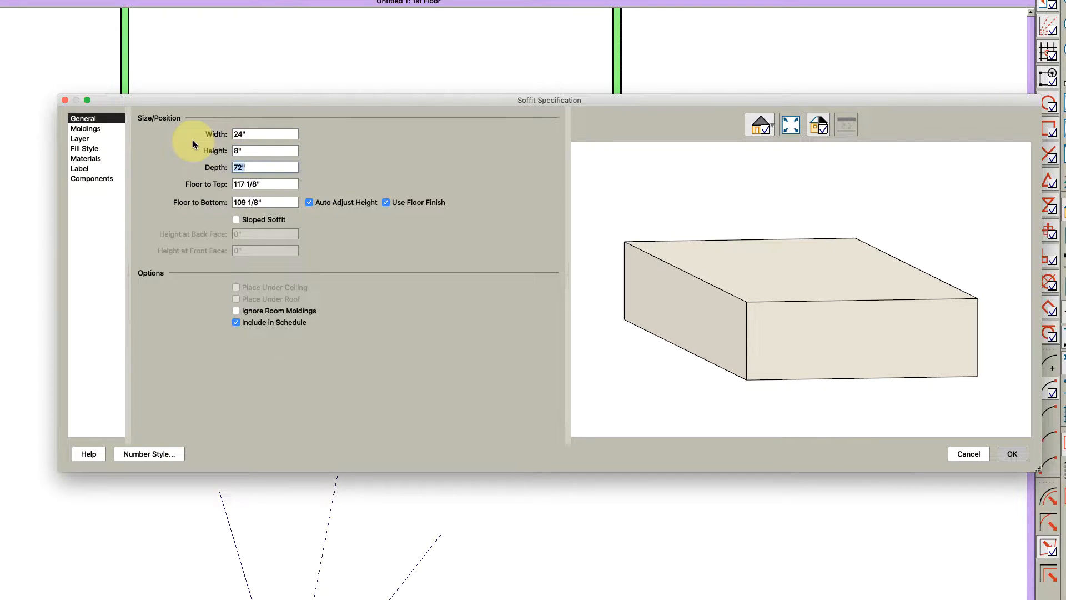
{"action": "type", "text": "107.5"}
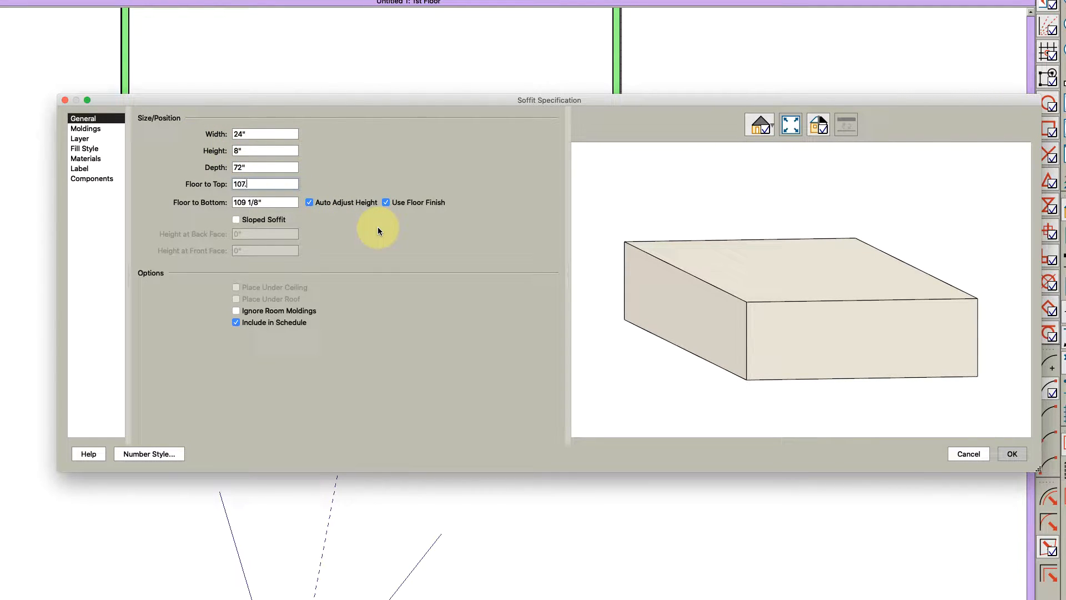
{"action": "key", "text": "Tab"}
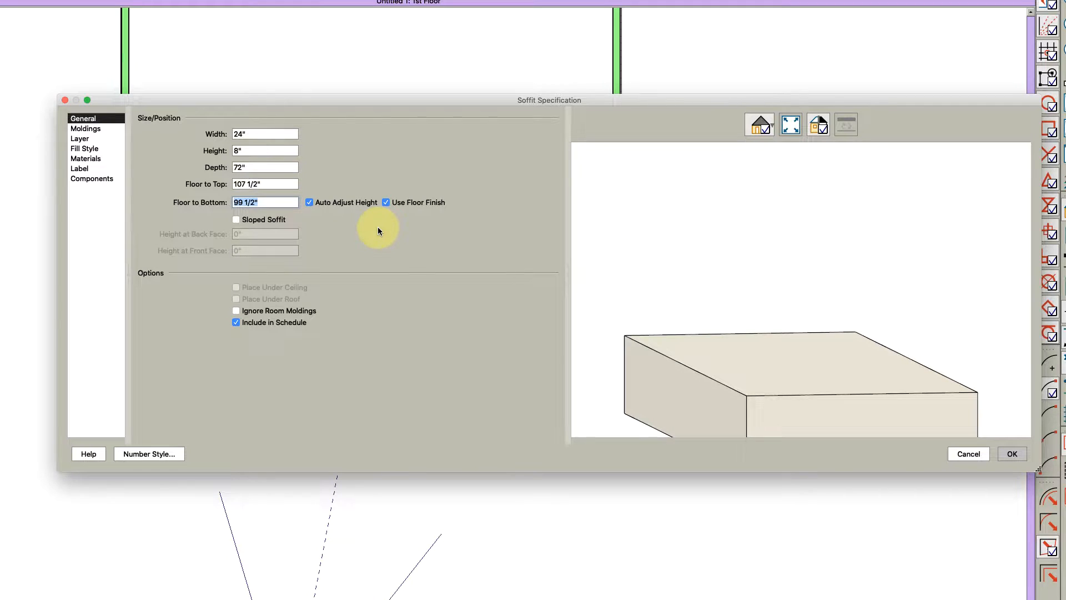
Add the CA-34 Crown molding from the user catalog's Porch with Barrel Vault Clg folder to the soffit, aligned to the top
{"action": "left_click", "coordinate": [89, 129]}
{"action": "left_click", "coordinate": [522, 136]}
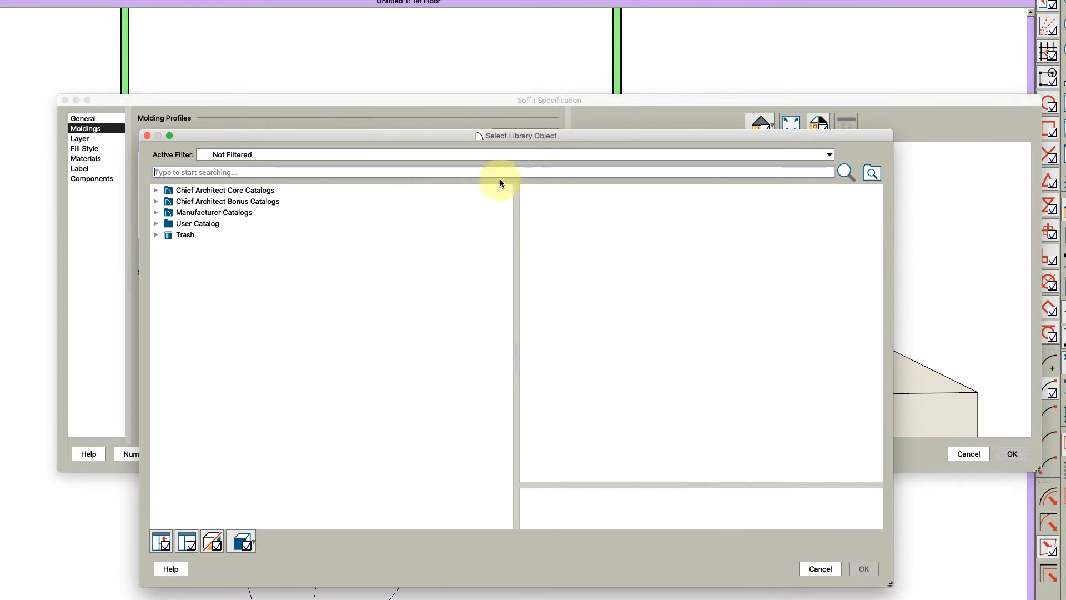
{"action": "double_click", "coordinate": [218, 223]}
{"action": "double_click", "coordinate": [209, 245]}
{"action": "double_click", "coordinate": [250, 257]}
{"action": "left_click", "coordinate": [255, 280]}
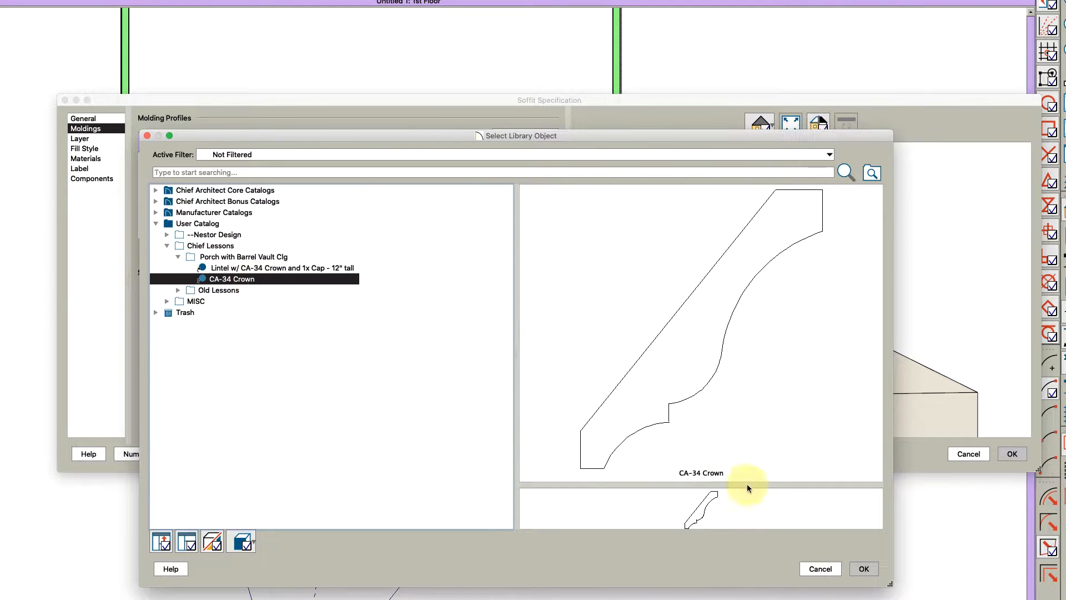
{"action": "left_click", "coordinate": [860, 569]}
{"action": "left_click_drag", "start_coordinate": [680, 439], "coordinate": [747, 263]}
Search the library for "-001" and add the flat CA-001 profile to the soffit's moldings, aligned to the top
{"action": "left_click", "coordinate": [519, 136]}
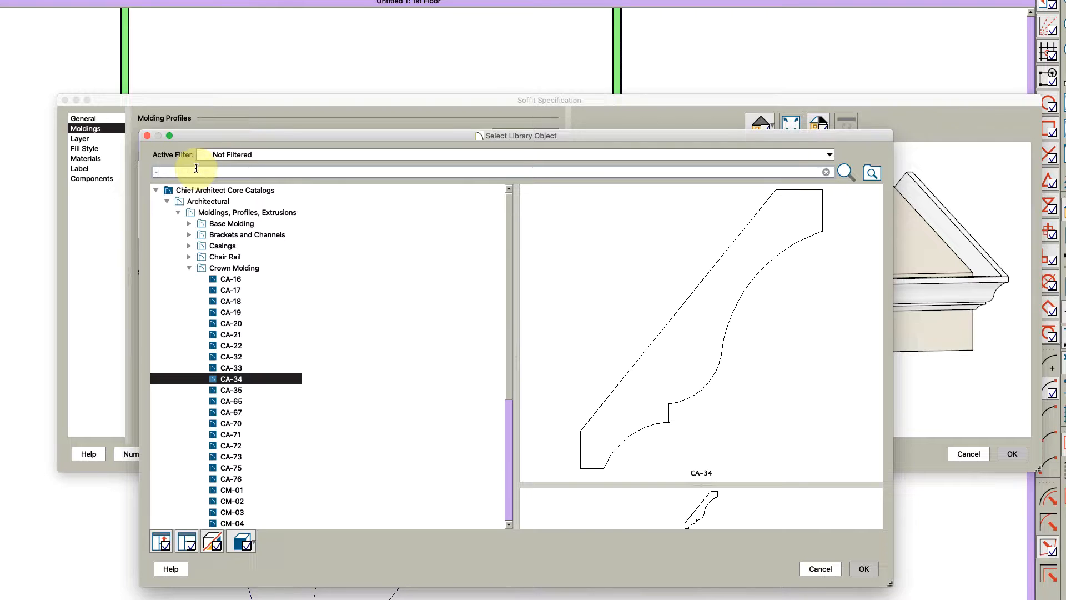
{"action": "left_click", "coordinate": [196, 172]}
{"action": "type", "text": "-001"}
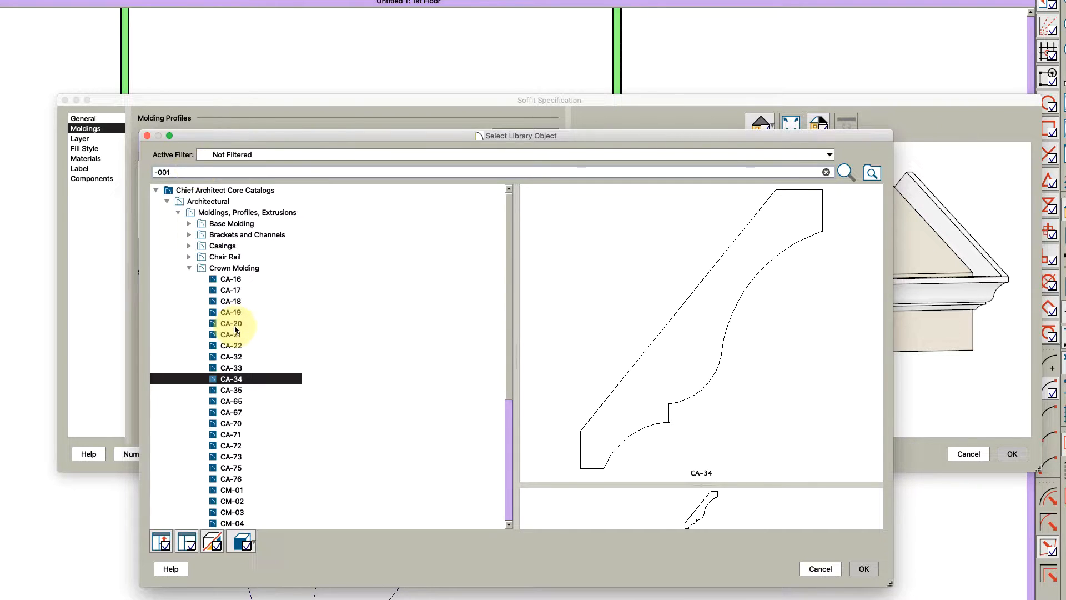
{"action": "key", "text": "Return"}
{"action": "left_click", "coordinate": [204, 381]}
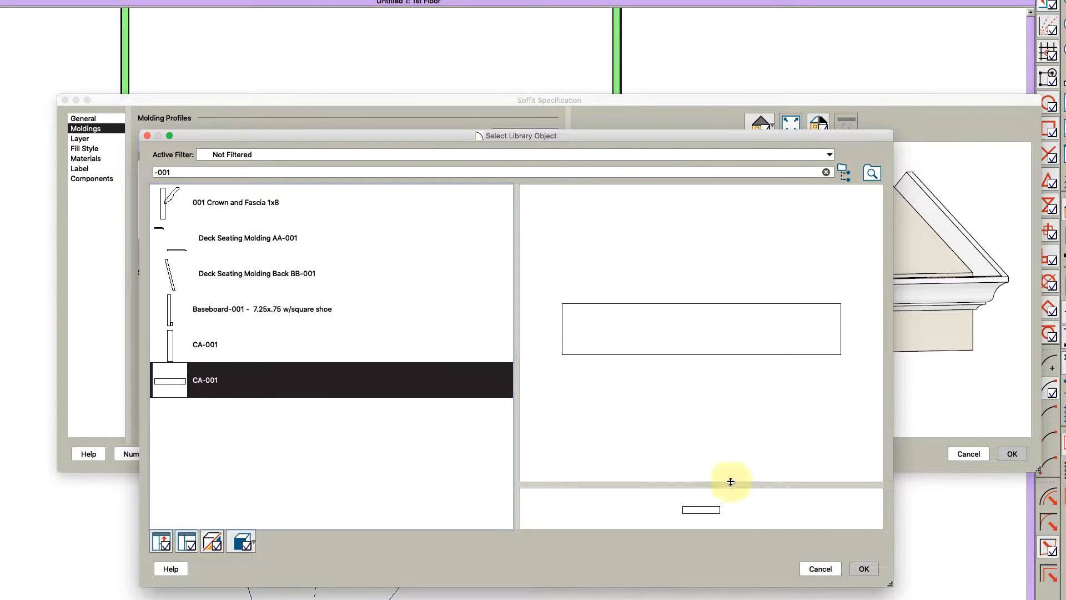
{"action": "left_click", "coordinate": [864, 569]}
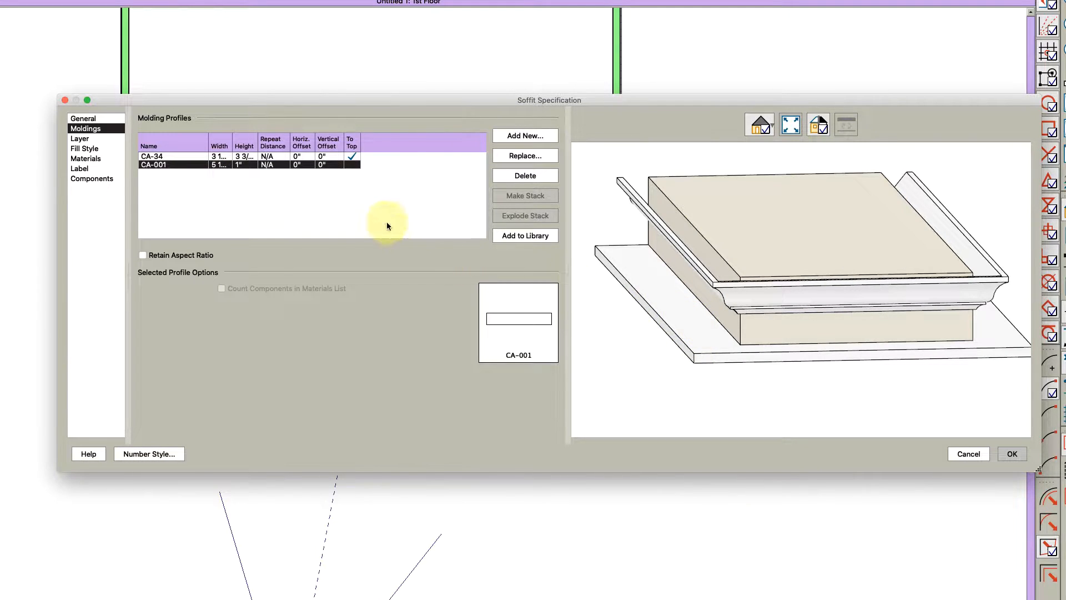
{"action": "left_click", "coordinate": [350, 165]}
{"action": "mouse_move", "coordinate": [677, 279]}
{"action": "left_mouse_down"}
{"action": "mouse_move", "coordinate": [688, 241]}
{"action": "mouse_move", "coordinate": [687, 271]}
{"action": "left_mouse_up"}
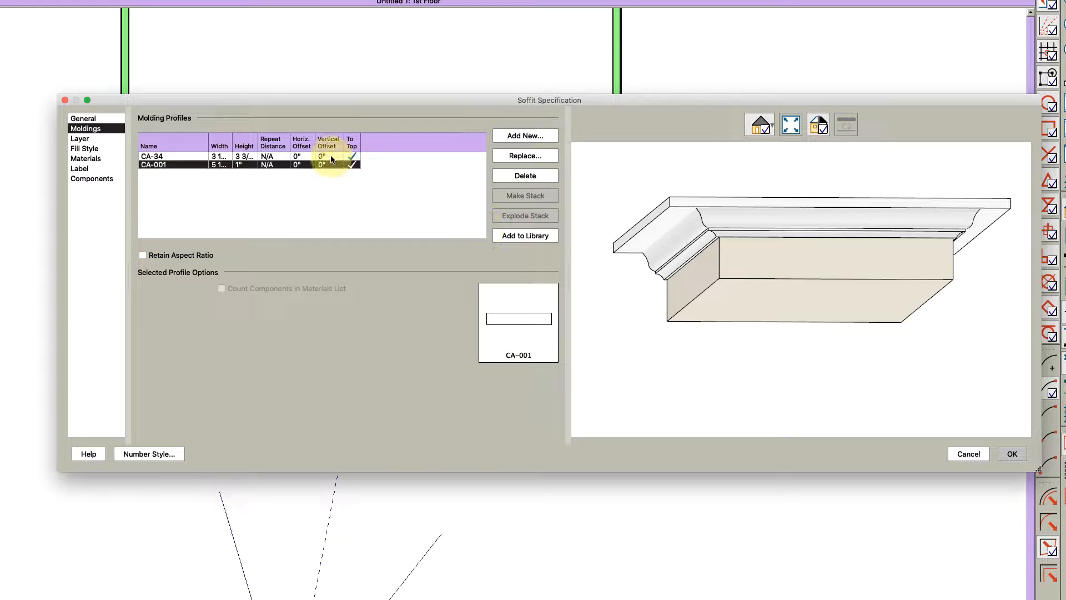
Set the CA-34 molding's vertical offset to 1" and the CA-001 molding's width to 4", and accept the soffit settings
{"action": "left_click", "coordinate": [331, 157]}
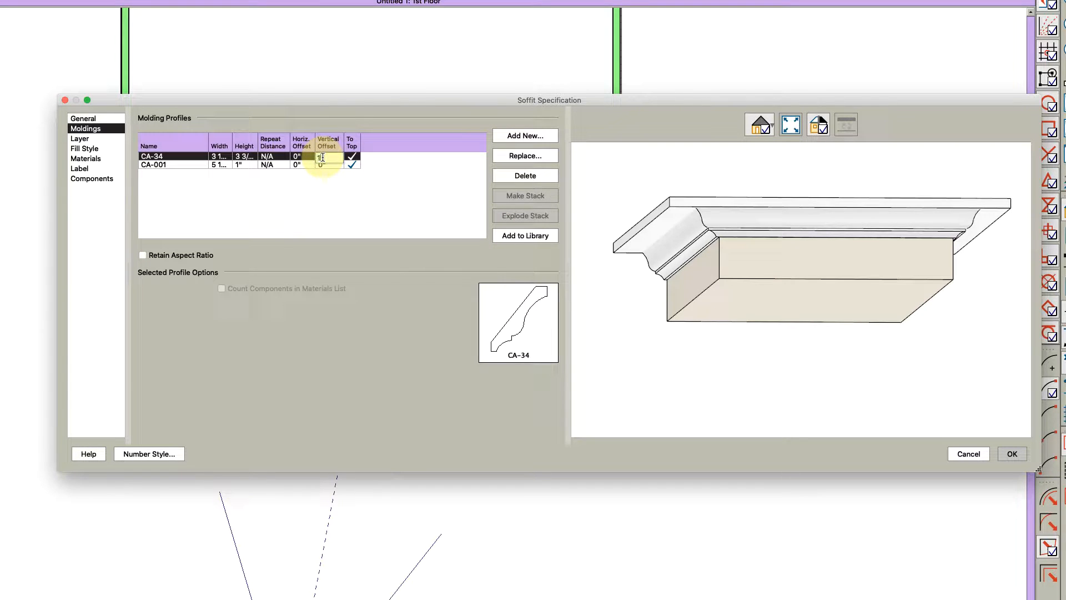
{"action": "key", "text": "Tab"}
{"action": "left_click_drag", "start_coordinate": [671, 226], "coordinate": [721, 232]}
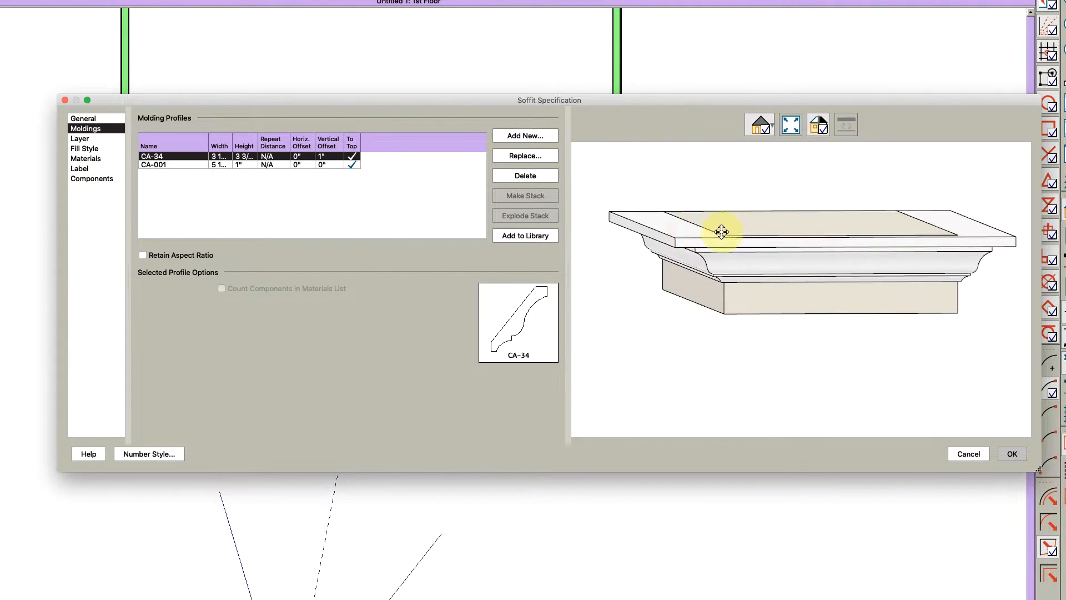
{"action": "left_click", "coordinate": [220, 165]}
{"action": "type", "text": "4"}
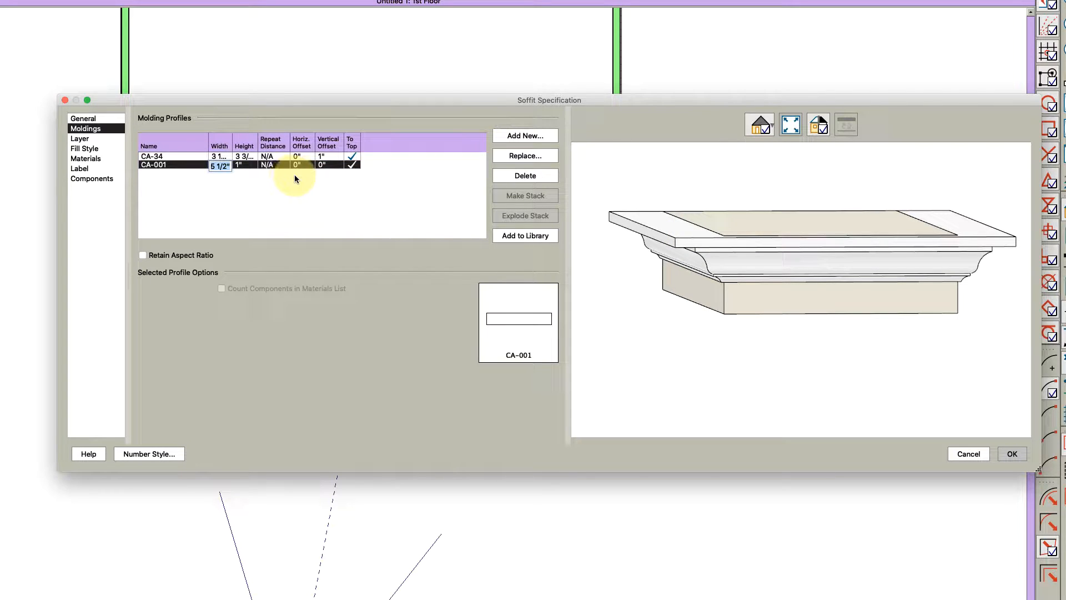
{"action": "key", "text": "Tab"}
{"action": "mouse_move", "coordinate": [655, 253]}
{"action": "left_mouse_down"}
{"action": "mouse_move", "coordinate": [638, 167]}
{"action": "mouse_move", "coordinate": [633, 237]}
{"action": "mouse_move", "coordinate": [662, 232]}
{"action": "mouse_move", "coordinate": [661, 248]}
{"action": "left_mouse_up"}
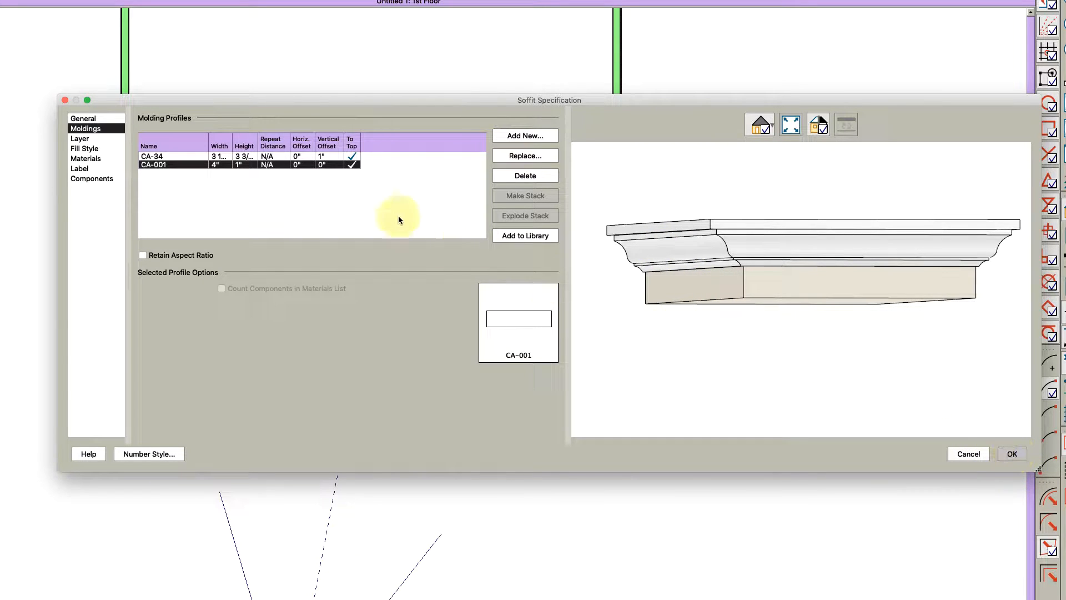
{"action": "left_click", "coordinate": [83, 119]}
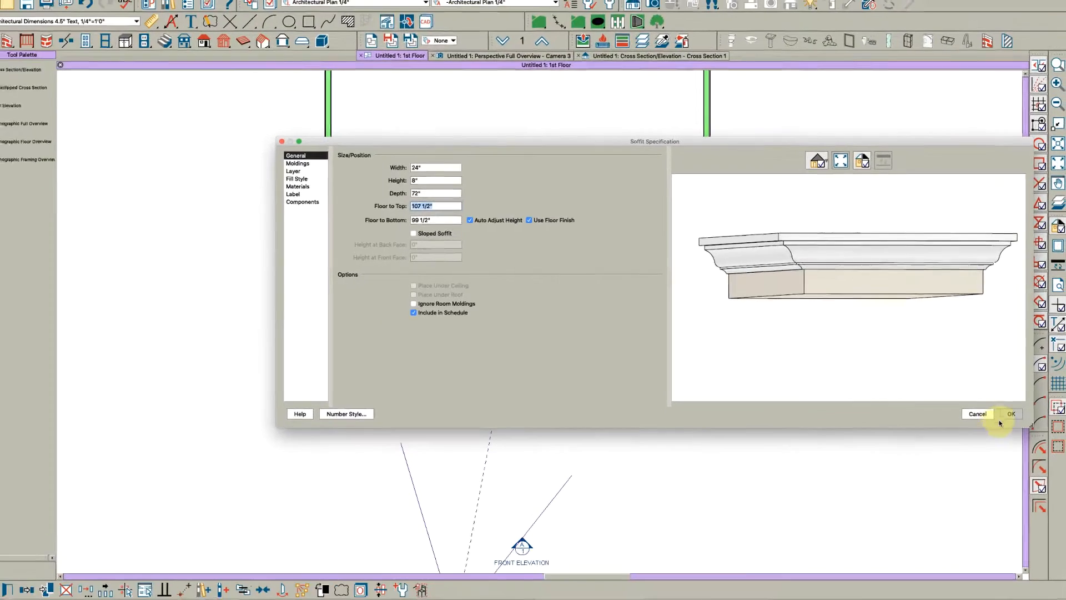
{"action": "left_click", "coordinate": [1012, 453]}
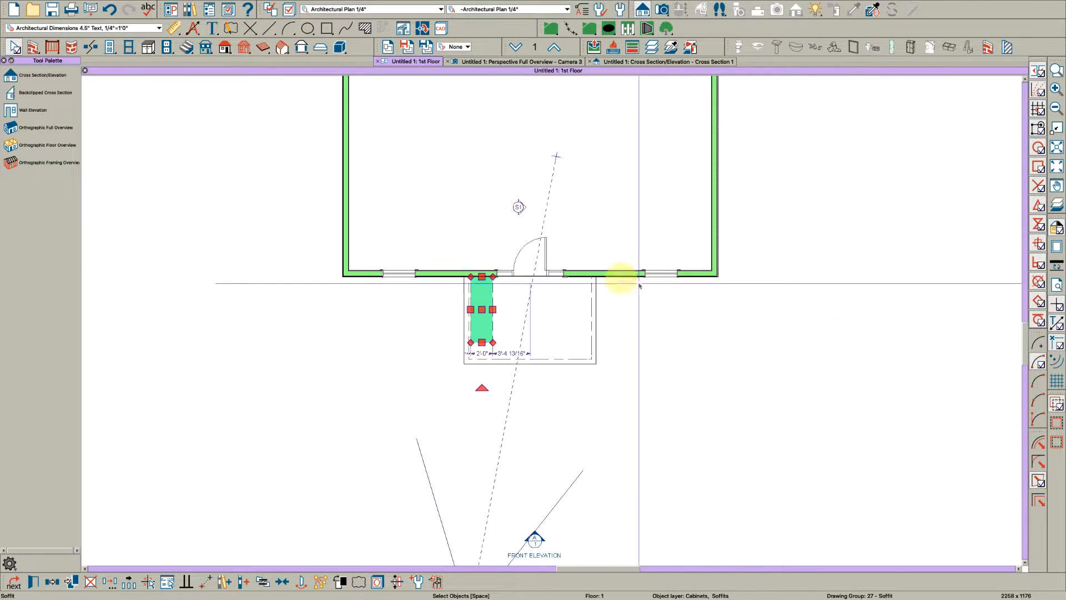
Open the front elevation view and compare the soffit's height with the door lintel
{"action": "double_click", "coordinate": [535, 540]}
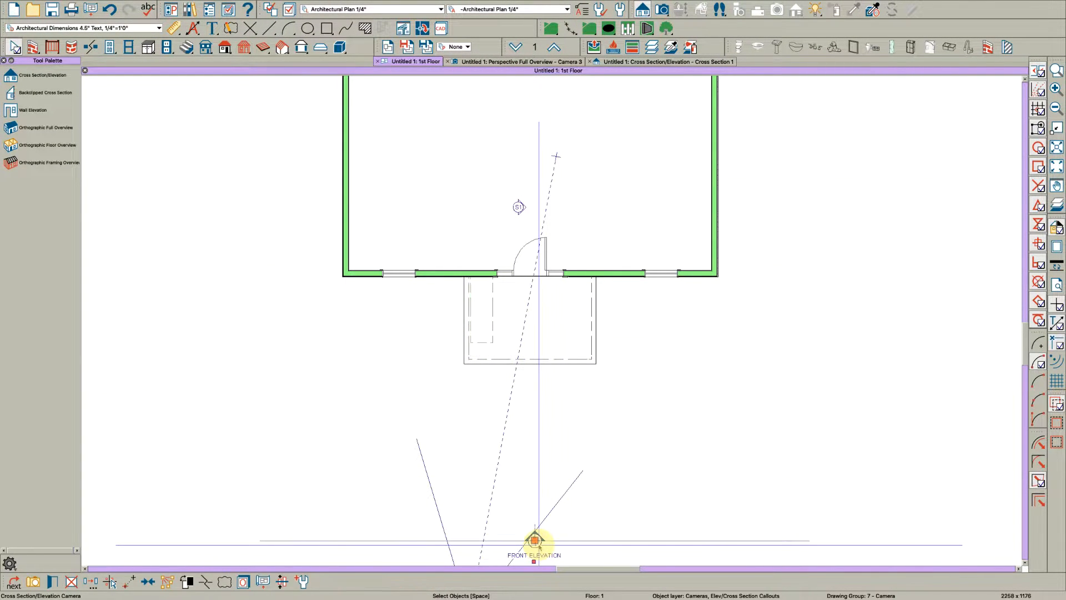
{"action": "scroll", "coordinate": [361, 317], "scroll_direction": "up", "scroll_amount": 2}
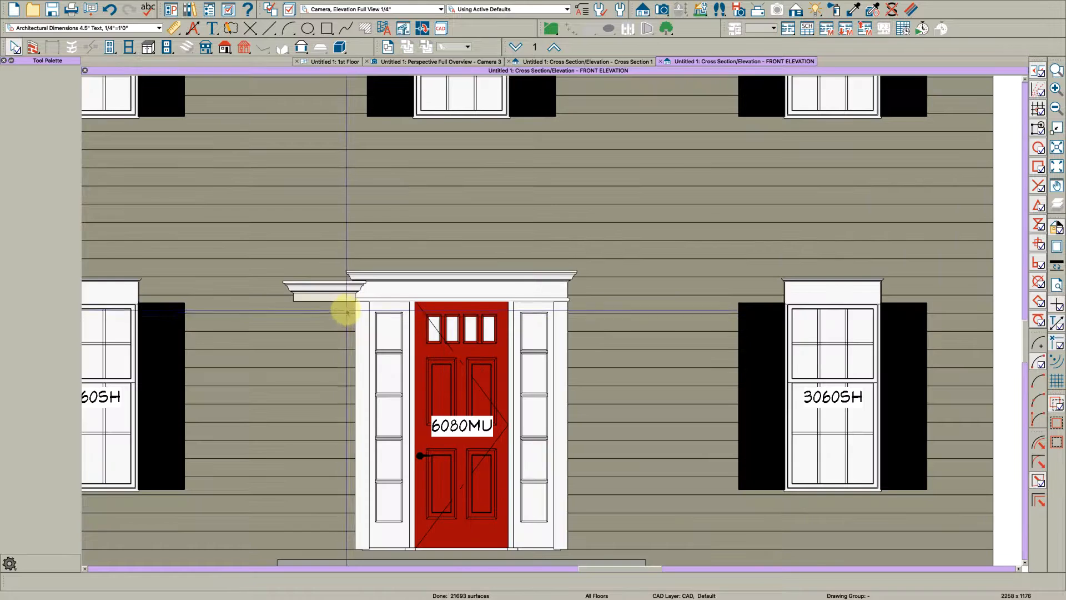
{"action": "scroll", "coordinate": [411, 281], "scroll_direction": "down", "scroll_amount": 2}
{"action": "scroll", "coordinate": [397, 287], "scroll_direction": "up", "scroll_amount": 2}
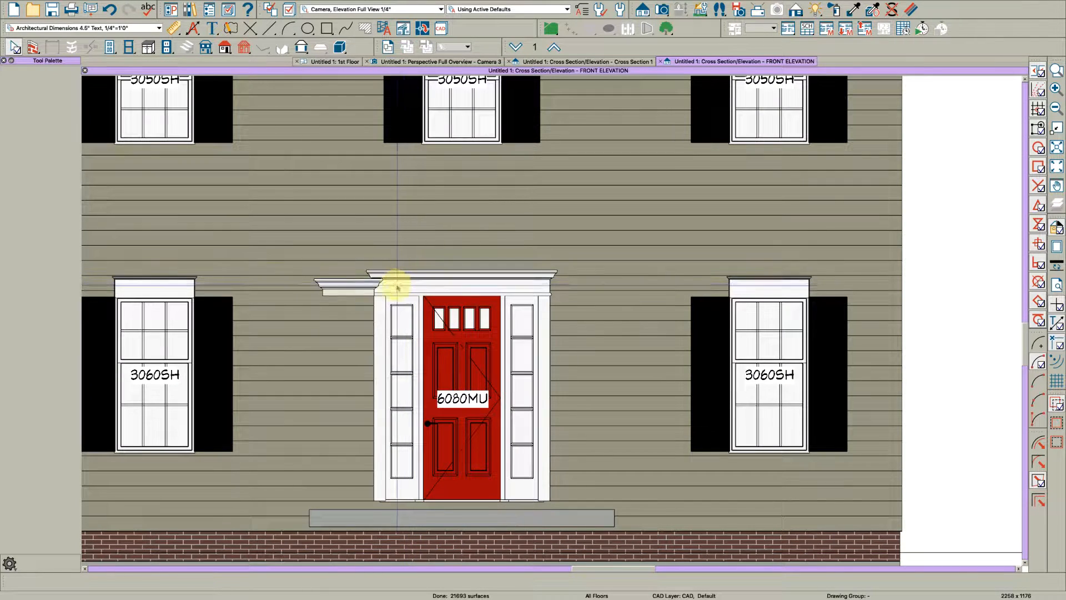
Raise the soffit by adding 4" to its Floor to Top value, making it 111 1/2"
{"action": "left_click", "coordinate": [368, 287]}
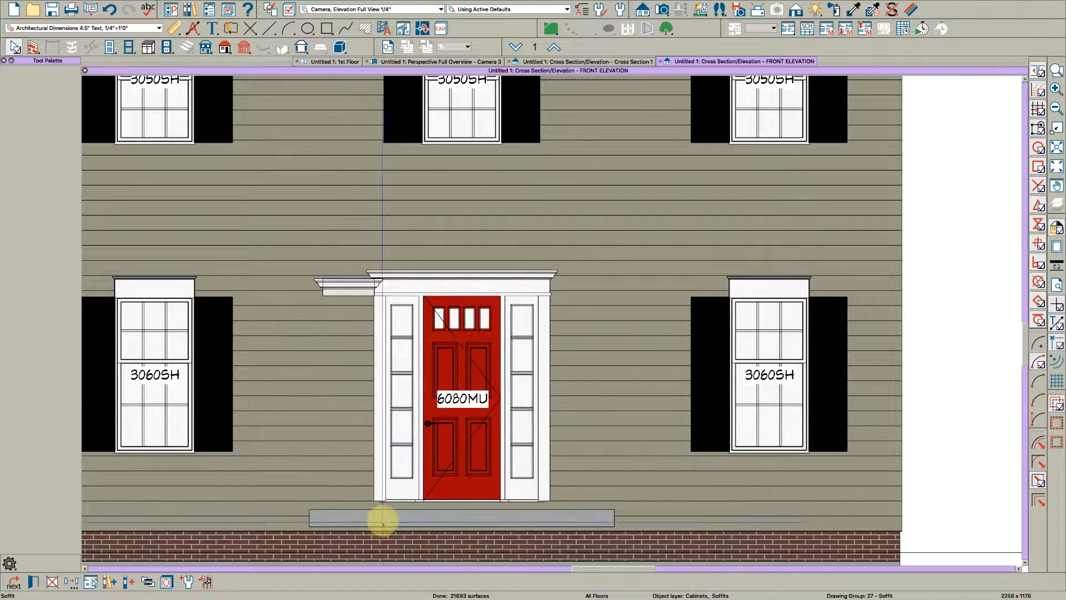
{"action": "double_click", "coordinate": [347, 289]}
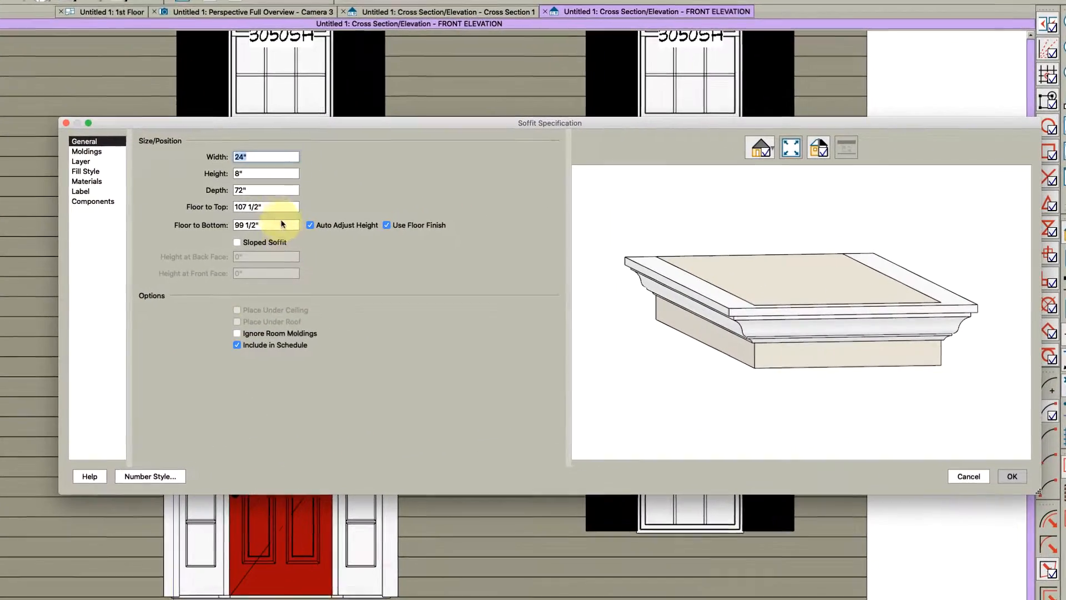
{"action": "left_click", "coordinate": [274, 208]}
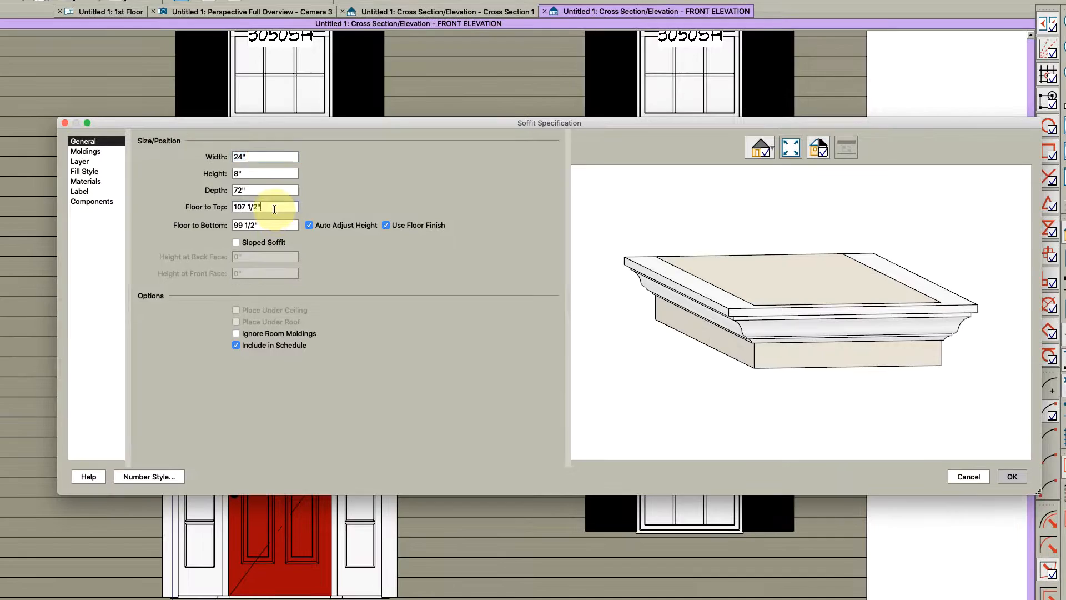
{"action": "type", "text": "+4"}
{"action": "key", "text": "Tab"}
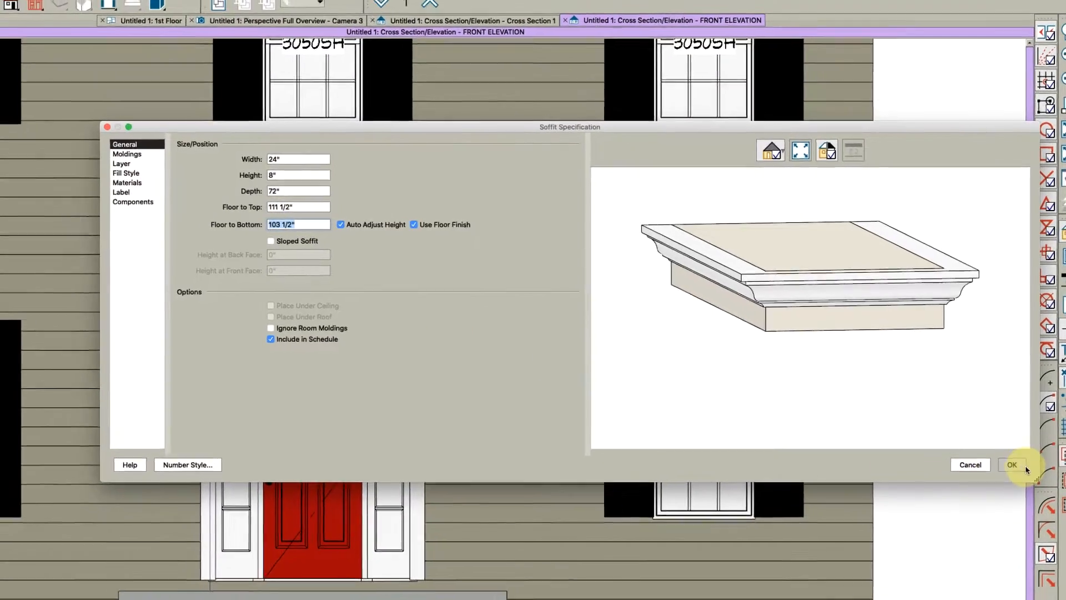
{"action": "left_click", "coordinate": [1025, 468]}
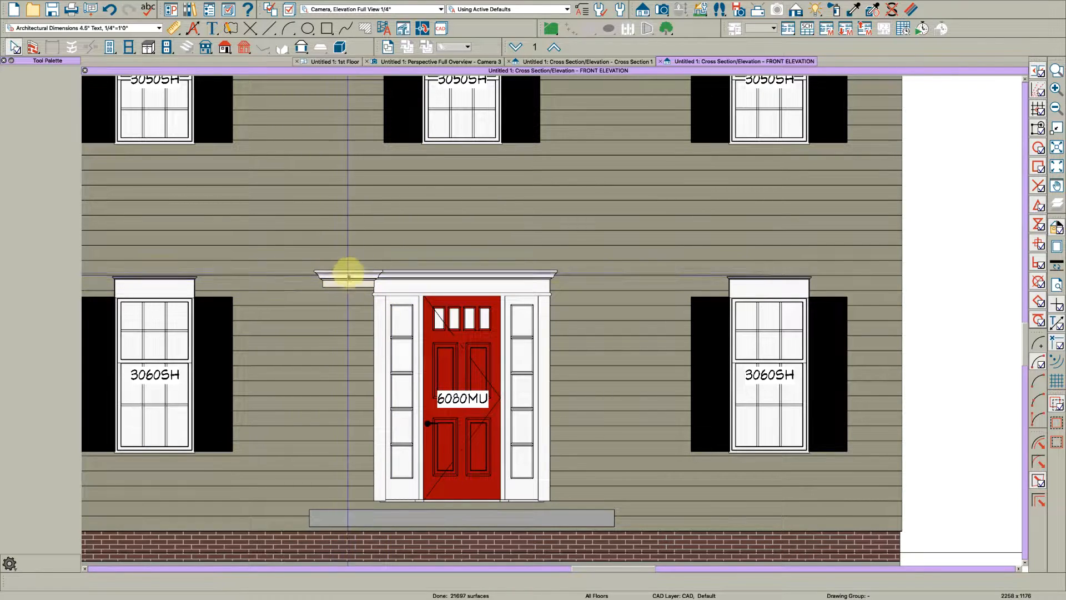
Sample the white exterior trim material from the door surround with the Material Eyedropper and apply it to the soffit
{"action": "scroll", "coordinate": [423, 250], "scroll_direction": "up", "scroll_amount": 1}
{"action": "left_click", "coordinate": [852, 10]}
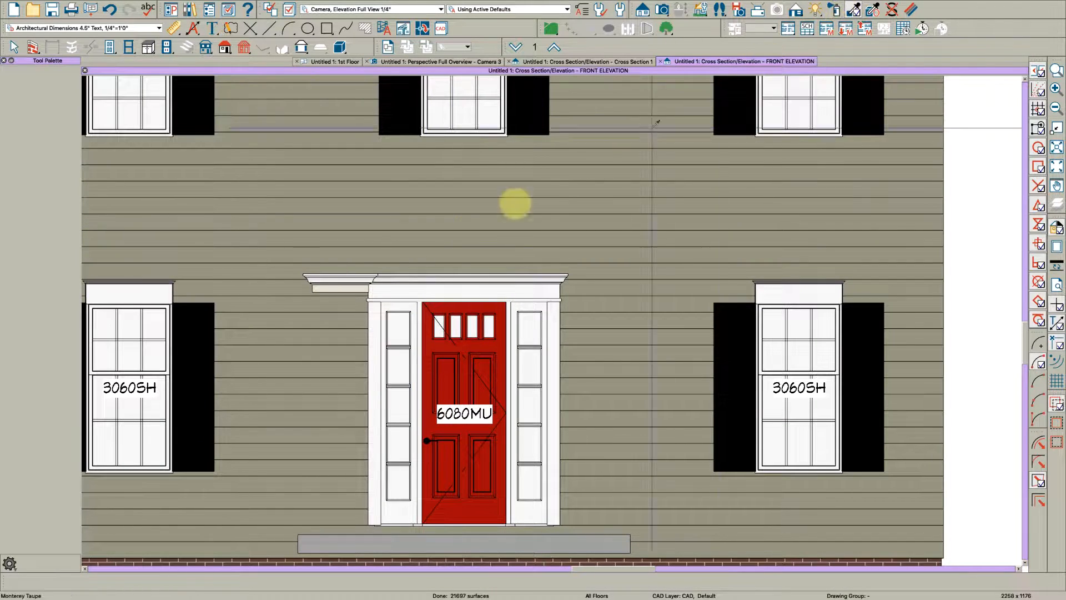
{"action": "left_click", "coordinate": [402, 299]}
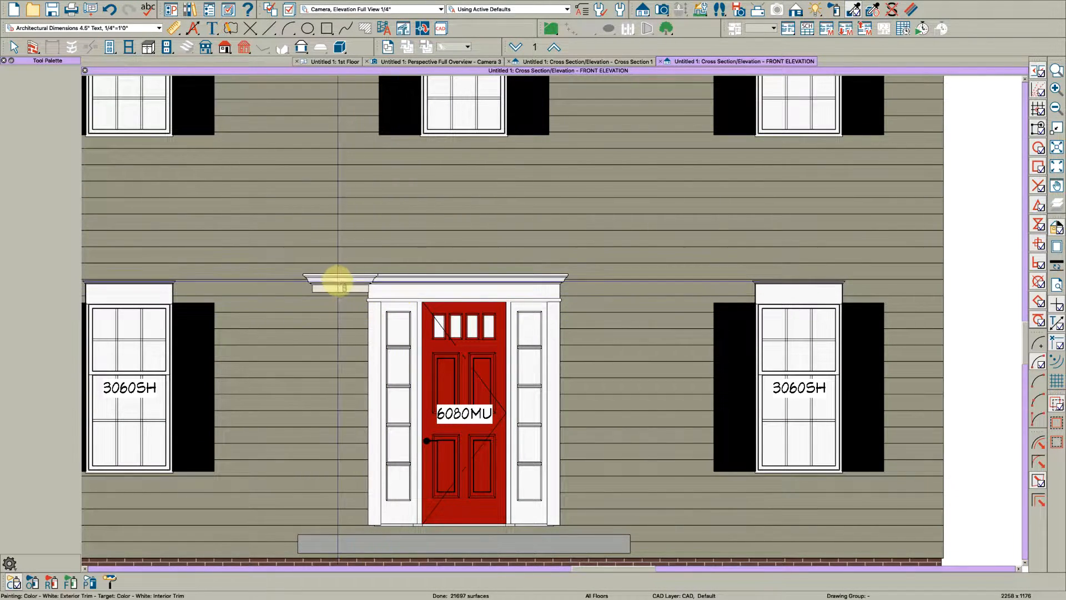
{"action": "key", "text": "Escape"}
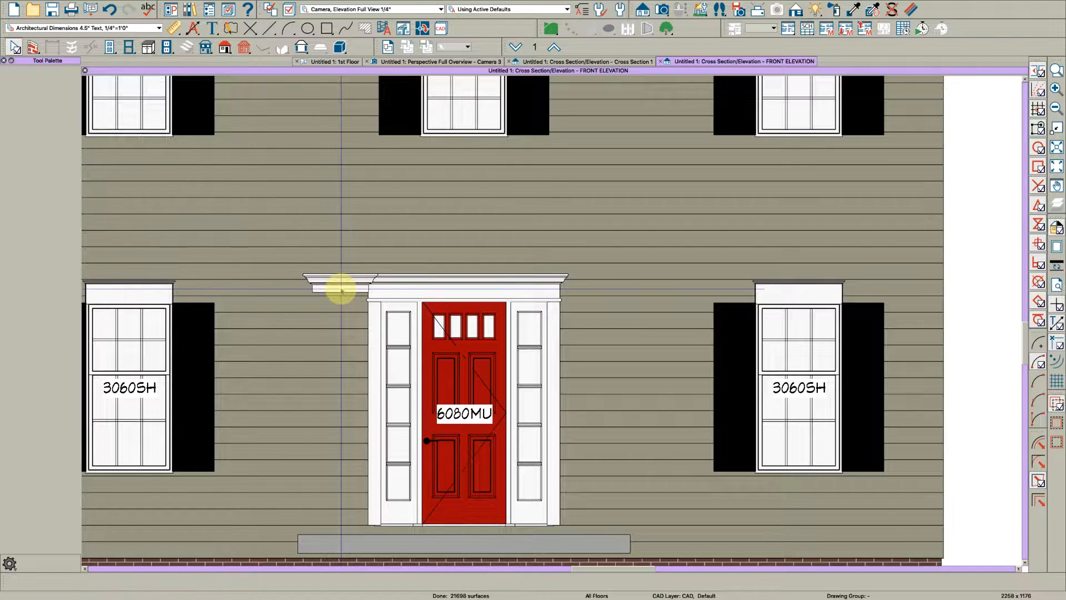
In the first floor plan, place a second soffit 72" deep against the front wall beside the porch slab
{"action": "scroll", "coordinate": [341, 288], "scroll_direction": "down", "scroll_amount": 1}
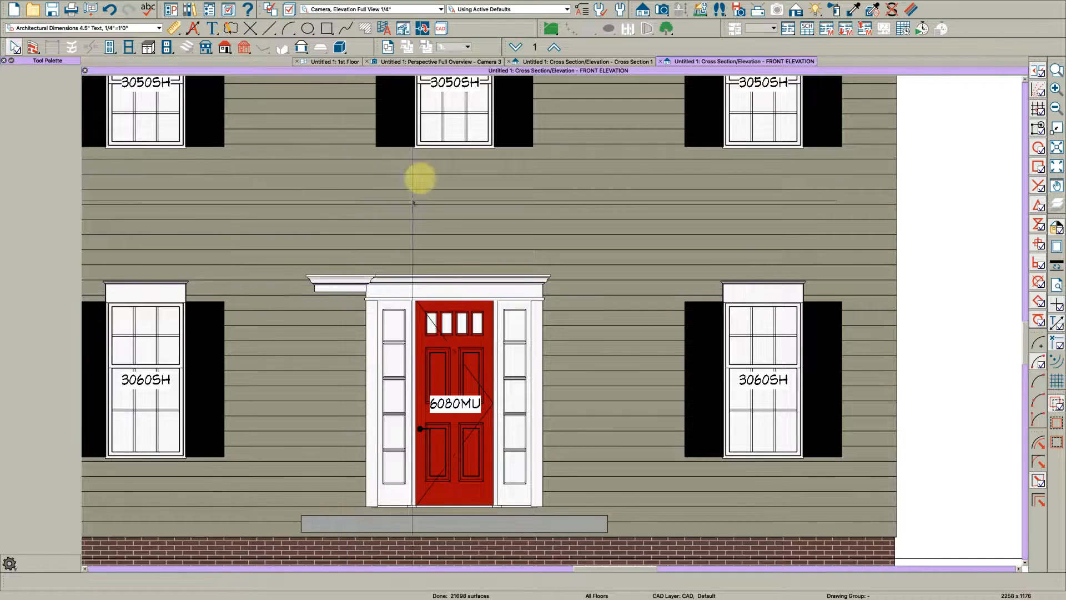
{"action": "left_click", "coordinate": [336, 62]}
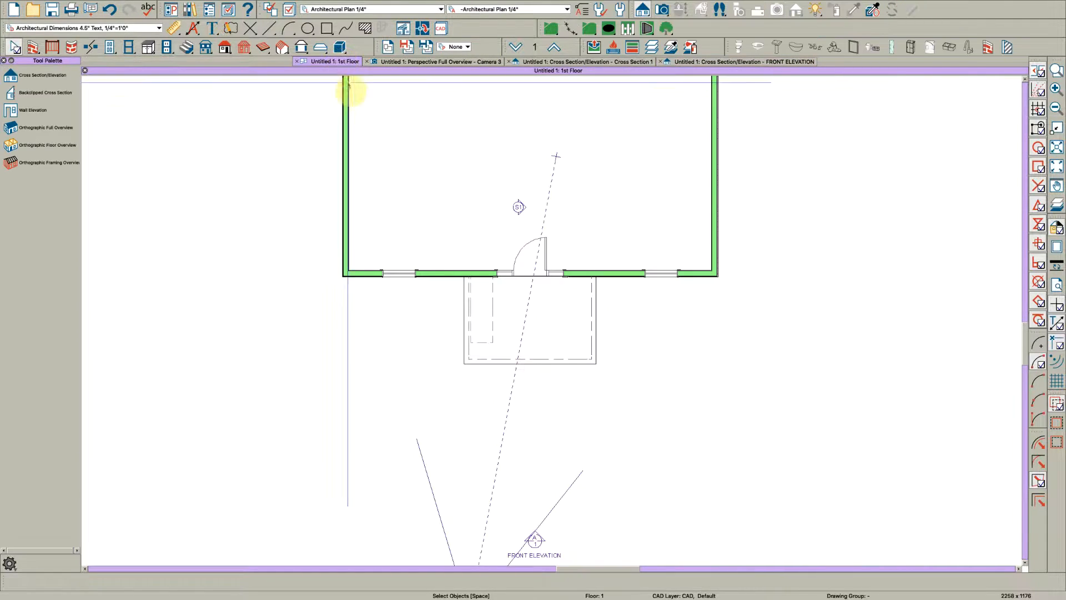
{"action": "scroll", "coordinate": [486, 308], "scroll_direction": "up", "scroll_amount": 3}
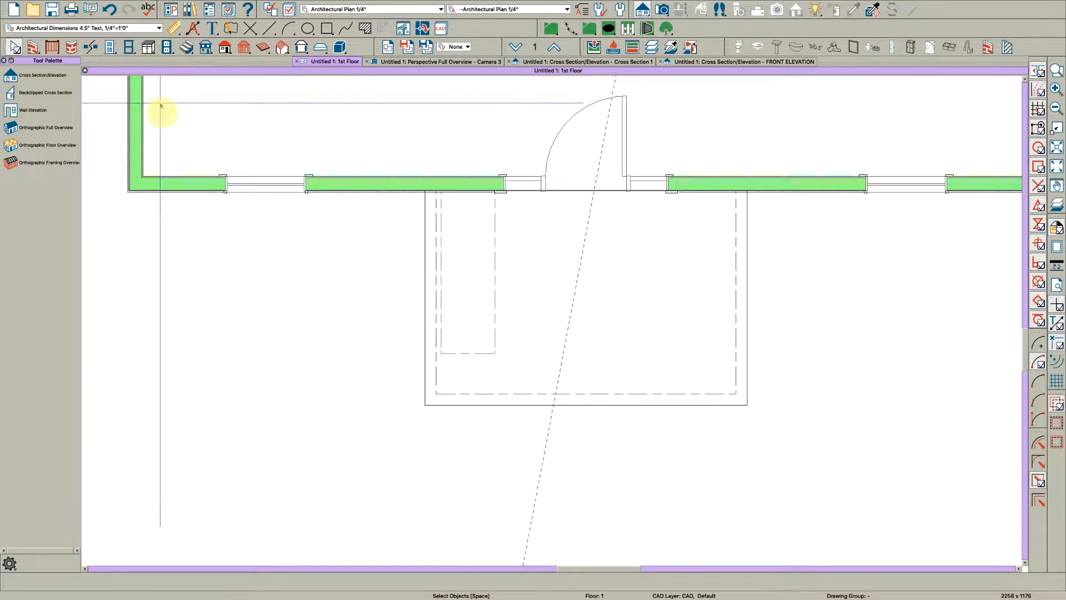
{"action": "key", "text": "c"}
{"action": "key", "text": "s"}
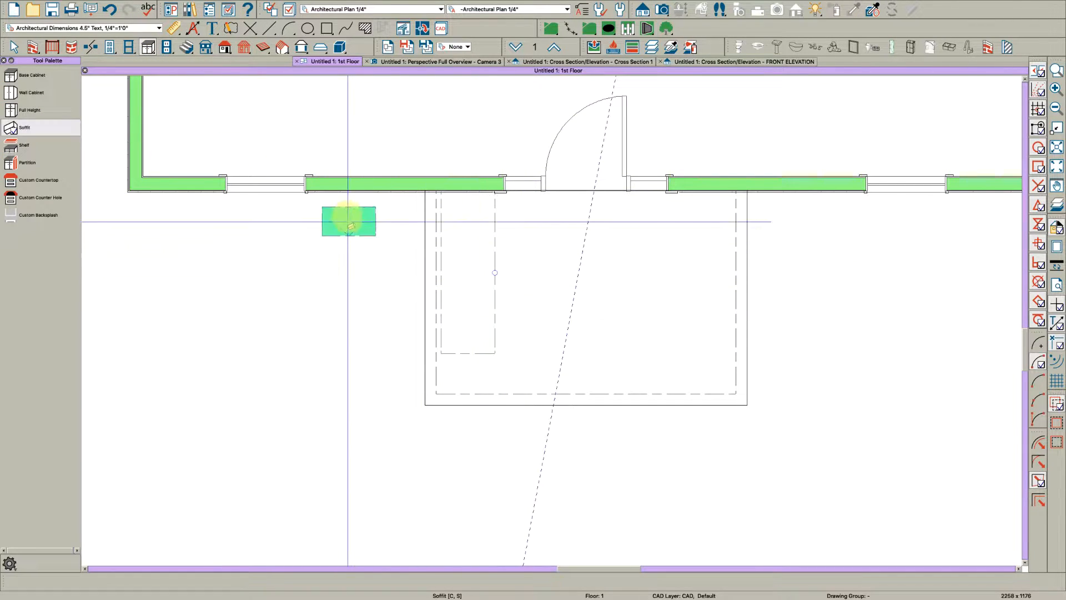
{"action": "left_click", "coordinate": [353, 207]}
{"action": "left_click_drag", "start_coordinate": [358, 221], "coordinate": [383, 334]}
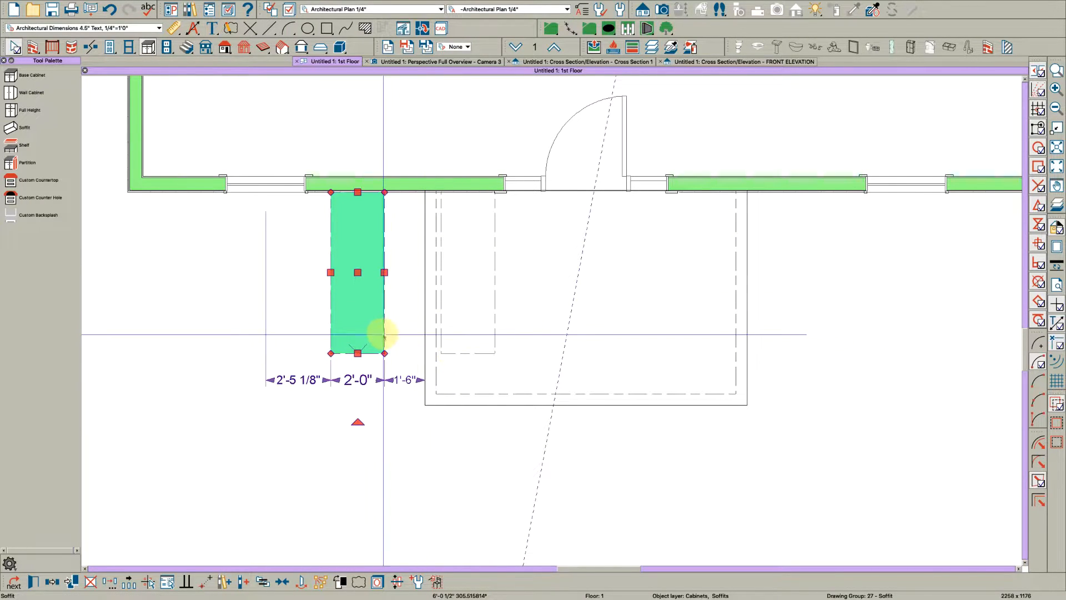
Set the new soffit's width to 16" and its height to 4"
{"action": "scroll", "coordinate": [382, 335], "scroll_direction": "up", "scroll_amount": 1}
{"action": "left_click", "coordinate": [362, 393]}
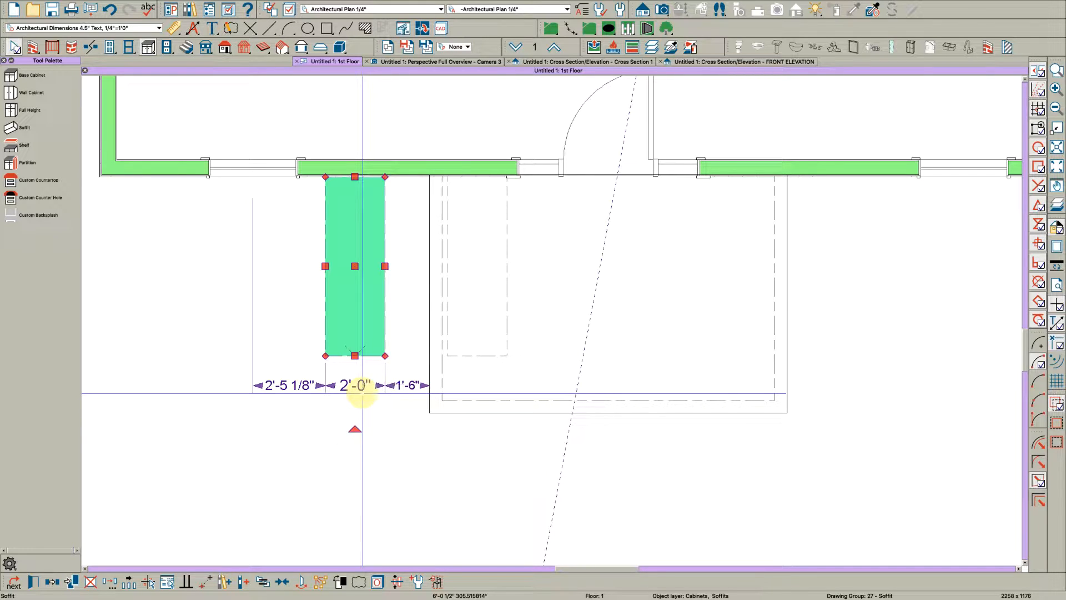
{"action": "key", "text": "Return"}
{"action": "left_click", "coordinate": [385, 297]}
{"action": "scroll", "coordinate": [385, 296], "scroll_direction": "up", "scroll_amount": 1}
{"action": "left_click", "coordinate": [365, 304]}
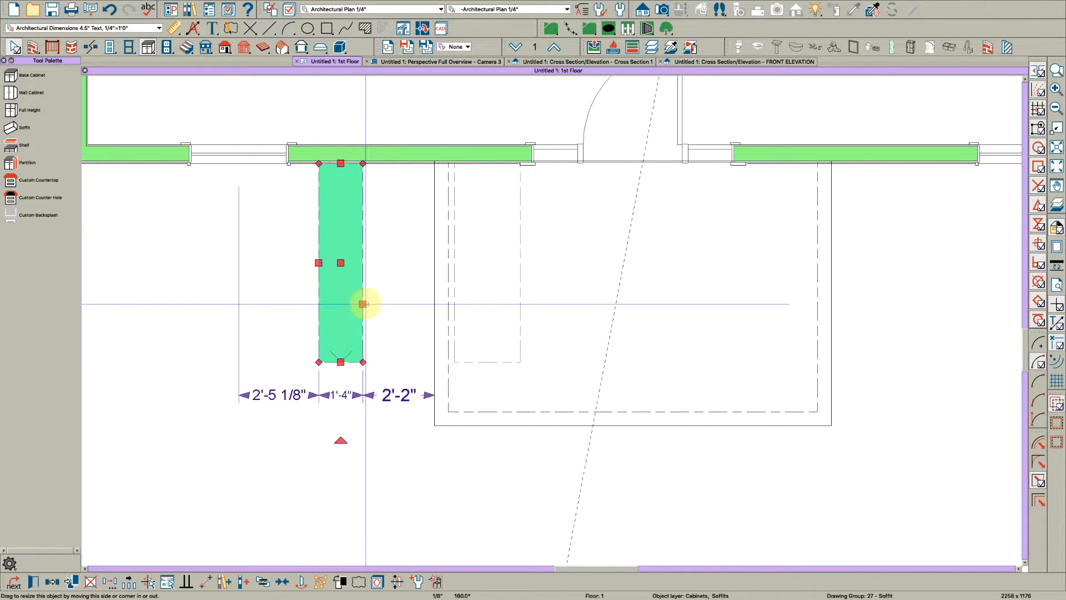
{"action": "double_click", "coordinate": [363, 303]}
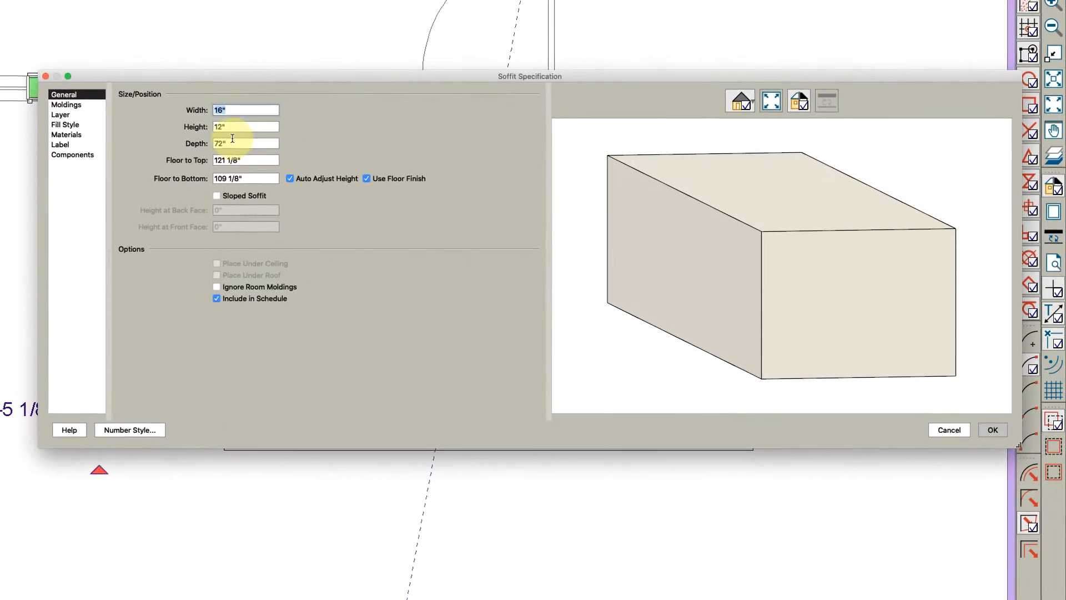
{"action": "type", "text": "4"}
{"action": "key", "text": "Tab"}
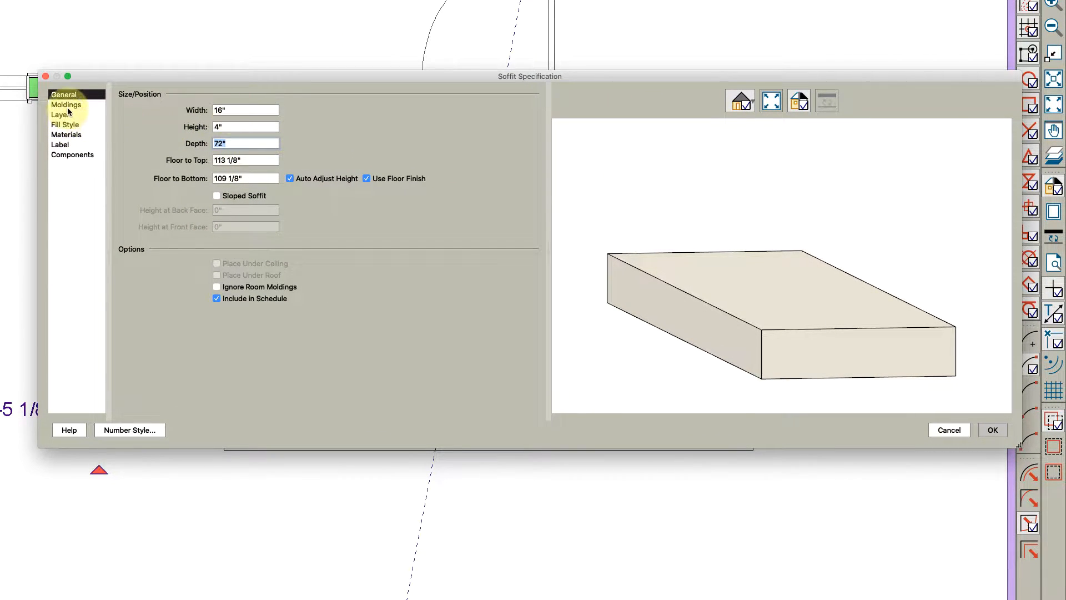
Add the CA-21 crown molding from the core catalogs to the new soffit's molding profiles
{"action": "left_click", "coordinate": [68, 106]}
{"action": "left_click", "coordinate": [531, 110]}
{"action": "double_click", "coordinate": [181, 166]}
{"action": "double_click", "coordinate": [183, 177]}
{"action": "double_click", "coordinate": [202, 188]}
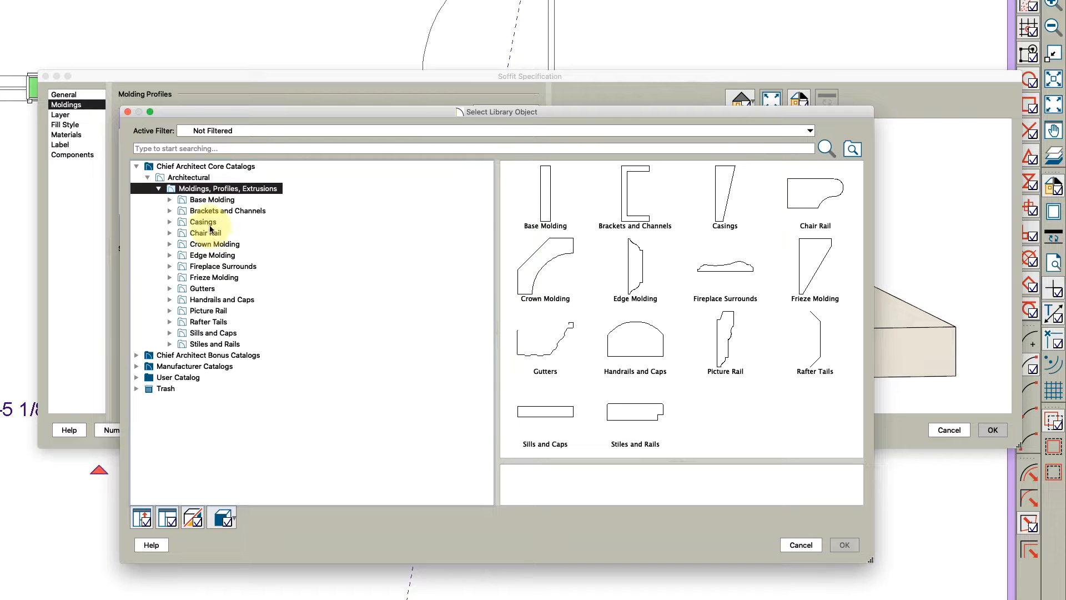
{"action": "double_click", "coordinate": [216, 245]}
{"action": "left_click", "coordinate": [830, 189]}
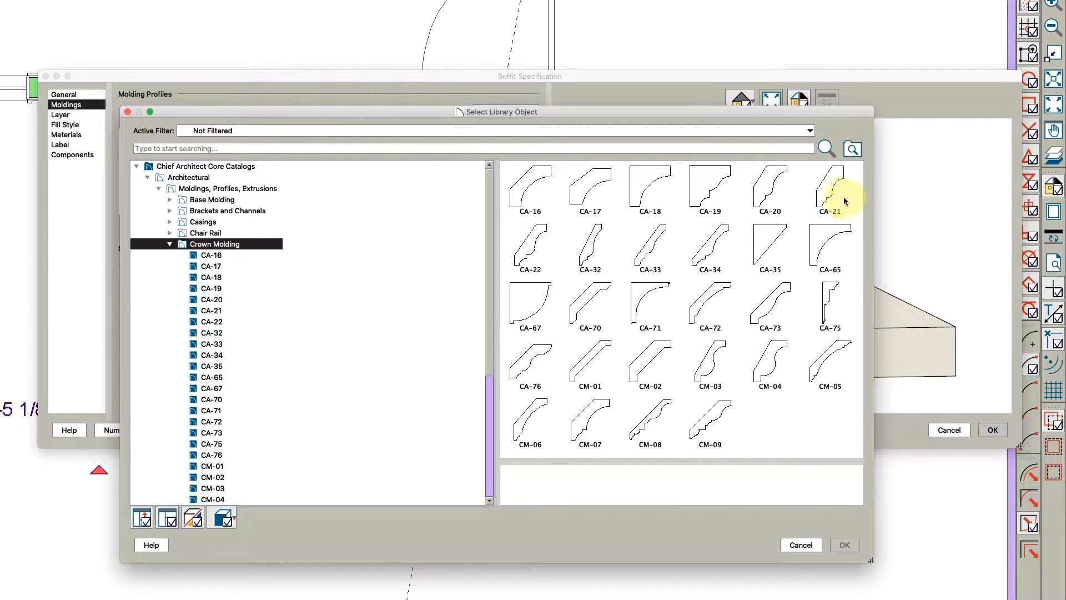
{"action": "left_click", "coordinate": [844, 545]}
Check the molding in the preview, set the soffit's height to 3", and accept the specification
{"action": "left_click_drag", "start_coordinate": [723, 406], "coordinate": [777, 367]}
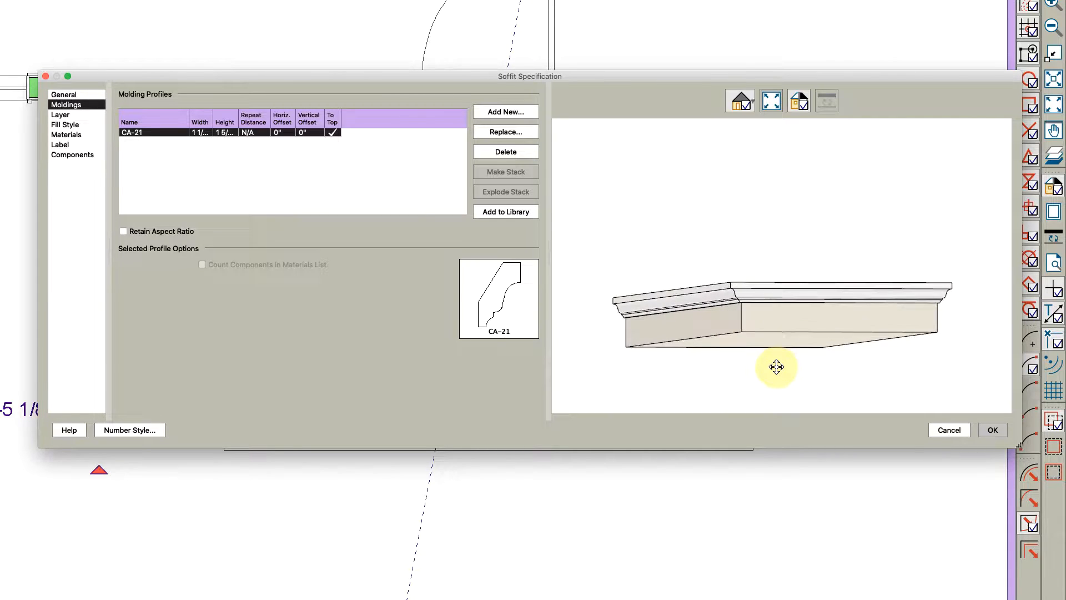
{"action": "left_click", "coordinate": [64, 95]}
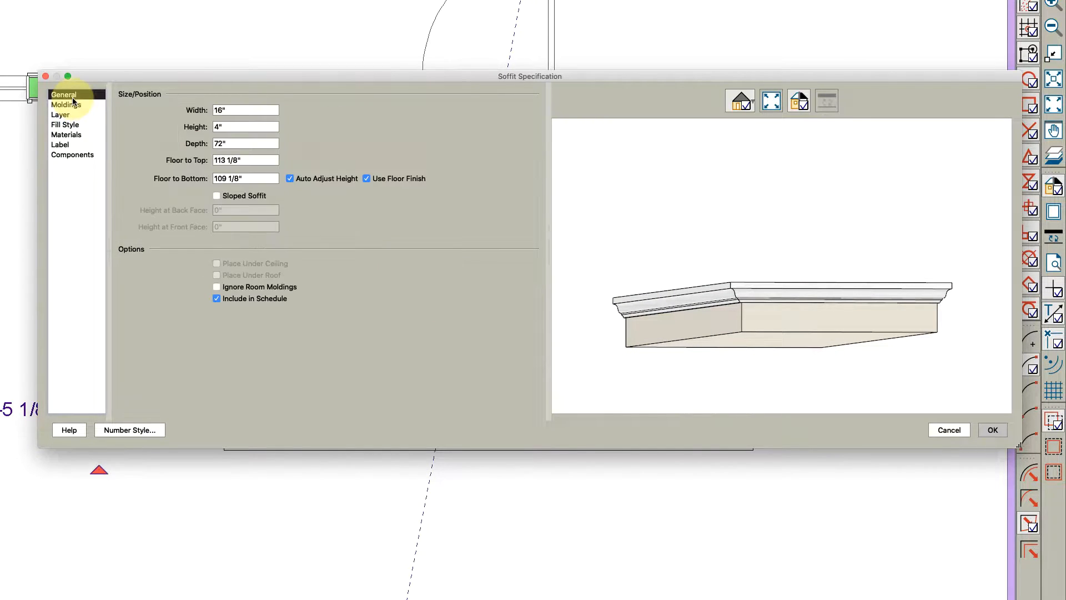
{"action": "type", "text": "3"}
{"action": "key", "text": "Tab"}
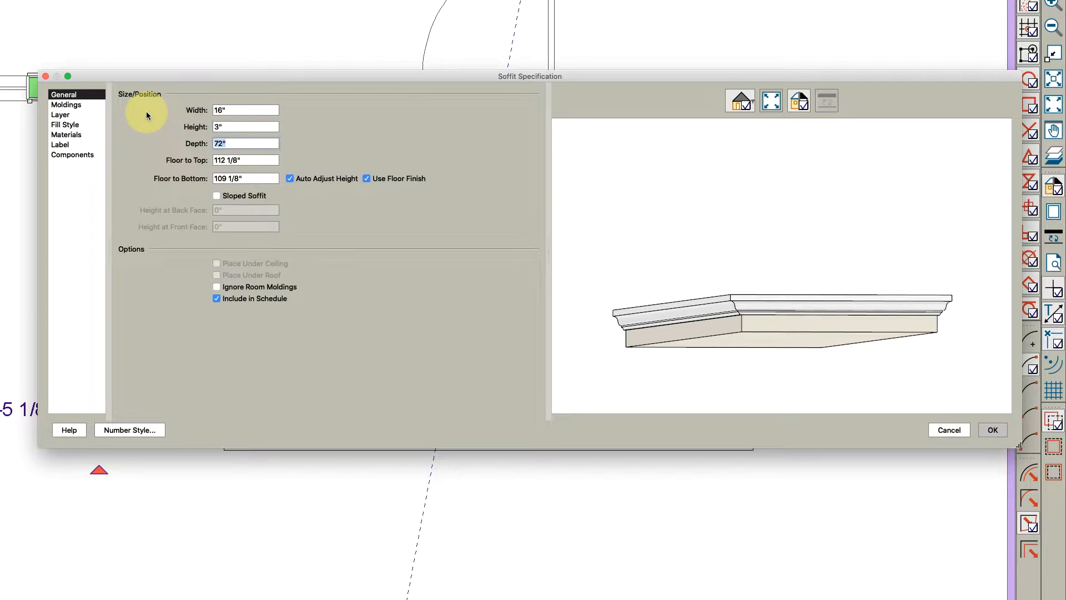
{"action": "left_click", "coordinate": [990, 430]}
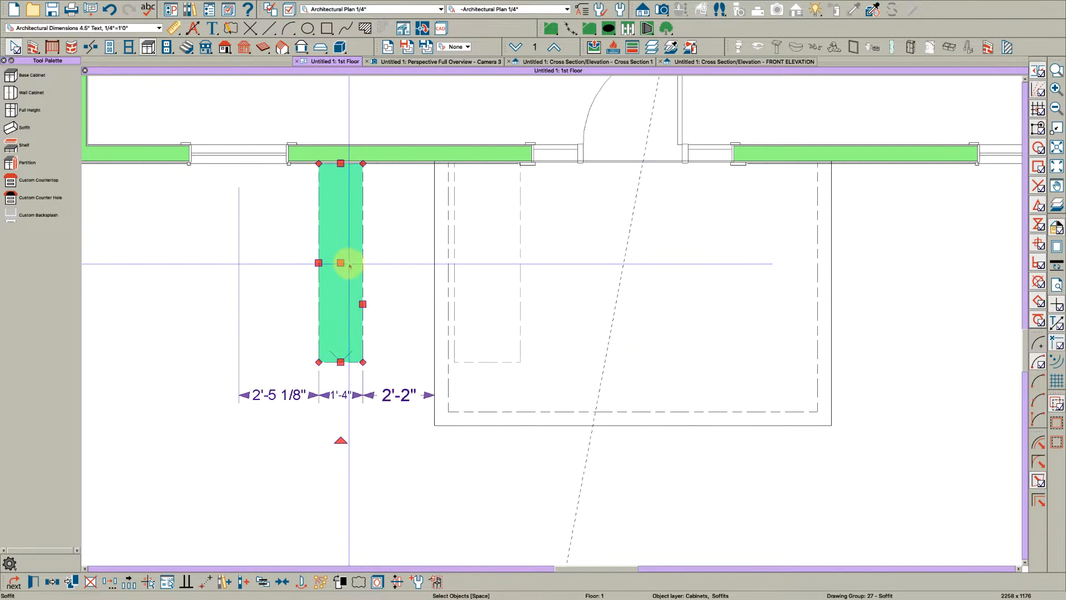
Center the narrow soffit on the wider porch soffit and draw a diagonal construction line inward from the wider soffit's front corner
{"action": "key", "text": "c"}
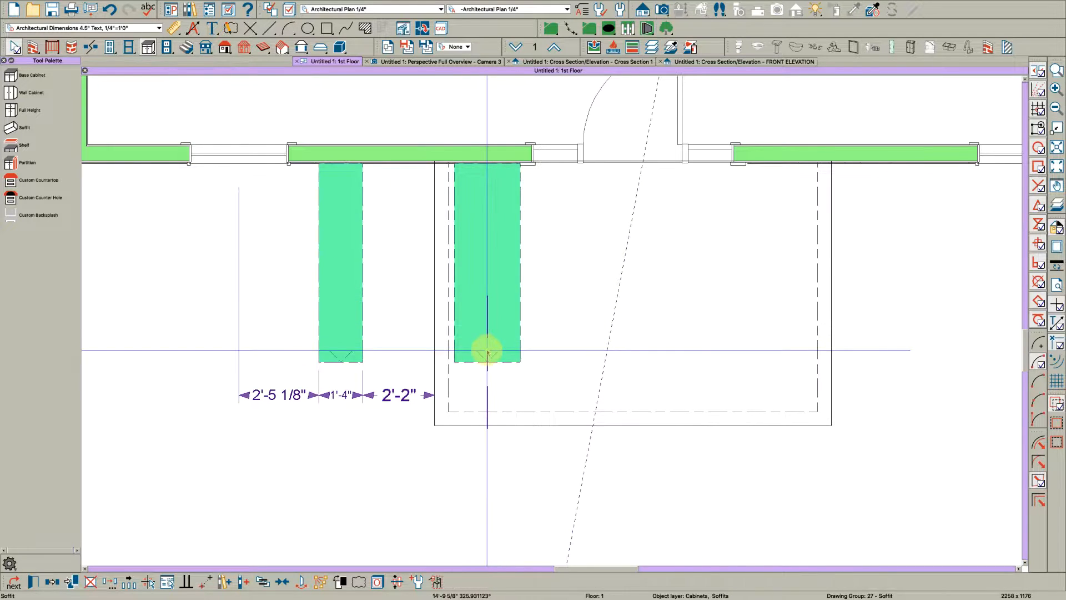
{"action": "left_click", "coordinate": [484, 348]}
{"action": "scroll", "coordinate": [485, 369], "scroll_direction": "up", "scroll_amount": 3}
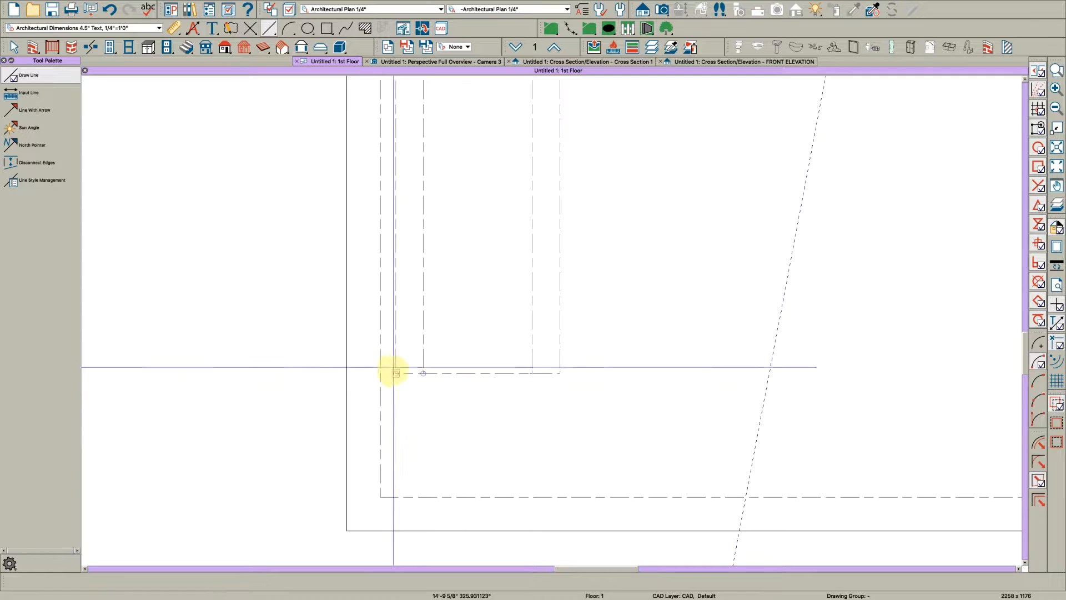
{"action": "left_click_drag", "start_coordinate": [395, 373], "coordinate": [456, 308]}
{"action": "scroll", "coordinate": [424, 364], "scroll_direction": "up", "scroll_amount": 2}
Pull the narrow soffit's front edge back to the construction line, making it 68" deep, and delete the line
{"action": "key", "text": "space"}
{"action": "left_click", "coordinate": [444, 383]}
{"action": "left_click_drag", "start_coordinate": [509, 378], "coordinate": [411, 350]}
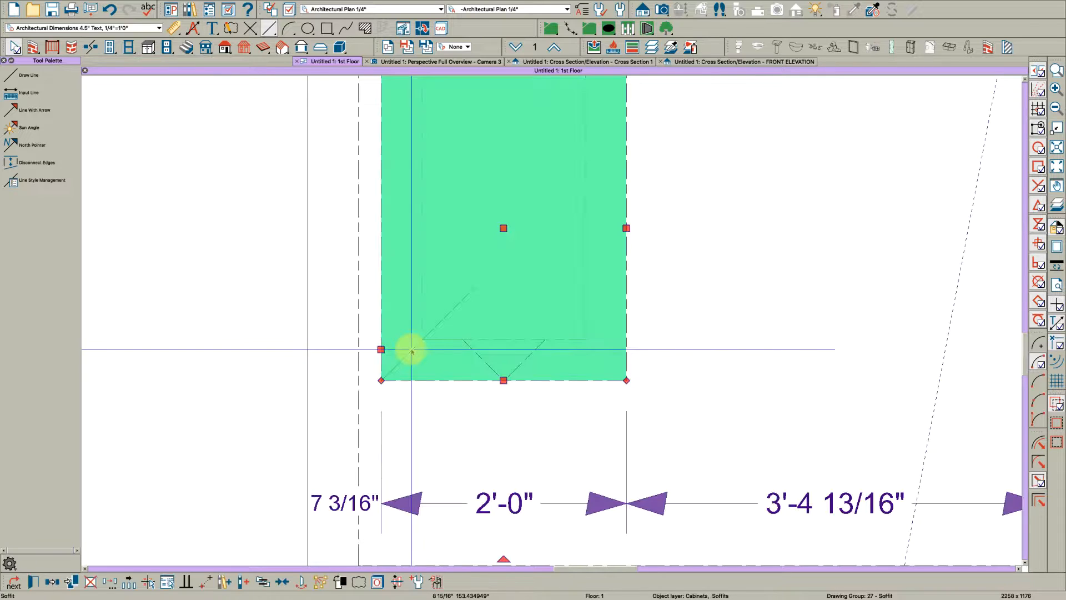
{"action": "left_click", "coordinate": [411, 351]}
{"action": "key", "text": "Delete"}
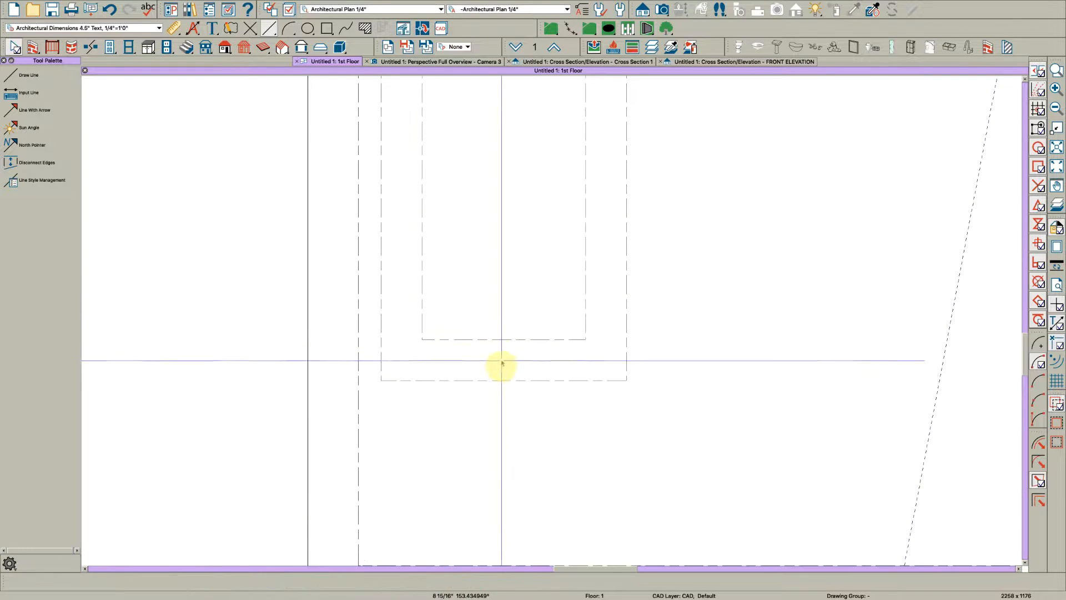
Check the wider soffit's Floor to Bottom value and set the narrow soffit's Floor to Top to 103.5" to match
{"action": "scroll", "coordinate": [510, 389], "scroll_direction": "down", "scroll_amount": 10}
{"action": "scroll", "coordinate": [502, 387], "scroll_direction": "up", "scroll_amount": 1}
{"action": "scroll", "coordinate": [512, 357], "scroll_direction": "up", "scroll_amount": 2}
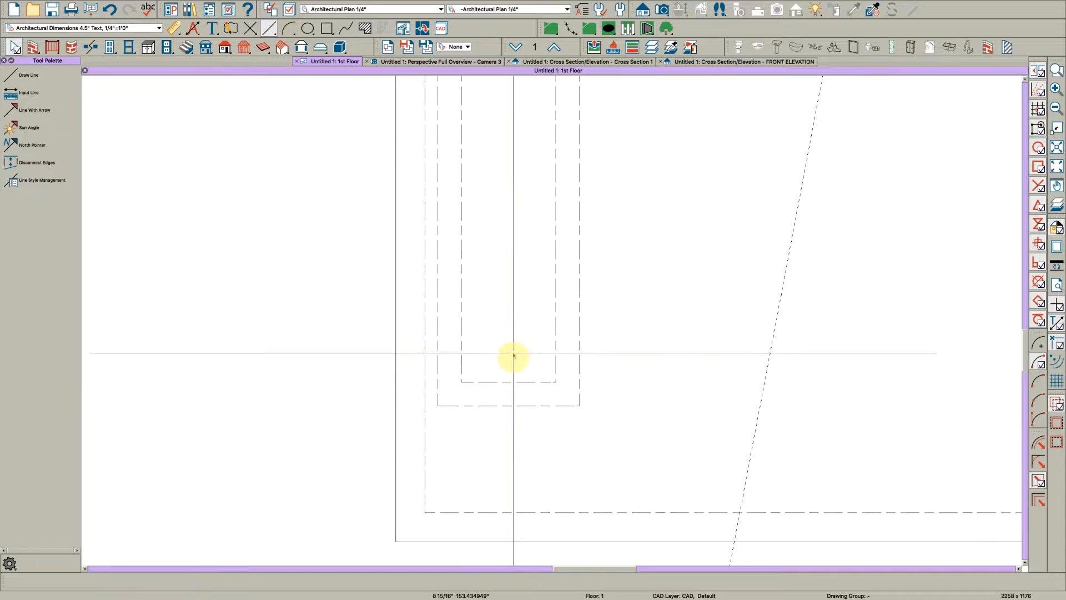
{"action": "double_click", "coordinate": [575, 400]}
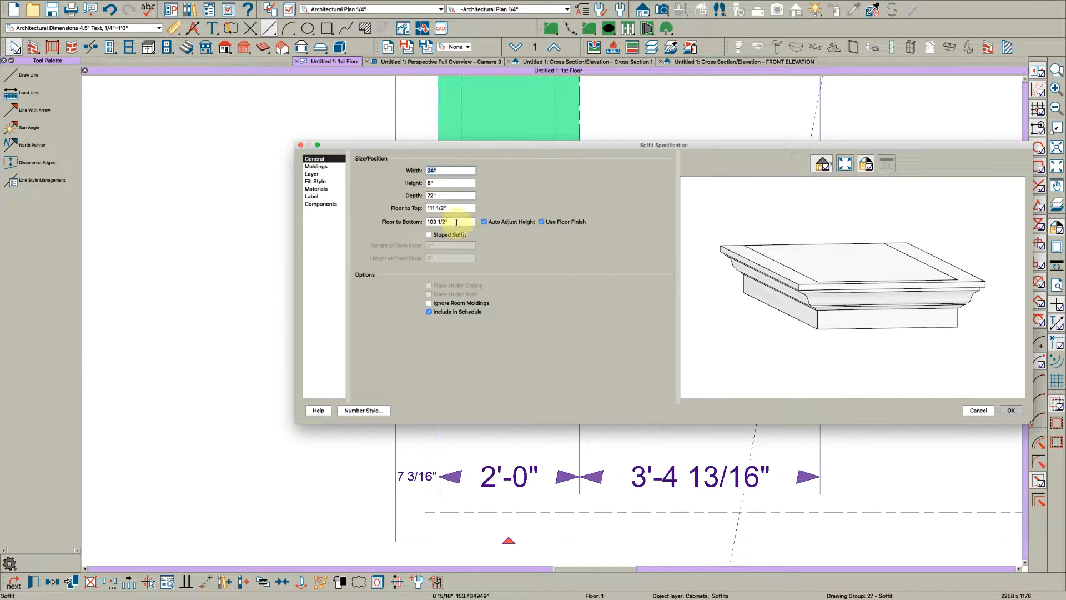
{"action": "key", "text": "Escape"}
{"action": "key", "text": "Escape"}
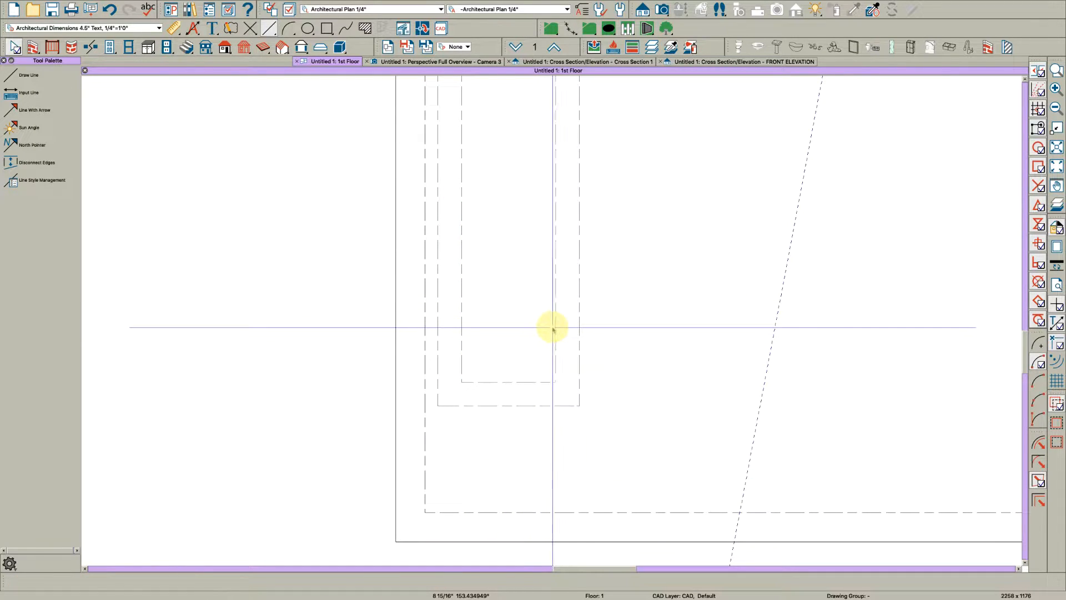
{"action": "left_click", "coordinate": [553, 328]}
{"action": "double_click", "coordinate": [553, 328]}
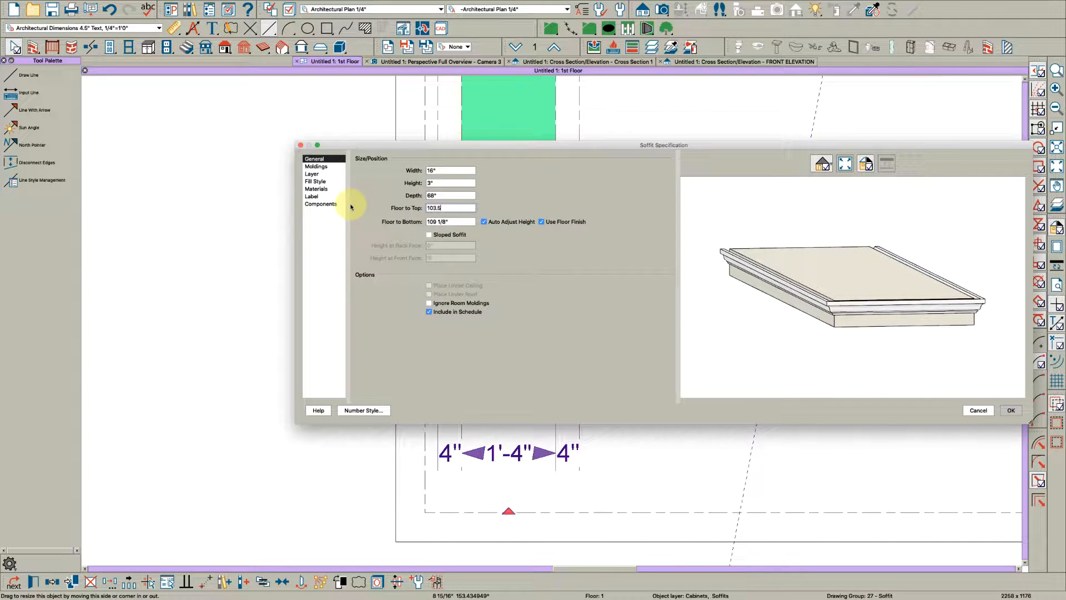
{"action": "key", "text": "Return"}
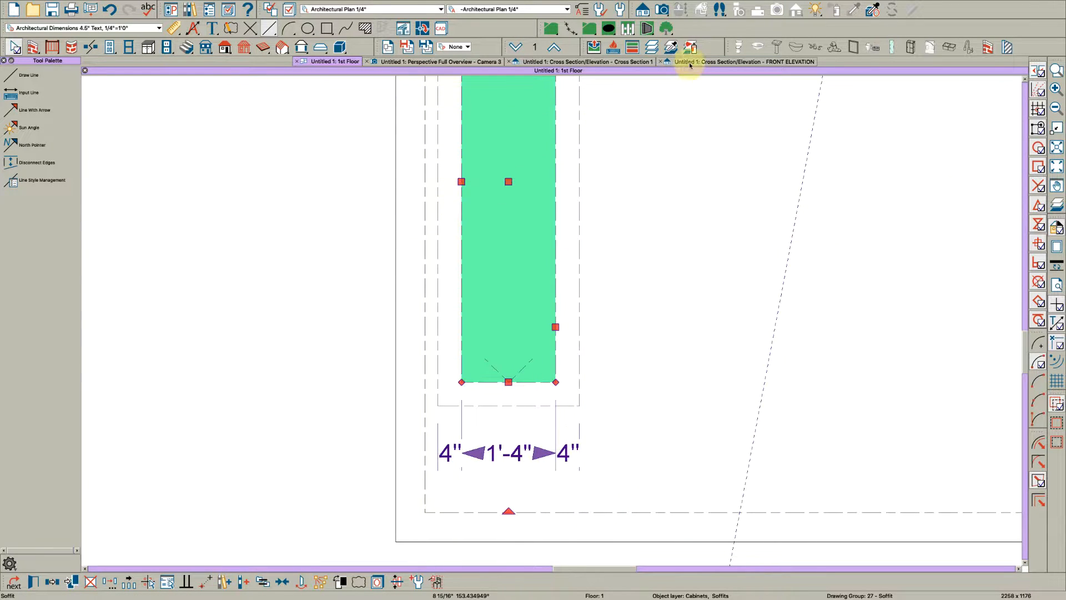
In the perspective overview, sample the white trim material from the upper soffit and apply it to the narrow soffit underneath
{"action": "left_click", "coordinate": [468, 62]}
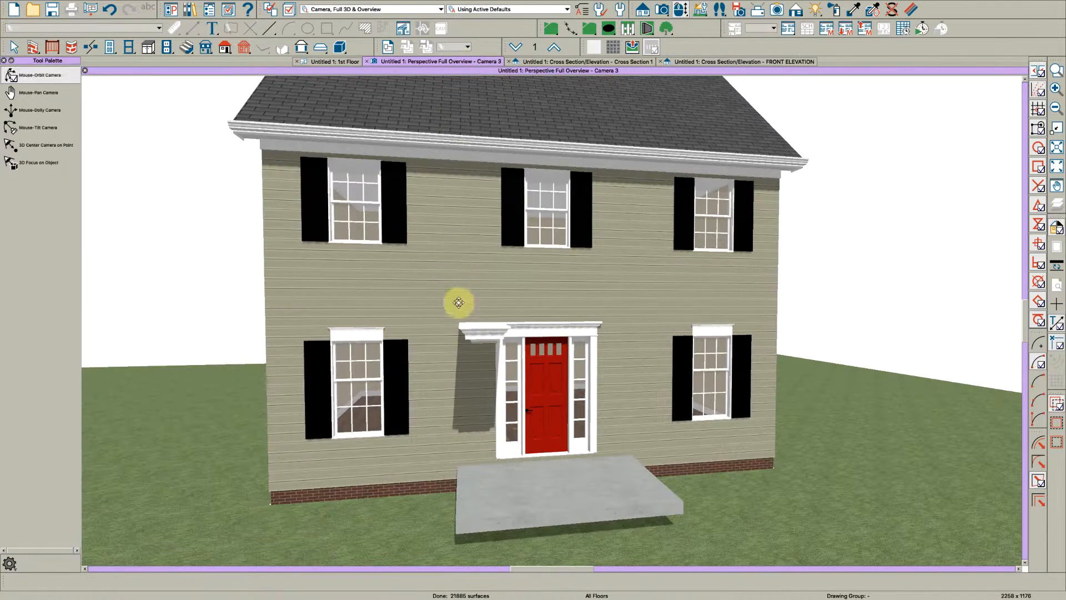
{"action": "scroll", "coordinate": [449, 312], "scroll_direction": "up", "scroll_amount": 4}
{"action": "scroll", "coordinate": [446, 315], "scroll_direction": "up", "scroll_amount": 5}
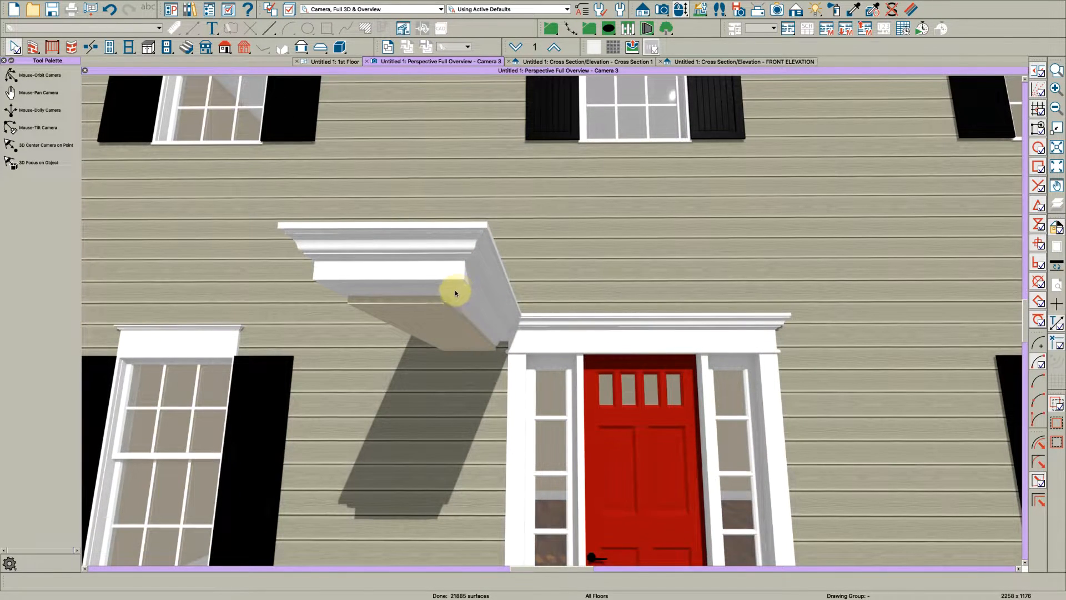
{"action": "key", "text": "v"}
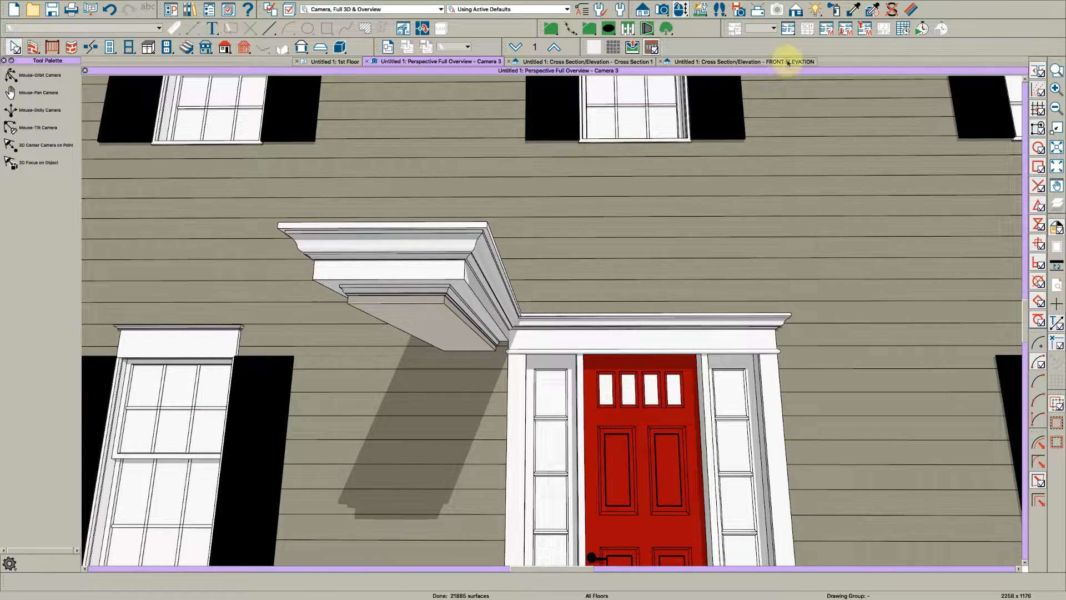
{"action": "left_click", "coordinate": [442, 258]}
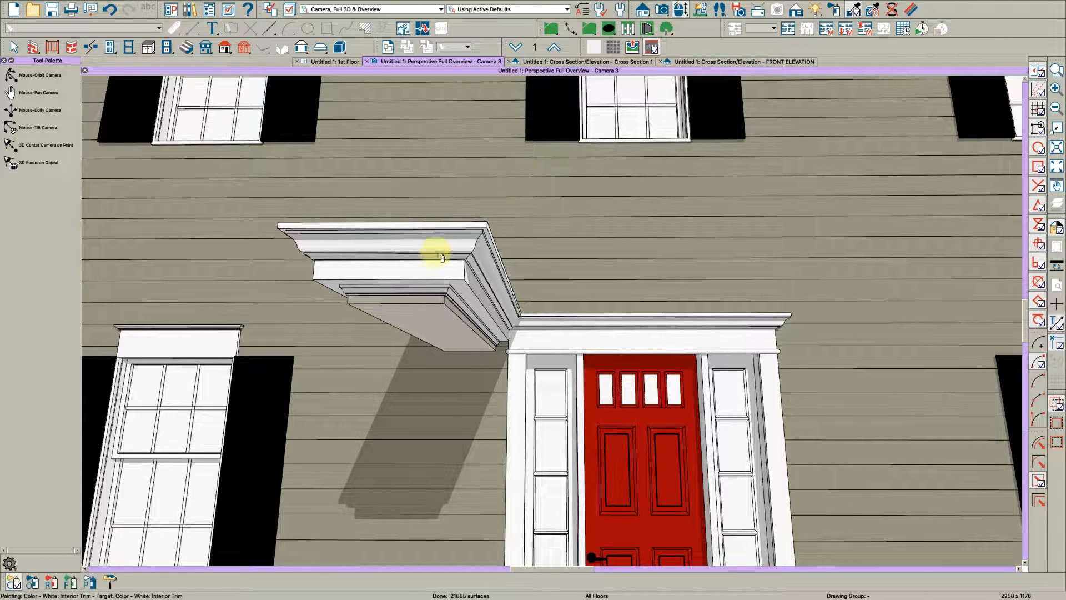
{"action": "left_click", "coordinate": [433, 306]}
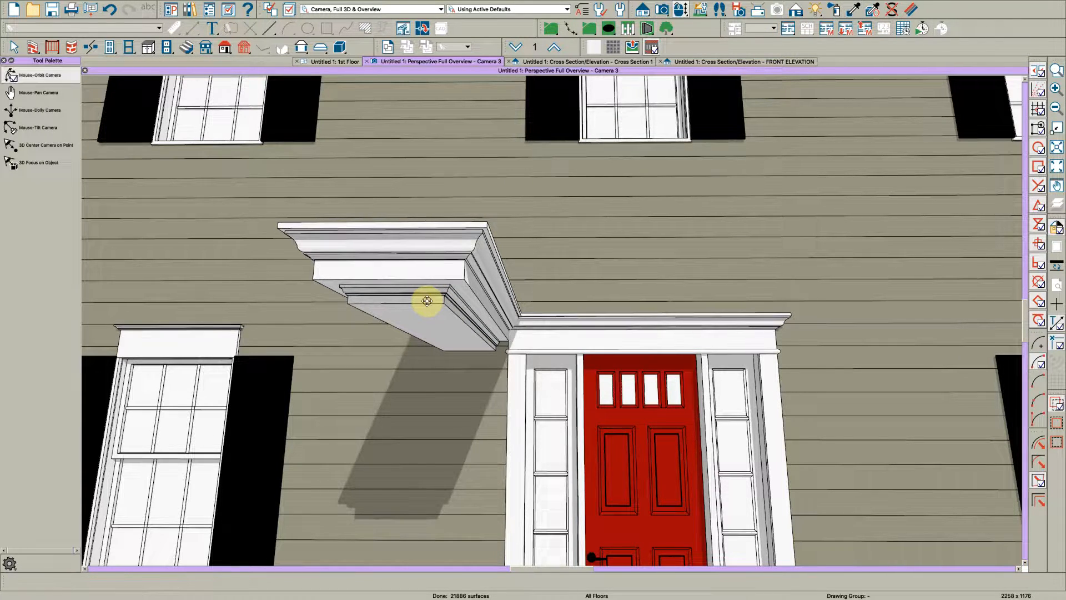
{"action": "key", "text": "Escape"}
Review the stacked soffits in 3D, close the Front Elevation and Cross Section 1 views, and return to the first floor plan
{"action": "scroll", "coordinate": [427, 294], "scroll_direction": "down", "scroll_amount": 5}
{"action": "left_click_drag", "start_coordinate": [427, 293], "coordinate": [450, 306]}
{"action": "key", "text": "space"}
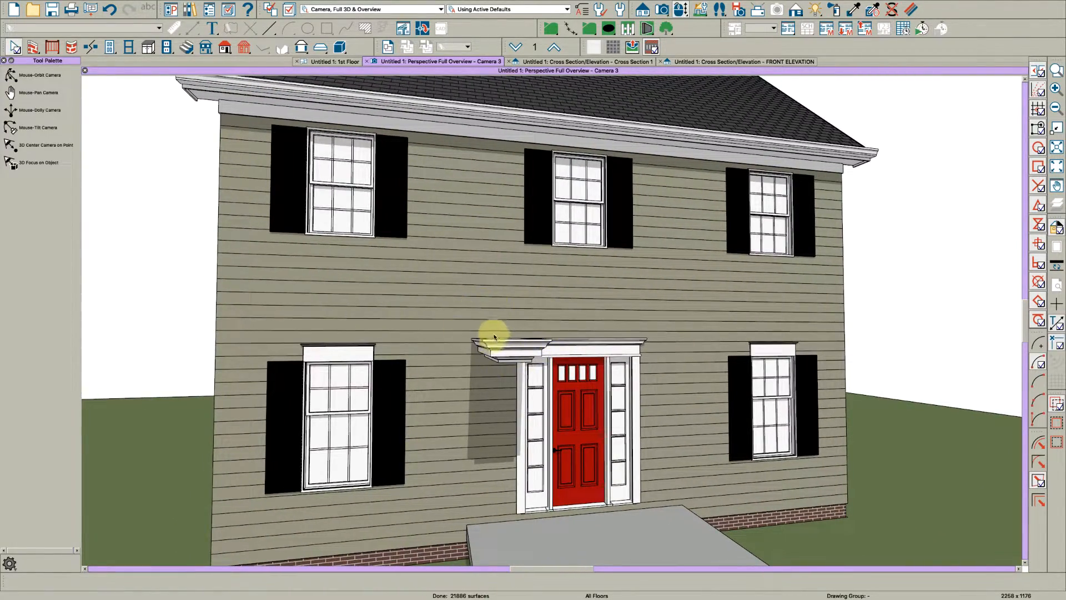
{"action": "key", "text": "space"}
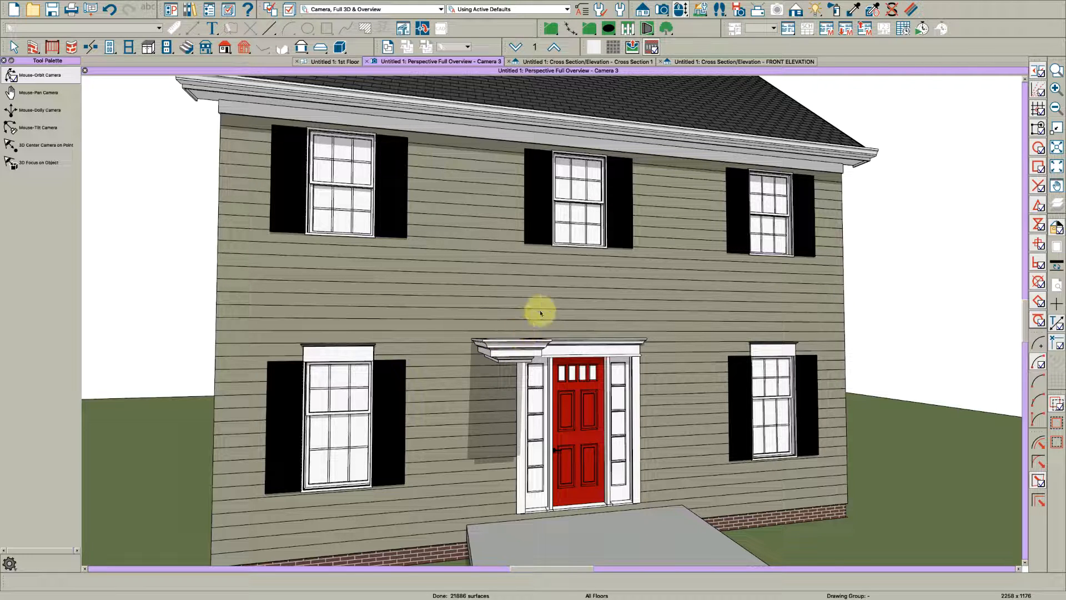
{"action": "key", "text": "space"}
{"action": "left_click", "coordinate": [720, 63]}
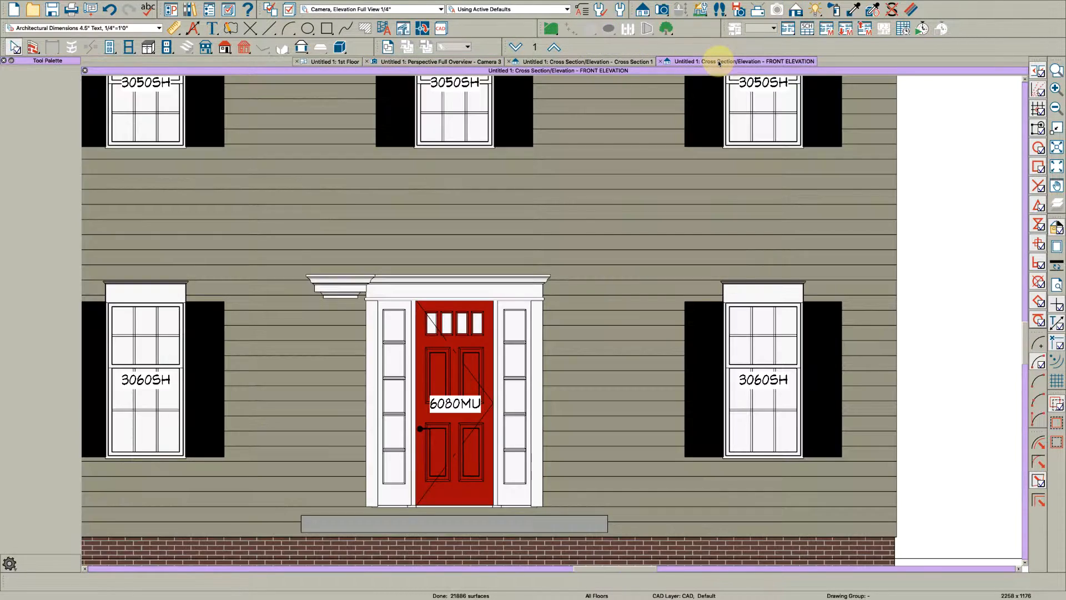
{"action": "key", "text": "ctrl+w"}
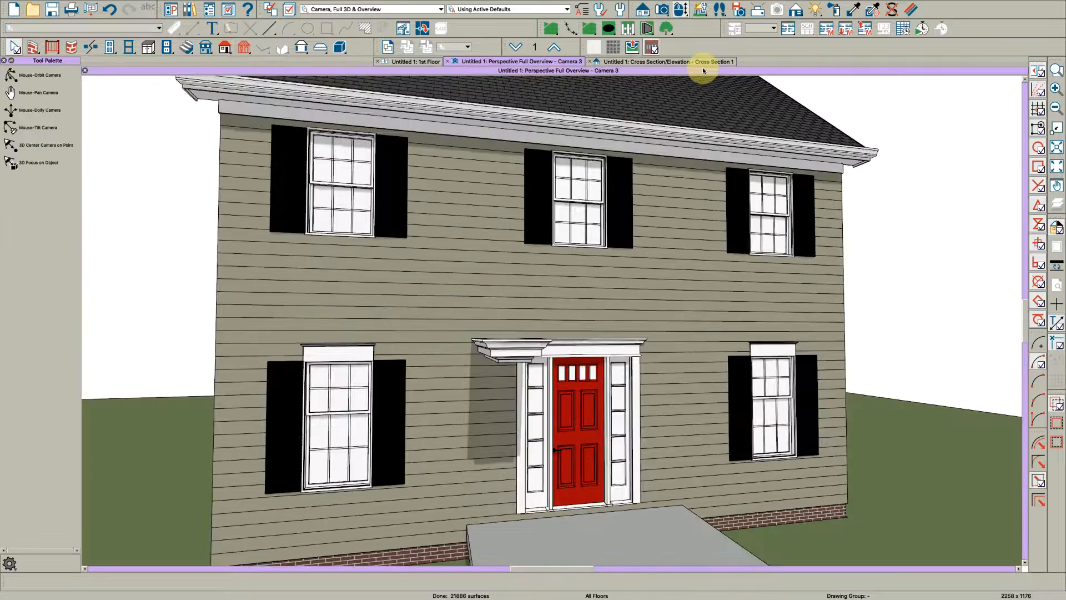
{"action": "left_click", "coordinate": [687, 63]}
{"action": "key", "text": "ctrl+w"}
{"action": "left_click", "coordinate": [563, 305]}
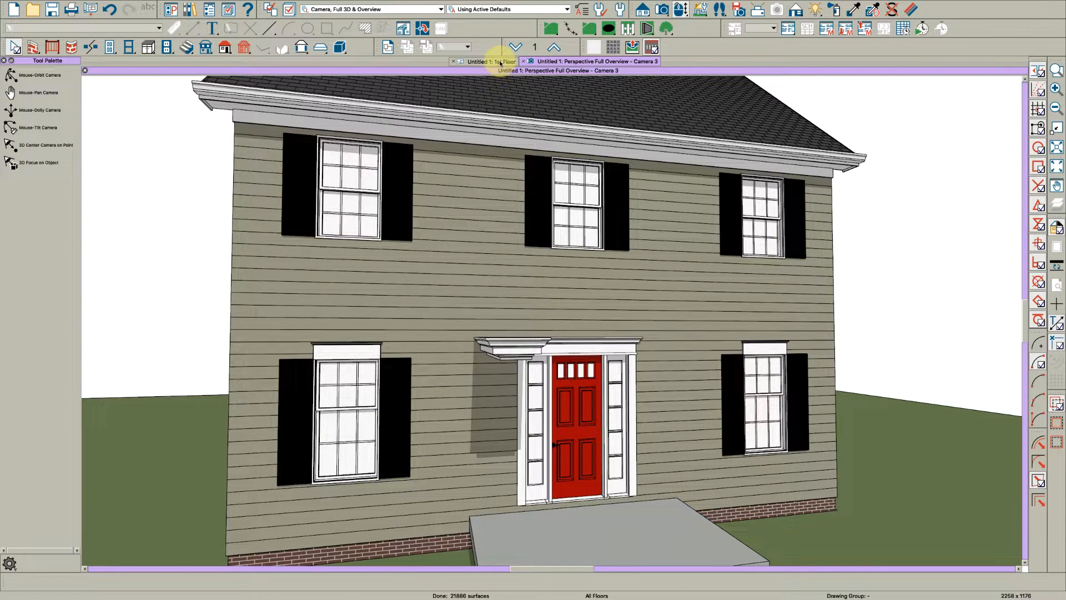
{"action": "left_click", "coordinate": [500, 62]}
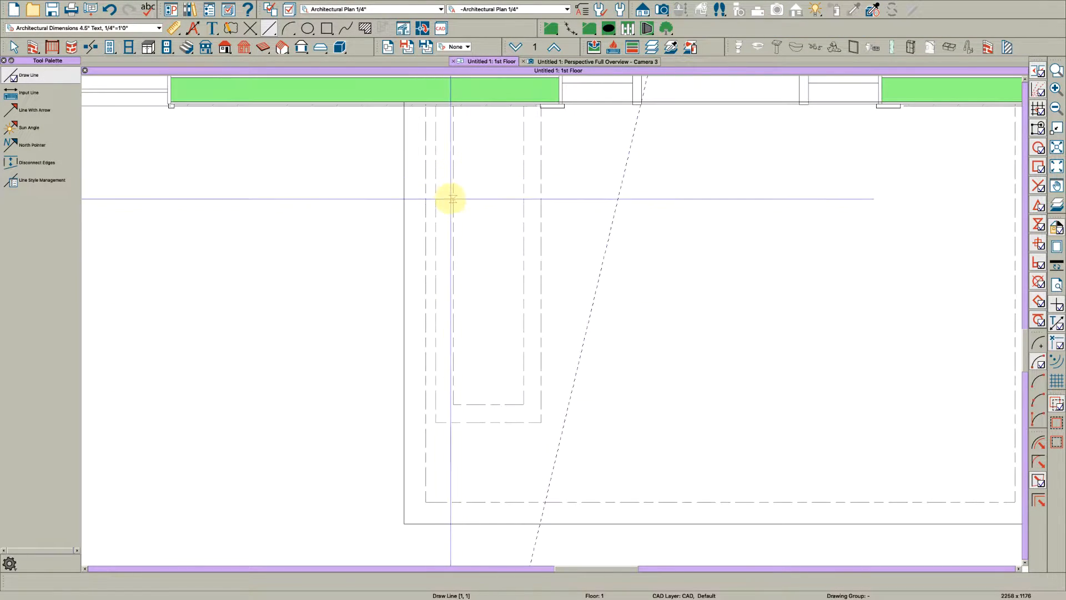
Pull the front invisible wall of the 12'-0" wide porch room back to a depth of 7'-0"
{"action": "key", "text": "space"}
{"action": "scroll", "coordinate": [398, 328], "scroll_direction": "down", "scroll_amount": 3}
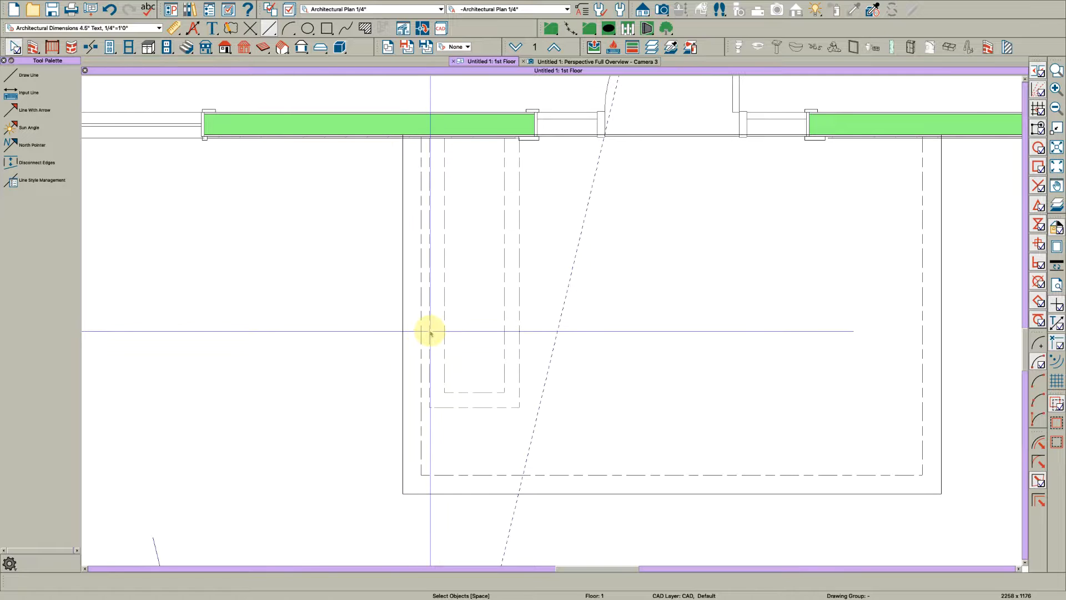
{"action": "scroll", "coordinate": [543, 445], "scroll_direction": "up", "scroll_amount": 3}
{"action": "left_click", "coordinate": [554, 486]}
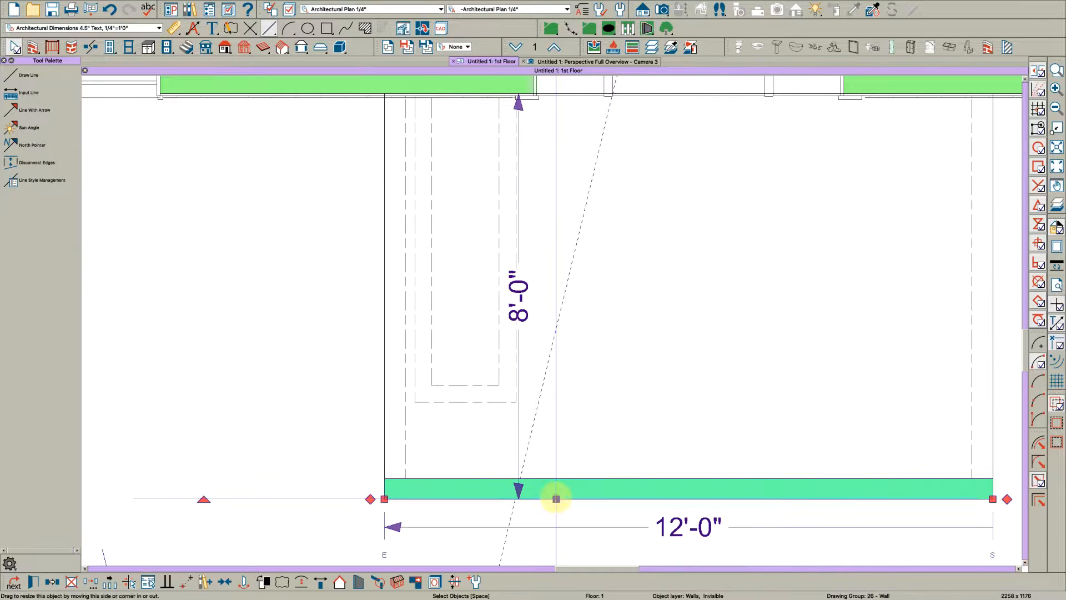
{"action": "left_click_drag", "start_coordinate": [556, 499], "coordinate": [554, 445]}
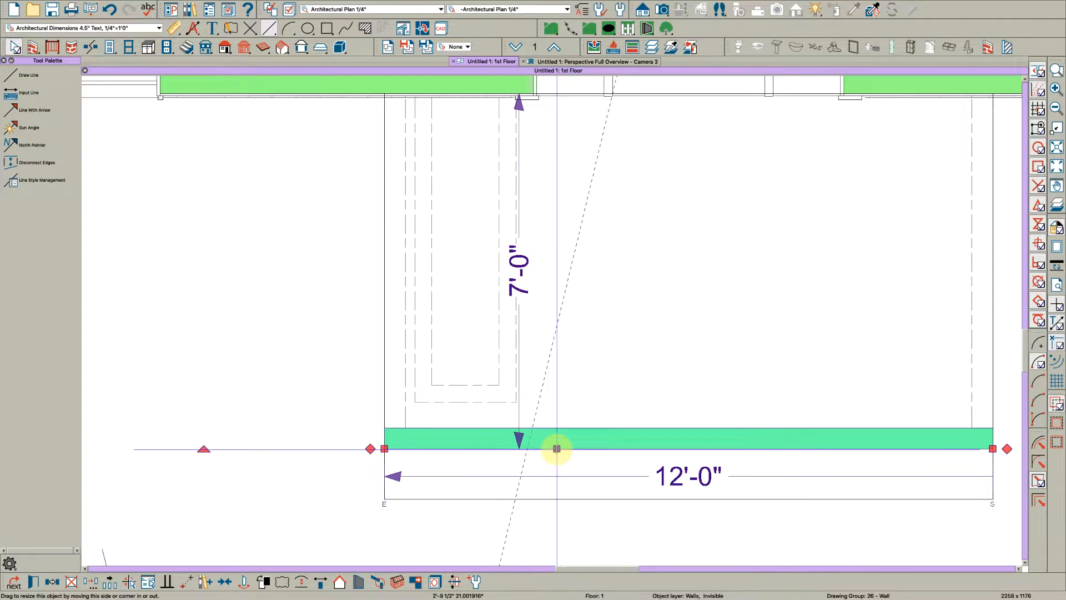
{"action": "key", "text": "Delete"}
Draw a 225° construction line about 1'-5" long outward from the wider soffit's outer front corner and align the porch's front wall to it
{"action": "key", "text": "l"}
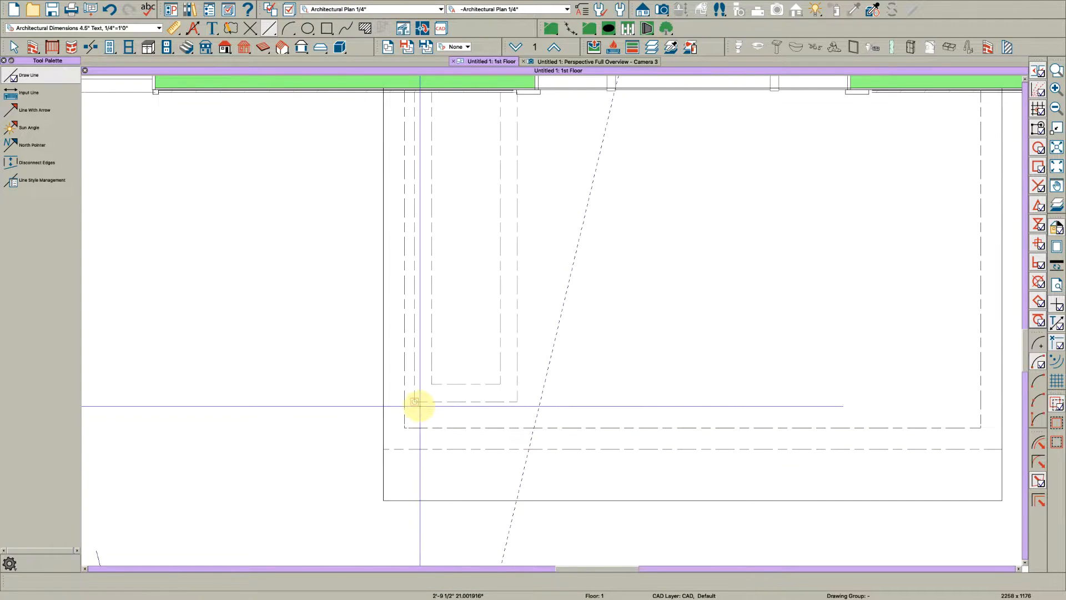
{"action": "mouse_move", "coordinate": [415, 402]}
{"action": "left_mouse_down"}
{"action": "mouse_move", "coordinate": [357, 435]}
{"action": "mouse_move", "coordinate": [359, 451]}
{"action": "left_mouse_up"}
{"action": "key", "text": "space"}
{"action": "scroll", "coordinate": [398, 444], "scroll_direction": "up", "scroll_amount": 2}
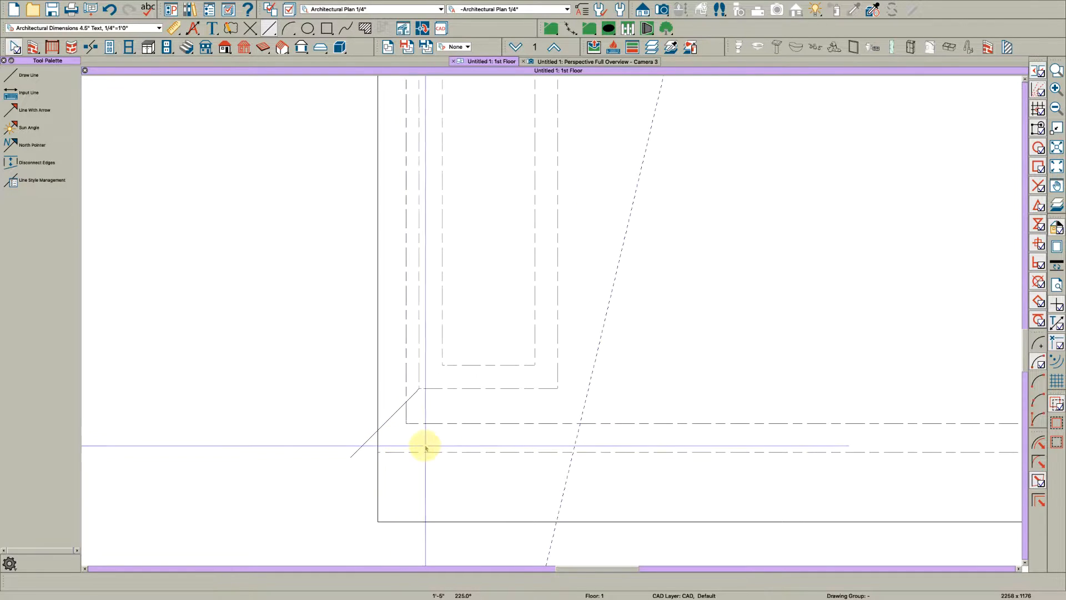
{"action": "left_click", "coordinate": [426, 449]}
{"action": "scroll", "coordinate": [426, 451], "scroll_direction": "up", "scroll_amount": 4}
{"action": "left_click_drag", "start_coordinate": [426, 451], "coordinate": [300, 395]}
{"action": "scroll", "coordinate": [376, 419], "scroll_direction": "down", "scroll_amount": 2}
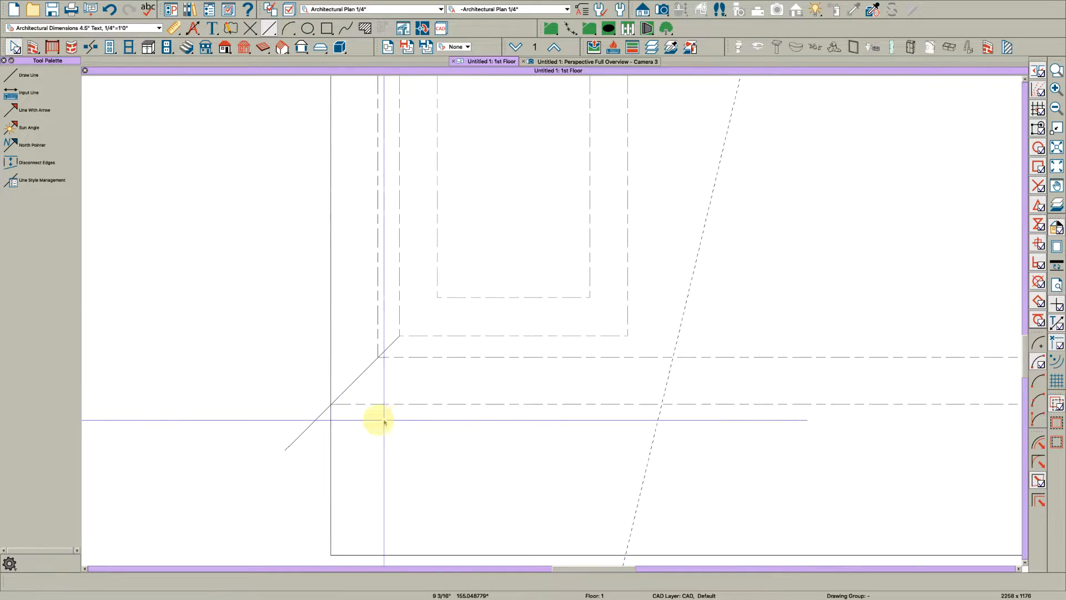
Delete the diagonal construction line and the solid rectangular outline around the porch
{"action": "left_click", "coordinate": [305, 429]}
{"action": "key", "text": "Delete"}
{"action": "scroll", "coordinate": [328, 423], "scroll_direction": "down", "scroll_amount": 1}
{"action": "left_click", "coordinate": [330, 436]}
{"action": "key", "text": "Delete"}
{"action": "scroll", "coordinate": [400, 411], "scroll_direction": "down", "scroll_amount": 3}
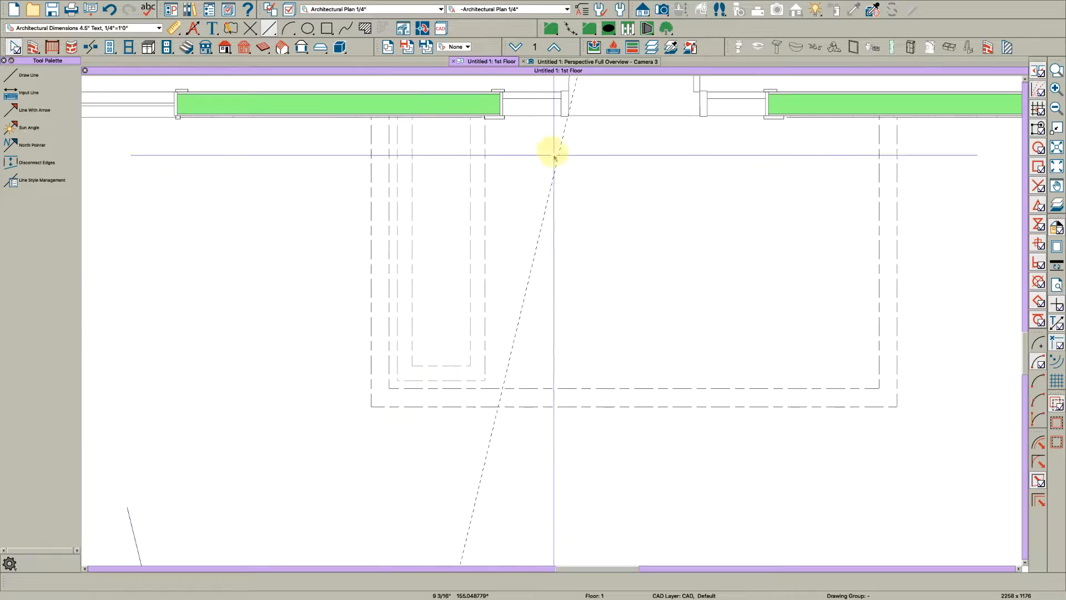
Review the stacked soffits in the perspective overview and examine the porch layout in the first floor plan
{"action": "left_click", "coordinate": [595, 61]}
{"action": "mouse_move", "coordinate": [607, 436]}
{"action": "left_mouse_down"}
{"action": "mouse_move", "coordinate": [572, 454]}
{"action": "mouse_move", "coordinate": [514, 439]}
{"action": "mouse_move", "coordinate": [581, 424]}
{"action": "mouse_move", "coordinate": [592, 440]}
{"action": "left_mouse_up"}
{"action": "key", "text": "space"}
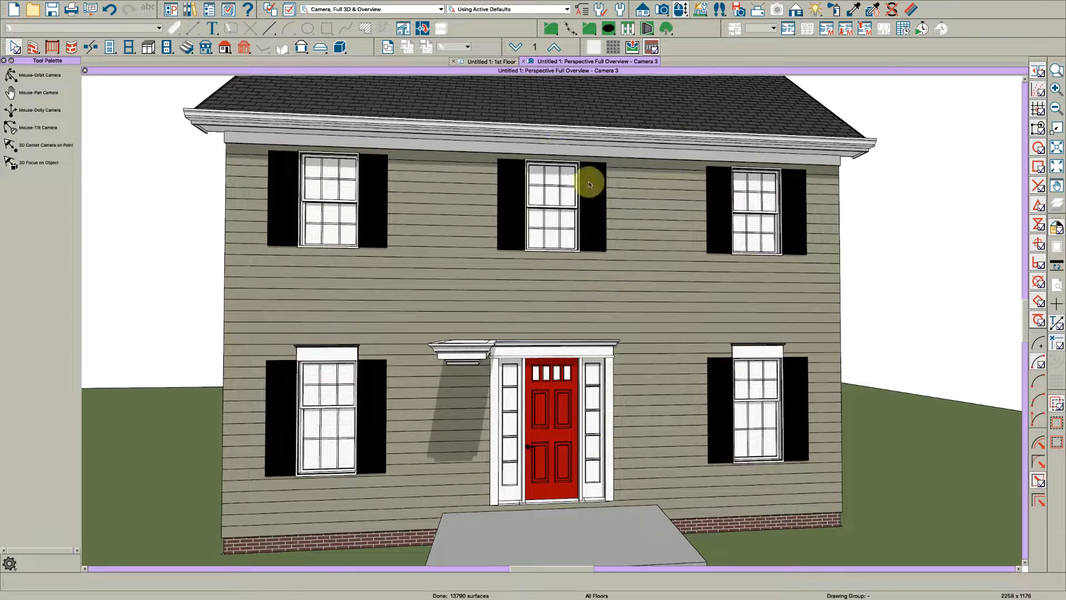
{"action": "left_click", "coordinate": [499, 62]}
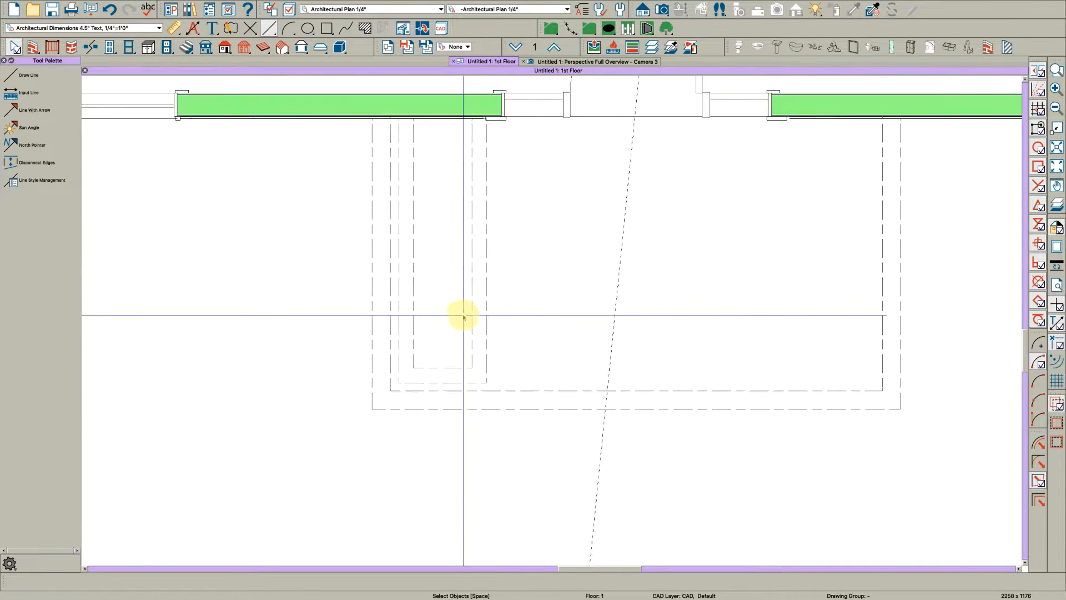
{"action": "scroll", "coordinate": [481, 381], "scroll_direction": "down", "scroll_amount": 2}
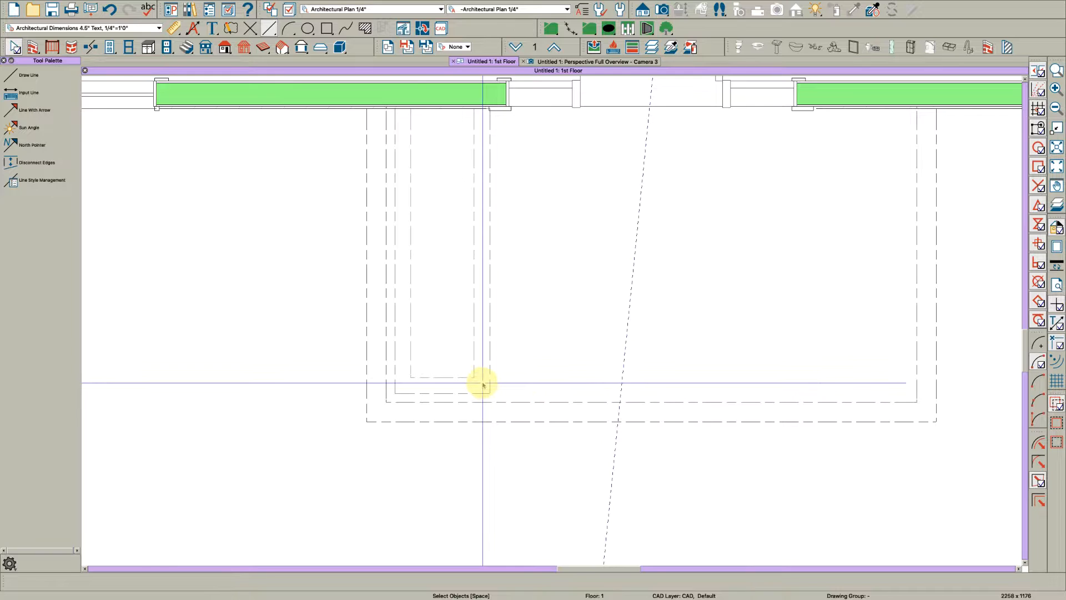
{"action": "scroll", "coordinate": [524, 457], "scroll_direction": "down", "scroll_amount": 2}
{"action": "scroll", "coordinate": [566, 376], "scroll_direction": "up", "scroll_amount": 1}
{"action": "scroll", "coordinate": [411, 237], "scroll_direction": "up", "scroll_amount": 2}
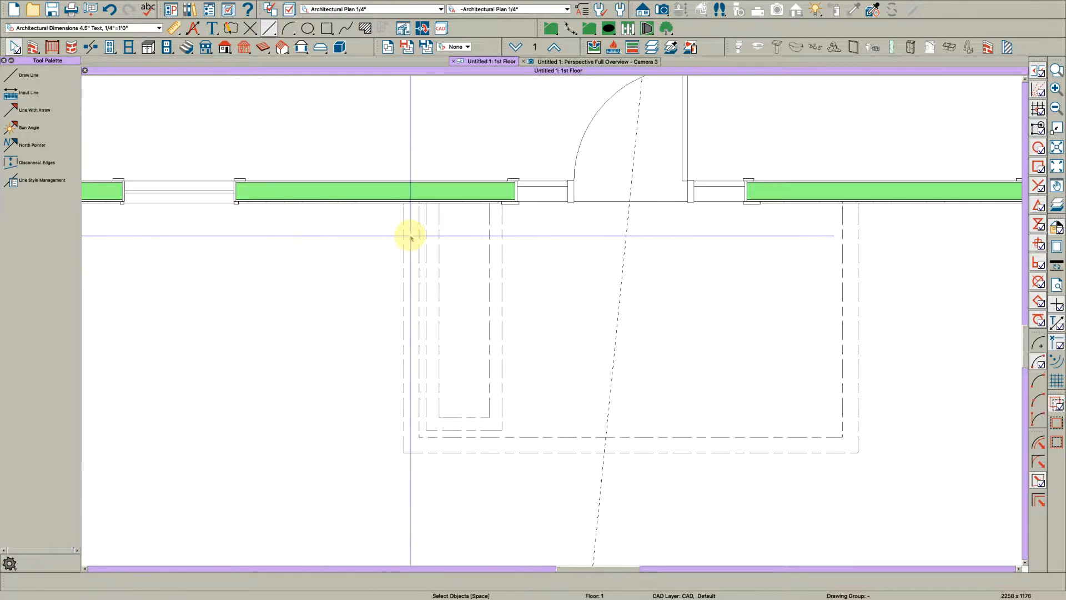
{"action": "scroll", "coordinate": [413, 240], "scroll_direction": "up", "scroll_amount": 1}
Check the Build Roof pitch and overhang settings and draw a manual roof plane rising from the porch's outer side to the door's centerline
{"action": "key", "text": "q"}
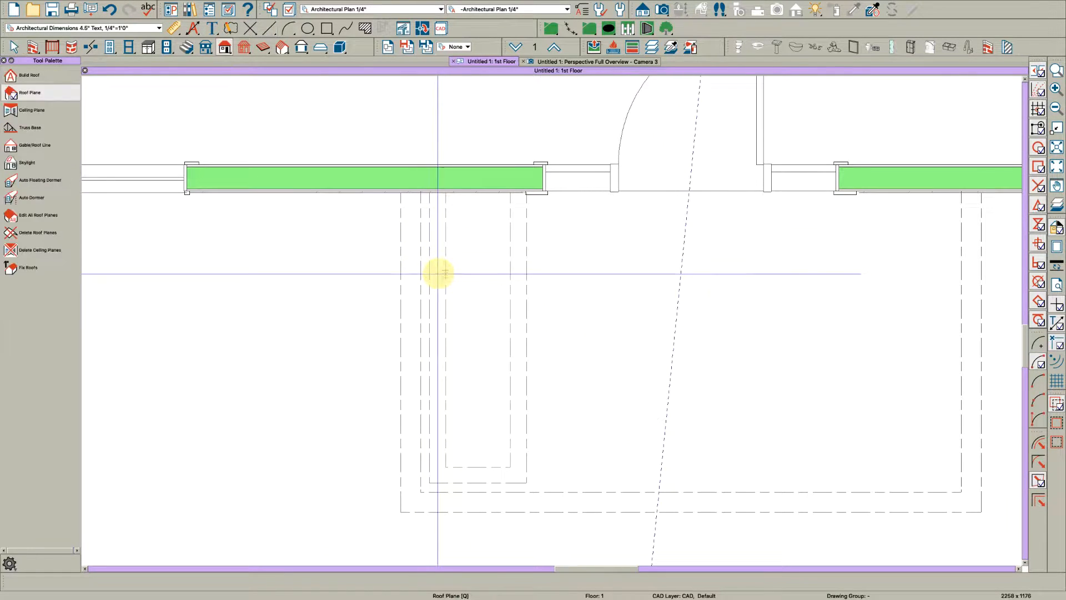
{"action": "left_click", "coordinate": [28, 76]}
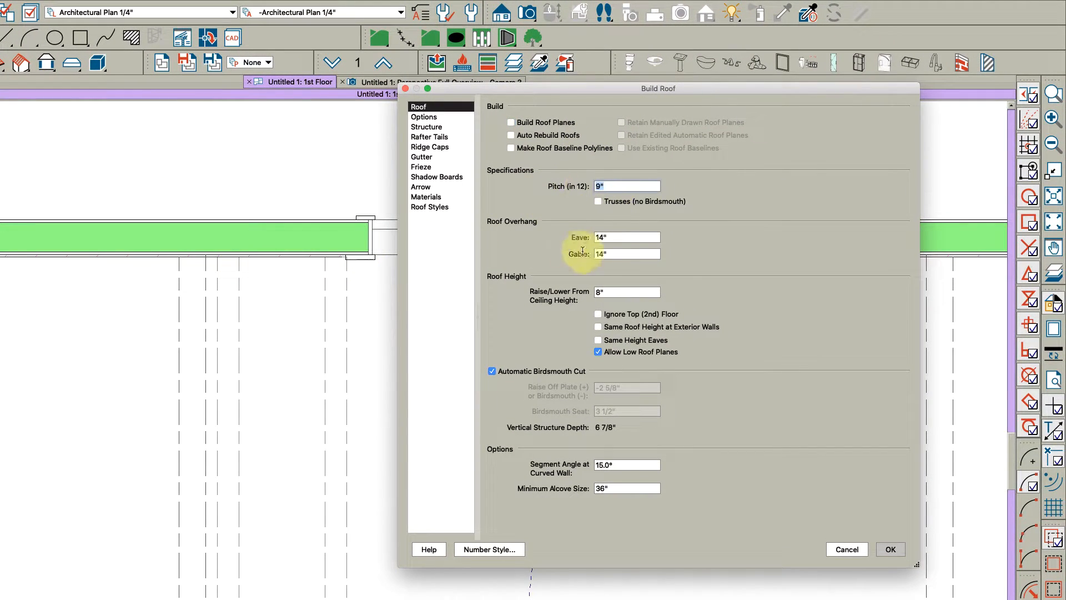
{"action": "key", "text": "Tab"}
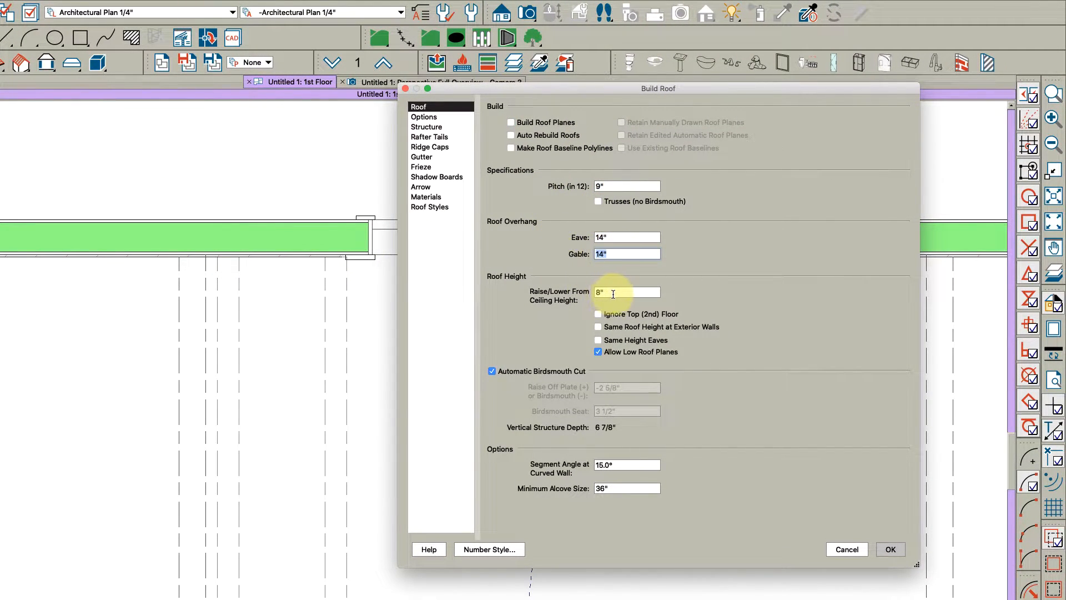
{"action": "left_click", "coordinate": [888, 550]}
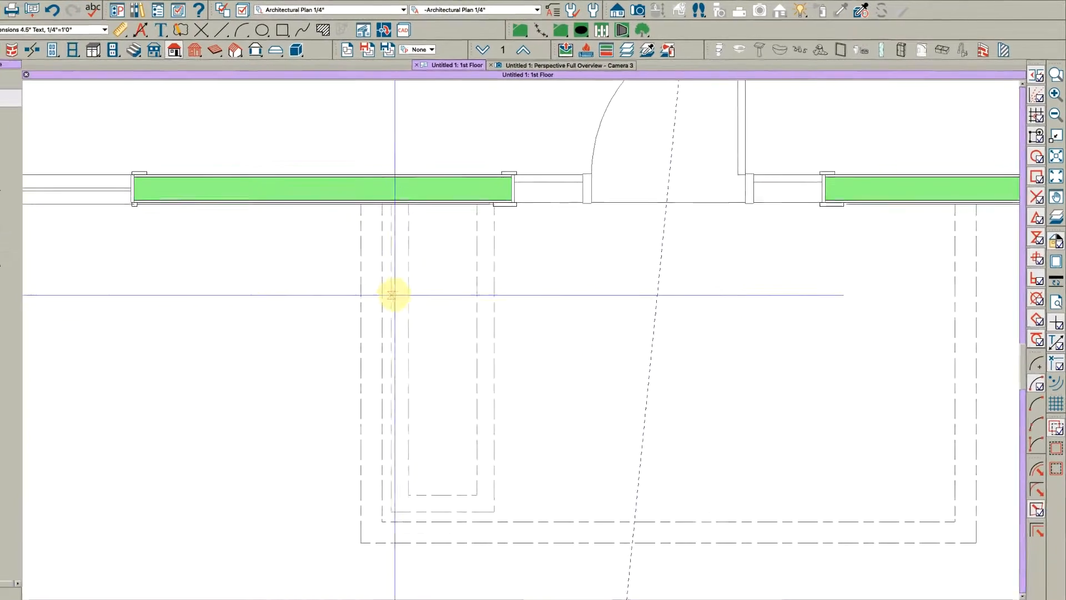
{"action": "left_click_drag", "start_coordinate": [429, 273], "coordinate": [427, 351]}
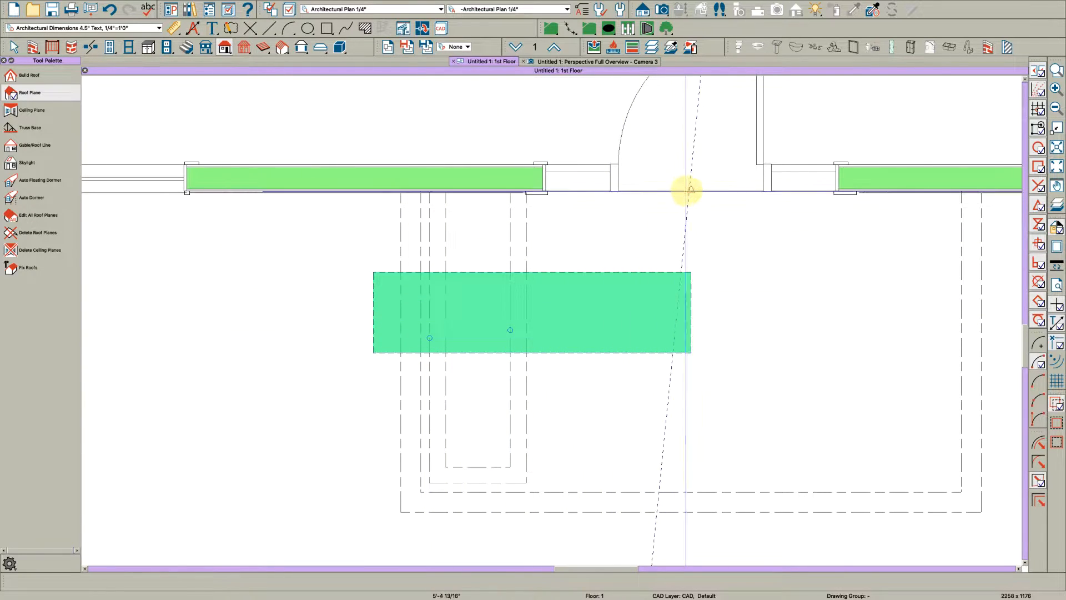
{"action": "left_click", "coordinate": [688, 191]}
{"action": "key", "text": "space"}
Extend the roof plane back to the house wall and forward to the wider soffit's front edge, making it 6'-0" deep
{"action": "left_click", "coordinate": [572, 270]}
{"action": "left_click_drag", "start_coordinate": [572, 270], "coordinate": [529, 192]}
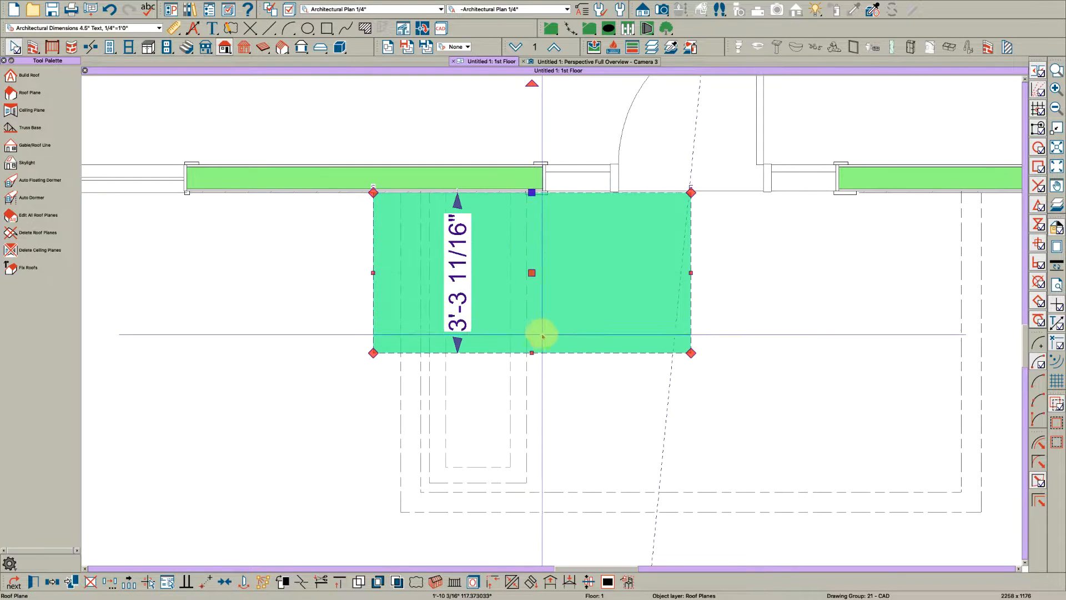
{"action": "left_click_drag", "start_coordinate": [528, 352], "coordinate": [532, 483]}
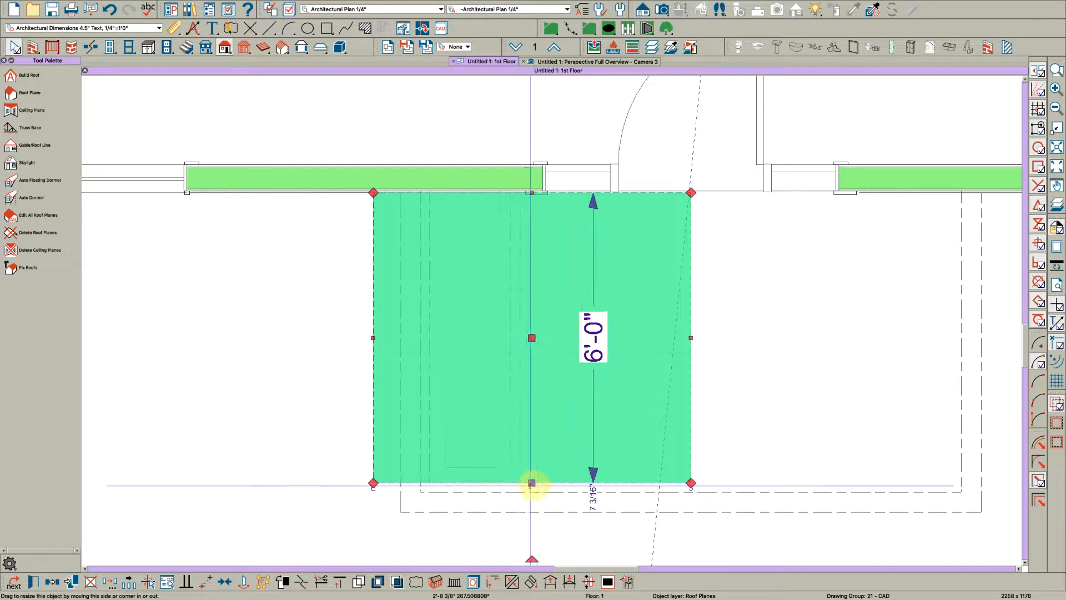
{"action": "scroll", "coordinate": [387, 344], "scroll_direction": "up", "scroll_amount": 1}
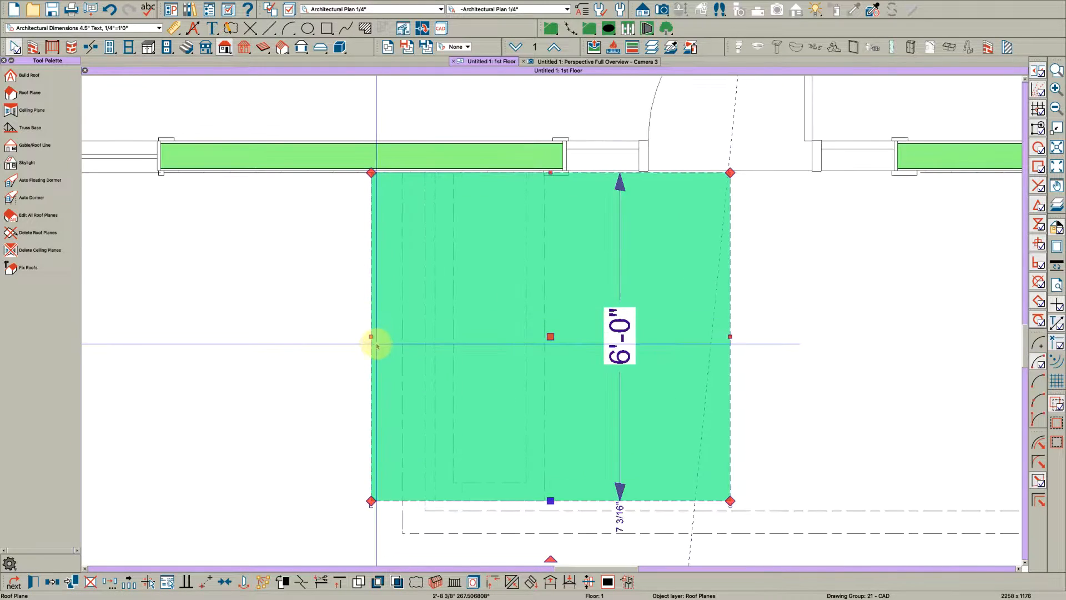
Align the roof plane's low eave edge with the wider soffit's outer edge and move it 5" outward
{"action": "left_click_drag", "start_coordinate": [372, 337], "coordinate": [421, 431]}
{"action": "scroll", "coordinate": [425, 422], "scroll_direction": "up", "scroll_amount": 1}
{"action": "key", "text": "Tab"}
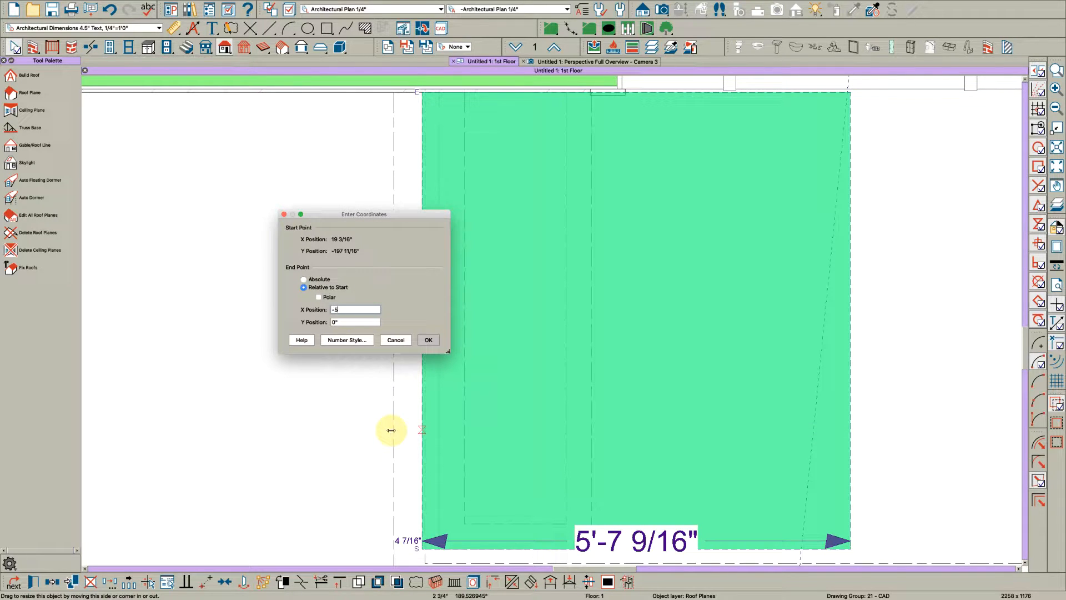
{"action": "type", "text": "-5"}
{"action": "key", "text": "Return"}
{"action": "scroll", "coordinate": [416, 362], "scroll_direction": "down", "scroll_amount": 1}
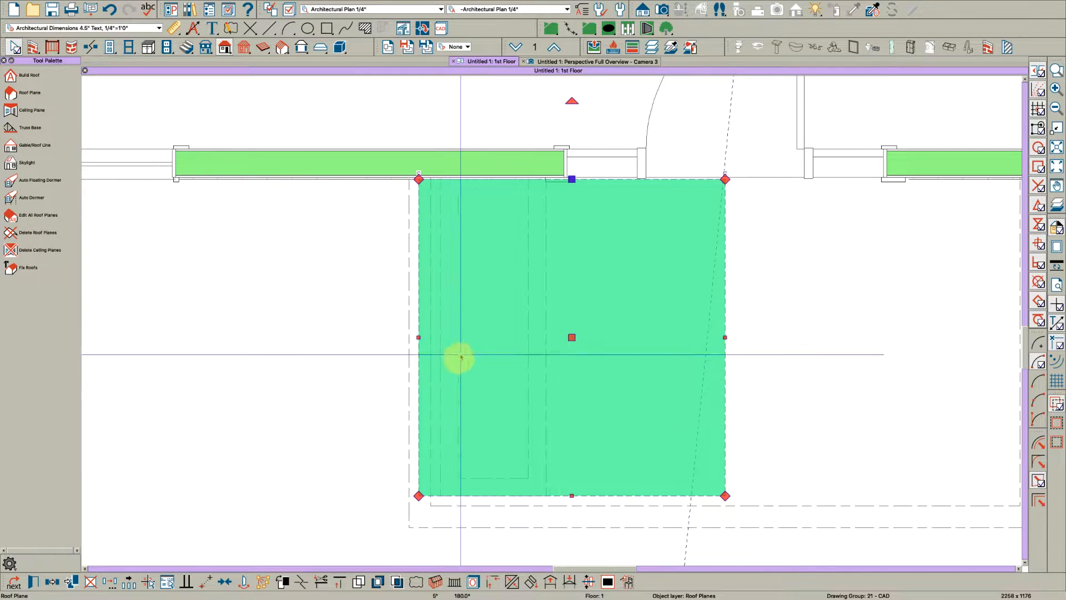
In the perspective overview, open the porch roof plane's specification and delete its Ogee gutter profile
{"action": "key", "text": "Escape"}
{"action": "left_click", "coordinate": [552, 63]}
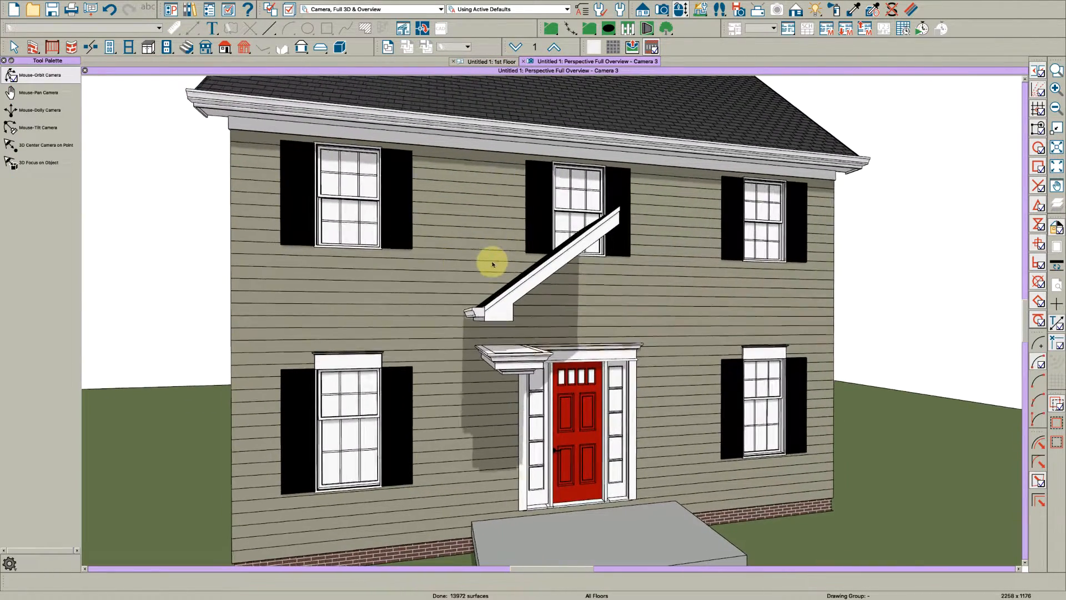
{"action": "key", "text": "space"}
{"action": "double_click", "coordinate": [533, 300]}
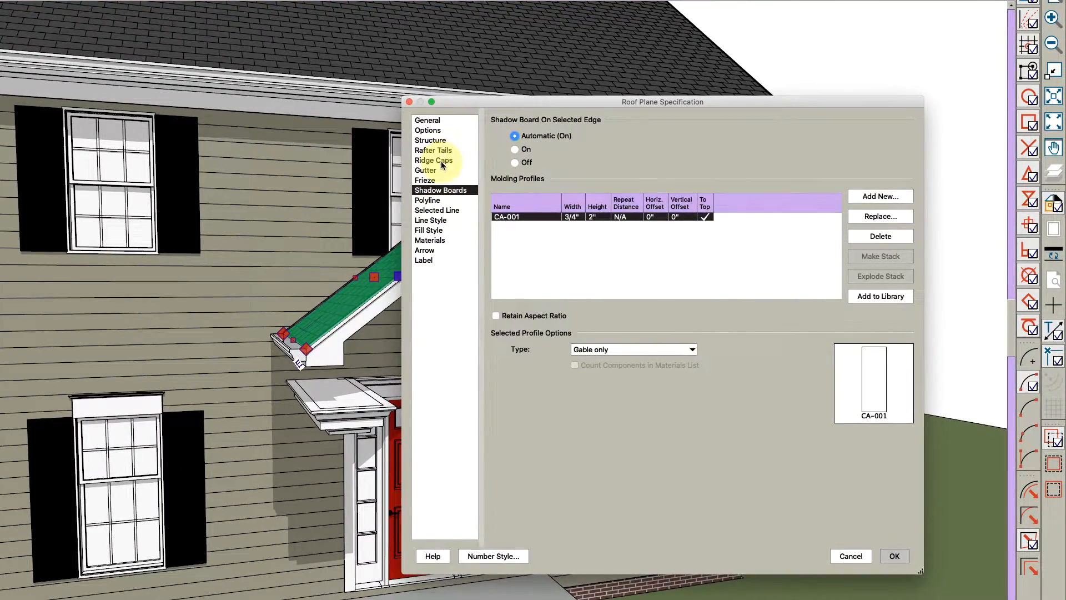
{"action": "left_click", "coordinate": [438, 170]}
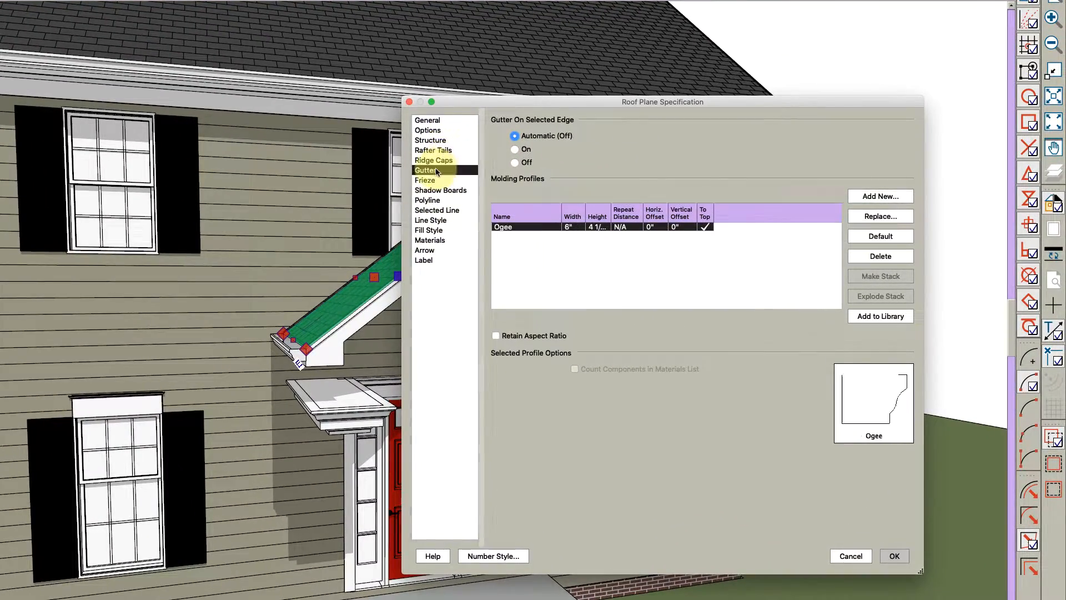
{"action": "left_click", "coordinate": [880, 256]}
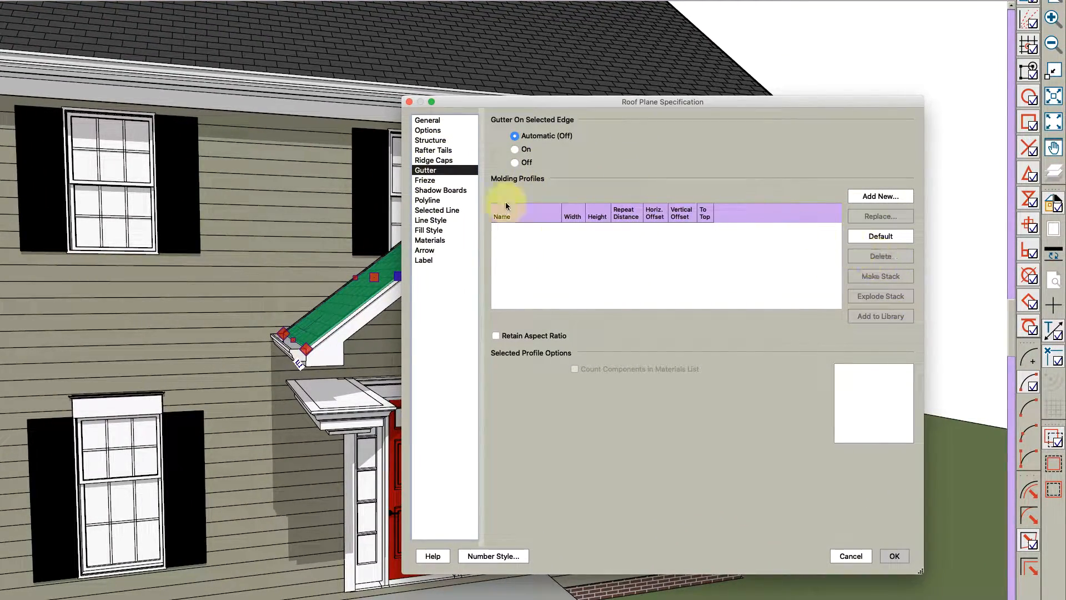
Turn off Boxed Eave for the roof plane and set its eave cut to Square
{"action": "left_click", "coordinate": [428, 130]}
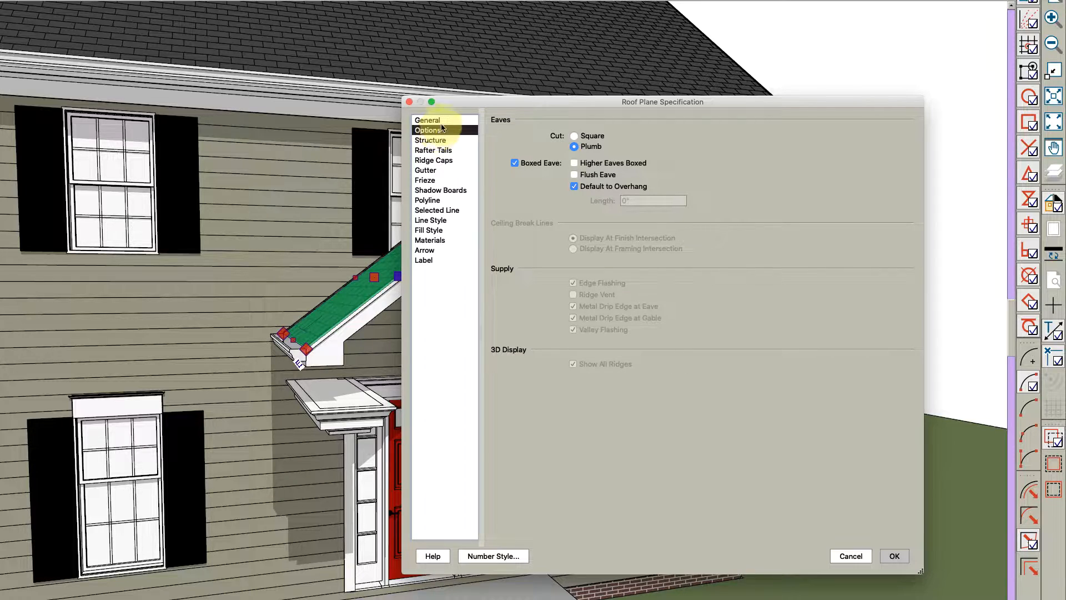
{"action": "left_click", "coordinate": [538, 162]}
{"action": "left_click", "coordinate": [574, 135]}
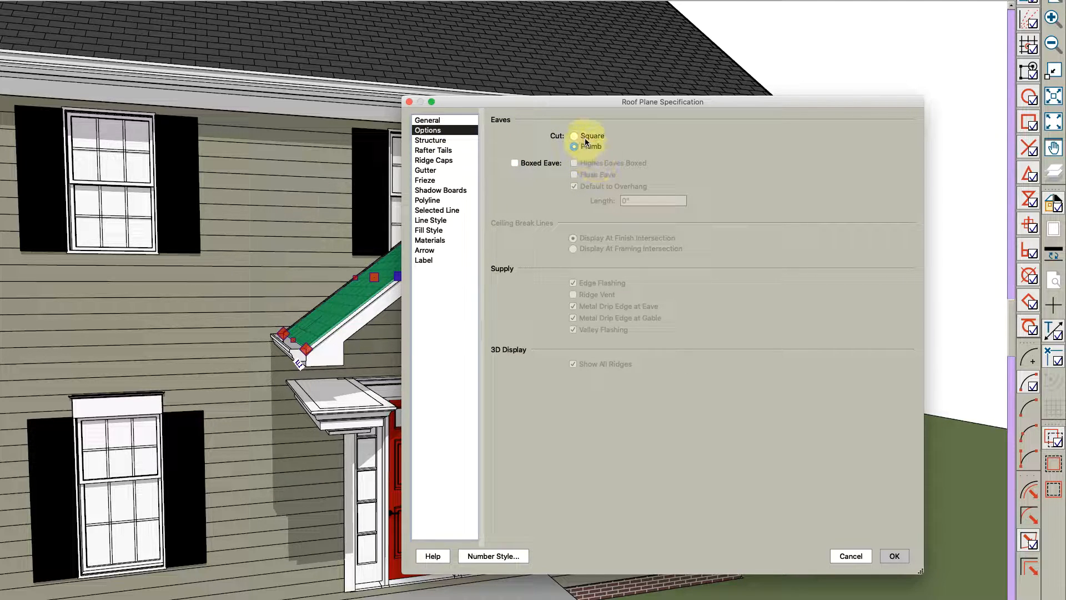
Replace the roof plane's CA-001 shadow board with the CA-34 Crown from the Porch with Barrel Vault Clg folder, and inspect it in 3D
{"action": "left_click", "coordinate": [451, 190]}
{"action": "left_click", "coordinate": [883, 237]}
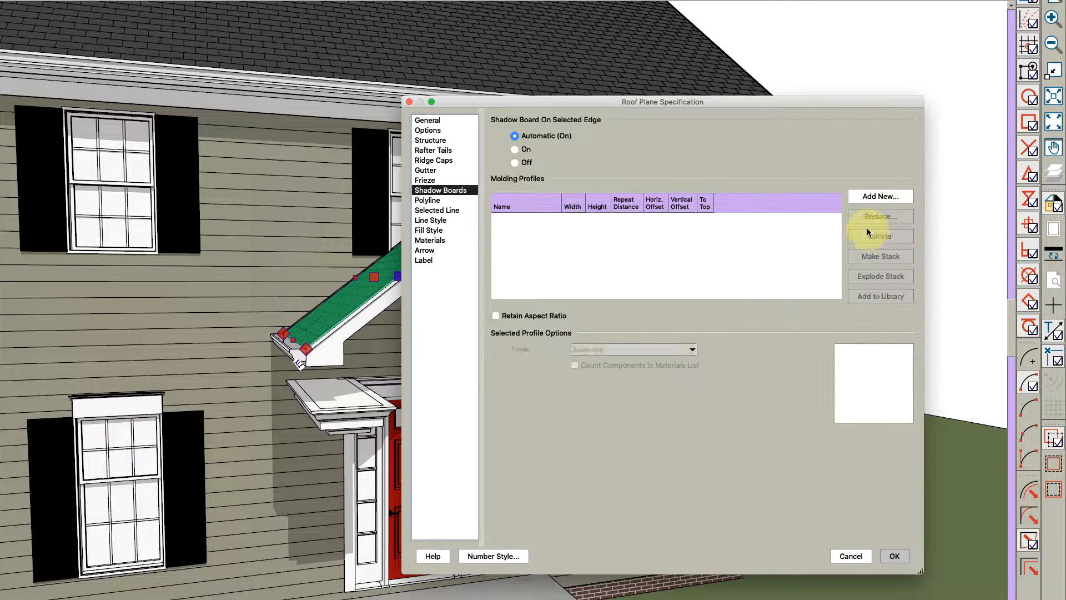
{"action": "left_click", "coordinate": [875, 197]}
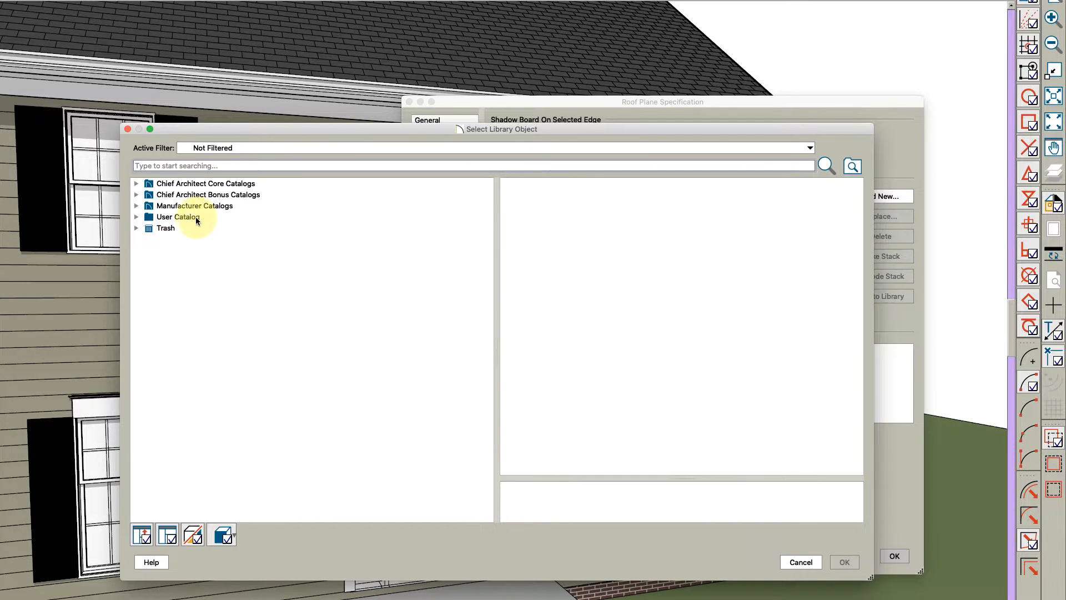
{"action": "double_click", "coordinate": [195, 217]}
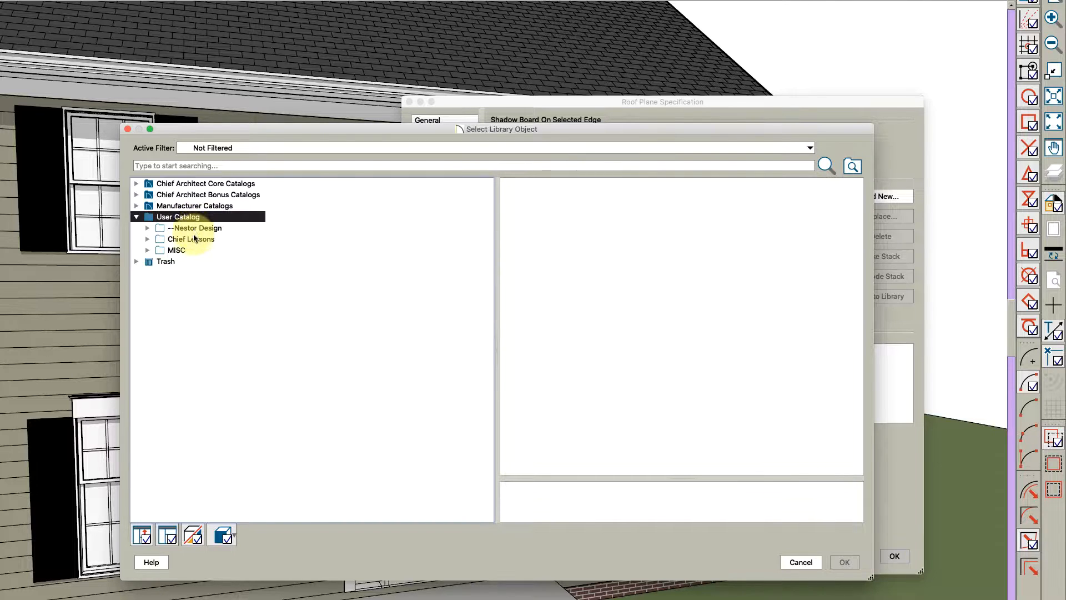
{"action": "double_click", "coordinate": [194, 238]}
{"action": "double_click", "coordinate": [201, 251]}
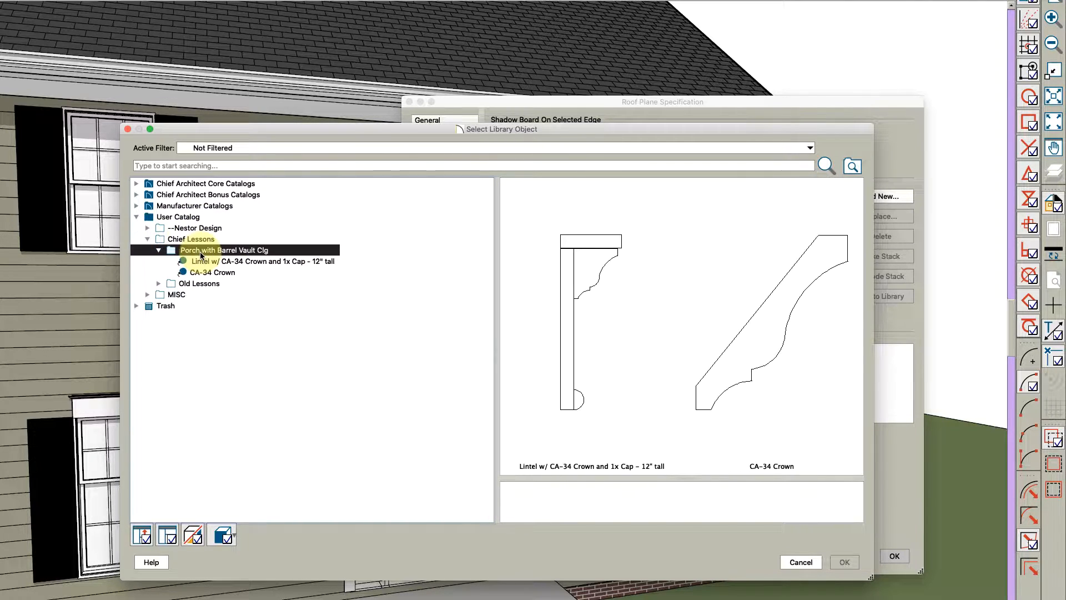
{"action": "left_click", "coordinate": [191, 272]}
{"action": "left_click", "coordinate": [845, 562]}
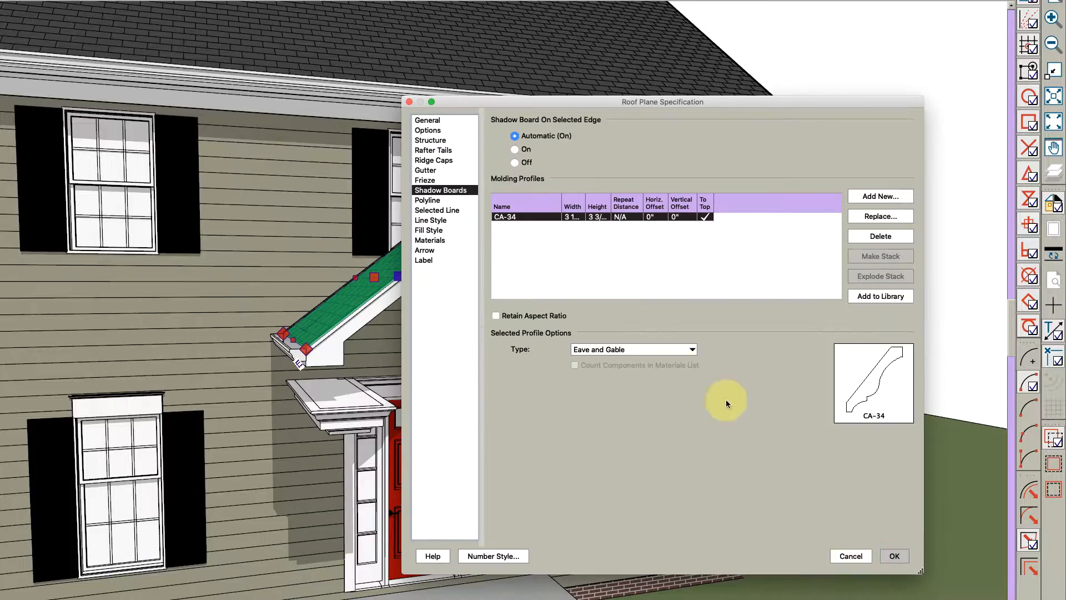
{"action": "left_click", "coordinate": [895, 556]}
{"action": "key", "text": "Escape"}
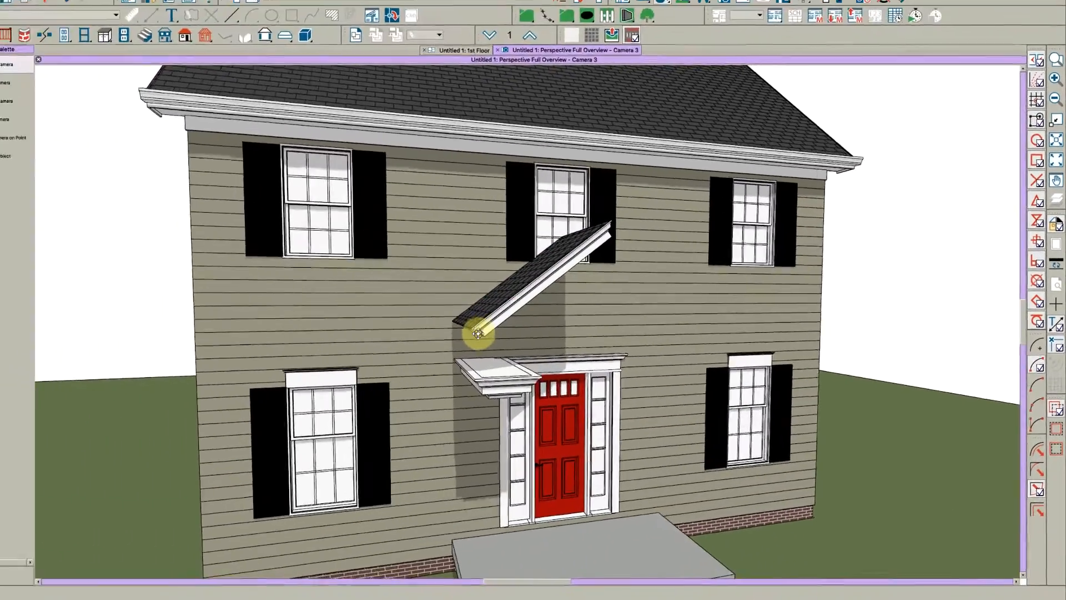
{"action": "scroll", "coordinate": [480, 298], "scroll_direction": "up", "scroll_amount": 4}
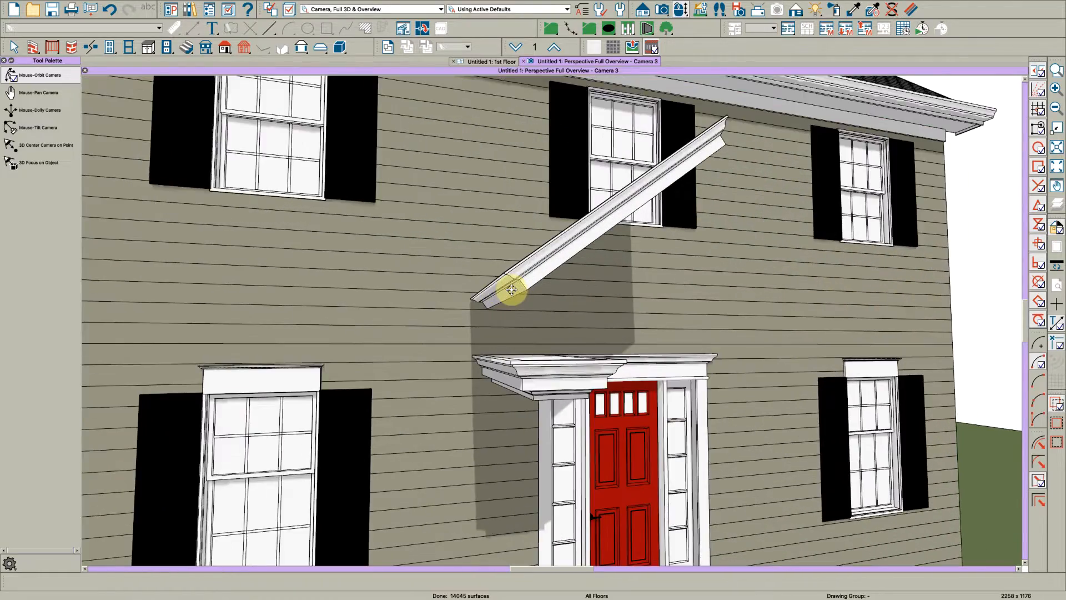
{"action": "scroll", "coordinate": [511, 290], "scroll_direction": "up", "scroll_amount": 3}
{"action": "scroll", "coordinate": [510, 288], "scroll_direction": "down", "scroll_amount": 6}
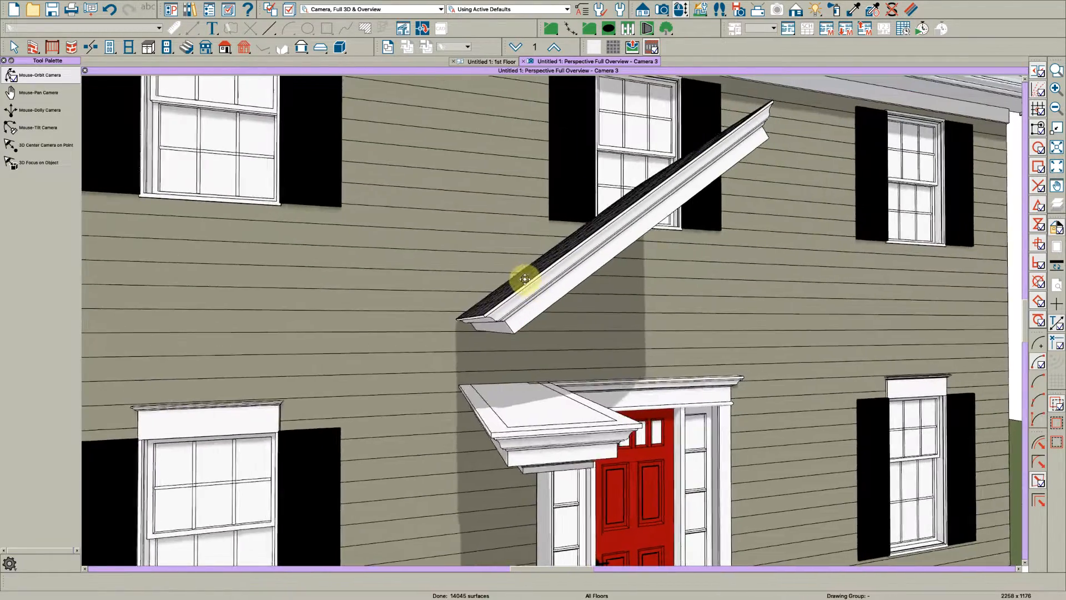
Examine the vertical gap between the porch roof plane's eave and the upper soffit beneath it
{"action": "scroll", "coordinate": [524, 280], "scroll_direction": "down", "scroll_amount": 5}
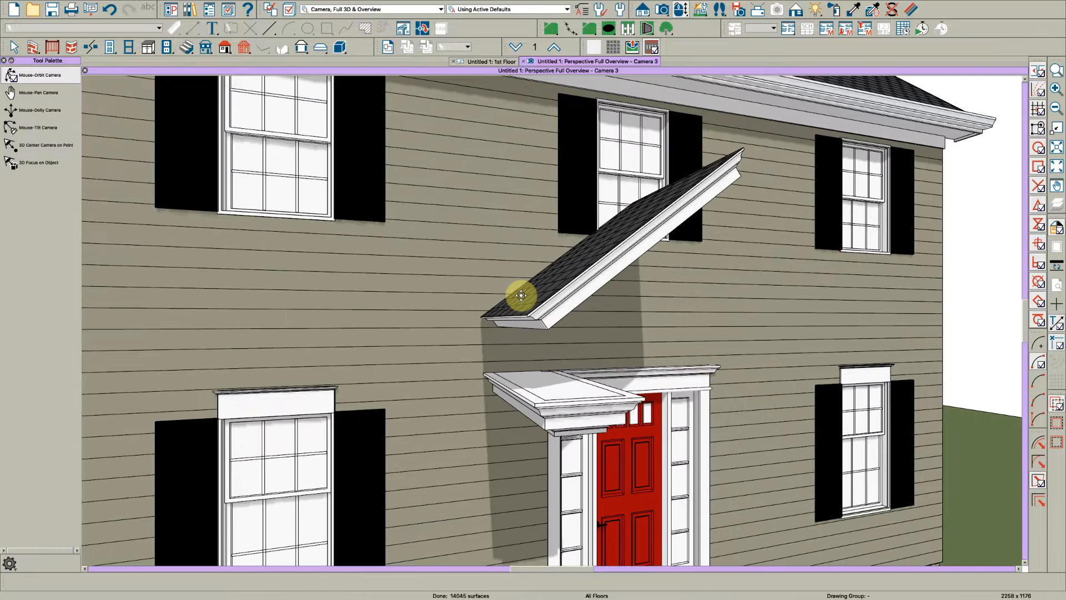
{"action": "scroll", "coordinate": [521, 295], "scroll_direction": "down", "scroll_amount": 1}
{"action": "key", "text": "space"}
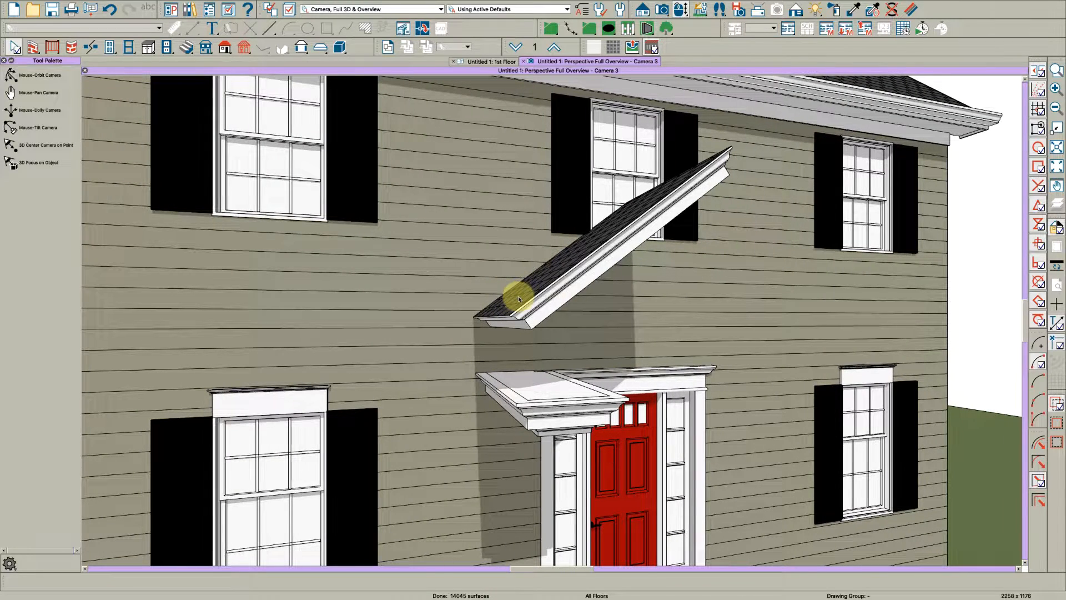
{"action": "left_click", "coordinate": [522, 392]}
{"action": "key", "text": "Escape"}
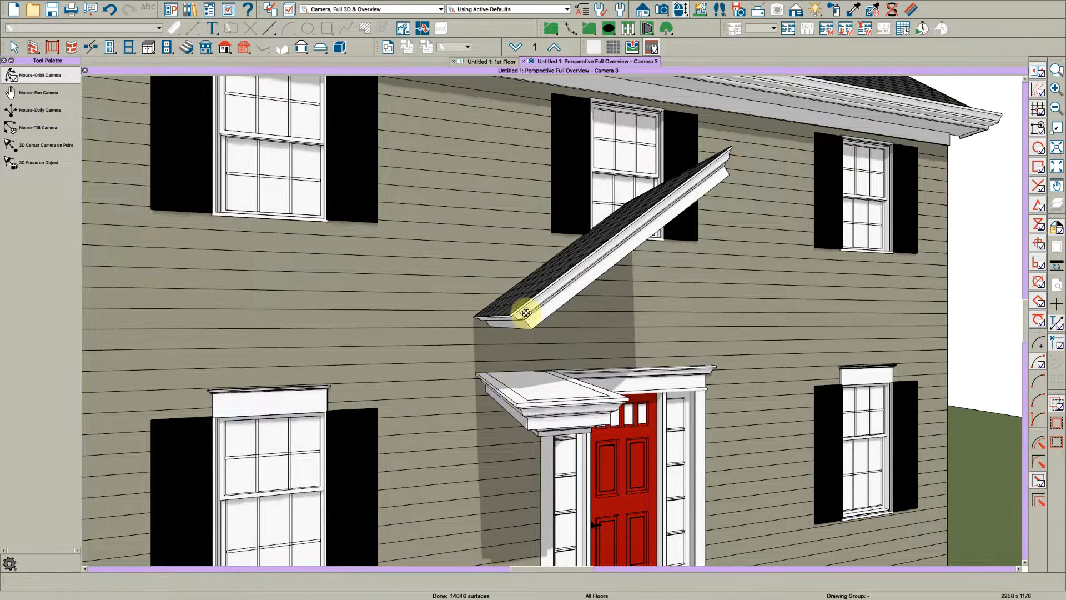
{"action": "double_click", "coordinate": [510, 395]}
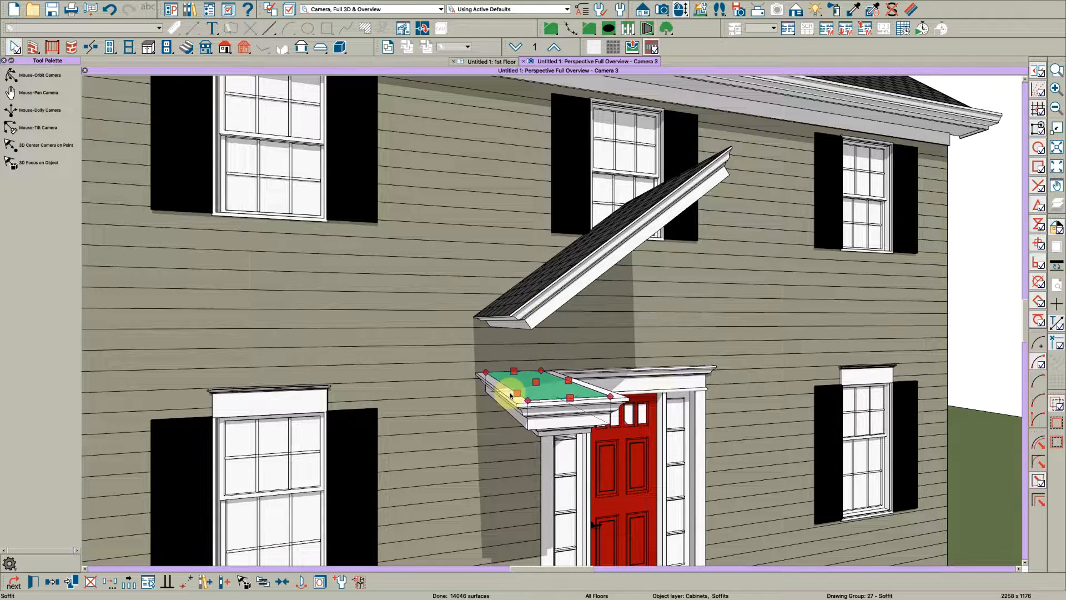
{"action": "key", "text": "Escape"}
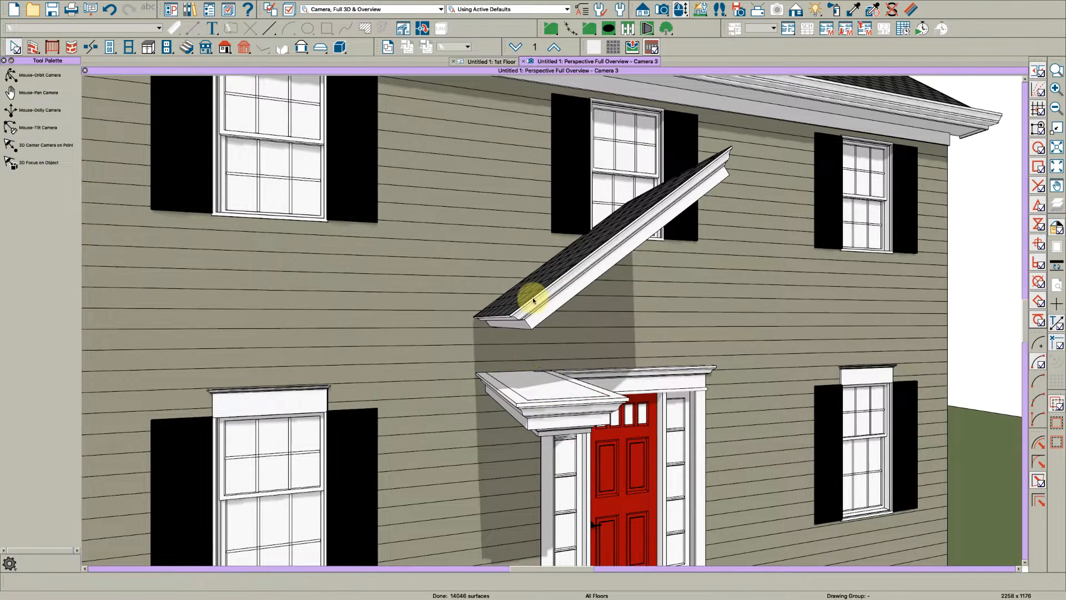
Lower the porch roof plane by entering a new shadow boards top height with its pitch locked
{"action": "left_click", "coordinate": [524, 298]}
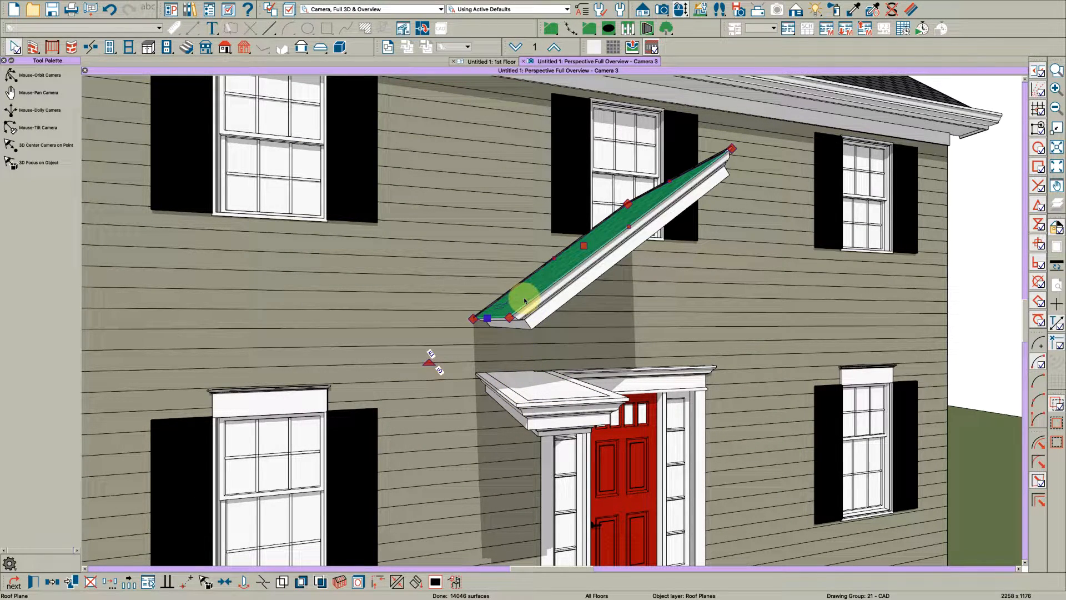
{"action": "double_click", "coordinate": [524, 298]}
{"action": "key", "text": "Escape"}
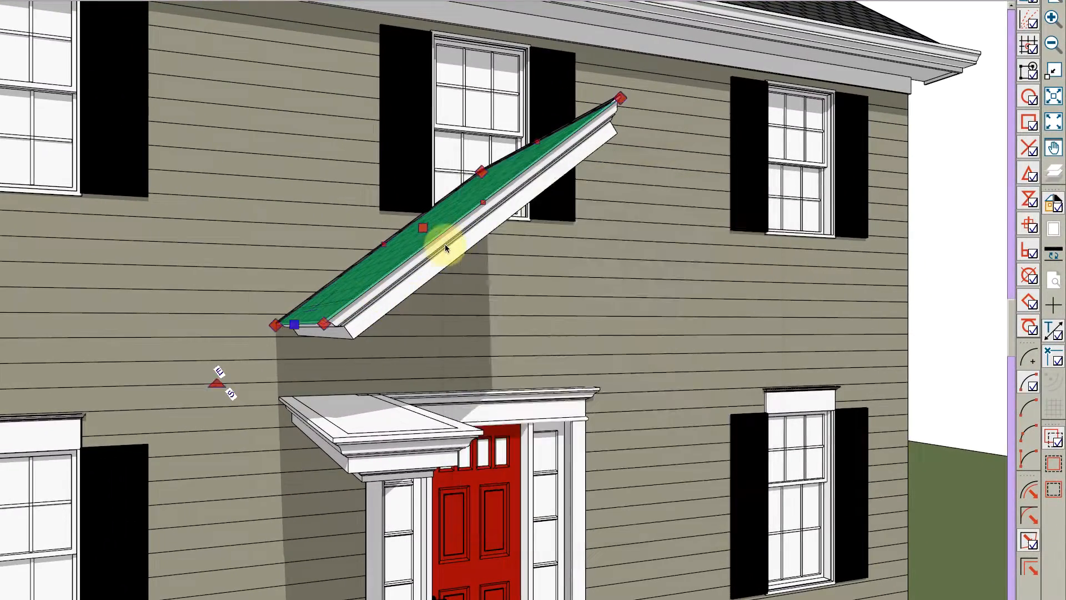
{"action": "double_click", "coordinate": [445, 247]}
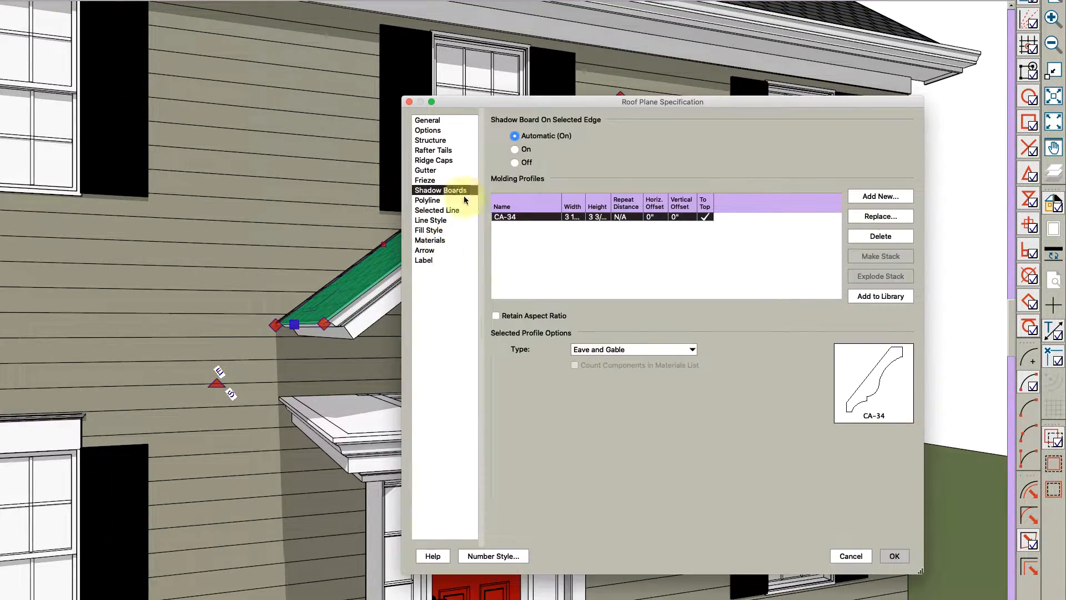
{"action": "left_click", "coordinate": [434, 121]}
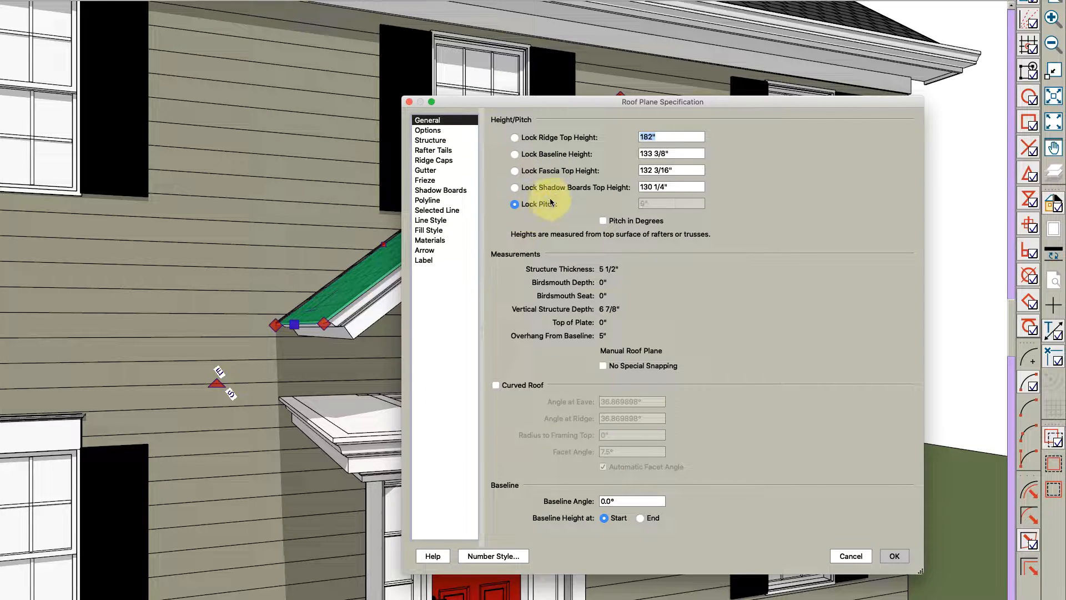
{"action": "left_click", "coordinate": [681, 185]}
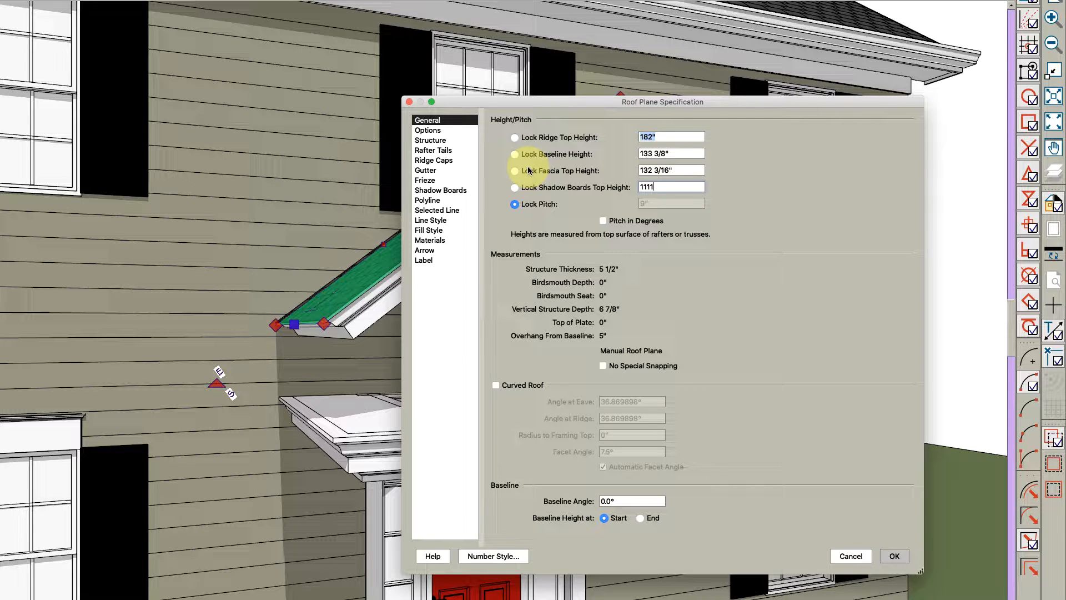
{"action": "key", "text": "Return"}
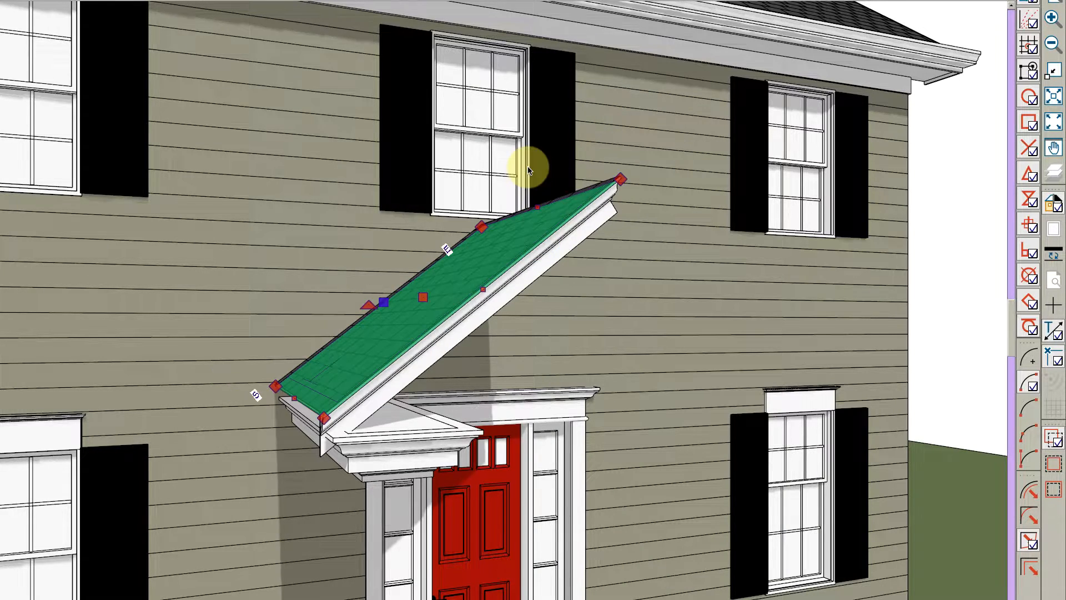
Set the porch room's absolute ceiling elevation to 104"
{"action": "middle_click_drag", "start_coordinate": [389, 387], "coordinate": [385, 376]}
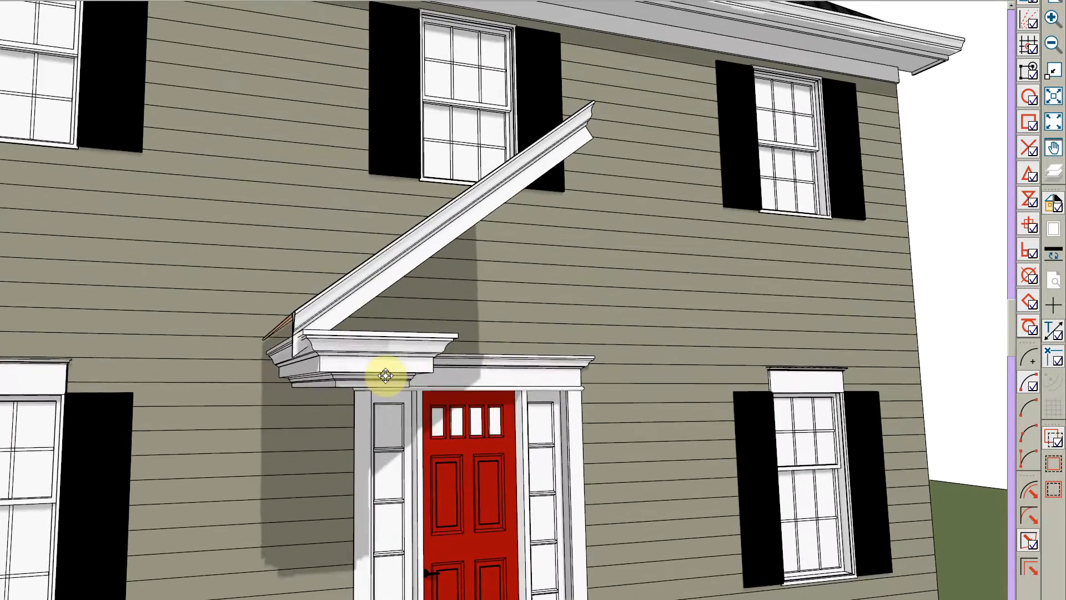
{"action": "middle_click_drag", "start_coordinate": [315, 330], "coordinate": [307, 366]}
{"action": "scroll", "coordinate": [307, 366], "scroll_direction": "down", "scroll_amount": 5}
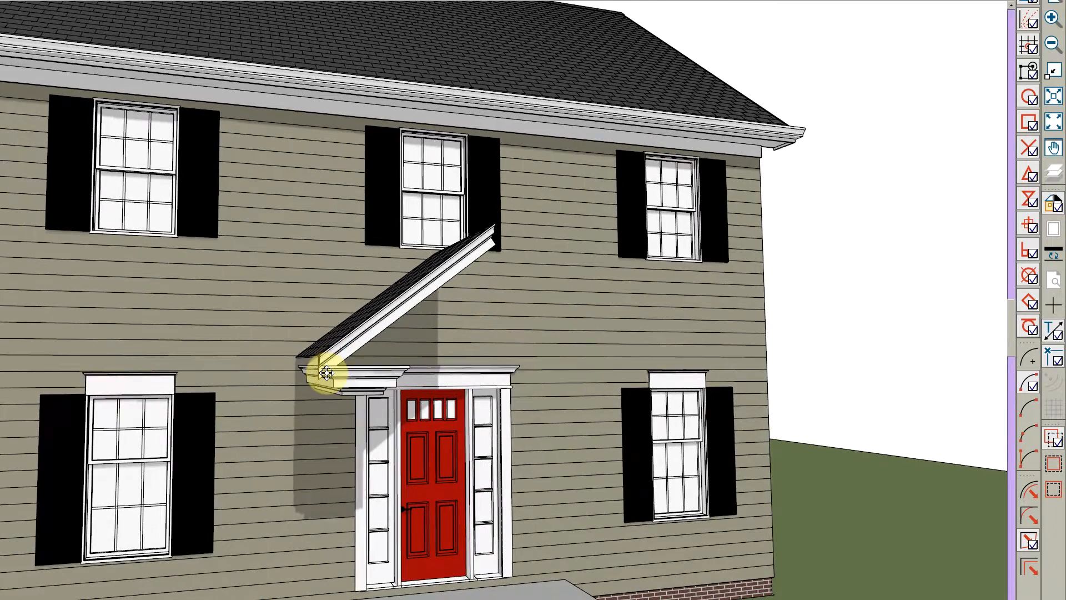
{"action": "scroll", "coordinate": [327, 373], "scroll_direction": "down", "scroll_amount": 3}
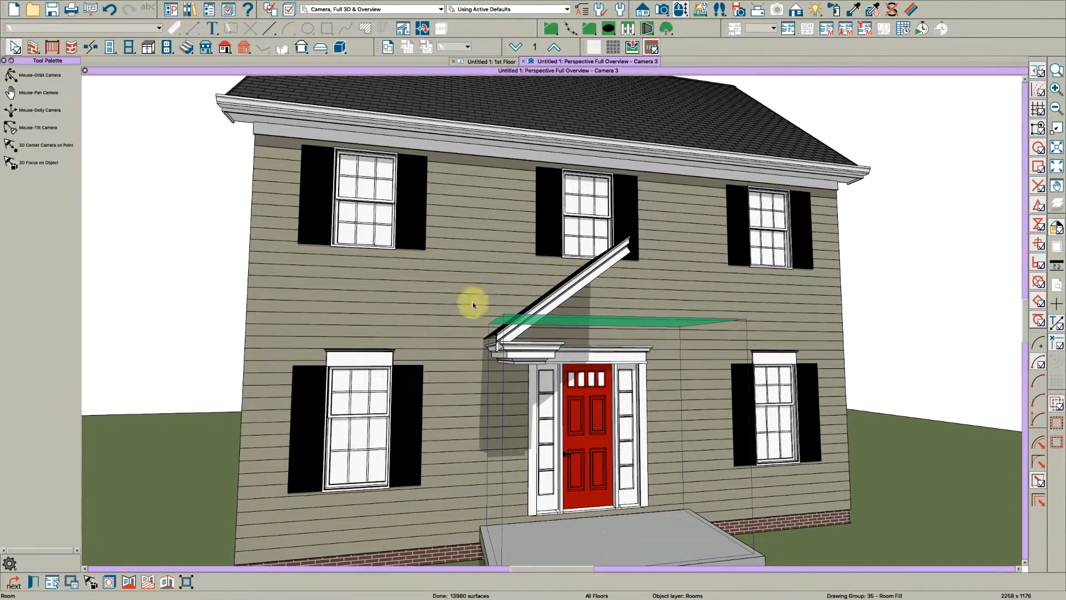
{"action": "double_click", "coordinate": [591, 458]}
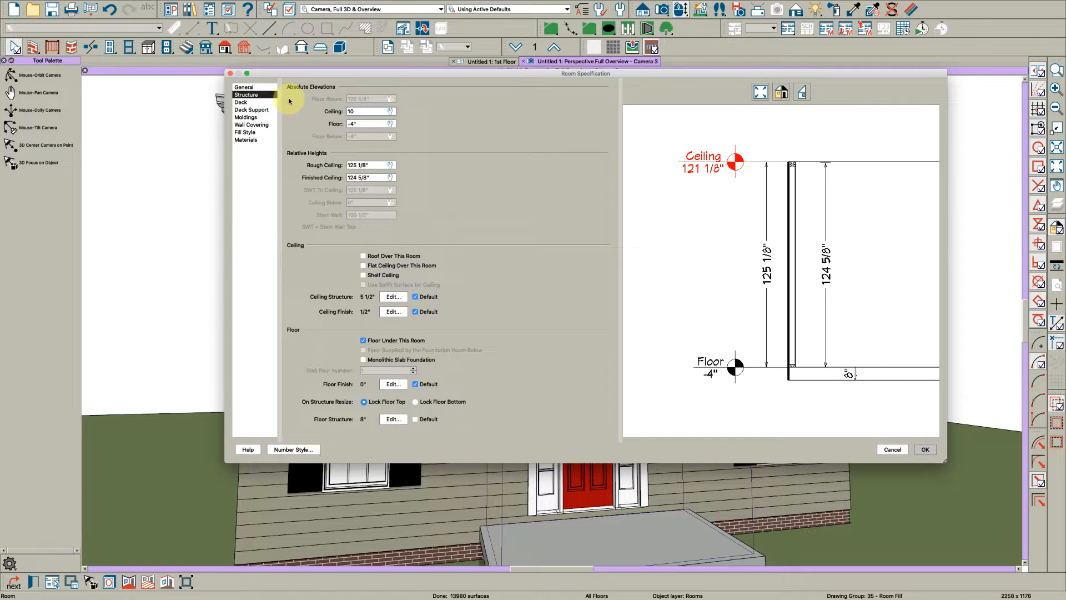
{"action": "type", "text": "104"}
{"action": "key", "text": "Return"}
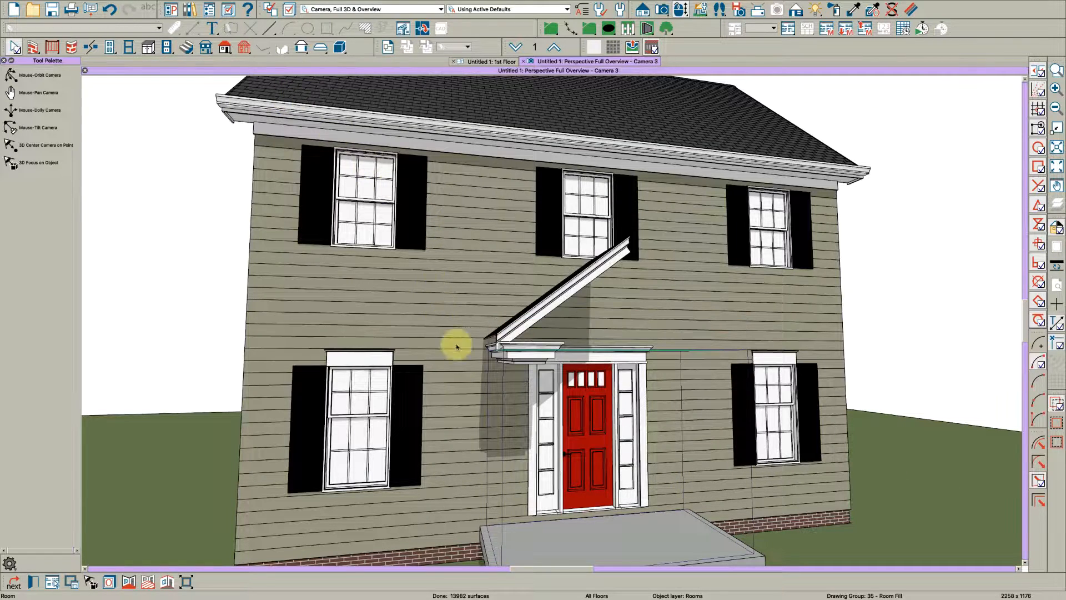
Reopen the porch room's specification and lower its rough ceiling height
{"action": "key", "text": "space"}
{"action": "left_click", "coordinate": [586, 529]}
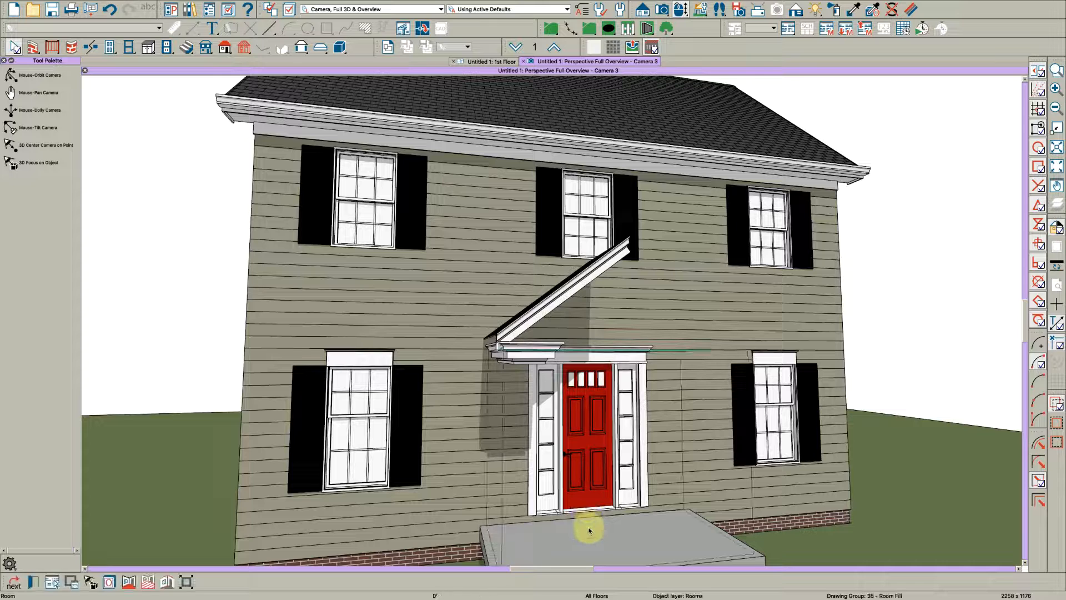
{"action": "double_click", "coordinate": [589, 529]}
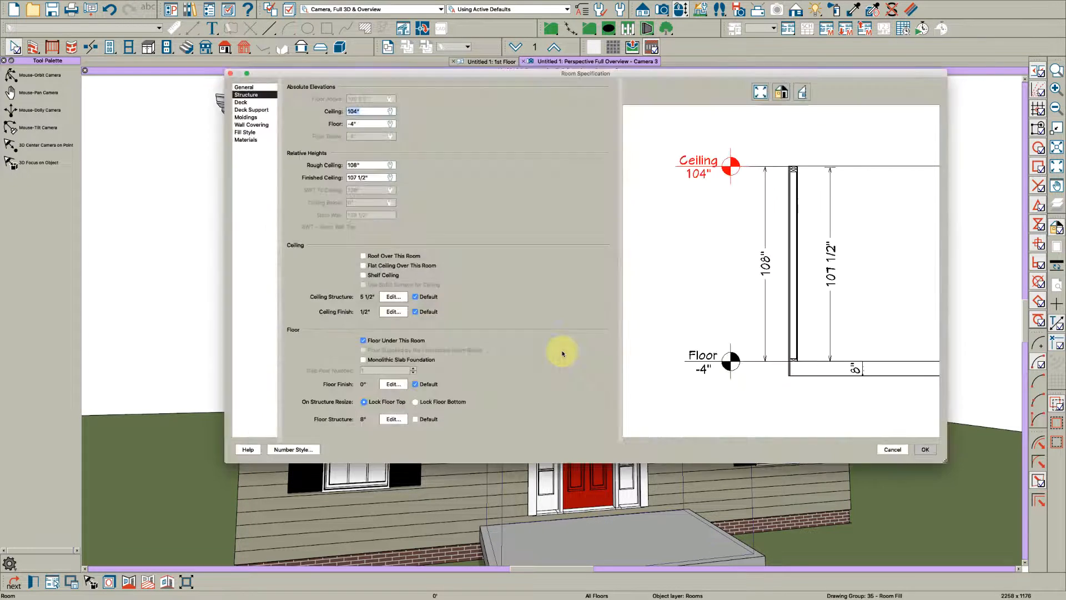
{"action": "left_click", "coordinate": [370, 166]}
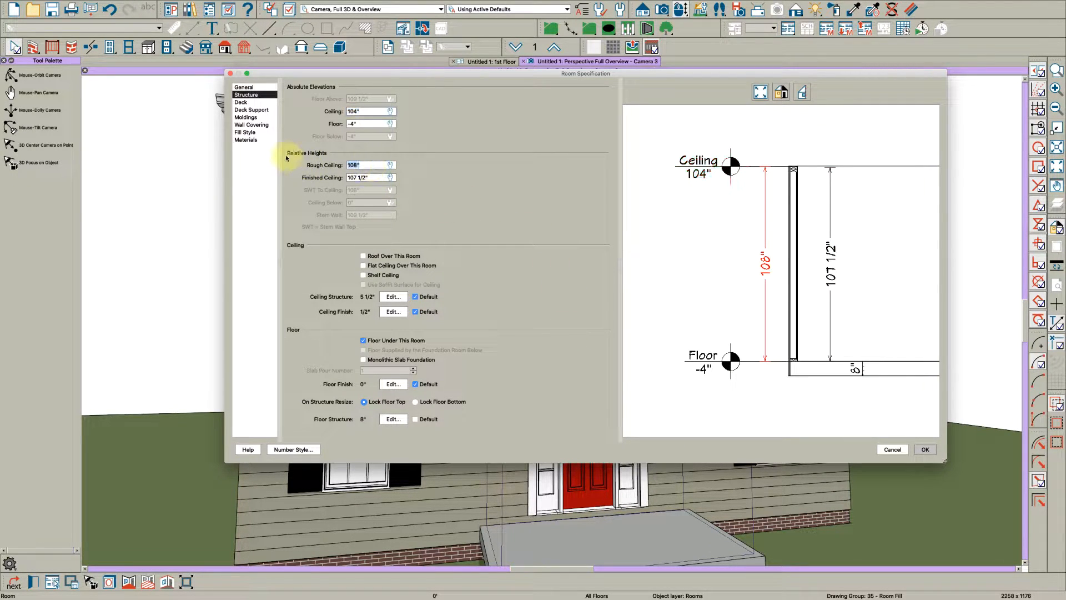
{"action": "key", "text": "Return"}
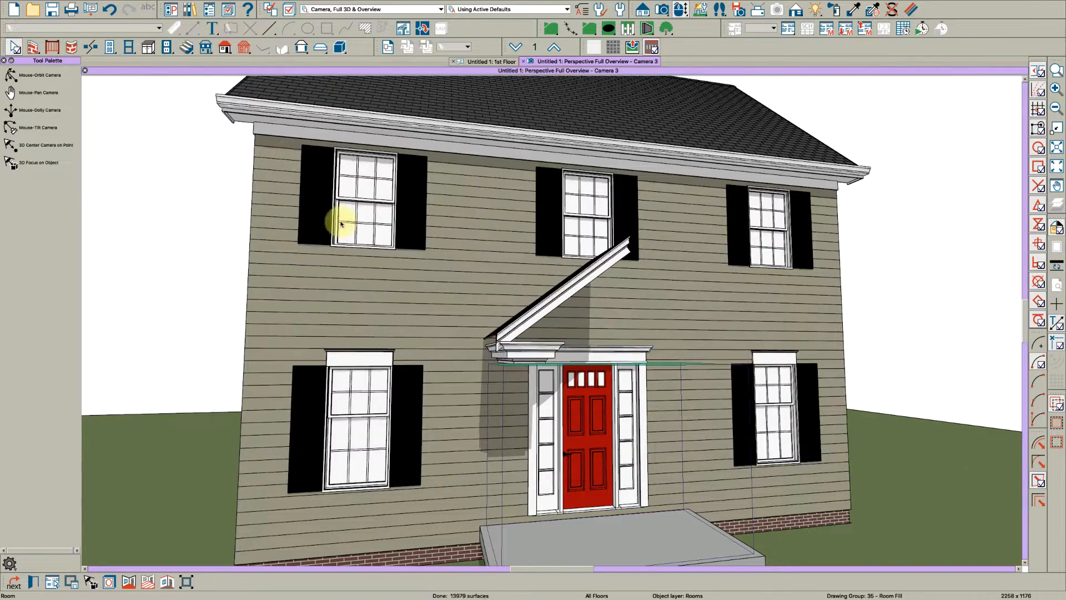
Examine from several angles how the roof plane's eave meets the upper soffit's crown molding
{"action": "key", "text": "space"}
{"action": "left_click_drag", "start_coordinate": [551, 370], "coordinate": [532, 347]}
{"action": "scroll", "coordinate": [543, 359], "scroll_direction": "up", "scroll_amount": 3}
{"action": "scroll", "coordinate": [534, 357], "scroll_direction": "down", "scroll_amount": 2}
{"action": "key", "text": "space"}
{"action": "left_click", "coordinate": [542, 312]}
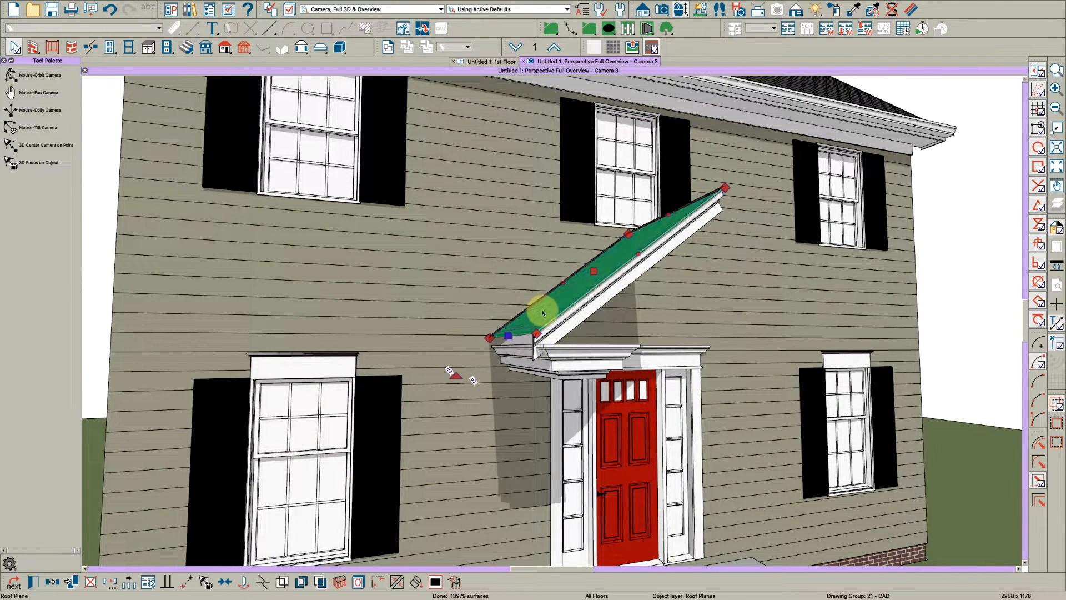
{"action": "key", "text": "Escape"}
{"action": "middle_click_drag", "start_coordinate": [545, 317], "coordinate": [532, 318]}
Shift the porch roof plane horizontally toward the door with a relative Transform/Replicate move
{"action": "key", "text": "space"}
{"action": "left_click", "coordinate": [514, 328]}
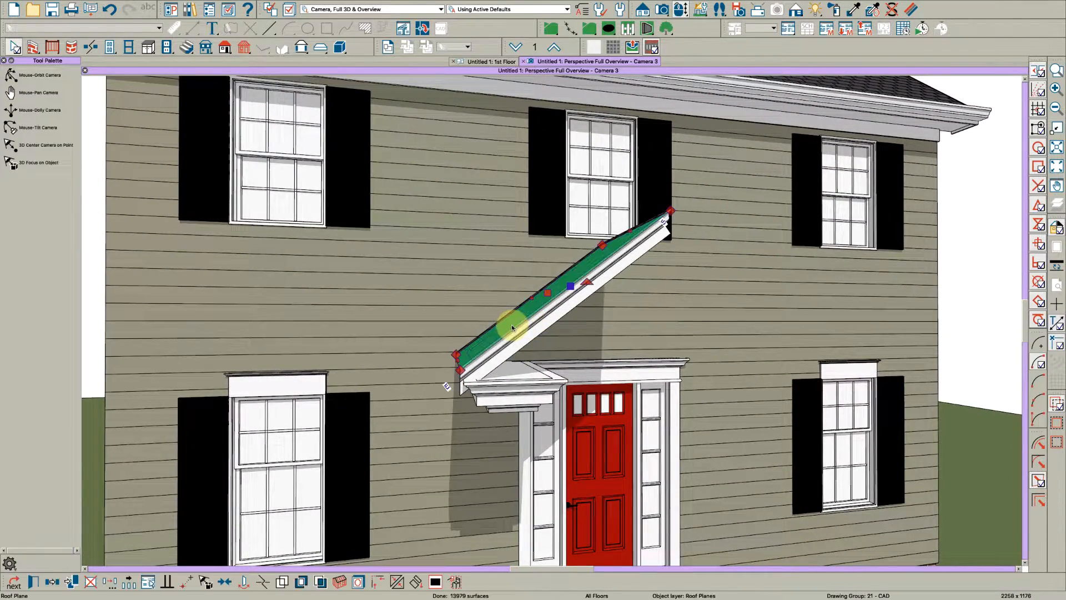
{"action": "key", "text": "ctrl+t"}
{"action": "key", "text": "Tab"}
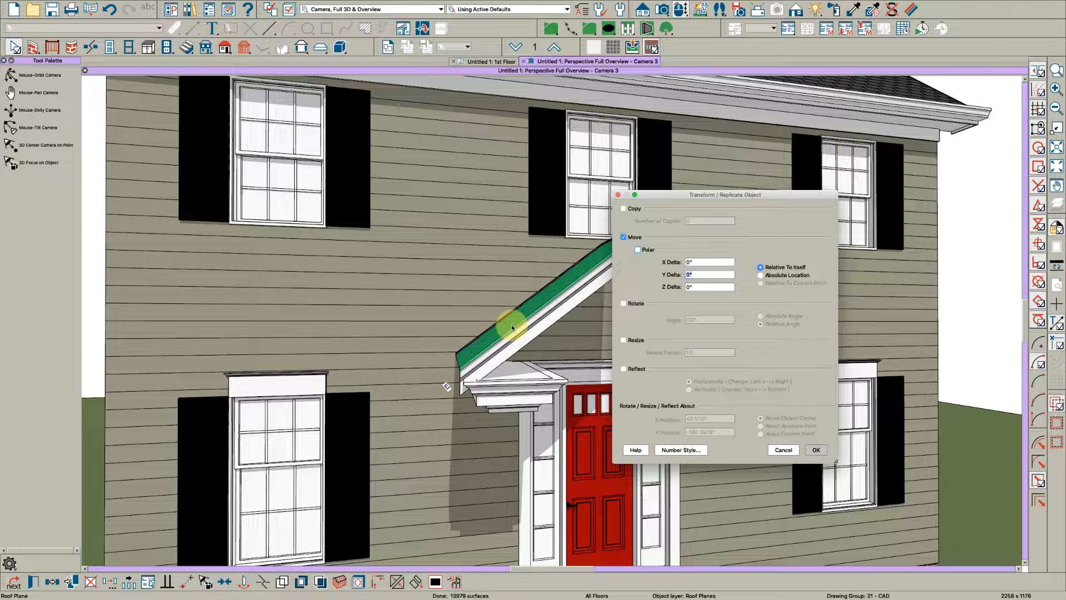
{"action": "key", "text": "Tab"}
{"action": "key", "text": "Return"}
{"action": "key", "text": "o"}
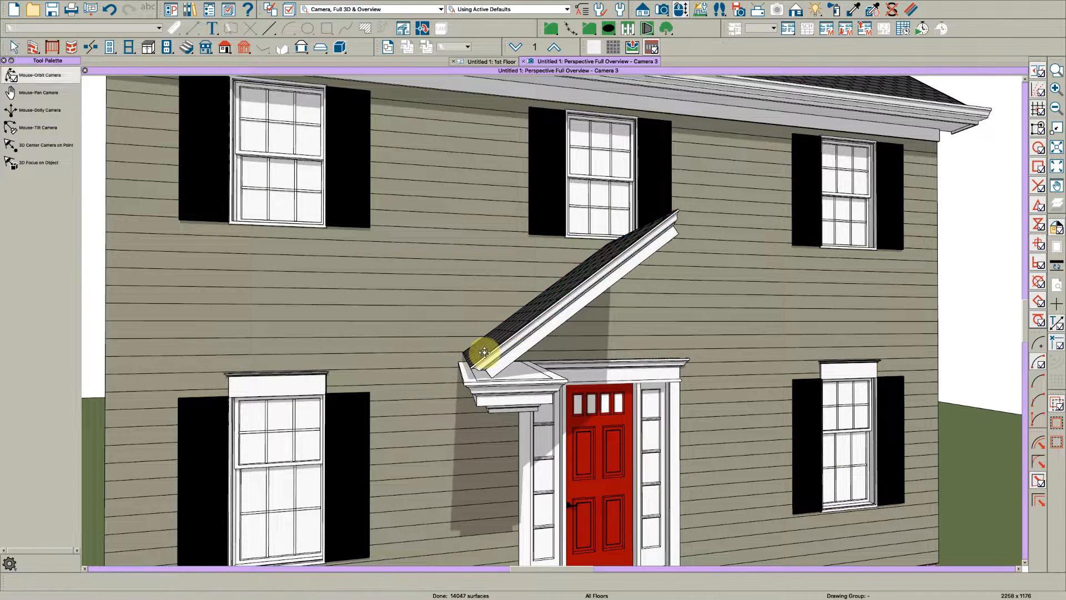
Move the porch roof plane down toward the upper soffit's crown molding with a relative Z offset
{"action": "scroll", "coordinate": [484, 352], "scroll_direction": "down", "scroll_amount": 3}
{"action": "left_click_drag", "start_coordinate": [488, 340], "coordinate": [521, 328]}
{"action": "scroll", "coordinate": [525, 321], "scroll_direction": "up", "scroll_amount": 5}
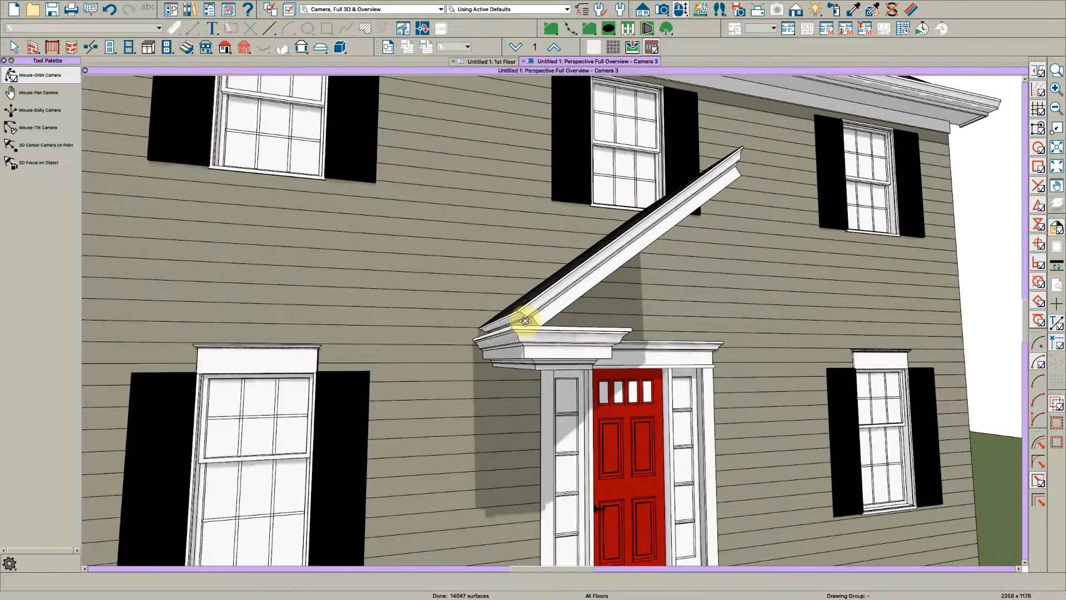
{"action": "scroll", "coordinate": [526, 321], "scroll_direction": "up", "scroll_amount": 1}
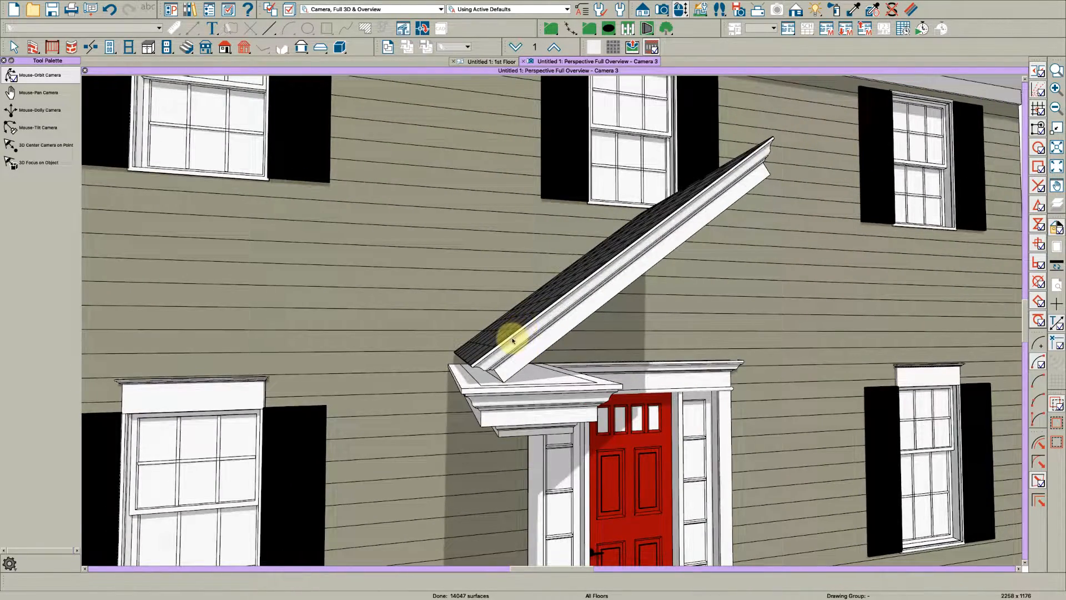
{"action": "key", "text": "space"}
{"action": "left_click", "coordinate": [511, 349]}
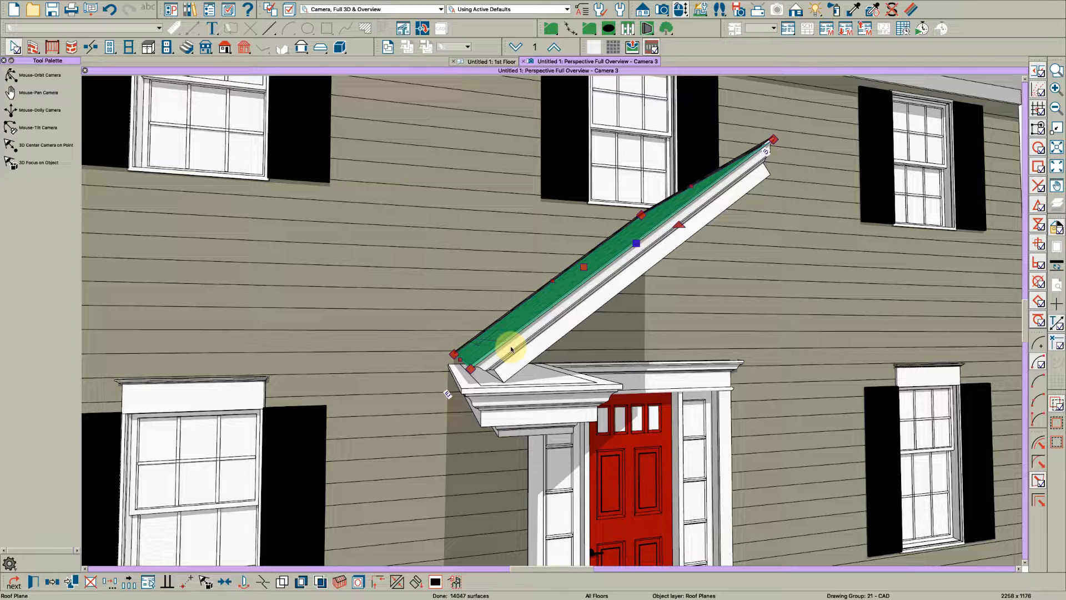
{"action": "key", "text": "super+t"}
{"action": "type", "text": "-6"}
{"action": "key", "text": "Return"}
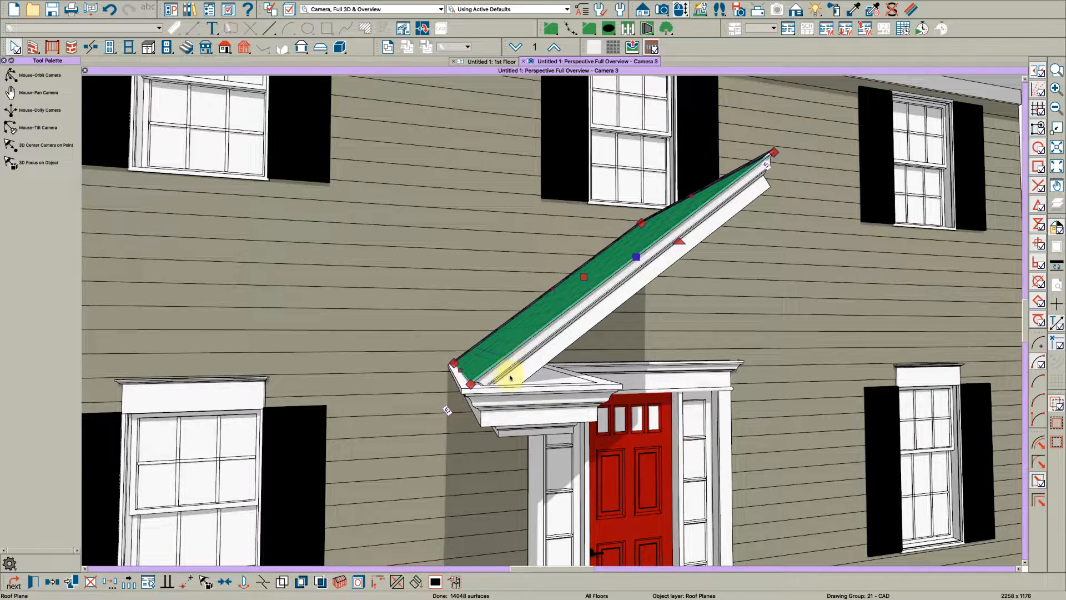
Lower the roof plane a little more so its eave sits on top of the soffit's crown molding
{"action": "scroll", "coordinate": [504, 406], "scroll_direction": "up", "scroll_amount": 2}
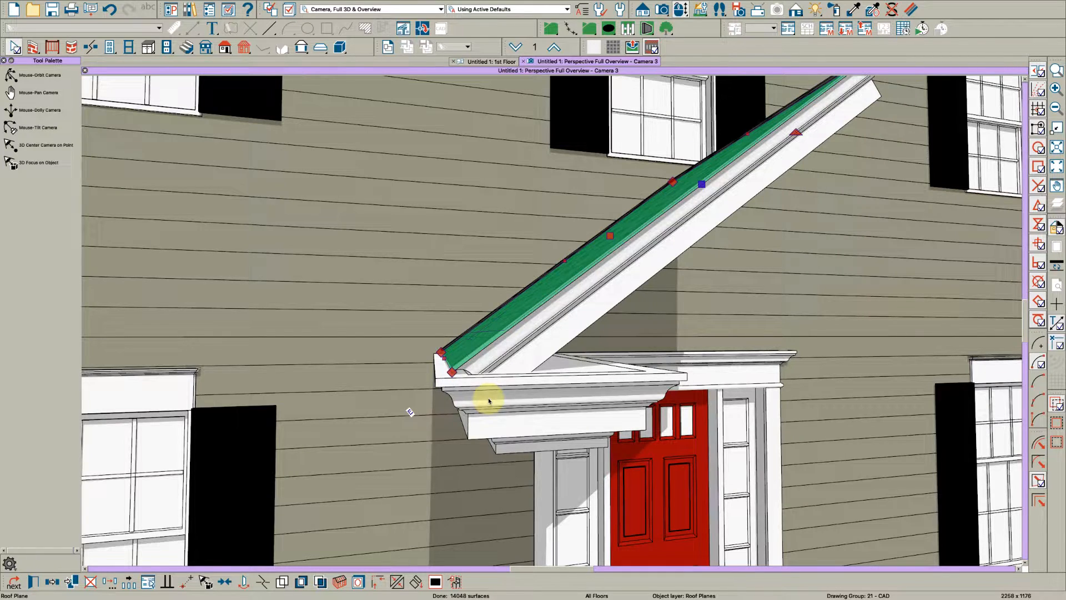
{"action": "key", "text": "super+t"}
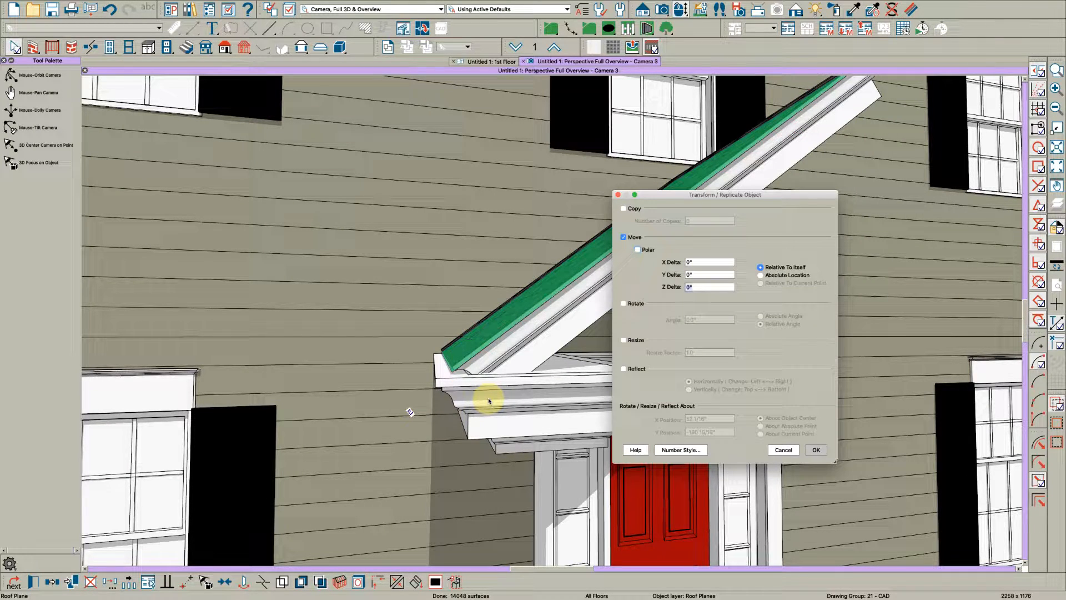
{"action": "key", "text": "Return"}
{"action": "middle_click_drag", "start_coordinate": [488, 398], "coordinate": [487, 373]}
Nudge the roof plane outward so its eave lines up with the soffit crown's outer edge, and inspect the joint
{"action": "key", "text": "space"}
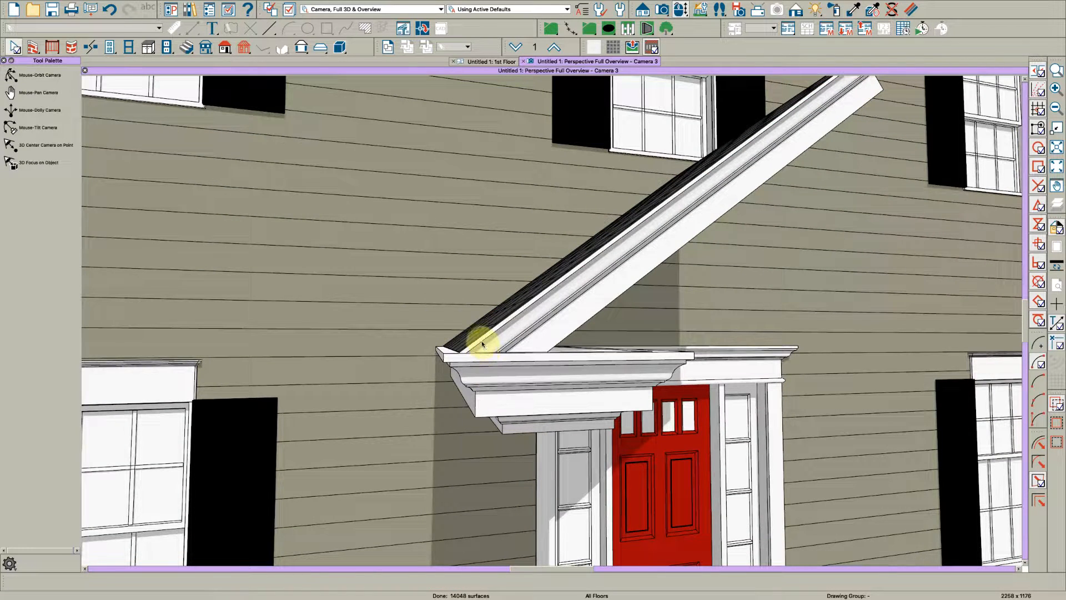
{"action": "left_click", "coordinate": [481, 341]}
{"action": "key", "text": "super+t"}
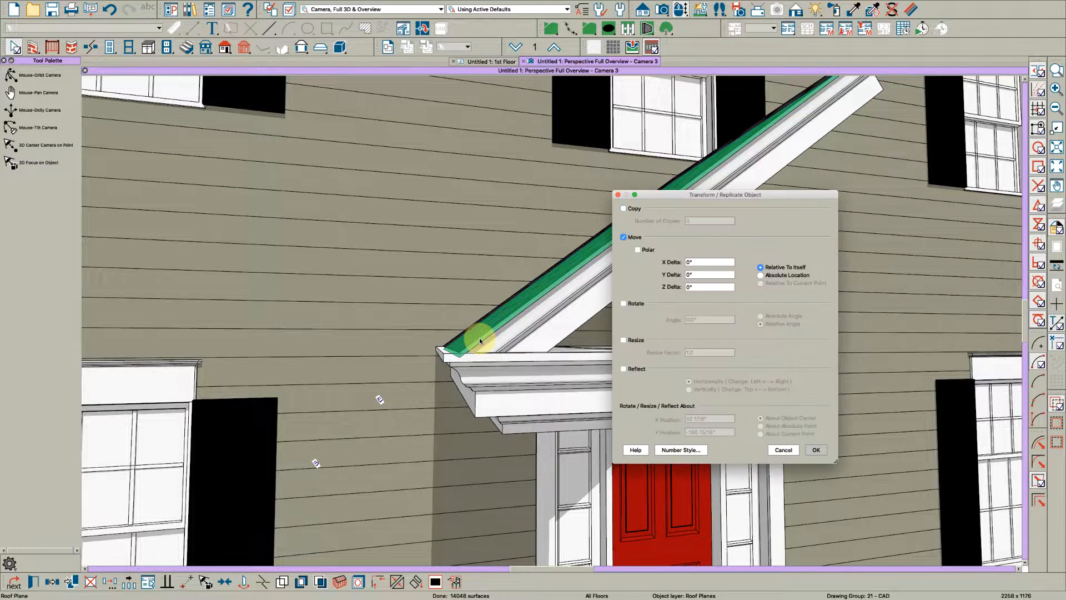
{"action": "key", "text": "Return"}
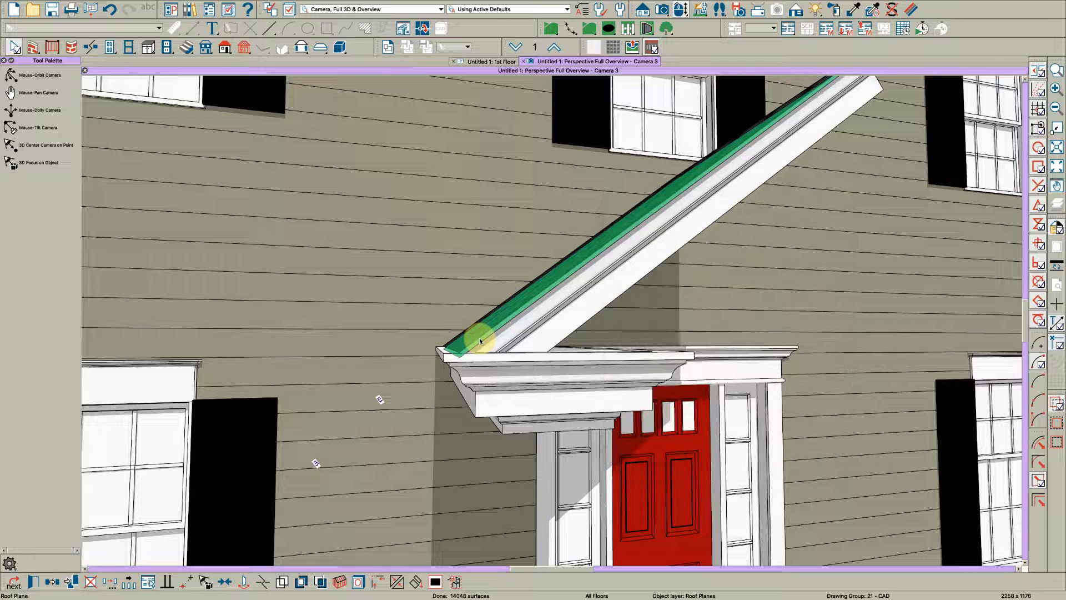
{"action": "key", "text": "super+t"}
{"action": "type", "text": "-6"}
{"action": "key", "text": "Tab"}
{"action": "key", "text": "Return"}
{"action": "key", "text": "o"}
{"action": "mouse_move", "coordinate": [471, 353]}
{"action": "left_mouse_down"}
{"action": "mouse_move", "coordinate": [488, 340]}
{"action": "mouse_move", "coordinate": [486, 350]}
{"action": "left_mouse_up"}
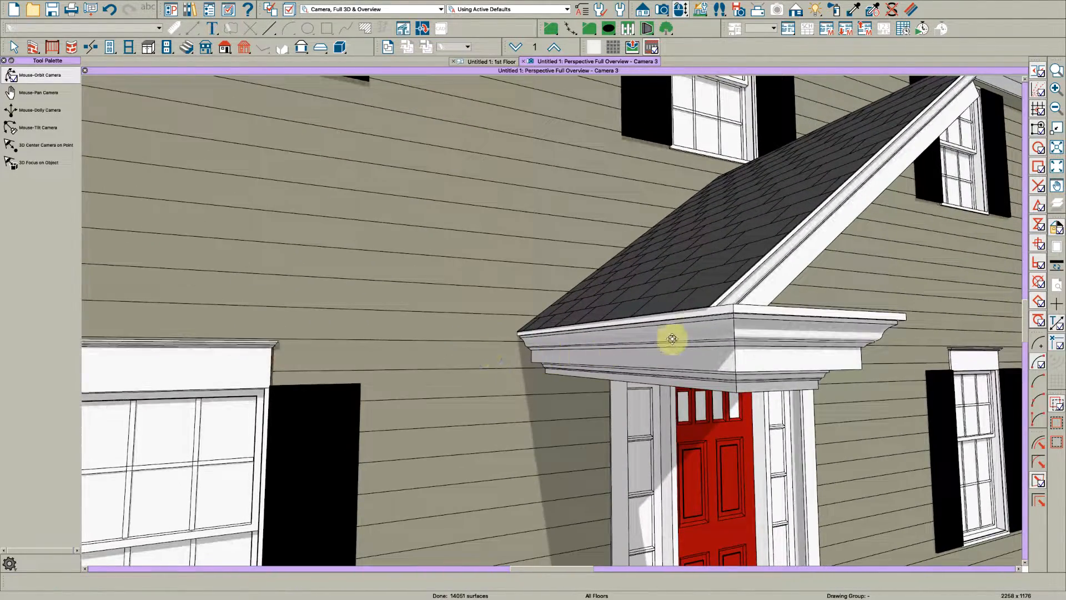
{"action": "scroll", "coordinate": [672, 338], "scroll_direction": "up", "scroll_amount": 2}
{"action": "key", "text": "space"}
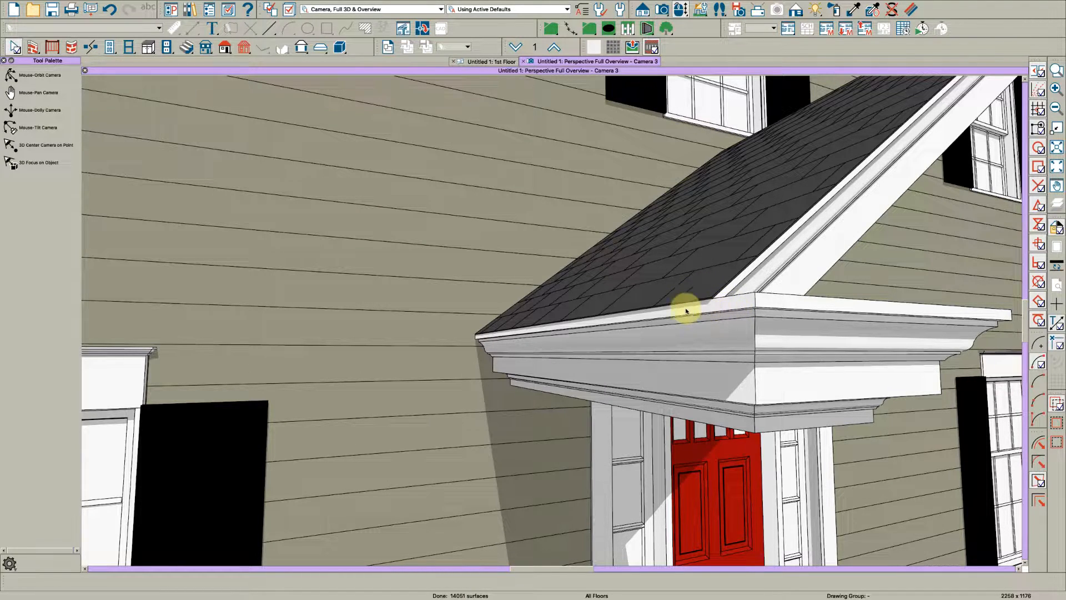
Extend the porch roof plane's front edge outward by 4" in plan using a relative Y offset of -4"
{"action": "scroll", "coordinate": [608, 319], "scroll_direction": "down", "scroll_amount": 3}
{"action": "key", "text": "o"}
{"action": "left_click_drag", "start_coordinate": [690, 302], "coordinate": [715, 312]}
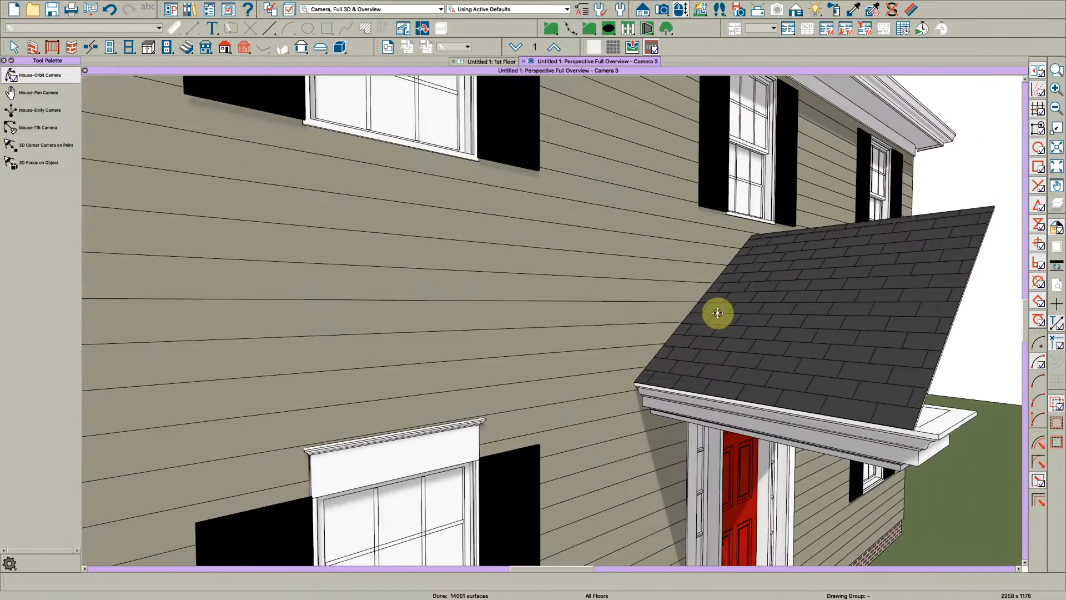
{"action": "key", "text": "space"}
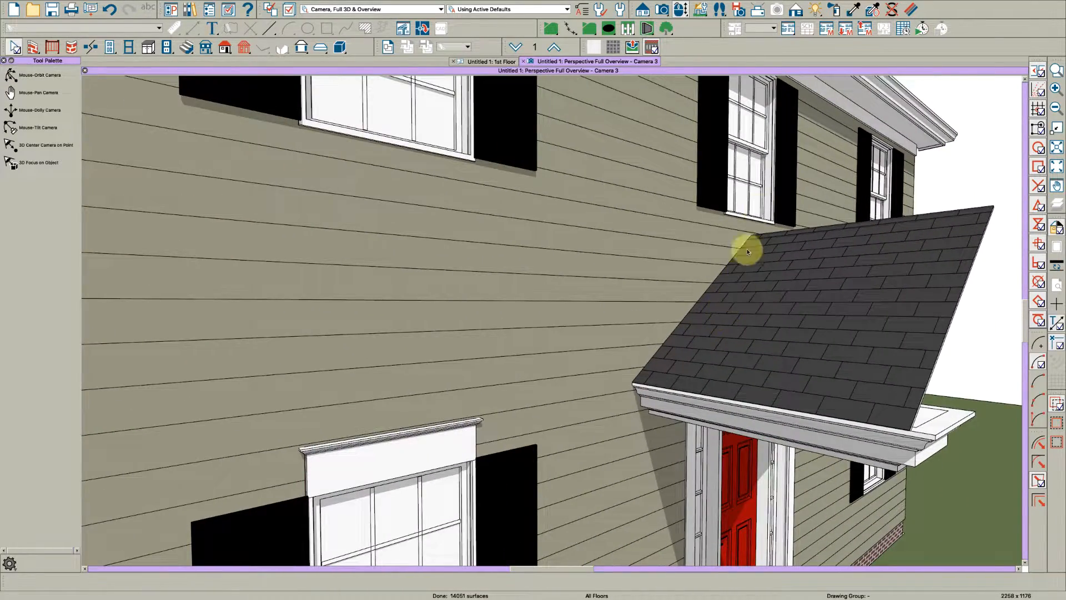
{"action": "left_click", "coordinate": [492, 61]}
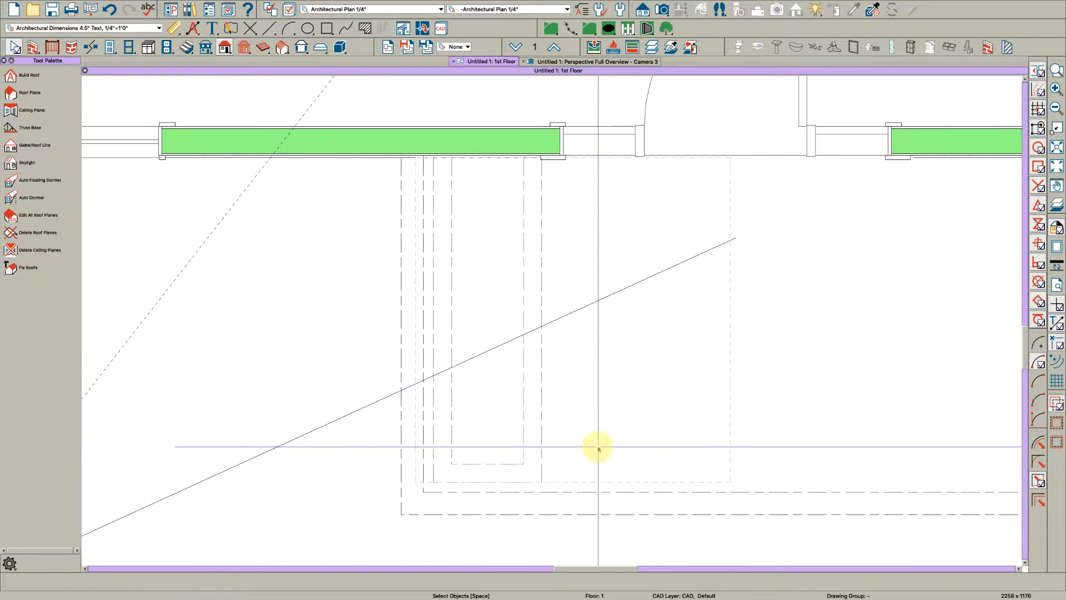
{"action": "left_click", "coordinate": [618, 481]}
{"action": "scroll", "coordinate": [618, 482], "scroll_direction": "up", "scroll_amount": 2}
{"action": "left_click_drag", "start_coordinate": [618, 482], "coordinate": [612, 512]}
{"action": "key", "text": "Tab"}
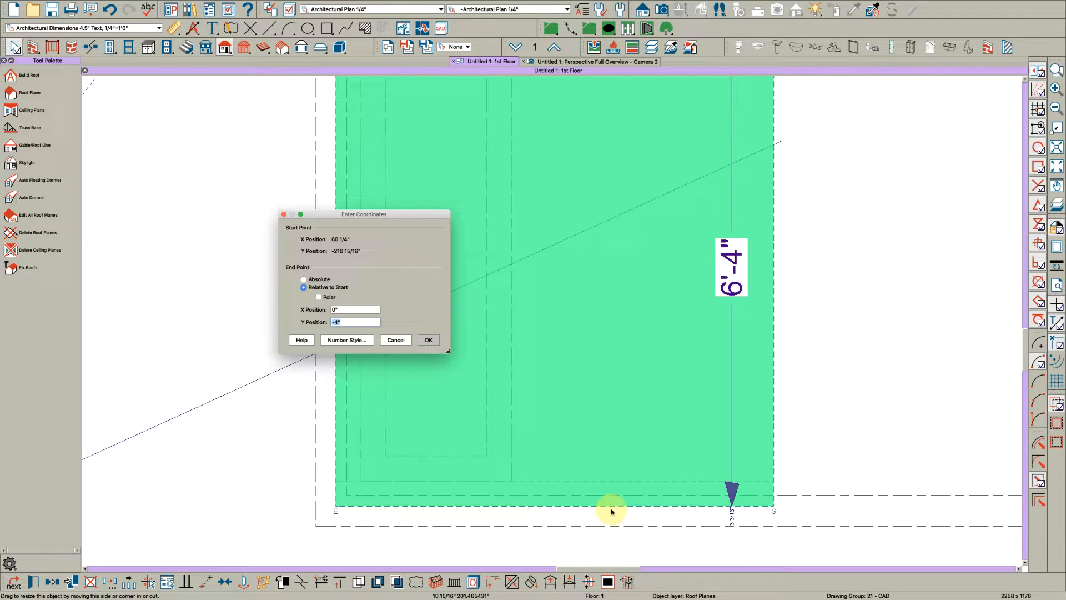
{"action": "key", "text": "Return"}
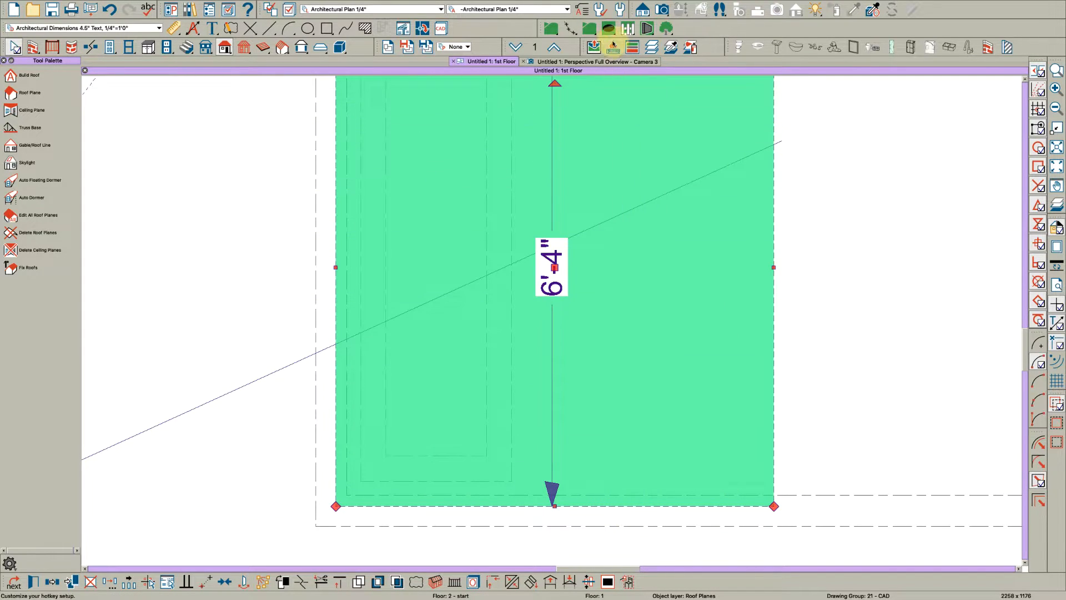
Examine the extended roof plane's front overhang and eave against the soffit crown from several angles in 3D
{"action": "left_click", "coordinate": [597, 62]}
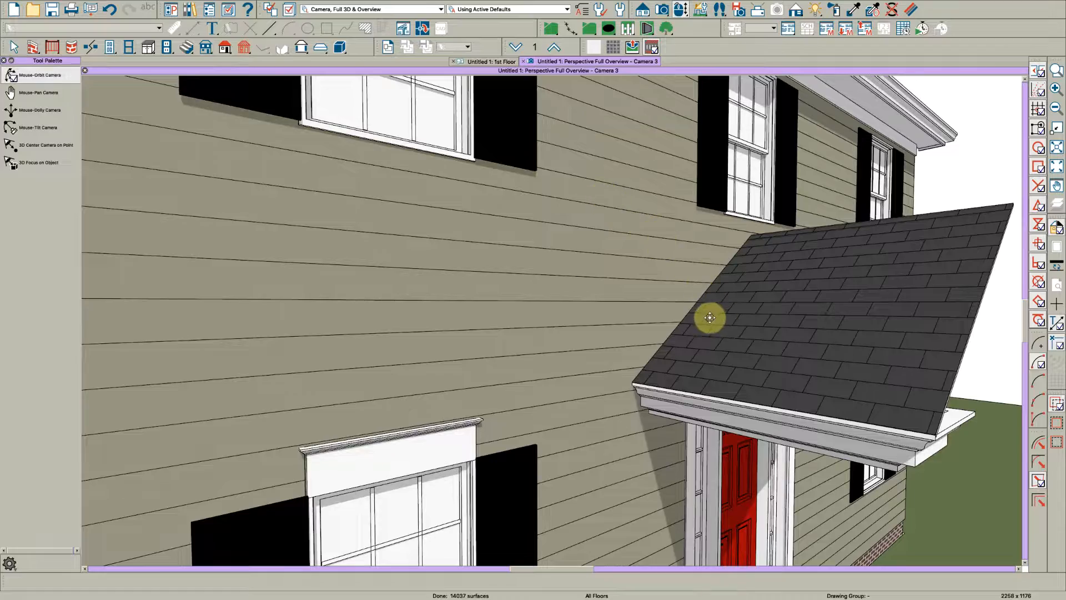
{"action": "scroll", "coordinate": [709, 319], "scroll_direction": "down", "scroll_amount": 1}
{"action": "left_click_drag", "start_coordinate": [830, 367], "coordinate": [762, 364]}
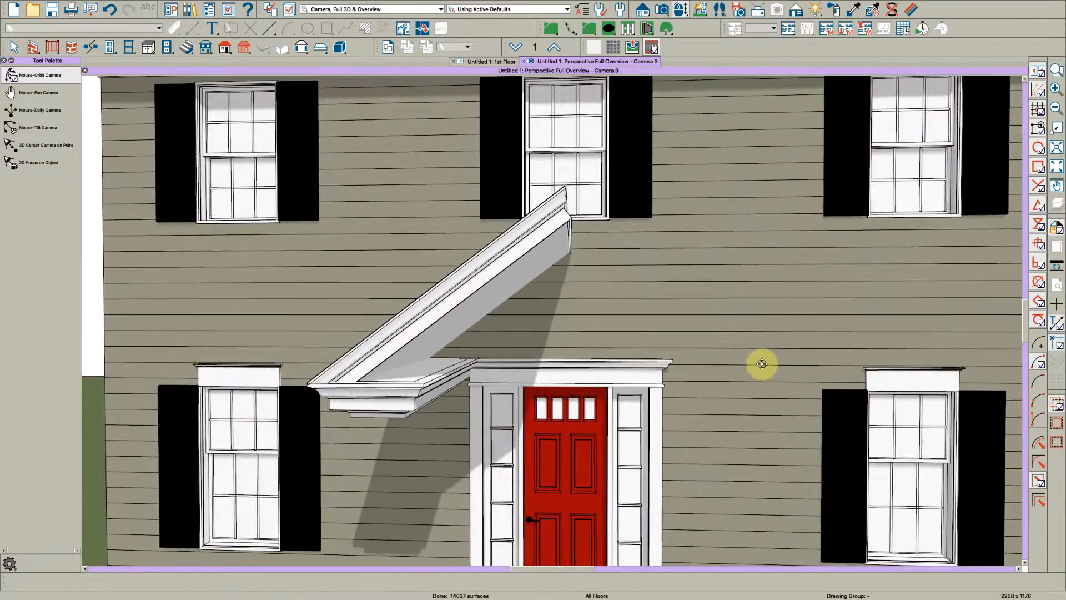
{"action": "scroll", "coordinate": [616, 403], "scroll_direction": "down", "scroll_amount": 1}
{"action": "left_click_drag", "start_coordinate": [475, 390], "coordinate": [448, 405]}
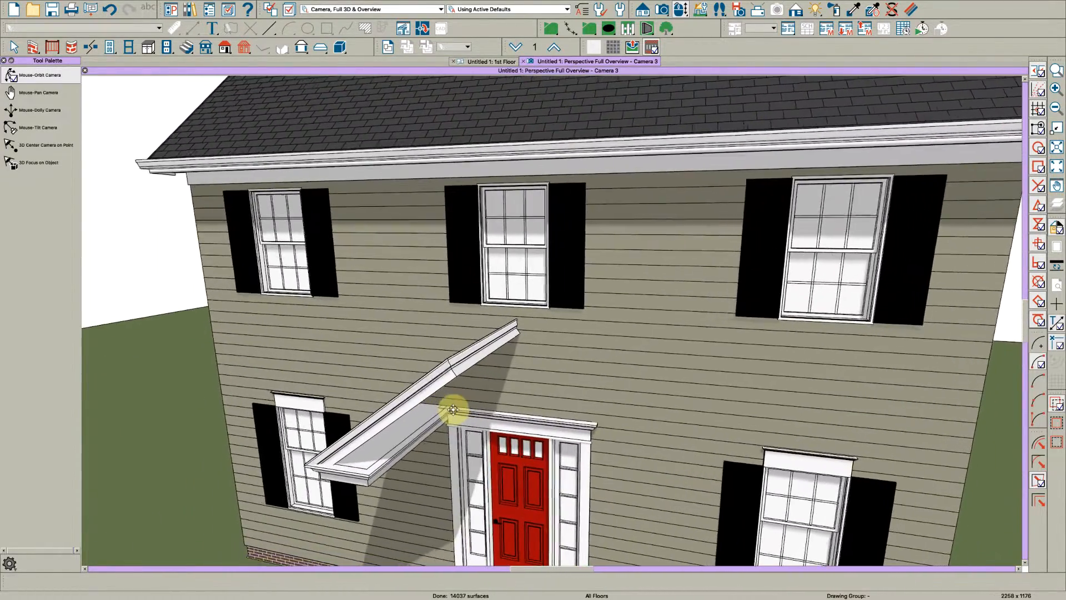
{"action": "scroll", "coordinate": [335, 459], "scroll_direction": "up", "scroll_amount": 3}
{"action": "scroll", "coordinate": [334, 459], "scroll_direction": "down", "scroll_amount": 2}
{"action": "left_click_drag", "start_coordinate": [334, 452], "coordinate": [381, 438]}
{"action": "key", "text": "space"}
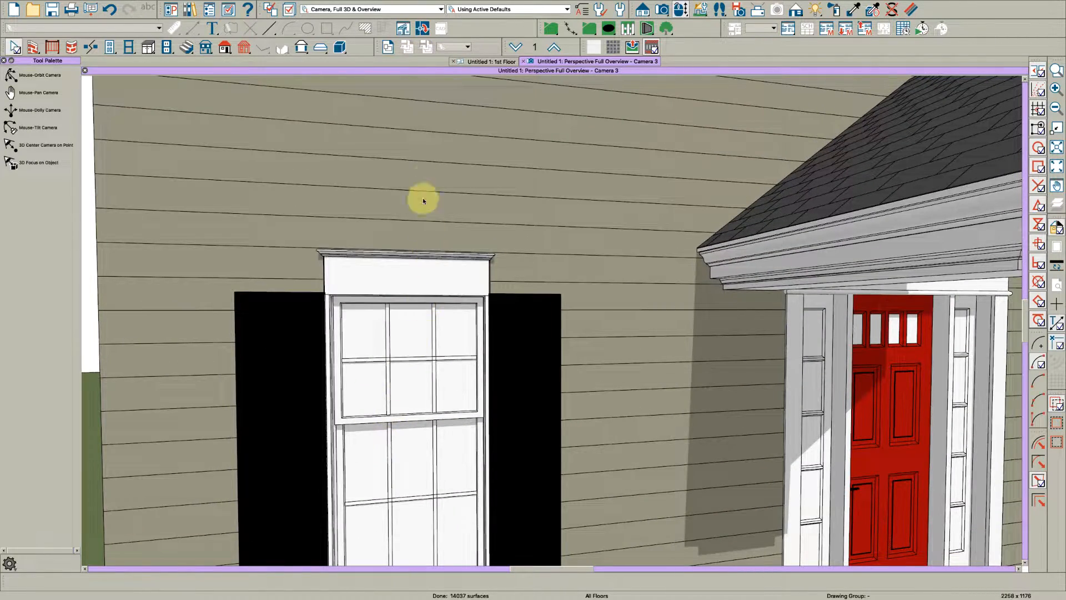
Pull the roof plane's front edge back toward the house with a relative Y offset, making the plane 6'-3 1/2" long
{"action": "left_click", "coordinate": [492, 62]}
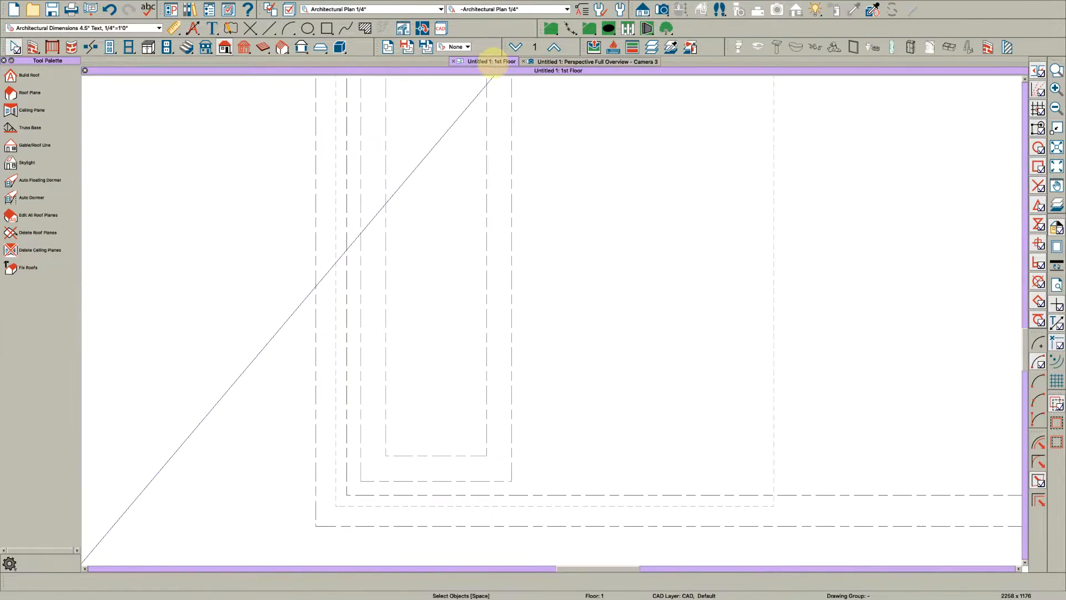
{"action": "left_click", "coordinate": [544, 508]}
{"action": "left_click", "coordinate": [548, 505]}
{"action": "left_click_drag", "start_coordinate": [550, 505], "coordinate": [550, 483]}
{"action": "key", "text": "Tab"}
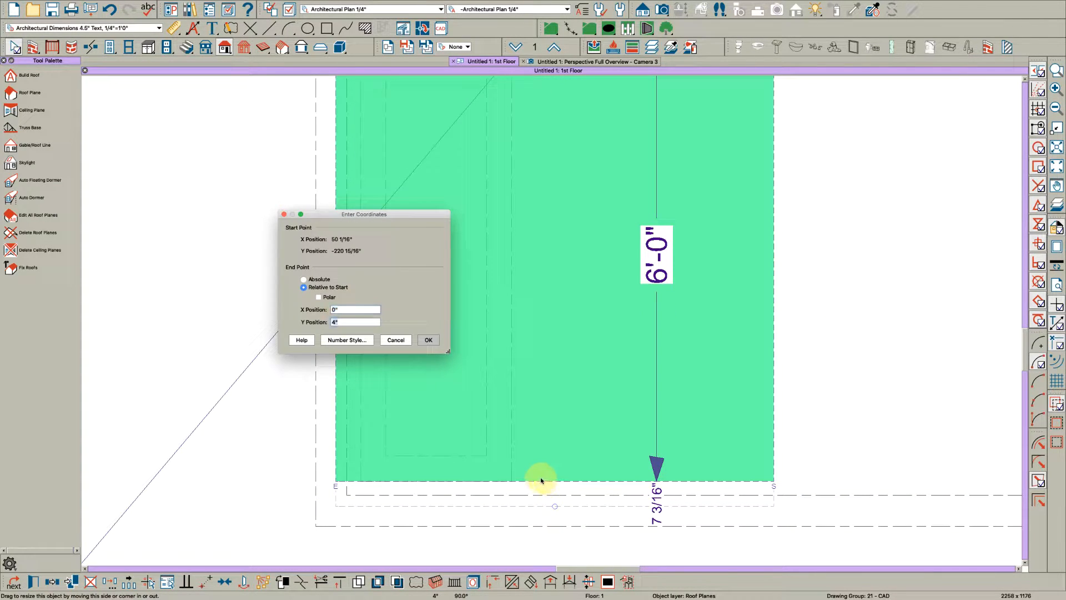
{"action": "key", "text": "Return"}
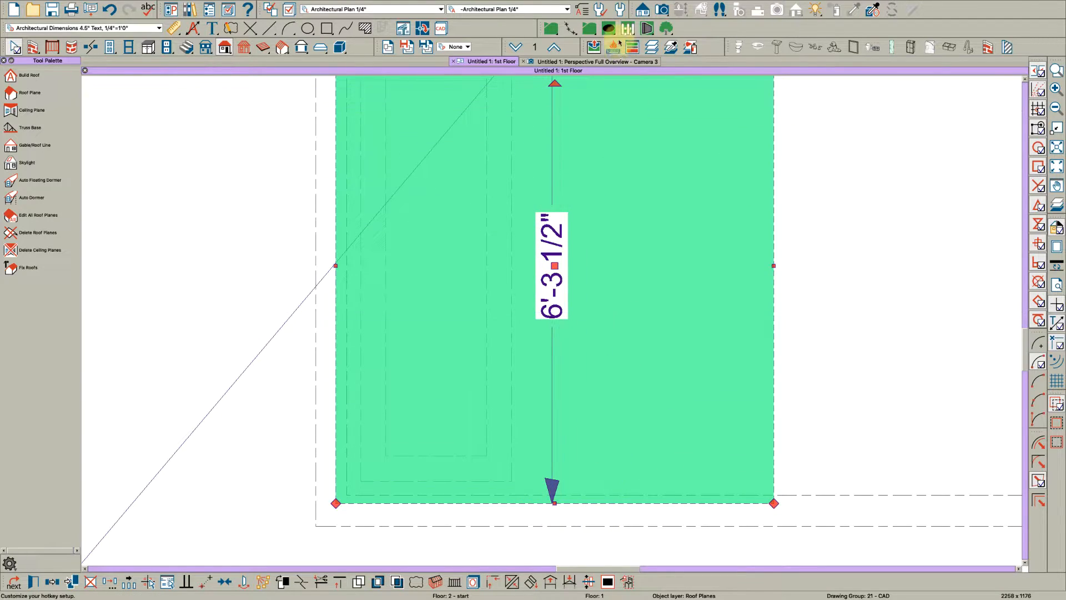
Examine the porch roof plane's underside, front edge and soffit return from below and from the front
{"action": "left_click", "coordinate": [610, 63]}
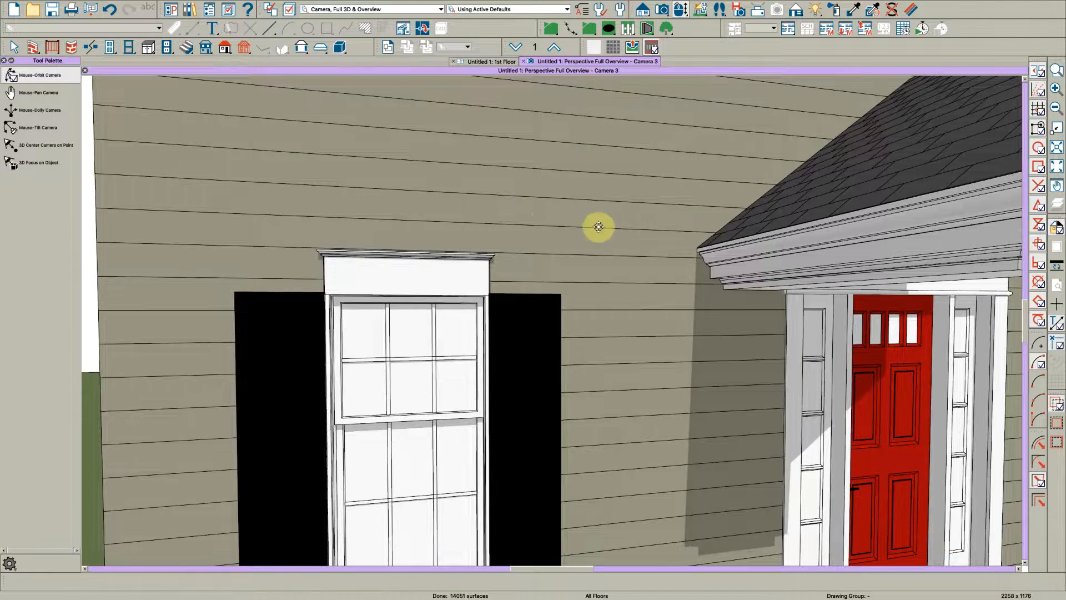
{"action": "scroll", "coordinate": [667, 238], "scroll_direction": "down", "scroll_amount": 5}
{"action": "scroll", "coordinate": [665, 252], "scroll_direction": "up", "scroll_amount": 4}
{"action": "left_click_drag", "start_coordinate": [666, 251], "coordinate": [628, 250]}
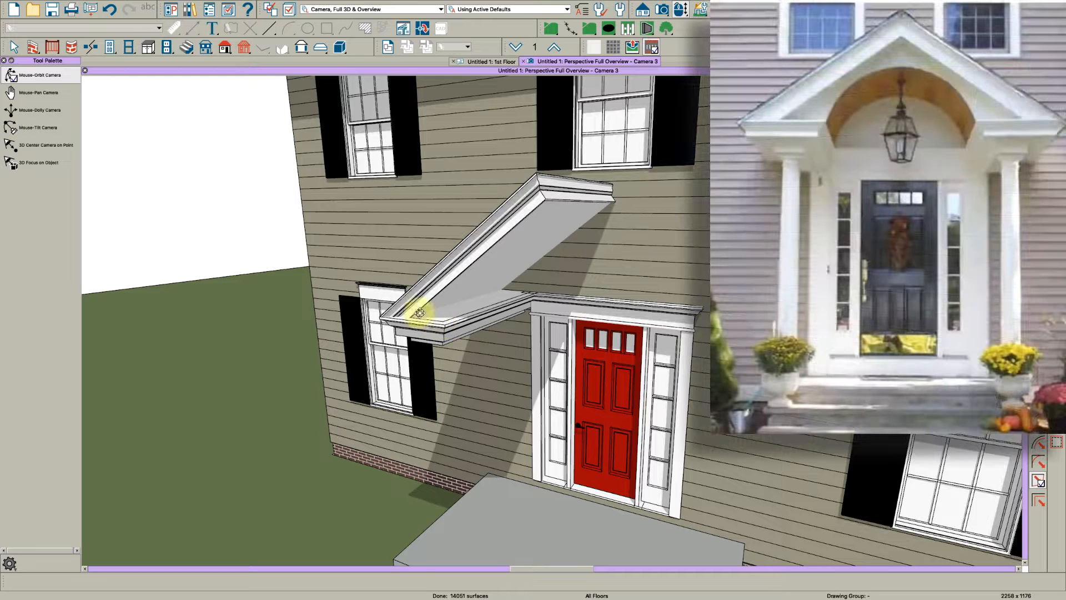
{"action": "scroll", "coordinate": [419, 312], "scroll_direction": "up", "scroll_amount": 2}
{"action": "key", "text": "space"}
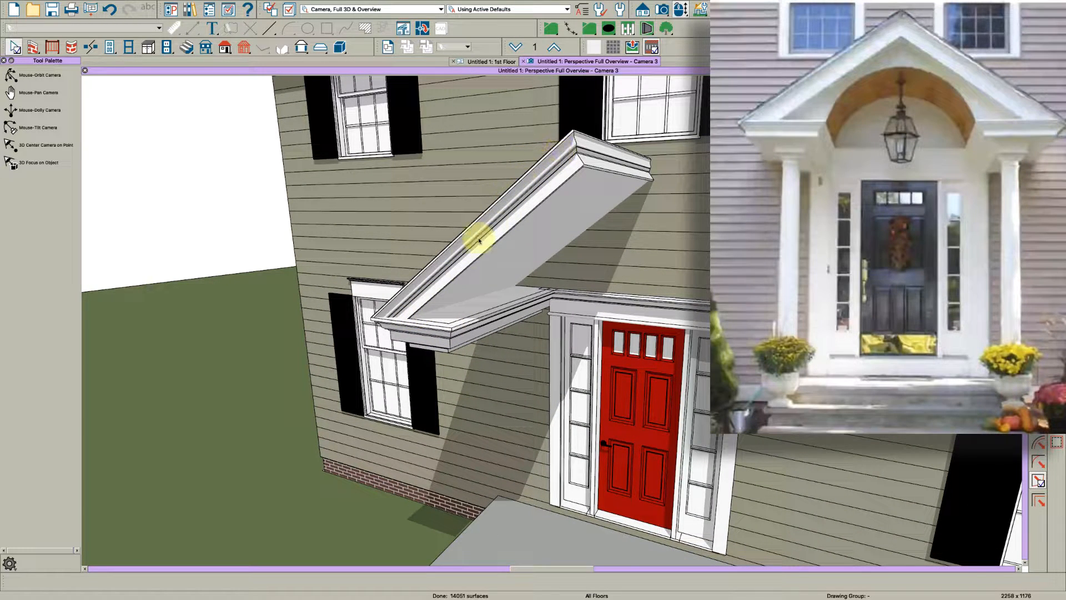
{"action": "key", "text": "space"}
{"action": "mouse_move", "coordinate": [393, 317]}
{"action": "left_mouse_down"}
{"action": "mouse_move", "coordinate": [374, 326]}
{"action": "mouse_move", "coordinate": [385, 358]}
{"action": "mouse_move", "coordinate": [368, 435]}
{"action": "mouse_move", "coordinate": [400, 428]}
{"action": "mouse_move", "coordinate": [400, 405]}
{"action": "mouse_move", "coordinate": [438, 392]}
{"action": "mouse_move", "coordinate": [552, 388]}
{"action": "mouse_move", "coordinate": [552, 399]}
{"action": "left_mouse_up"}
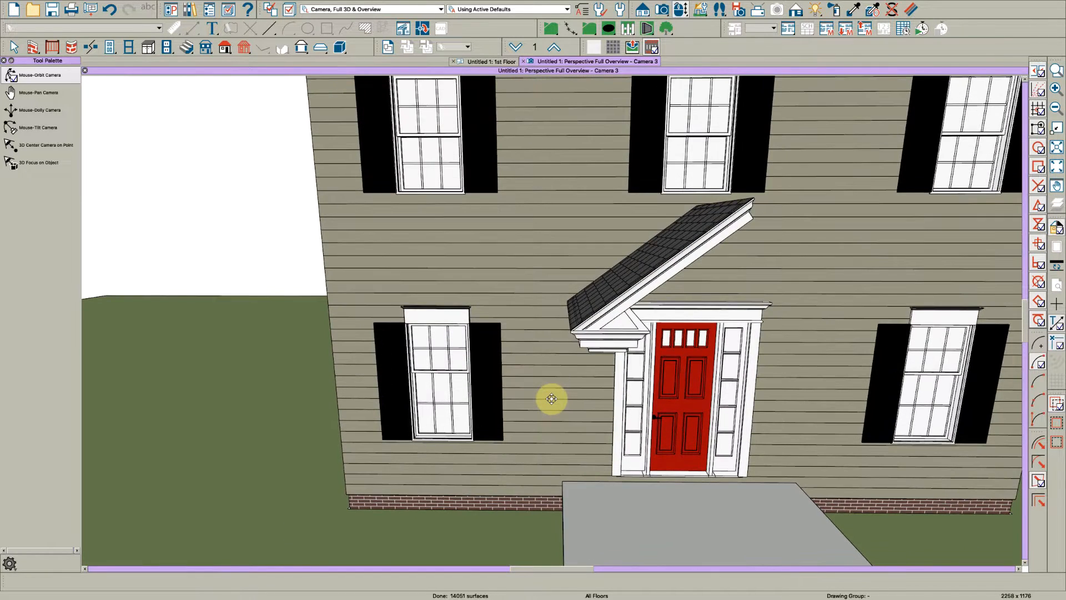
Shorten the roof plane's ridge side in plan so its edge lines up with the center of the front door
{"action": "left_click", "coordinate": [506, 61]}
{"action": "scroll", "coordinate": [436, 300], "scroll_direction": "down", "scroll_amount": 2}
{"action": "scroll", "coordinate": [645, 257], "scroll_direction": "up", "scroll_amount": 1}
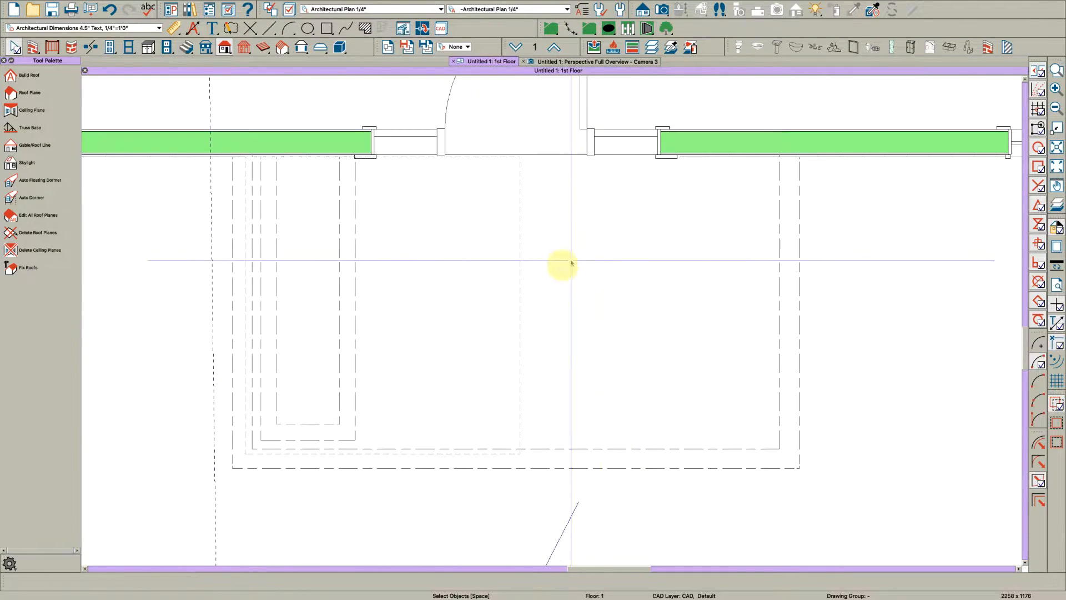
{"action": "left_click", "coordinate": [522, 274]}
{"action": "left_click_drag", "start_coordinate": [519, 272], "coordinate": [507, 149]}
{"action": "key", "text": "Delete"}
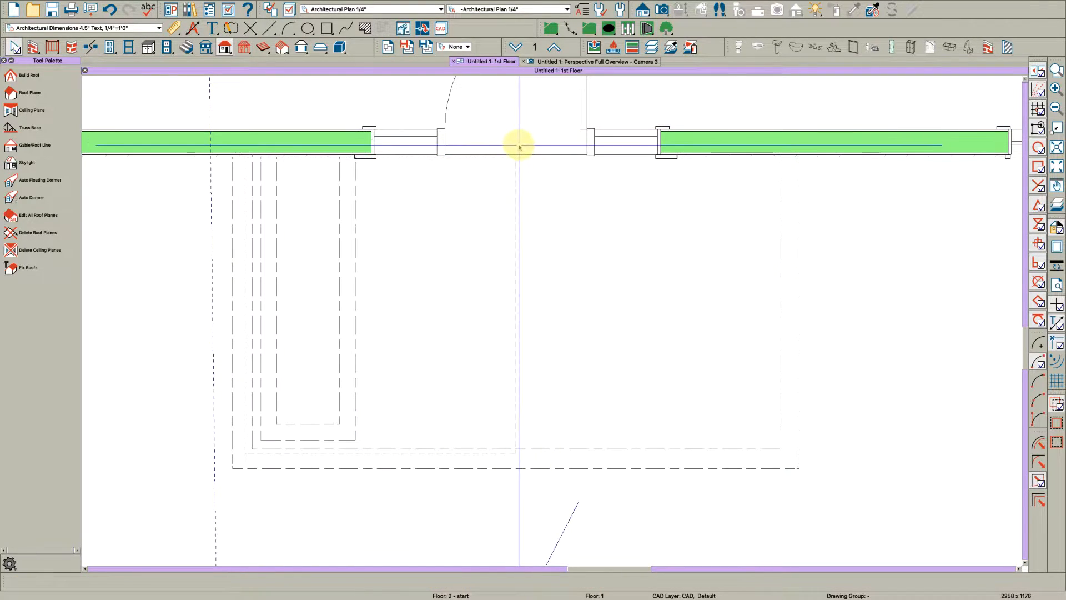
Select both stacked soffits and the roof plane, and mirror copies of them about the front door to complete the gable
{"action": "left_click", "coordinate": [556, 62]}
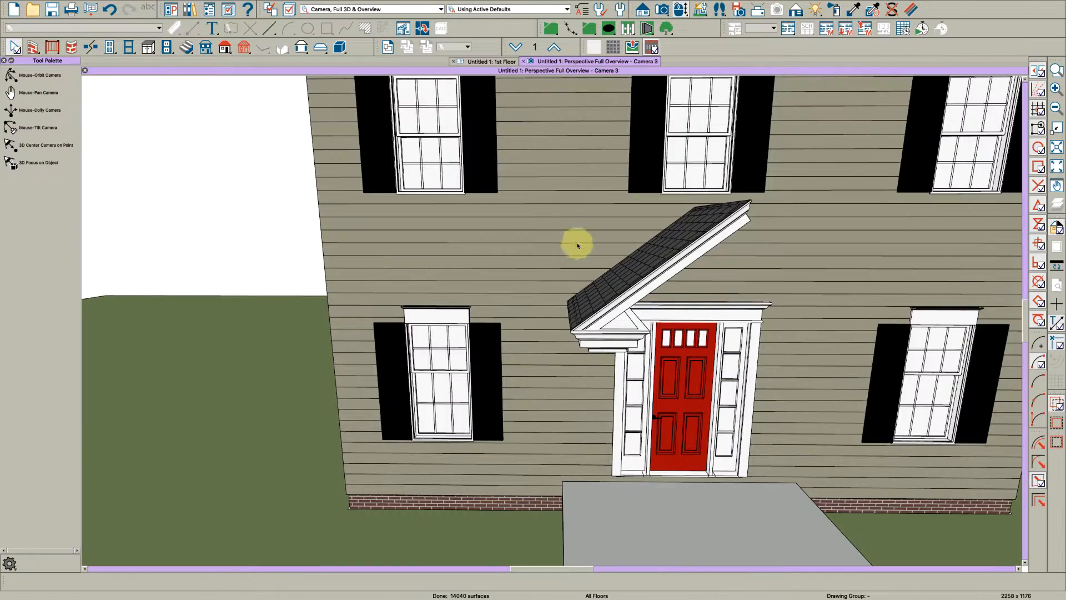
{"action": "left_click_drag", "start_coordinate": [623, 333], "coordinate": [602, 310]}
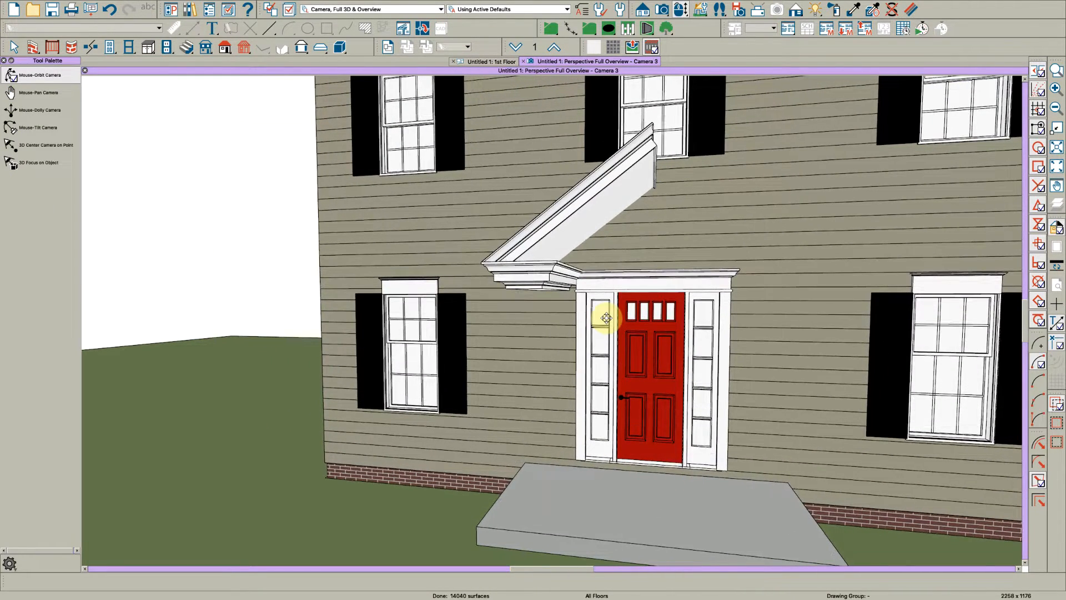
{"action": "left_click", "coordinate": [536, 292]}
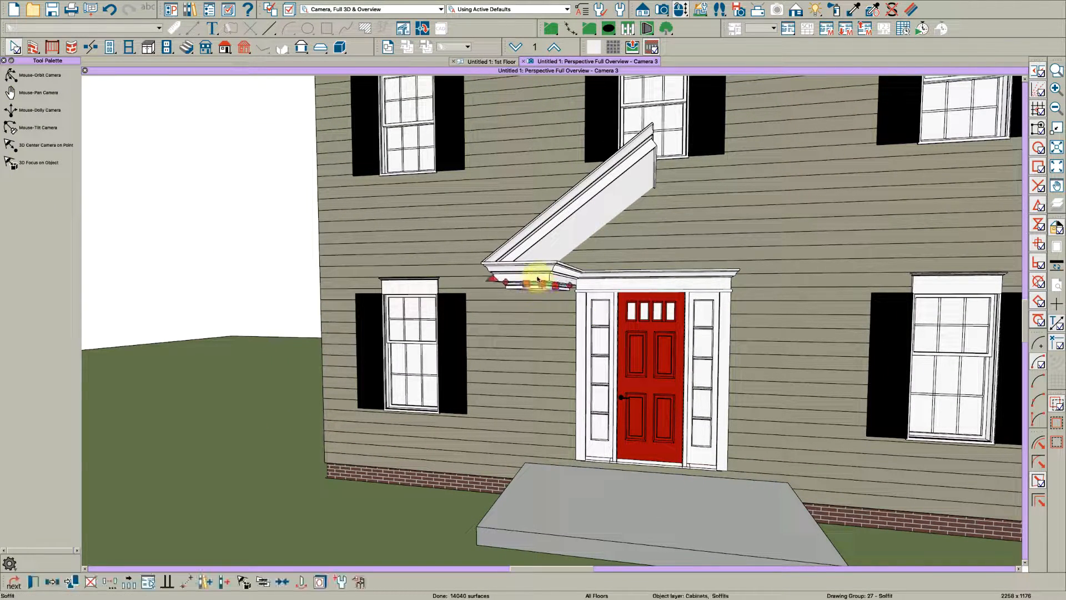
{"action": "left_click", "coordinate": [537, 276]}
{"action": "left_click", "coordinate": [547, 246], "text": "shift"}
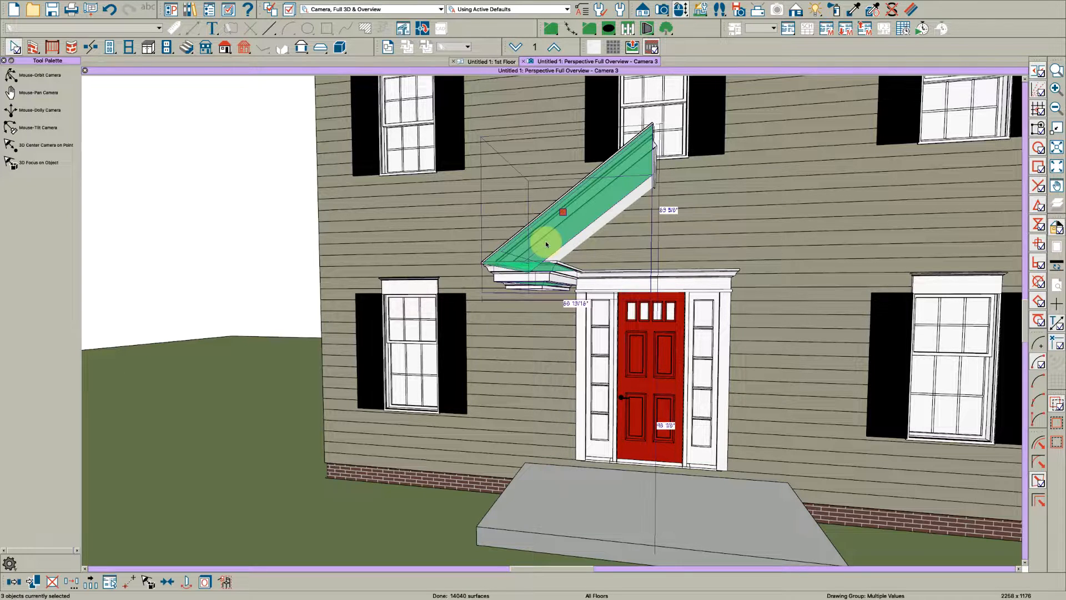
{"action": "left_click", "coordinate": [14, 582]}
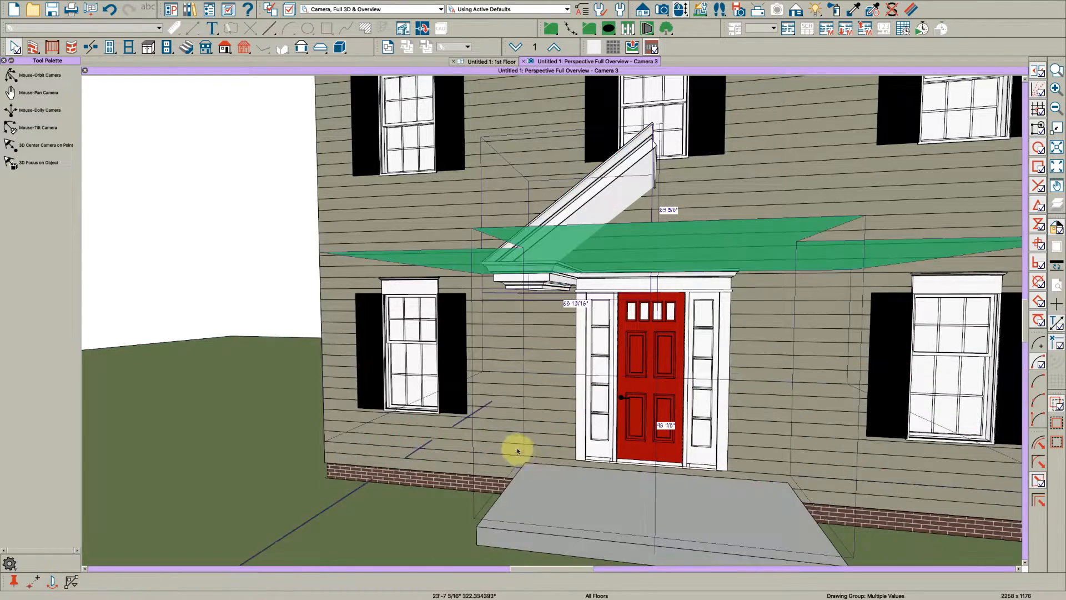
{"action": "left_click", "coordinate": [625, 463]}
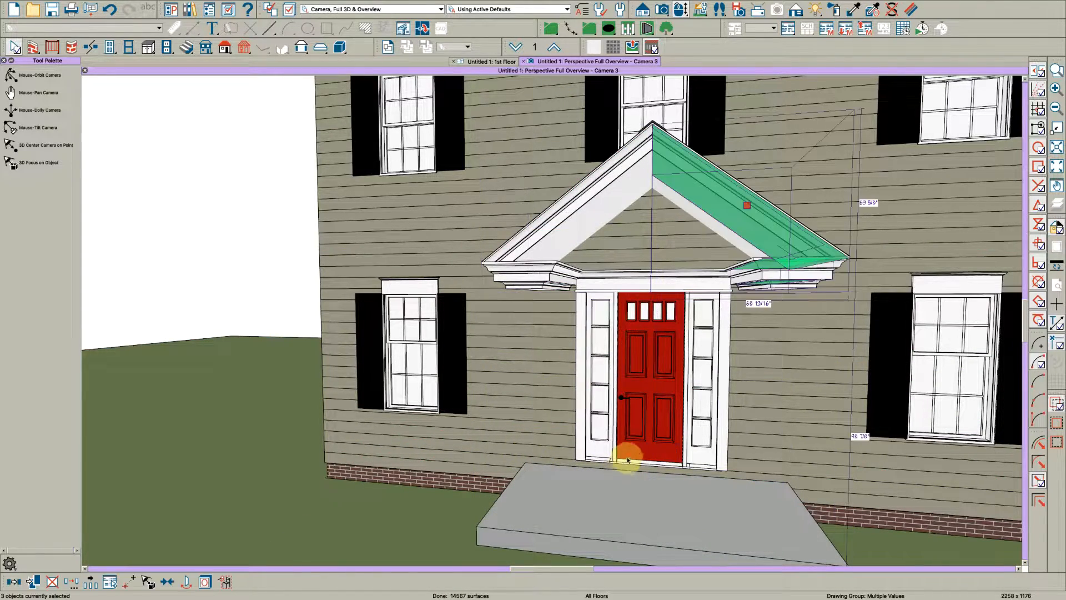
{"action": "middle_click_drag", "start_coordinate": [645, 374], "coordinate": [664, 363]}
{"action": "mouse_move", "coordinate": [664, 362]}
{"action": "left_mouse_down"}
{"action": "mouse_move", "coordinate": [623, 355]}
{"action": "mouse_move", "coordinate": [643, 352]}
{"action": "mouse_move", "coordinate": [648, 363]}
{"action": "left_mouse_up"}
{"action": "key", "text": "space"}
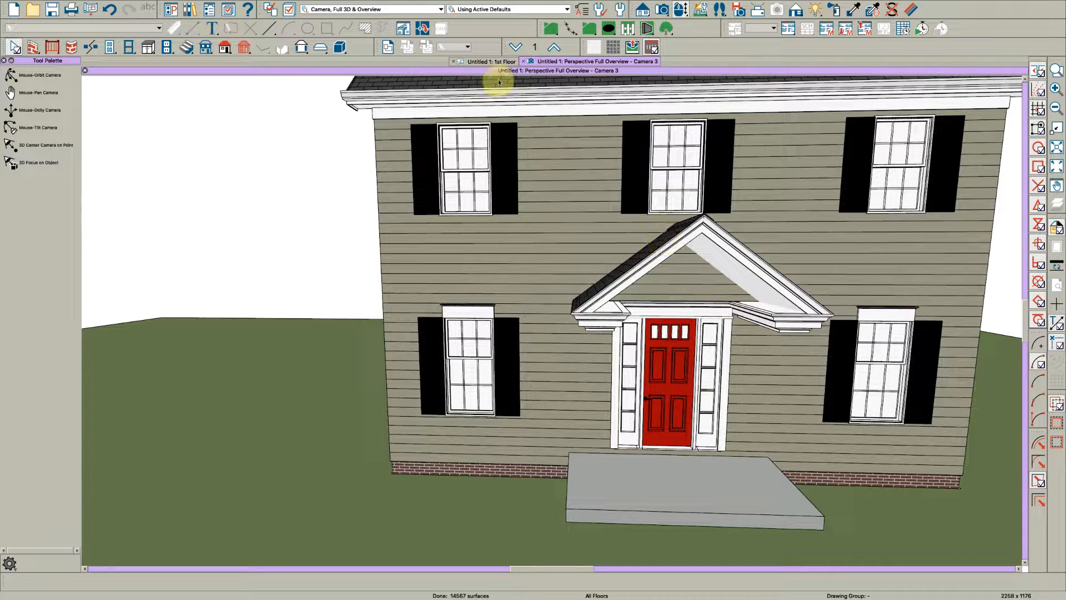
Create a cross section through the porch looking toward the house's front wall and door
{"action": "left_click", "coordinate": [493, 62]}
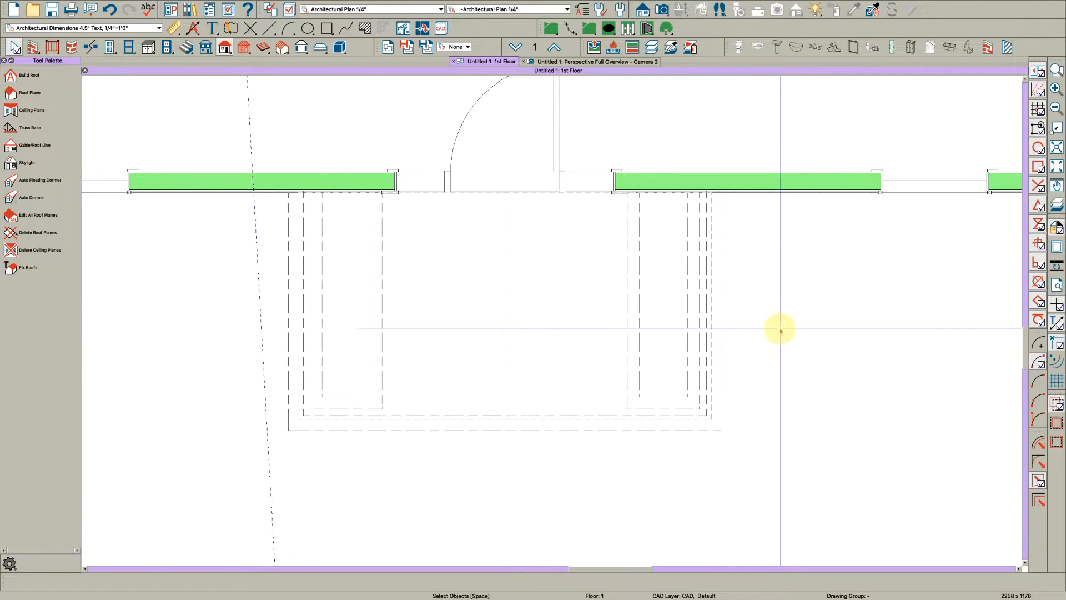
{"action": "key", "text": "s"}
{"action": "key", "text": "b"}
{"action": "left_click_drag", "start_coordinate": [767, 348], "coordinate": [760, 175]}
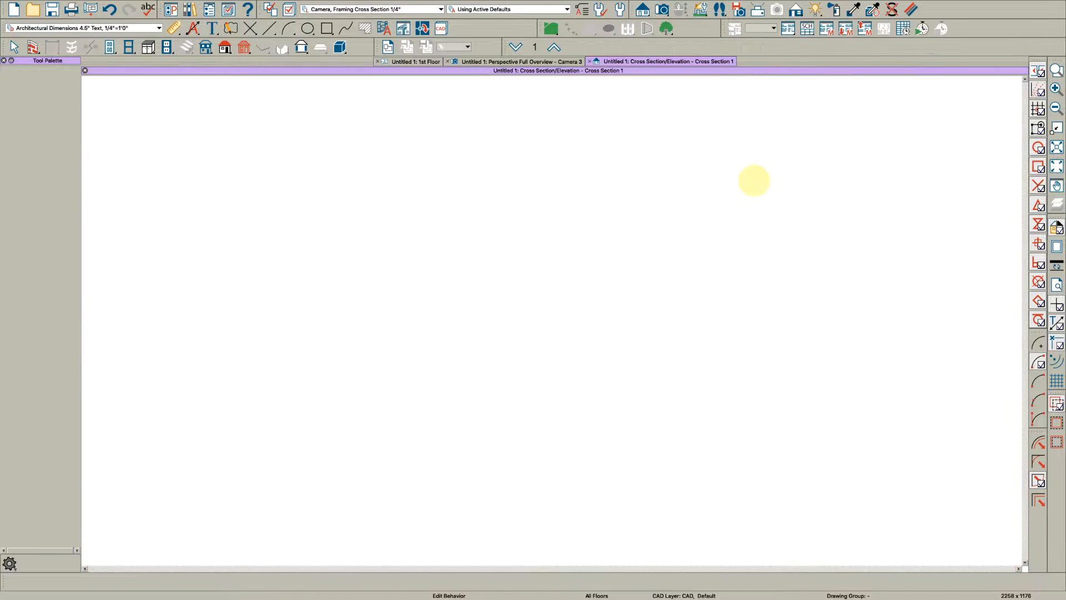
{"action": "scroll", "coordinate": [657, 333], "scroll_direction": "up", "scroll_amount": 2}
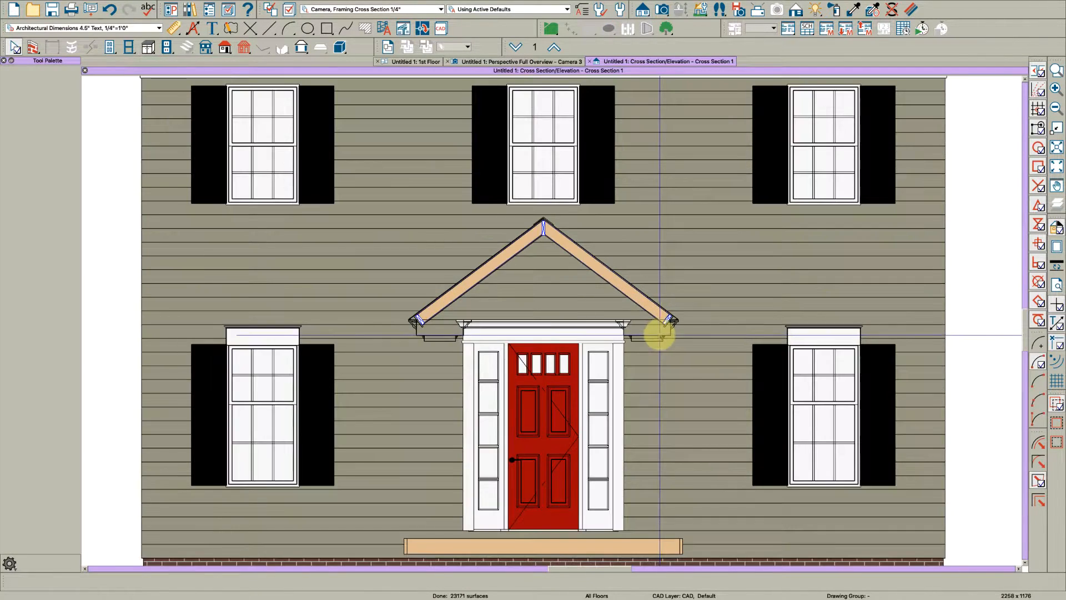
Create a CAD detail from the cross-section view and center on the porch gable linework
{"action": "left_click", "coordinate": [424, 29]}
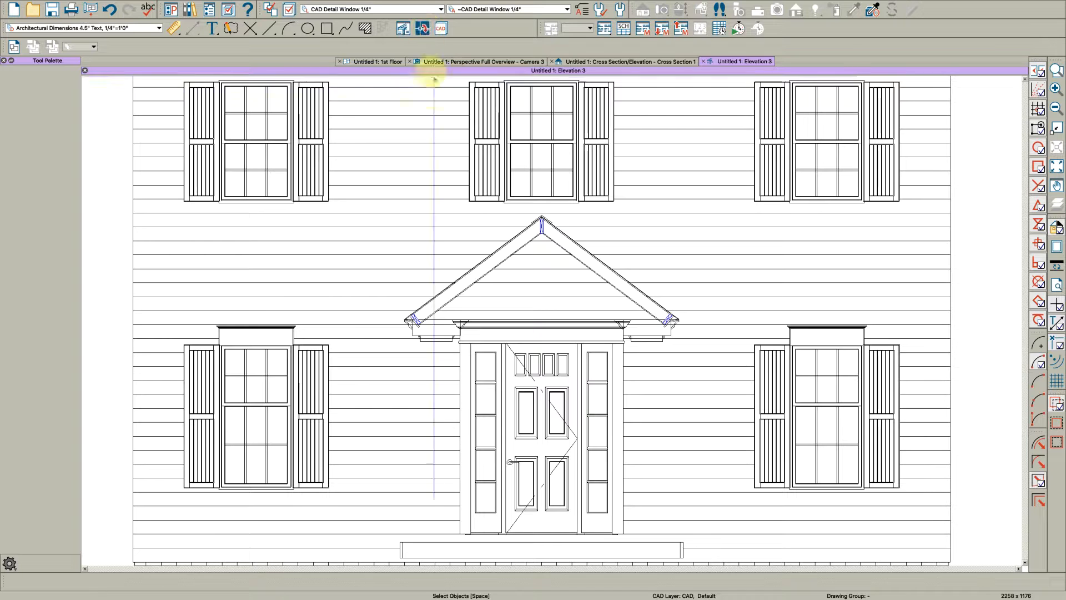
{"action": "scroll", "coordinate": [645, 282], "scroll_direction": "up", "scroll_amount": 2}
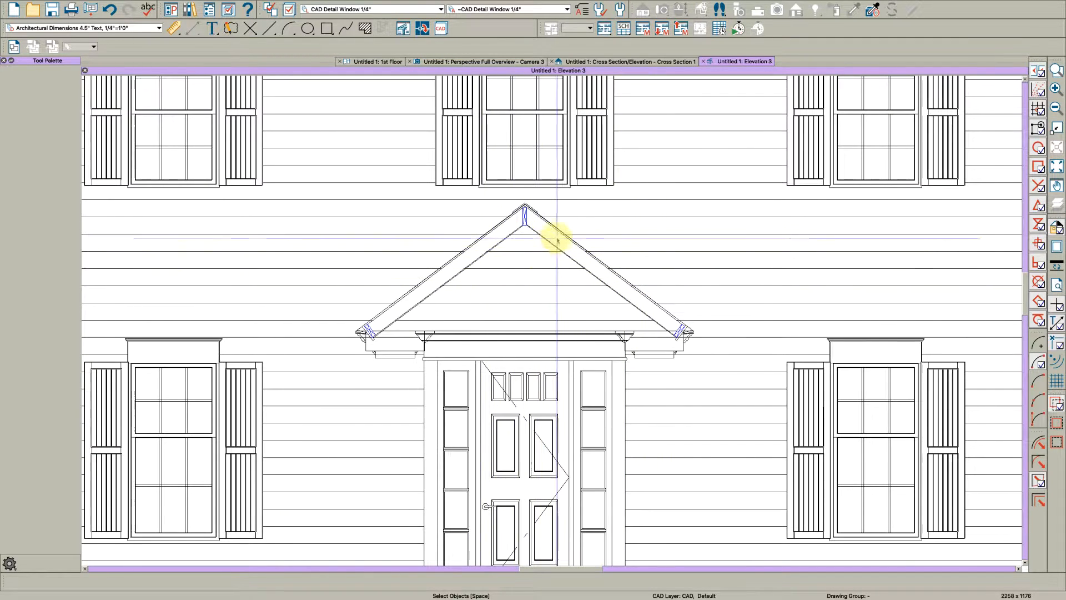
{"action": "scroll", "coordinate": [552, 235], "scroll_direction": "up", "scroll_amount": 1}
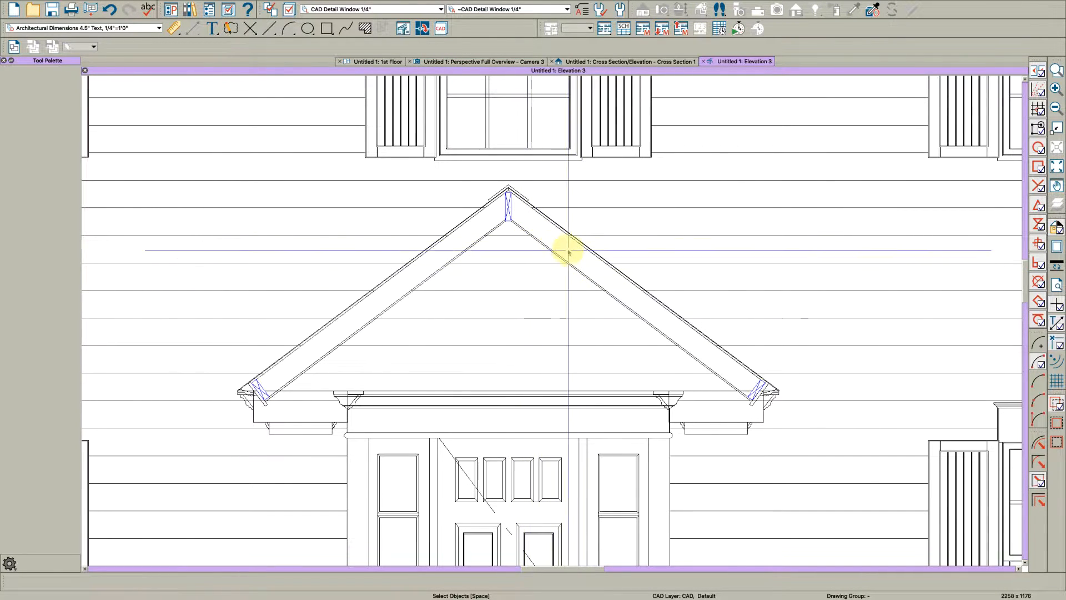
{"action": "scroll", "coordinate": [572, 259], "scroll_direction": "down", "scroll_amount": 1}
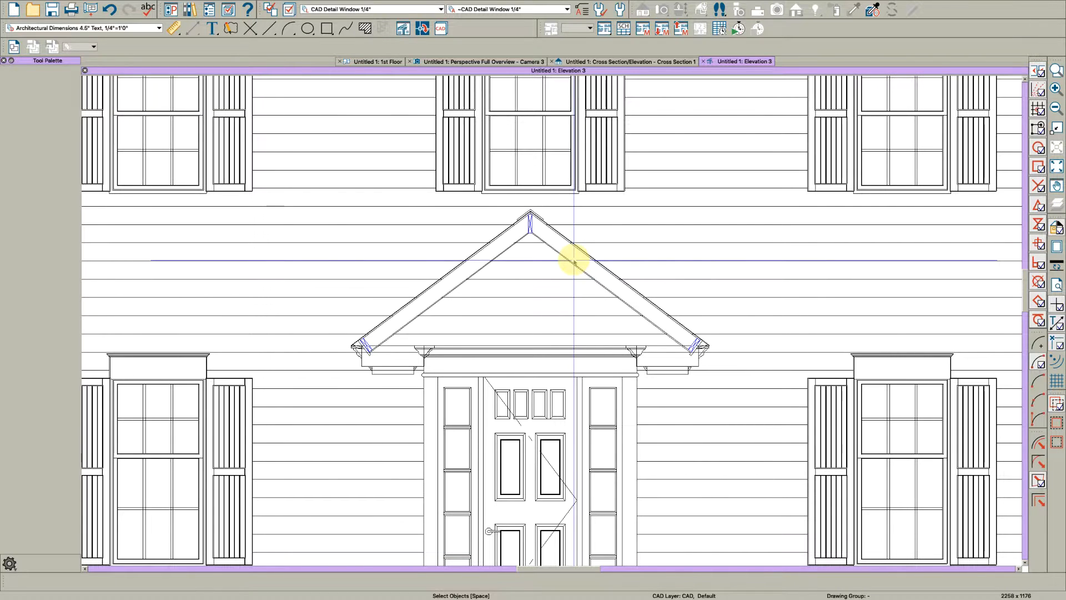
{"action": "scroll", "coordinate": [533, 357], "scroll_direction": "down", "scroll_amount": 3}
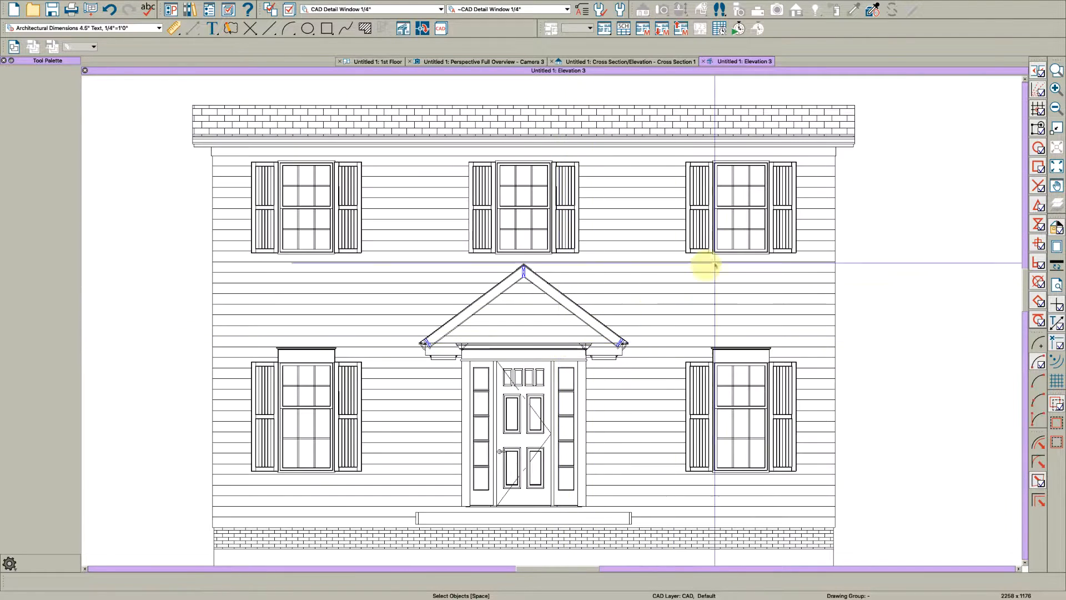
Delete the main roof and second-floor window linework from the CAD detail
{"action": "scroll", "coordinate": [715, 266], "scroll_direction": "down", "scroll_amount": 2}
{"action": "left_click_drag", "start_coordinate": [840, 269], "coordinate": [288, 121]}
{"action": "key", "text": "Delete"}
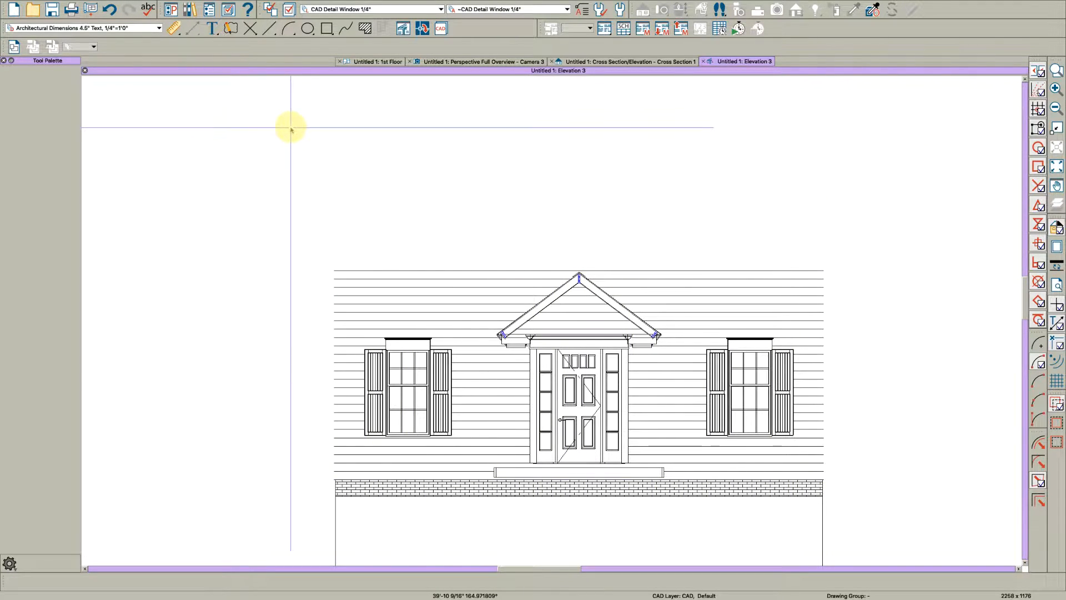
Select all the linework in the CAD detail and assign it to the Audio/Video layer
{"action": "key", "text": "ctrl+a"}
{"action": "key", "text": "ctrl+e"}
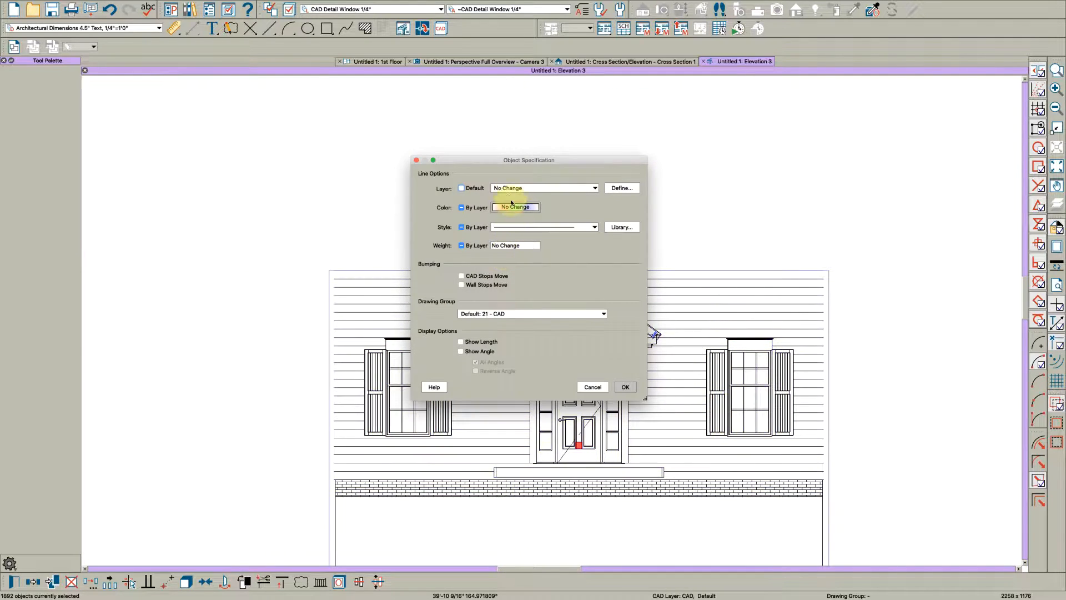
{"action": "left_click", "coordinate": [509, 189]}
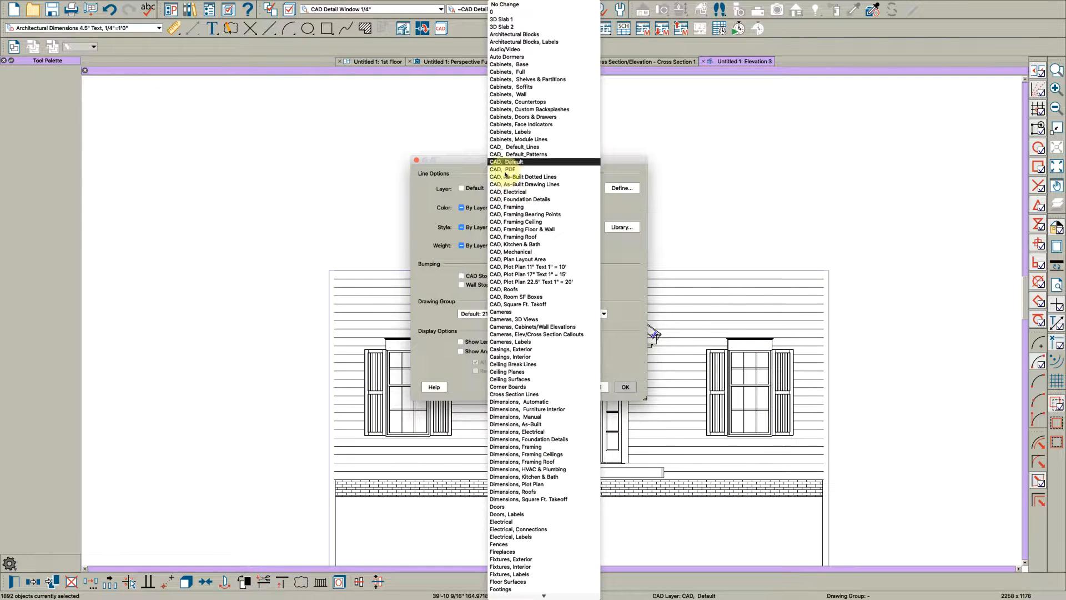
{"action": "left_click", "coordinate": [524, 51]}
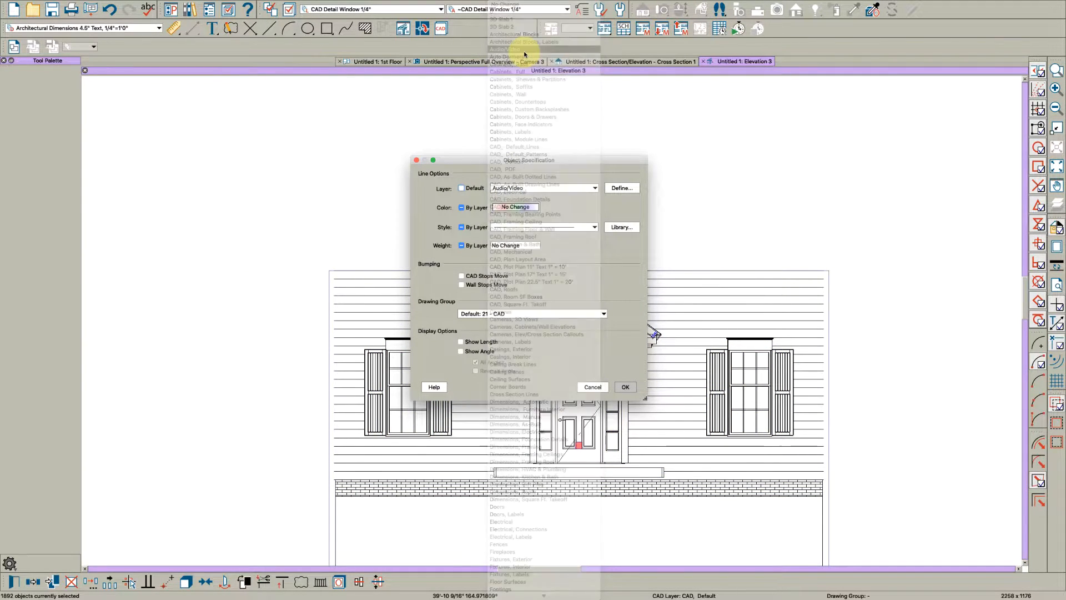
Set the Audio/Video layer's color to light gray and apply the layer assignment to the selected linework
{"action": "left_click", "coordinate": [622, 189]}
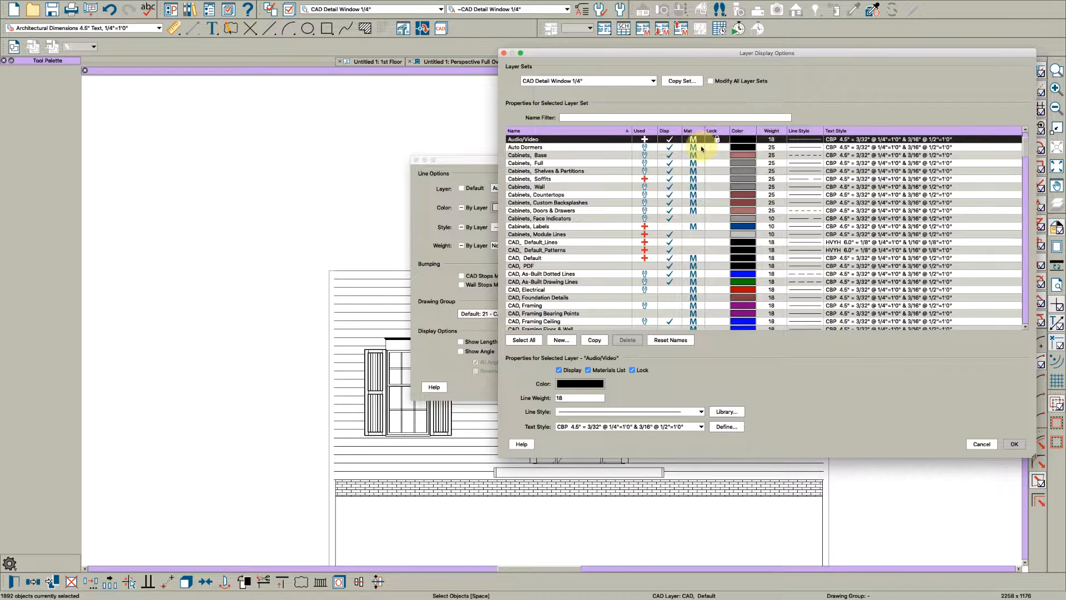
{"action": "left_click", "coordinate": [744, 142]}
{"action": "left_click", "coordinate": [758, 264]}
{"action": "left_click", "coordinate": [759, 470]}
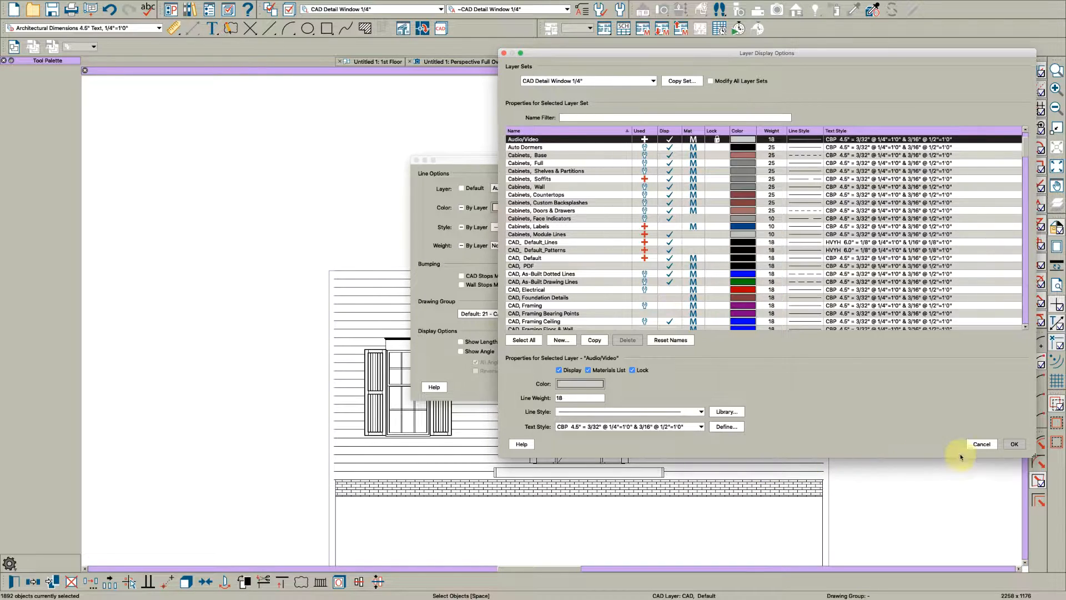
{"action": "left_click", "coordinate": [1014, 444]}
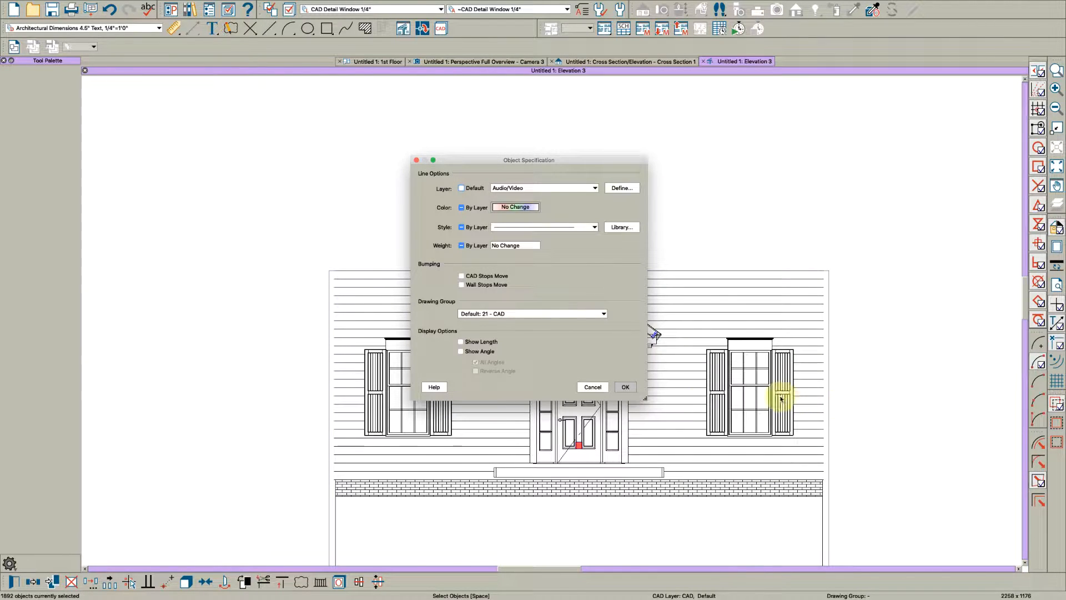
{"action": "left_click", "coordinate": [623, 387]}
{"action": "left_click", "coordinate": [650, 382]}
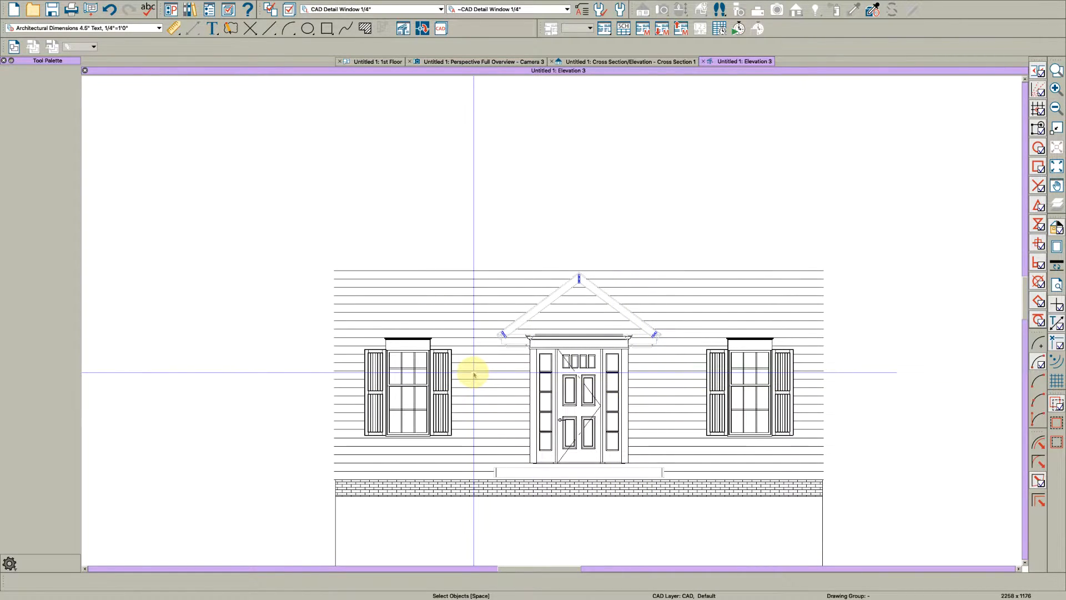
Unlock the Audio/Video layer and select a siding line beside the front door
{"action": "key", "text": "l"}
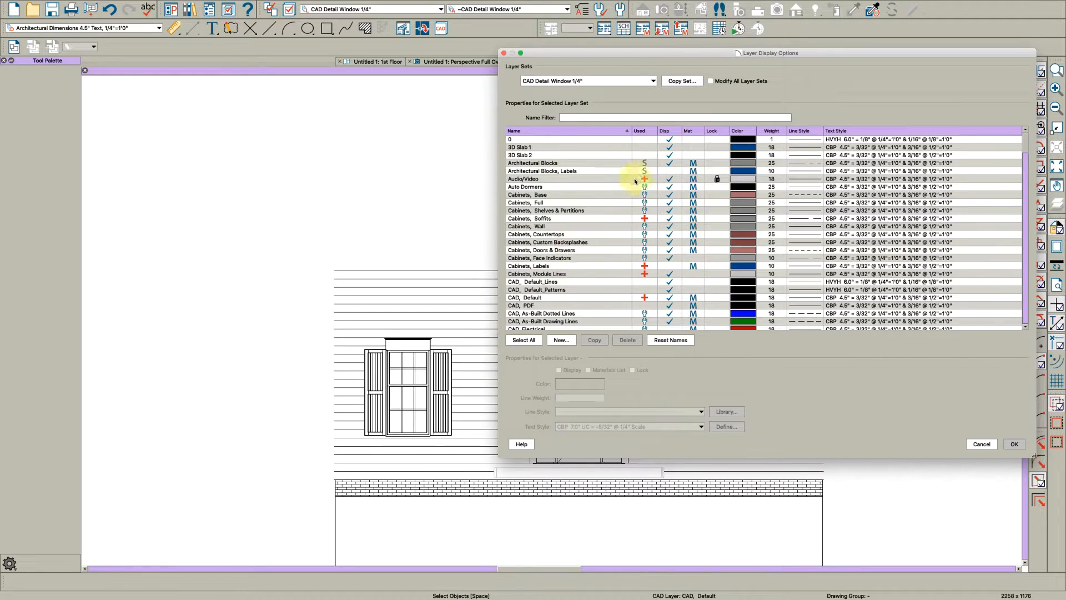
{"action": "left_click", "coordinate": [719, 179]}
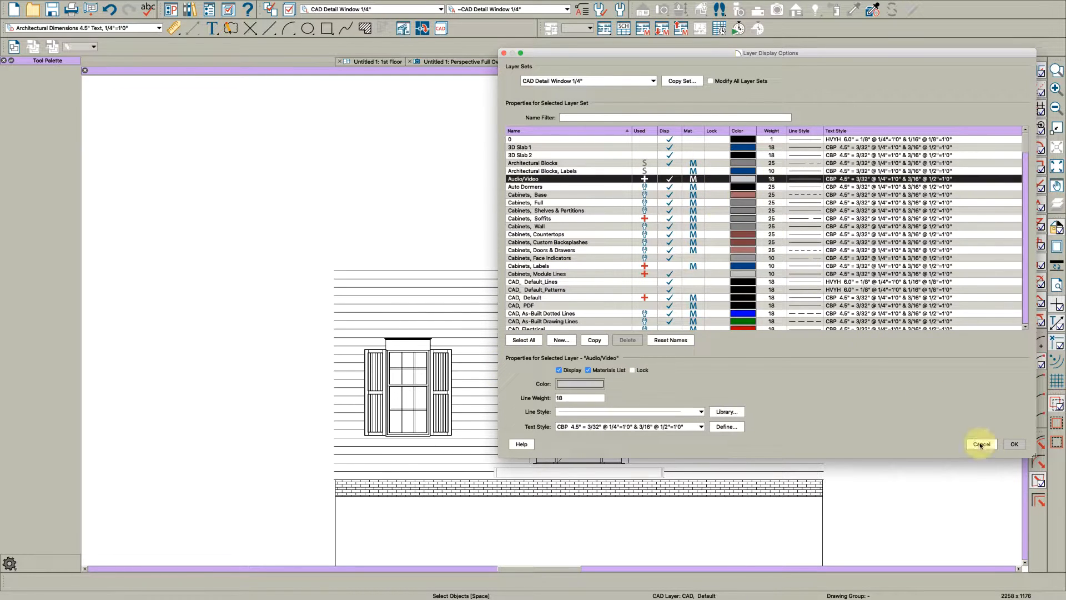
{"action": "left_click", "coordinate": [1006, 444]}
{"action": "left_click", "coordinate": [490, 387]}
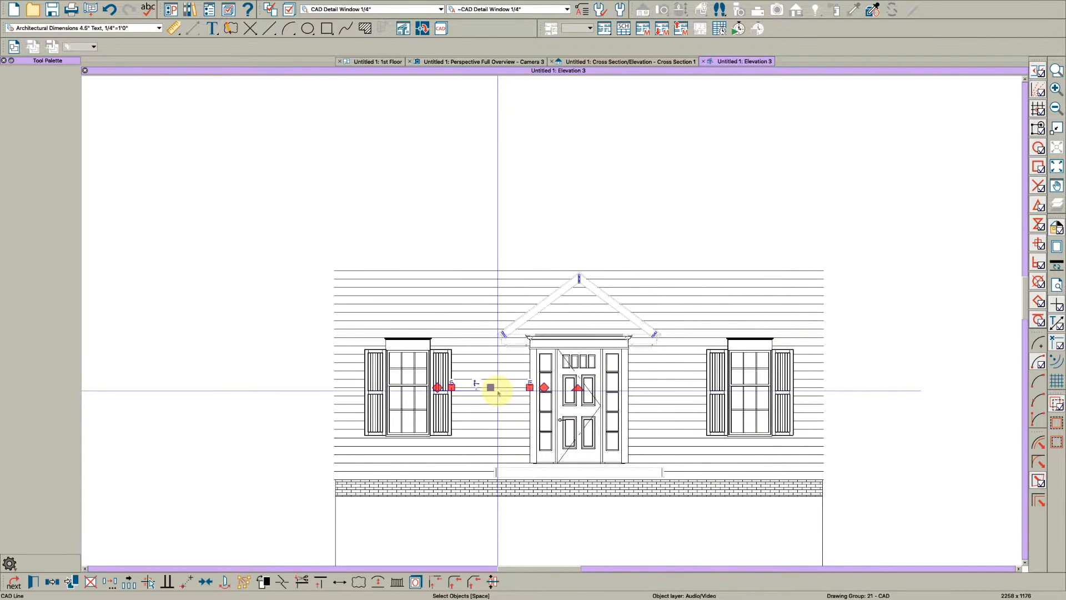
Set the color of all the detail's linework to By Layer, and check the Audio/Video layer's display settings
{"action": "key", "text": "ctrl+a"}
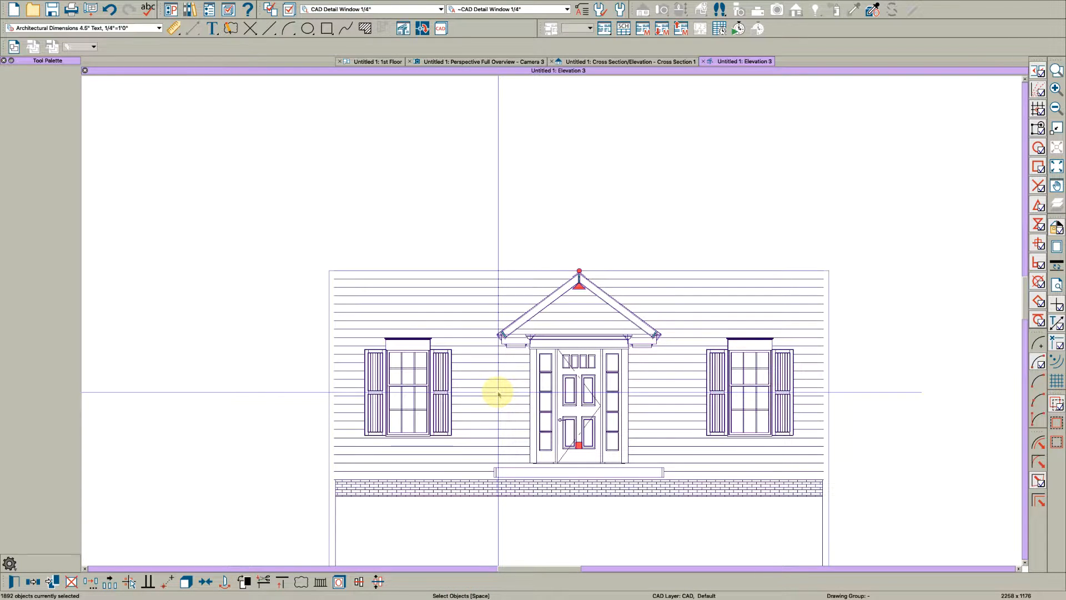
{"action": "key", "text": "ctrl+e"}
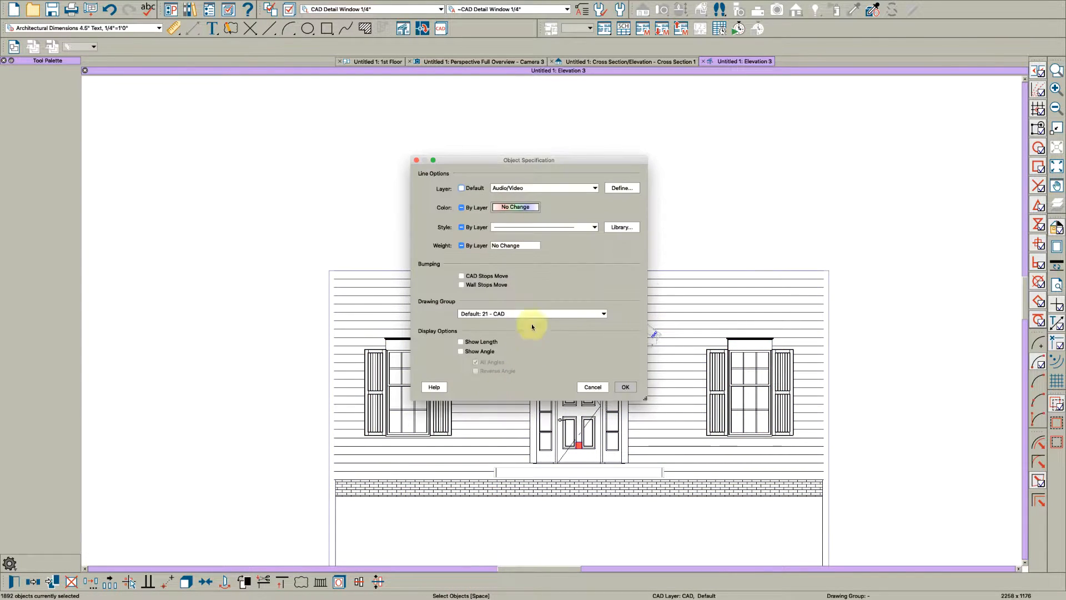
{"action": "left_click", "coordinate": [504, 207]}
{"action": "left_click", "coordinate": [468, 209]}
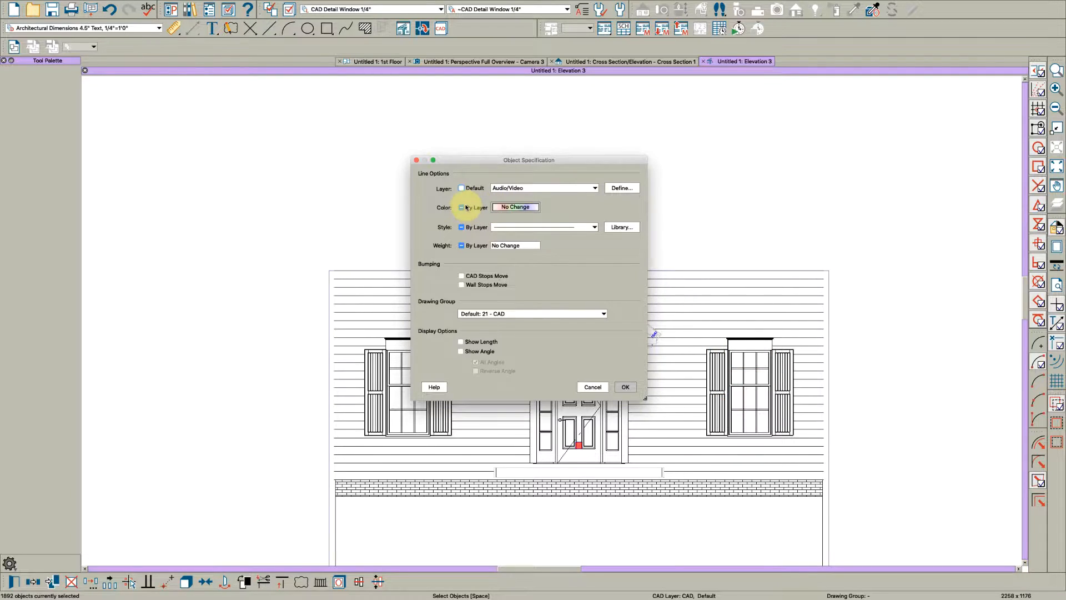
{"action": "left_click", "coordinate": [625, 387]}
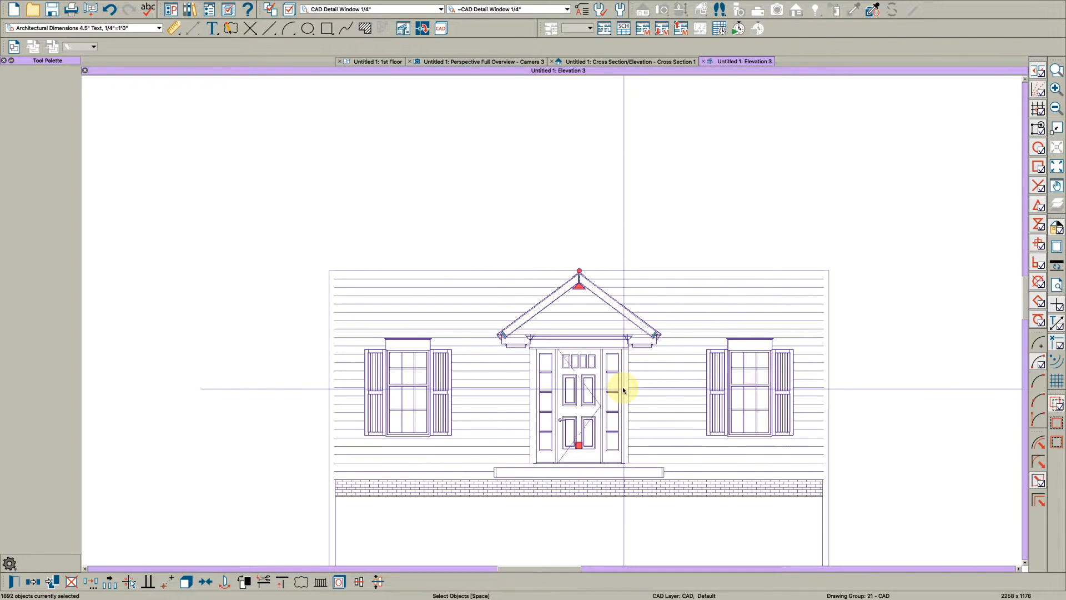
{"action": "double_click", "coordinate": [624, 391]}
{"action": "left_click", "coordinate": [617, 188]}
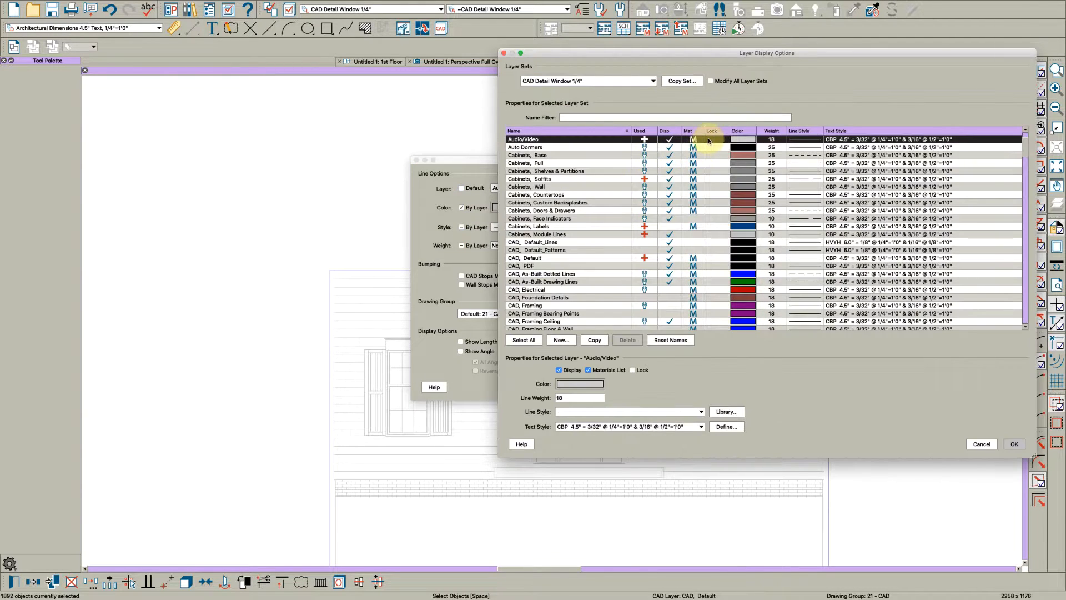
{"action": "left_click", "coordinate": [1015, 443]}
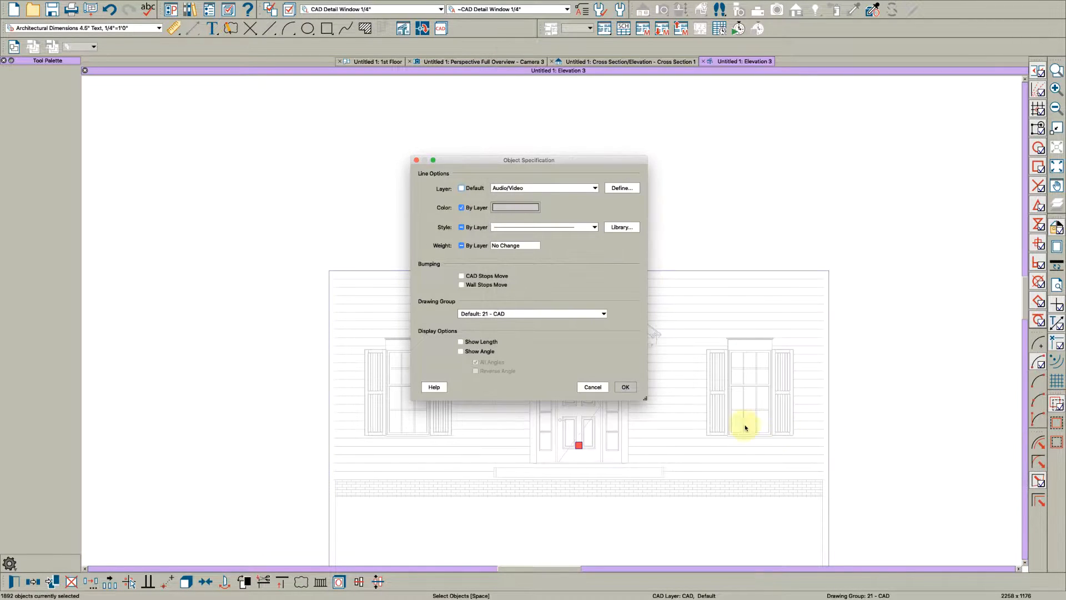
{"action": "left_click", "coordinate": [626, 388]}
Bring the ridge at the peak of the porch gable into close view
{"action": "scroll", "coordinate": [605, 355], "scroll_direction": "up", "scroll_amount": 5}
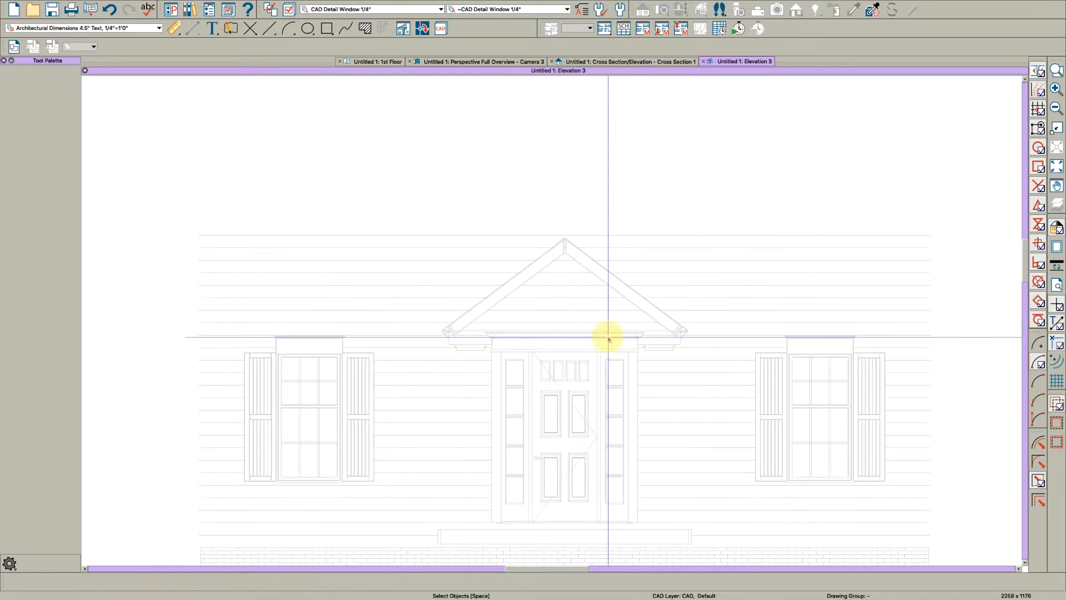
{"action": "scroll", "coordinate": [570, 256], "scroll_direction": "down", "scroll_amount": 2}
{"action": "scroll", "coordinate": [571, 220], "scroll_direction": "up", "scroll_amount": 4}
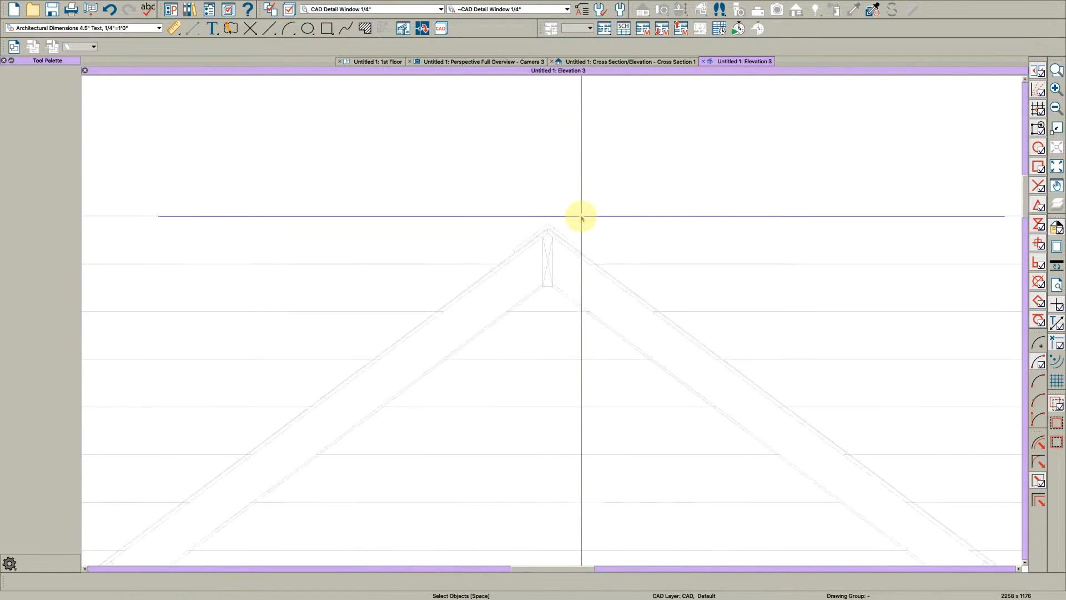
Draw a vertical centreline about 17'-6" long from the gable peak down past the front door to below the foundation
{"action": "key", "text": "1"}
{"action": "key", "text": "1"}
{"action": "scroll", "coordinate": [576, 217], "scroll_direction": "down", "scroll_amount": 2}
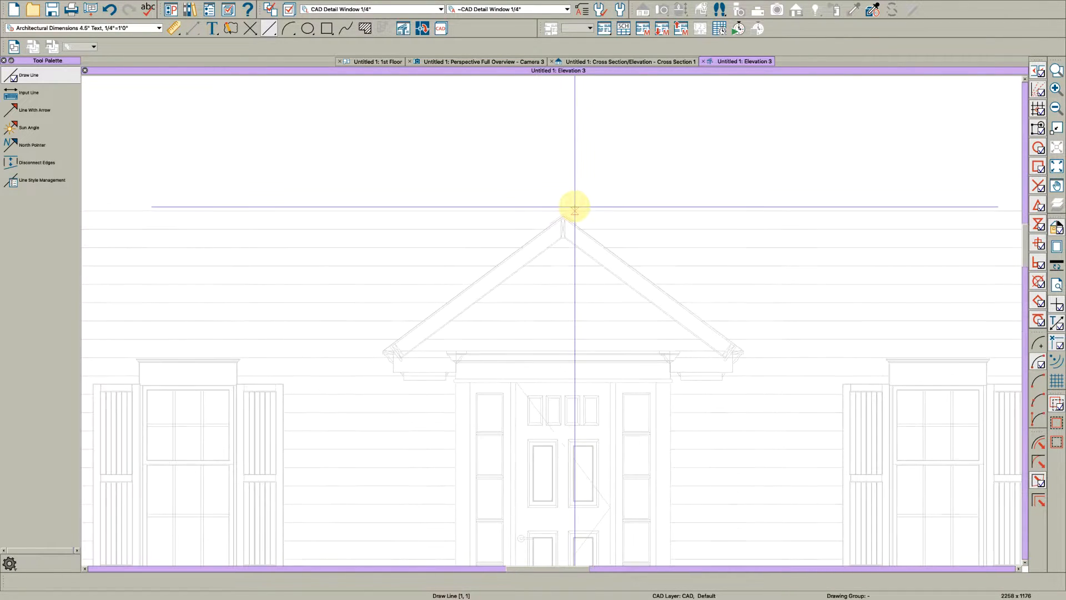
{"action": "left_click_drag", "start_coordinate": [565, 212], "coordinate": [563, 303]}
{"action": "left_click_drag", "start_coordinate": [559, 371], "coordinate": [561, 569]}
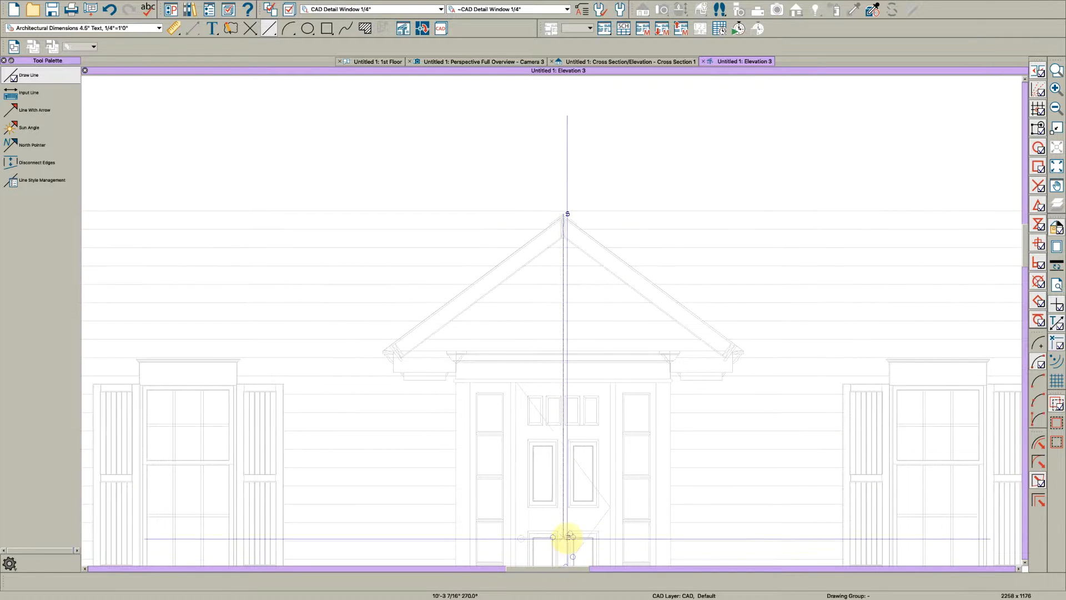
{"action": "scroll", "coordinate": [560, 538], "scroll_direction": "down", "scroll_amount": 5}
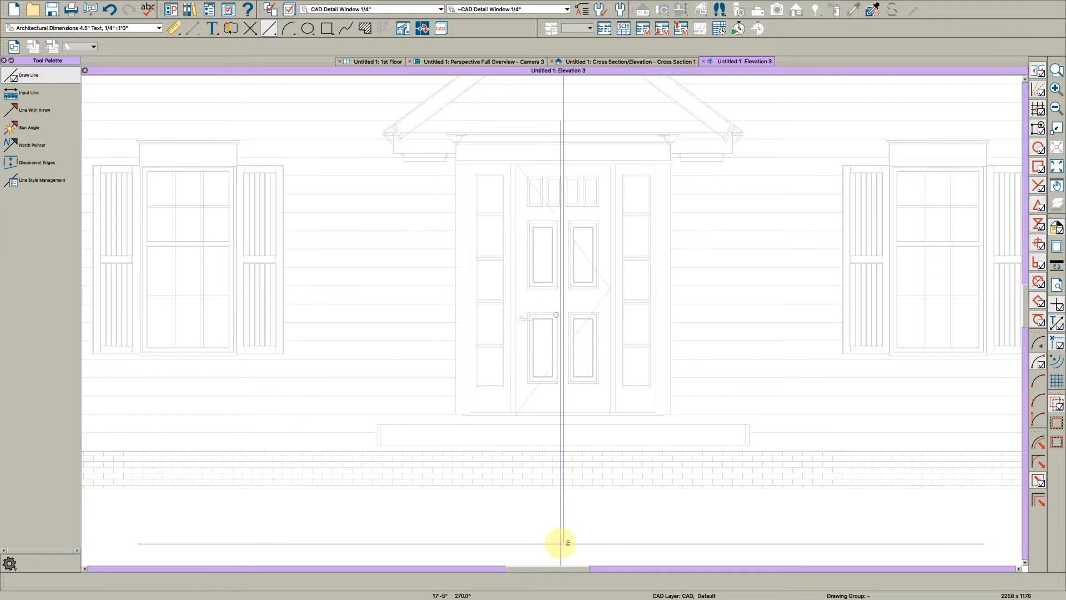
{"action": "scroll", "coordinate": [571, 541], "scroll_direction": "down", "scroll_amount": 2}
Draw a horizontal line about 4'-2" long from the bottom of the left roof return across the centreline, and place a point at their crossing
{"action": "scroll", "coordinate": [614, 282], "scroll_direction": "up", "scroll_amount": 4}
{"action": "scroll", "coordinate": [575, 285], "scroll_direction": "up", "scroll_amount": 4}
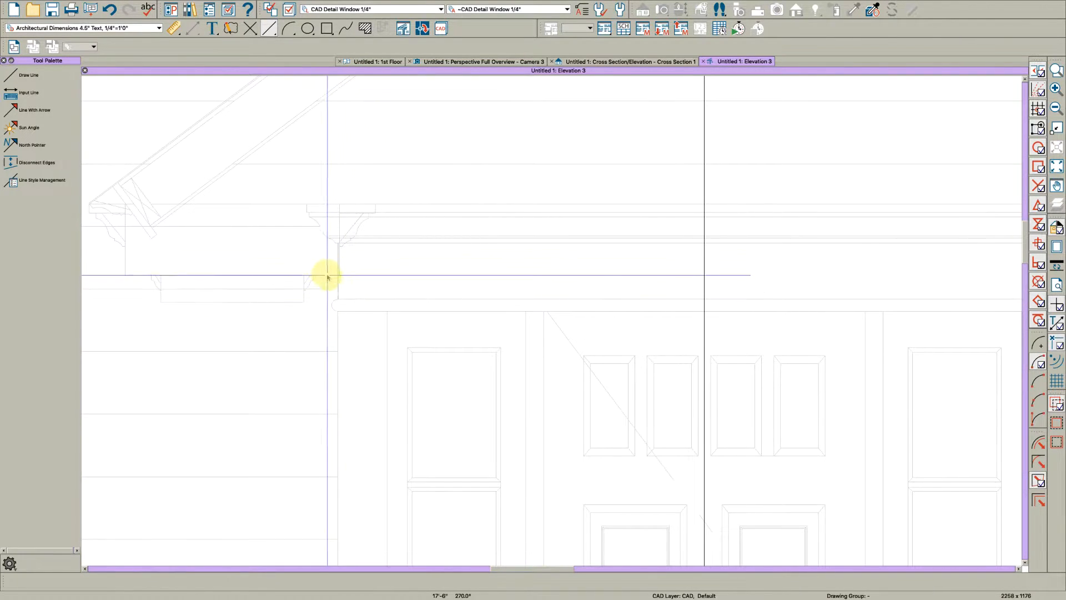
{"action": "left_click_drag", "start_coordinate": [322, 276], "coordinate": [767, 290]}
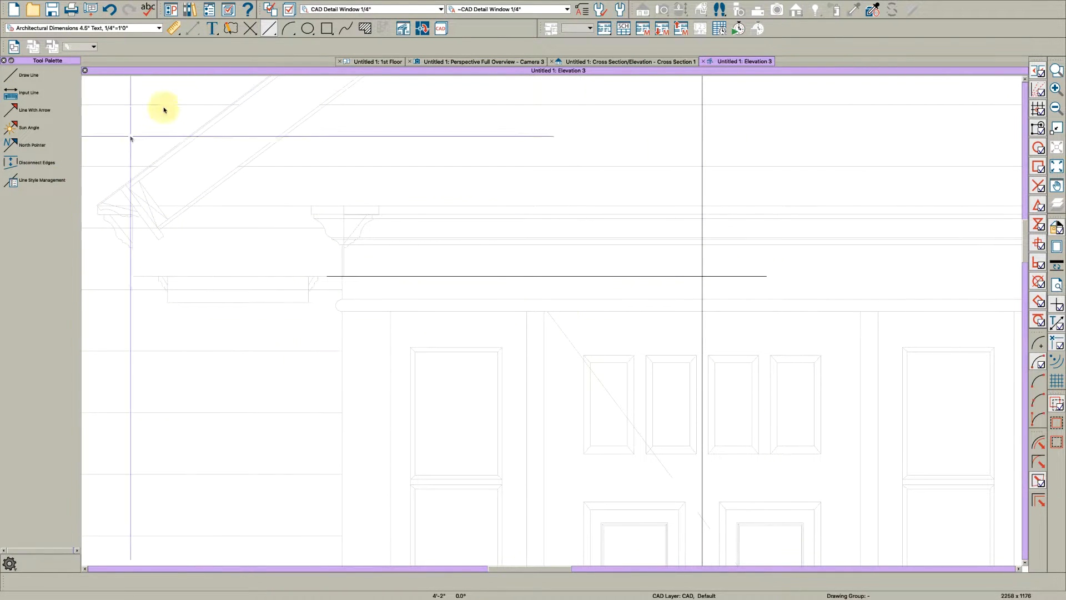
{"action": "left_click", "coordinate": [702, 276]}
Draw a rectangle from the top inner corner of the left crown moulding, with its end point at X -2", Y 5" relative to the start
{"action": "scroll", "coordinate": [648, 279], "scroll_direction": "down", "scroll_amount": 3}
{"action": "scroll", "coordinate": [483, 262], "scroll_direction": "up", "scroll_amount": 6}
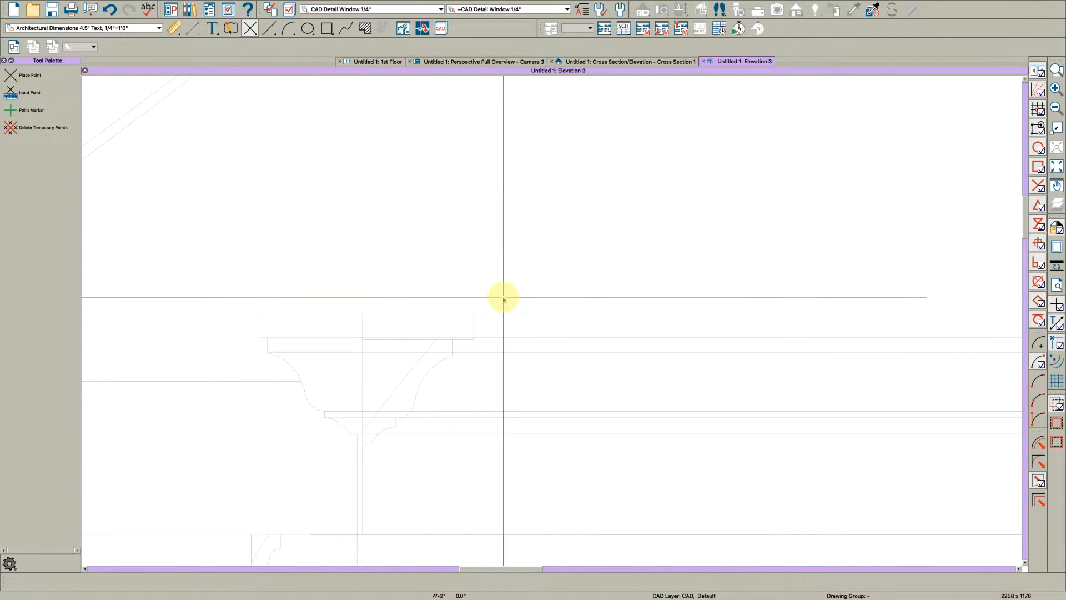
{"action": "key", "text": "r"}
{"action": "left_click_drag", "start_coordinate": [475, 310], "coordinate": [425, 142]}
{"action": "key", "text": "Tab"}
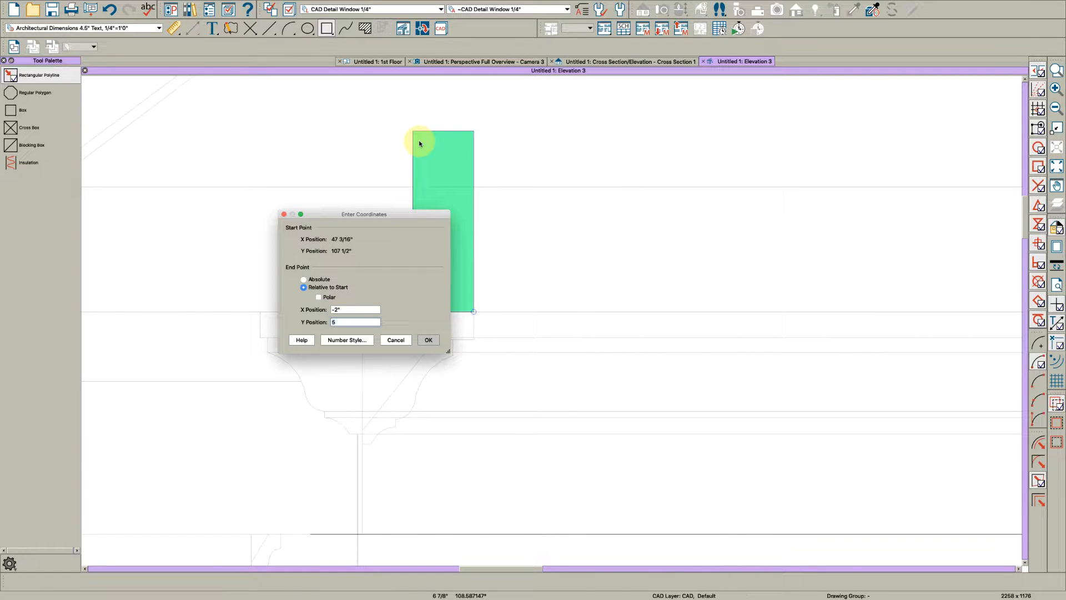
{"action": "key", "text": "Return"}
Move the rectangle's side nearest the centreline in by 1/2", making it 1 1/2" wide
{"action": "scroll", "coordinate": [384, 233], "scroll_direction": "down", "scroll_amount": 3}
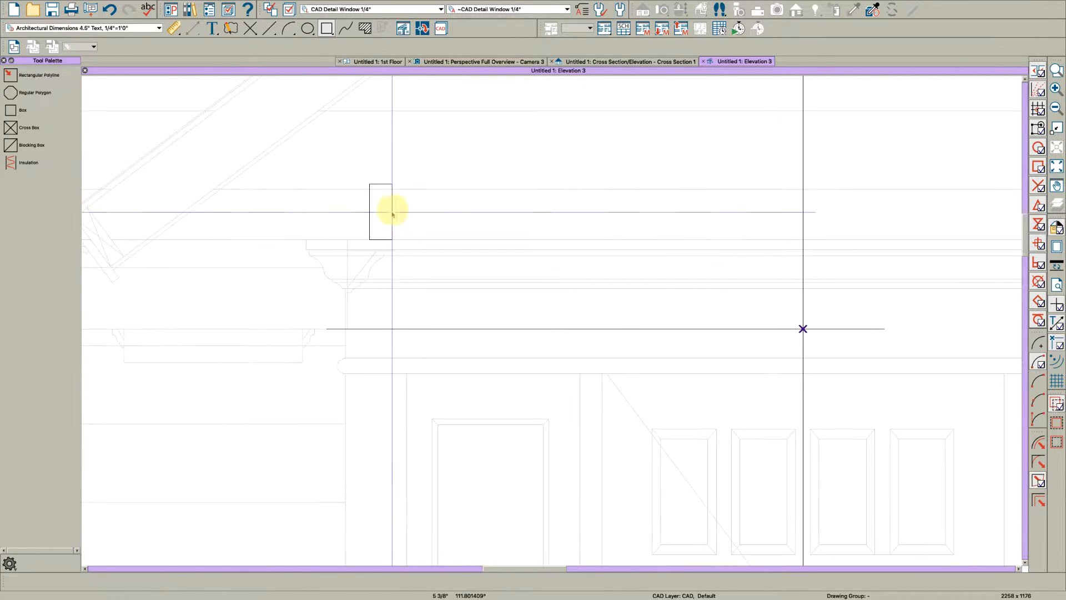
{"action": "left_click", "coordinate": [392, 214]}
{"action": "scroll", "coordinate": [392, 214], "scroll_direction": "down", "scroll_amount": 1}
{"action": "scroll", "coordinate": [392, 213], "scroll_direction": "up", "scroll_amount": 4}
{"action": "left_click_drag", "start_coordinate": [405, 185], "coordinate": [363, 199]}
{"action": "key", "text": "Tab"}
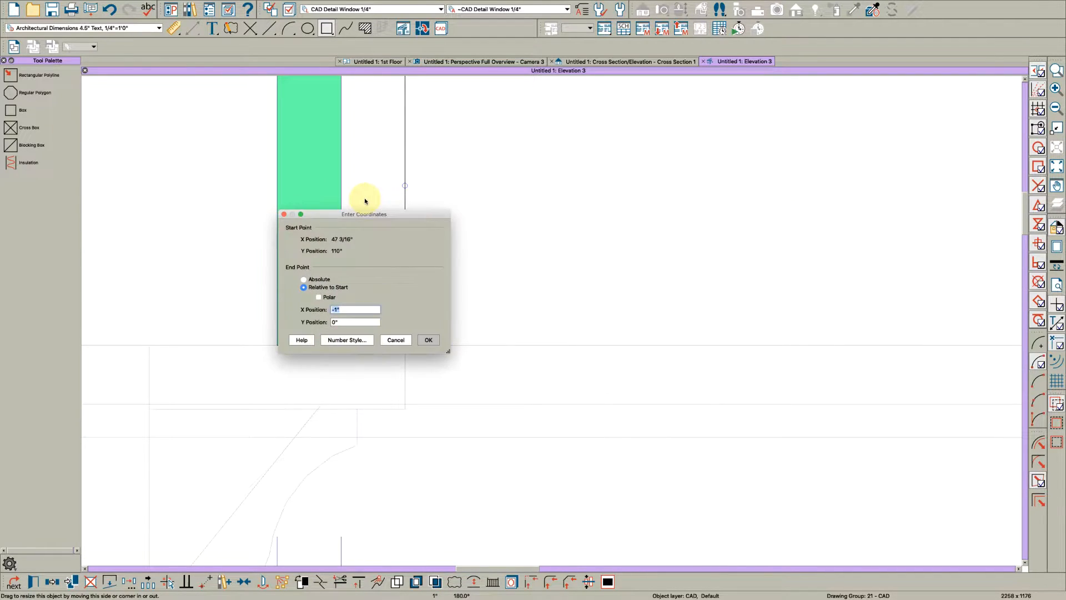
{"action": "key", "text": "Return"}
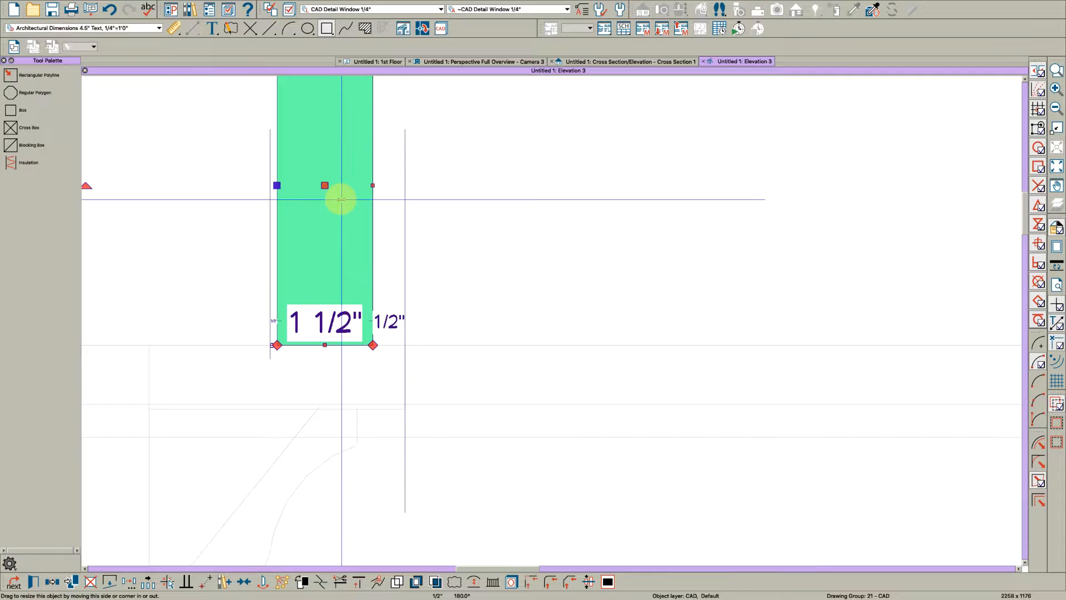
Reflect a copy of the small rectangle about the vertical centreline
{"action": "scroll", "coordinate": [383, 250], "scroll_direction": "down", "scroll_amount": 5}
{"action": "left_click", "coordinate": [374, 263]}
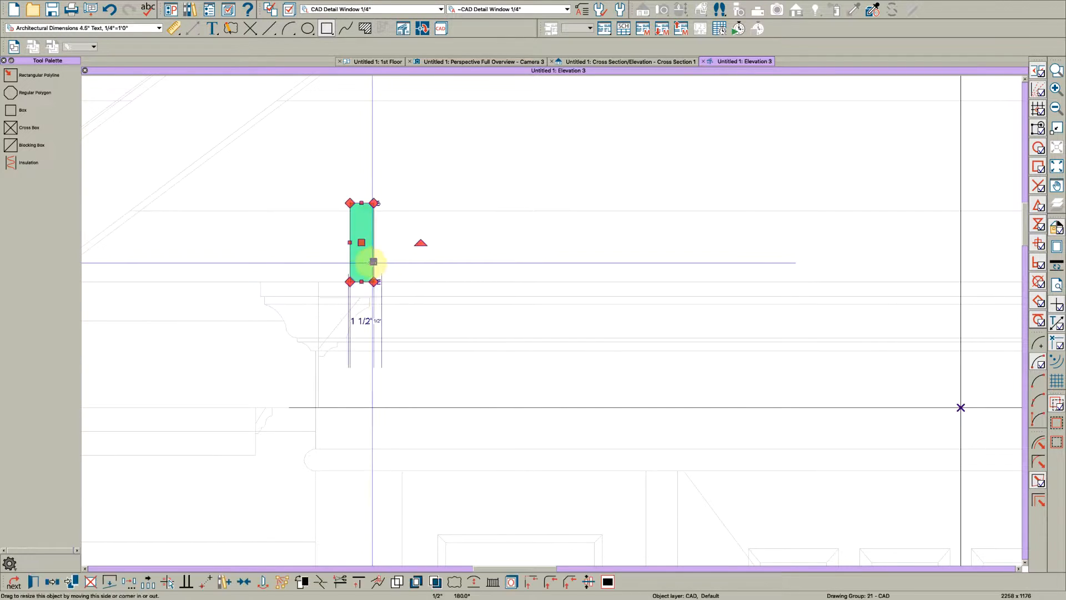
{"action": "scroll", "coordinate": [388, 267], "scroll_direction": "down", "scroll_amount": 3}
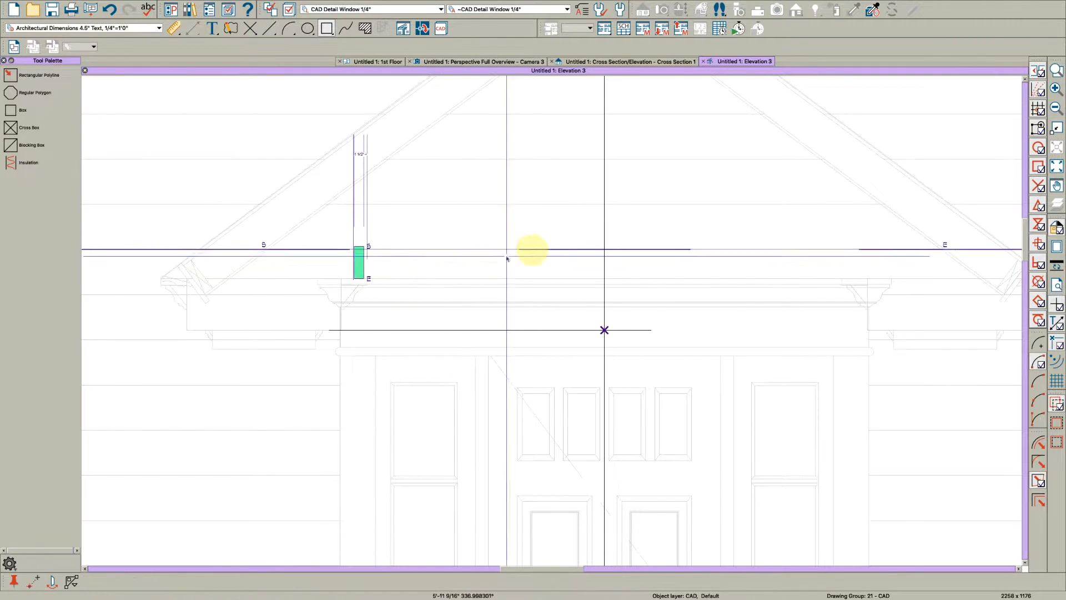
{"action": "left_click", "coordinate": [602, 252]}
{"action": "key", "text": "Escape"}
{"action": "scroll", "coordinate": [583, 272], "scroll_direction": "down", "scroll_amount": 3}
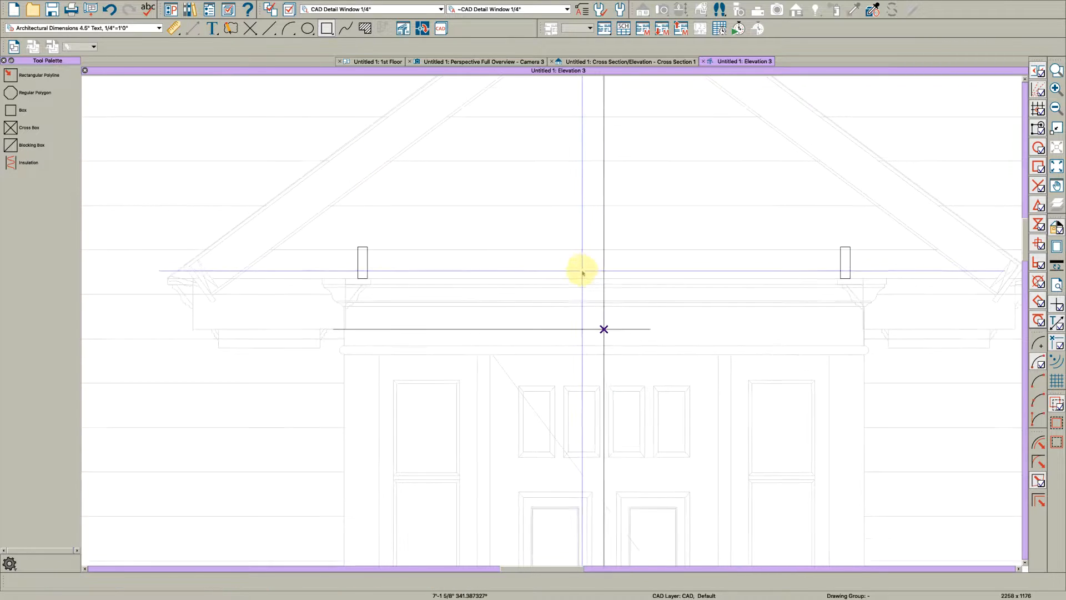
Draw a large rectangle across the gable, starting where the left rafter's underside meets the top of the horizontal trim
{"action": "scroll", "coordinate": [790, 246], "scroll_direction": "up", "scroll_amount": 1}
{"action": "middle_click_drag", "start_coordinate": [635, 282], "coordinate": [610, 352]}
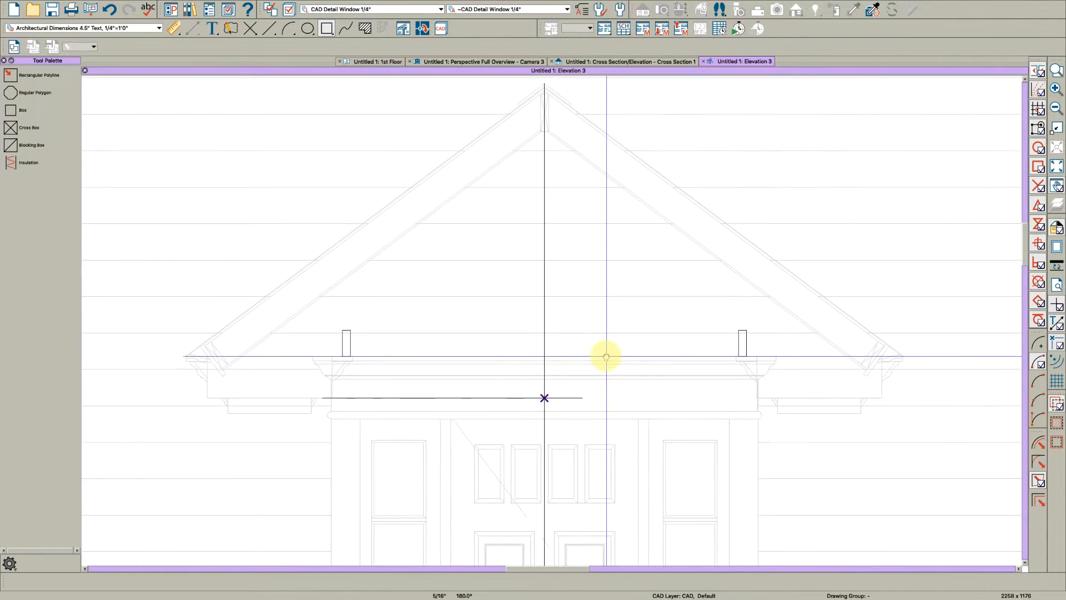
{"action": "scroll", "coordinate": [619, 283], "scroll_direction": "down", "scroll_amount": 1}
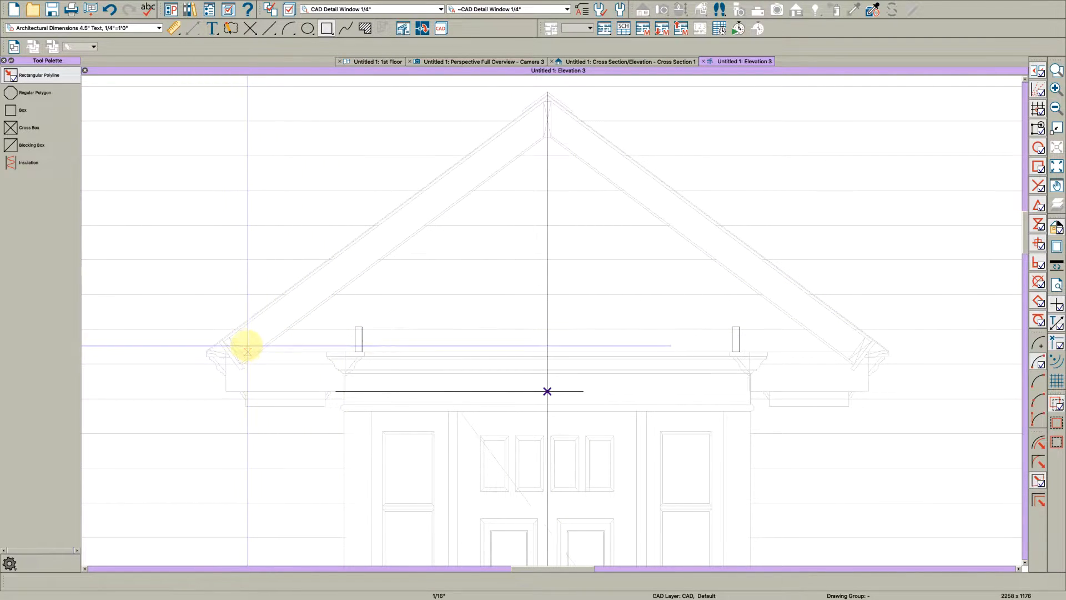
{"action": "left_click_drag", "start_coordinate": [255, 351], "coordinate": [855, 206]}
{"action": "key", "text": "Escape"}
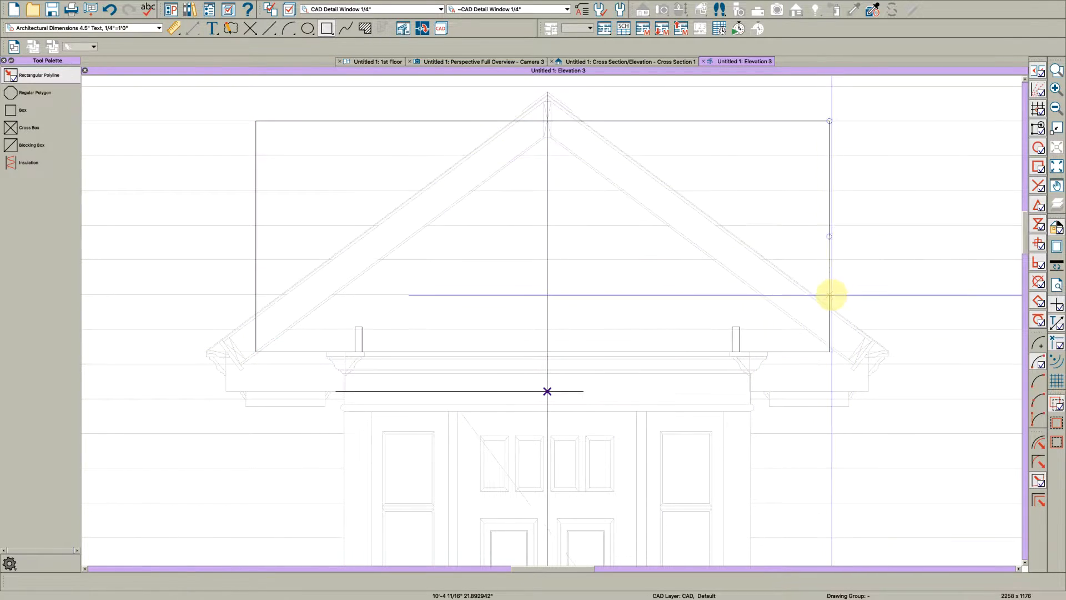
Extend the large rectangle's right side to where the right rafter's underside meets the rectangle's base line
{"action": "scroll", "coordinate": [831, 291], "scroll_direction": "up", "scroll_amount": 2}
{"action": "left_click_drag", "start_coordinate": [831, 289], "coordinate": [839, 383]}
{"action": "scroll", "coordinate": [845, 389], "scroll_direction": "up", "scroll_amount": 1}
{"action": "scroll", "coordinate": [846, 389], "scroll_direction": "up", "scroll_amount": 4}
{"action": "scroll", "coordinate": [809, 338], "scroll_direction": "up", "scroll_amount": 2}
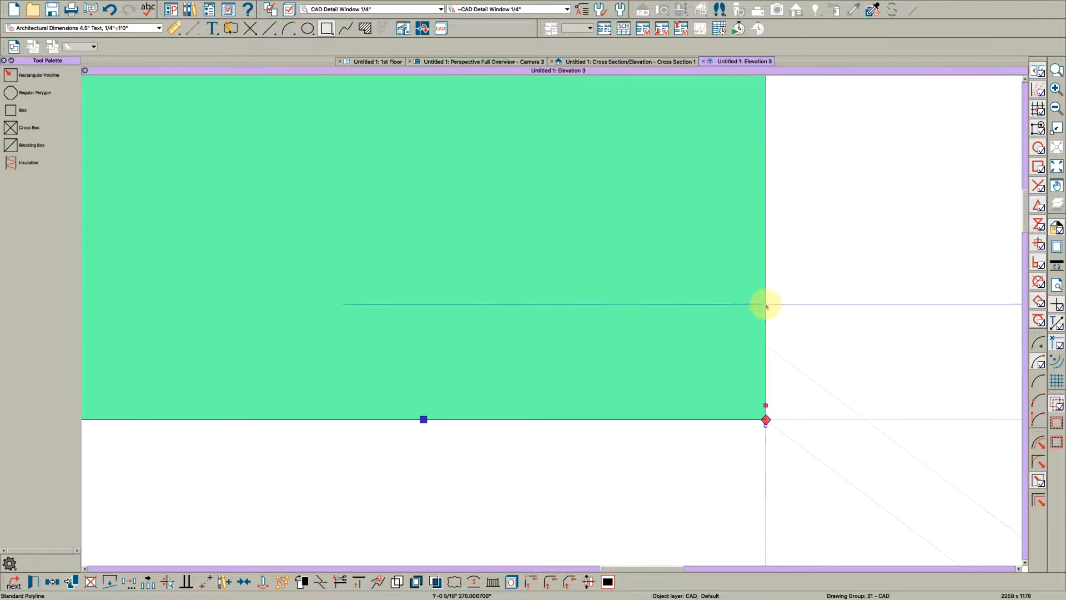
{"action": "left_click", "coordinate": [765, 305]}
{"action": "left_click_drag", "start_coordinate": [766, 305], "coordinate": [850, 419]}
{"action": "scroll", "coordinate": [855, 421], "scroll_direction": "down", "scroll_amount": 5}
{"action": "scroll", "coordinate": [628, 247], "scroll_direction": "up", "scroll_amount": 5}
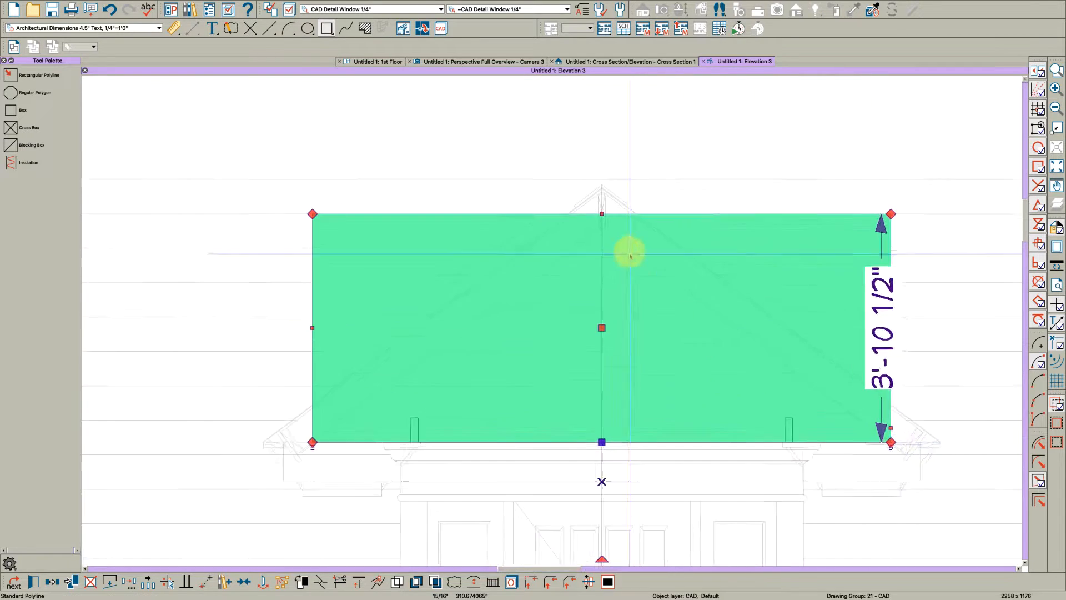
{"action": "scroll", "coordinate": [604, 219], "scroll_direction": "up", "scroll_amount": 1}
{"action": "key", "text": "Escape"}
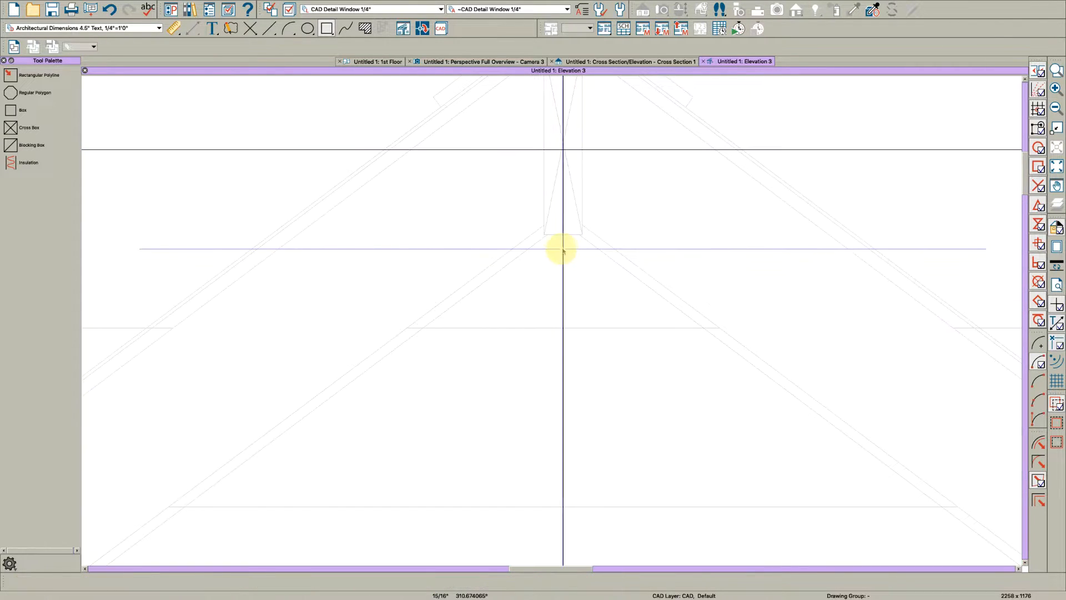
Draw a line about 8" long along the left rafter's underside past the centreline, and lower the rectangle's top edge to their crossing
{"action": "key", "text": "l"}
{"action": "mouse_move", "coordinate": [442, 300]}
{"action": "left_mouse_down"}
{"action": "mouse_move", "coordinate": [535, 225]}
{"action": "mouse_move", "coordinate": [600, 205]}
{"action": "mouse_move", "coordinate": [614, 181]}
{"action": "left_mouse_up"}
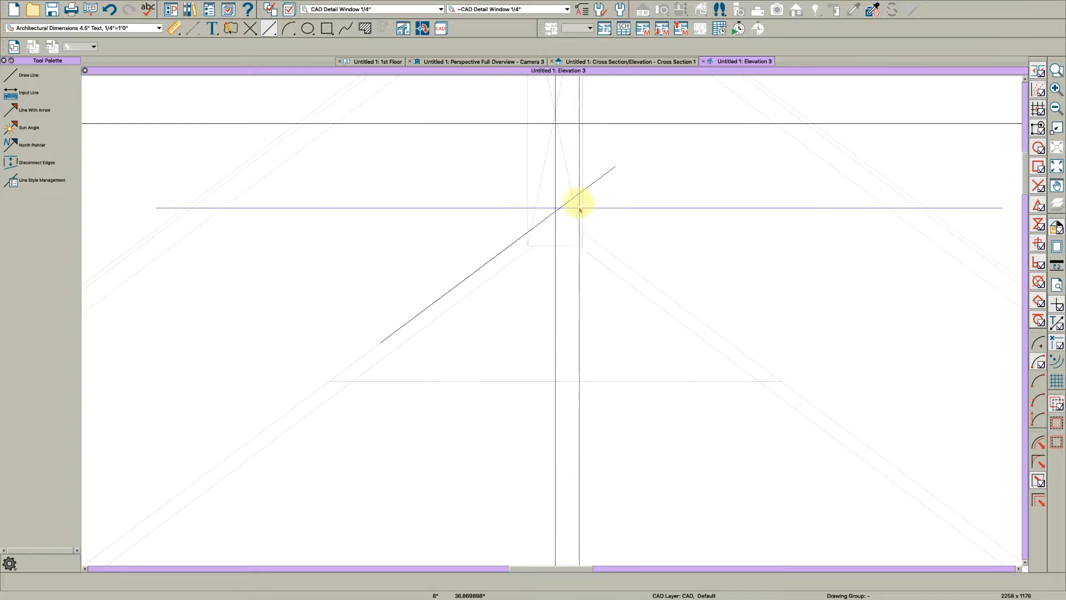
{"action": "left_click", "coordinate": [667, 121]}
{"action": "left_click_drag", "start_coordinate": [667, 121], "coordinate": [593, 200]}
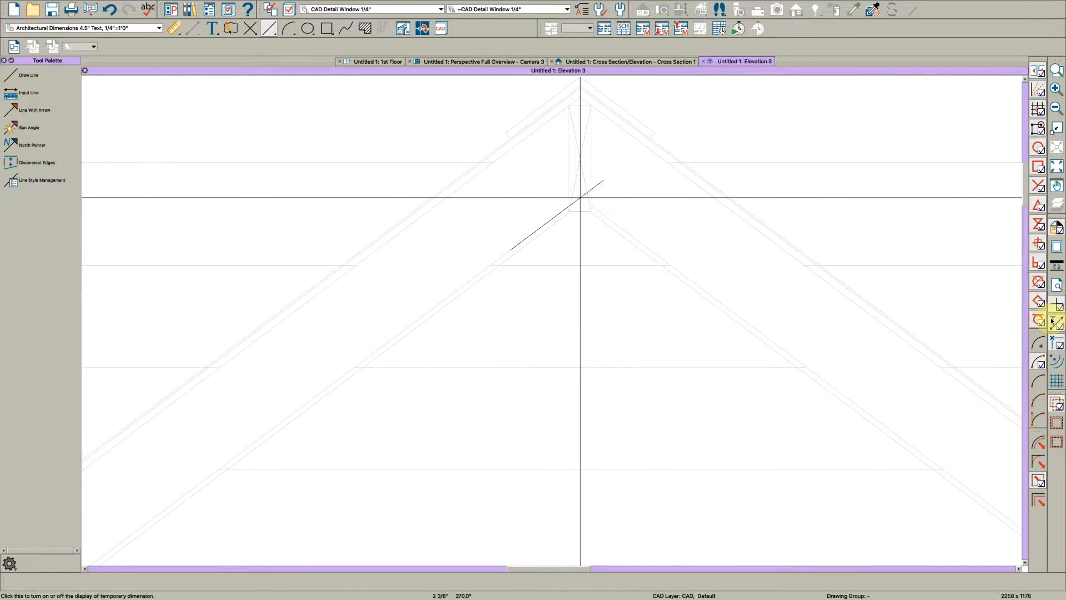
Reshape the large rectangle so its left side slopes from the centreline crossing at the top to the bottom-left corner
{"action": "left_click", "coordinate": [601, 201]}
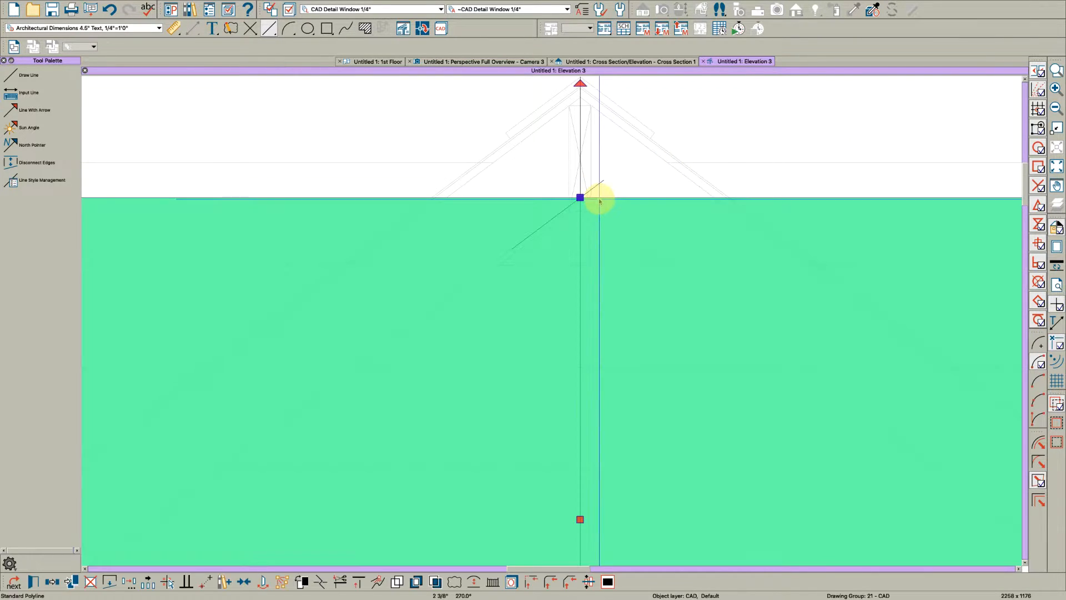
{"action": "left_click_drag", "start_coordinate": [582, 198], "coordinate": [322, 426]}
{"action": "scroll", "coordinate": [609, 181], "scroll_direction": "down", "scroll_amount": 3}
{"action": "scroll", "coordinate": [269, 340], "scroll_direction": "up", "scroll_amount": 2}
{"action": "scroll", "coordinate": [229, 388], "scroll_direction": "down", "scroll_amount": 3}
{"action": "scroll", "coordinate": [469, 405], "scroll_direction": "up", "scroll_amount": 1}
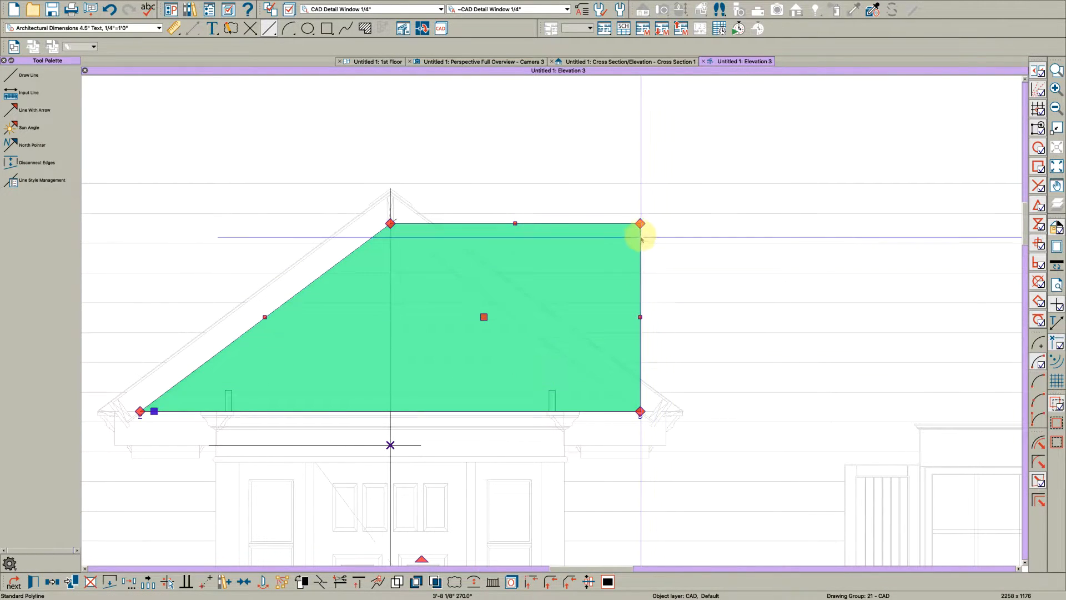
Collapse the polyline's top-right corner onto its bottom-right corner to form a triangle under the rafters
{"action": "left_click_drag", "start_coordinate": [639, 221], "coordinate": [632, 392]}
{"action": "scroll", "coordinate": [643, 422], "scroll_direction": "up", "scroll_amount": 3}
{"action": "scroll", "coordinate": [725, 381], "scroll_direction": "down", "scroll_amount": 4}
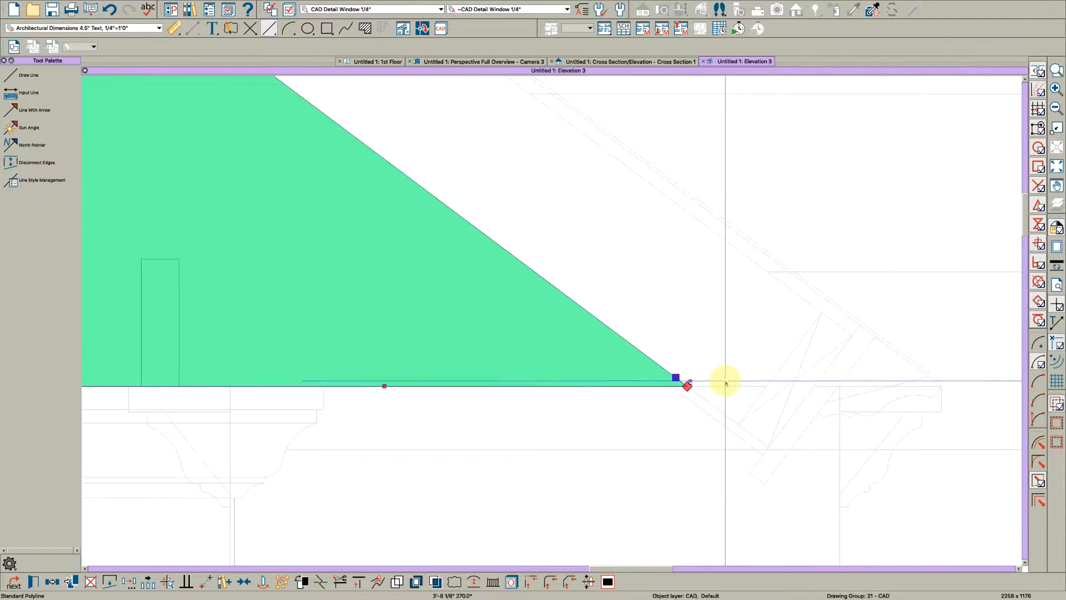
{"action": "scroll", "coordinate": [747, 394], "scroll_direction": "down", "scroll_amount": 4}
{"action": "scroll", "coordinate": [642, 405], "scroll_direction": "up", "scroll_amount": 2}
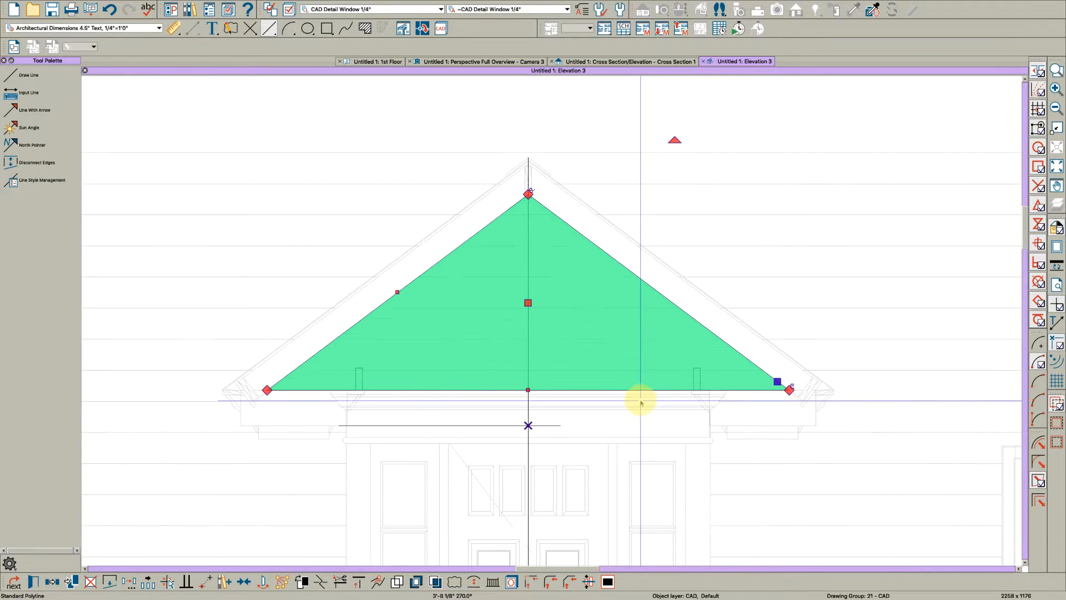
Give the gable triangle a solid light blue fill with 80% transparency
{"action": "double_click", "coordinate": [640, 370]}
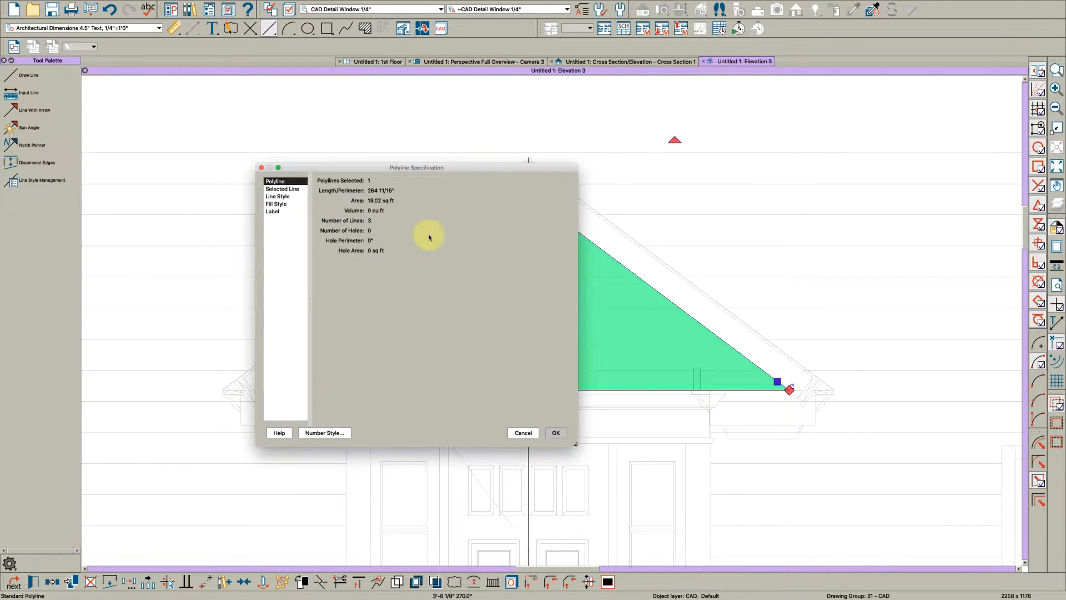
{"action": "left_click", "coordinate": [288, 204]}
{"action": "left_click", "coordinate": [408, 196]}
{"action": "left_click", "coordinate": [405, 203]}
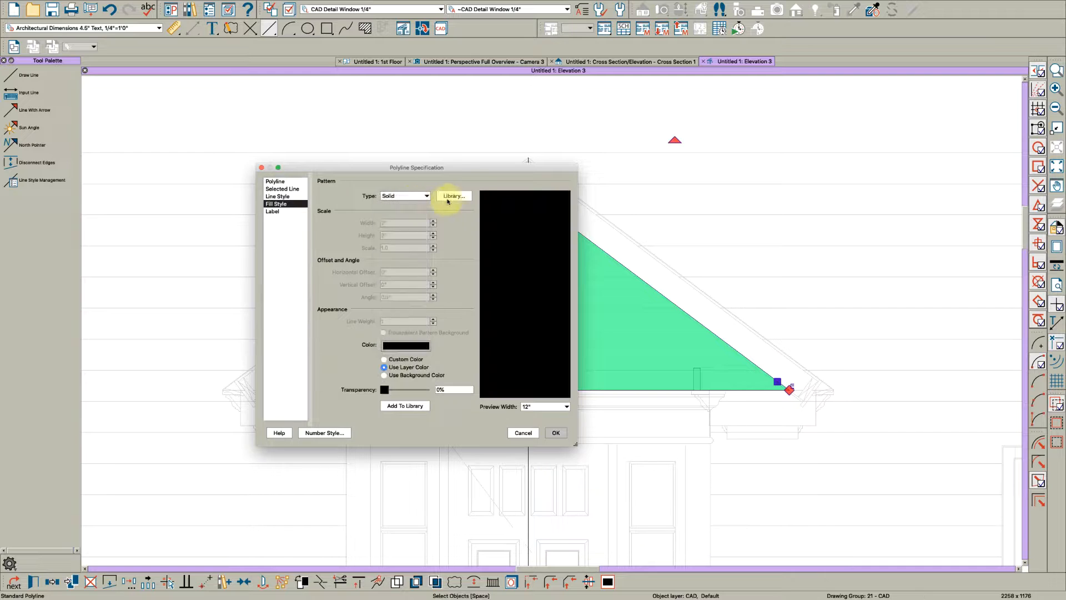
{"action": "left_click", "coordinate": [404, 346]}
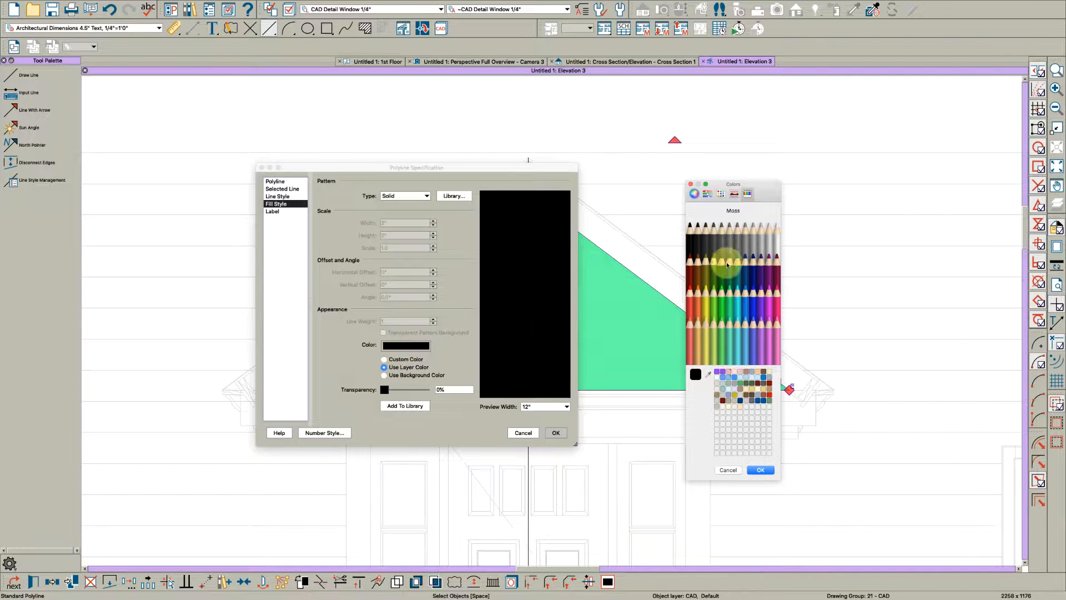
{"action": "left_click", "coordinate": [766, 470]}
{"action": "type", "text": "80"}
{"action": "key", "text": "Tab"}
{"action": "key", "text": "Return"}
{"action": "left_click", "coordinate": [283, 343]}
Draw an arc of about 3'-3 5/8" radius centred on the marked point, between the lower outer corners of the two small rectangles
{"action": "scroll", "coordinate": [473, 318], "scroll_direction": "down", "scroll_amount": 3}
{"action": "scroll", "coordinate": [457, 340], "scroll_direction": "up", "scroll_amount": 3}
{"action": "scroll", "coordinate": [528, 381], "scroll_direction": "down", "scroll_amount": 1}
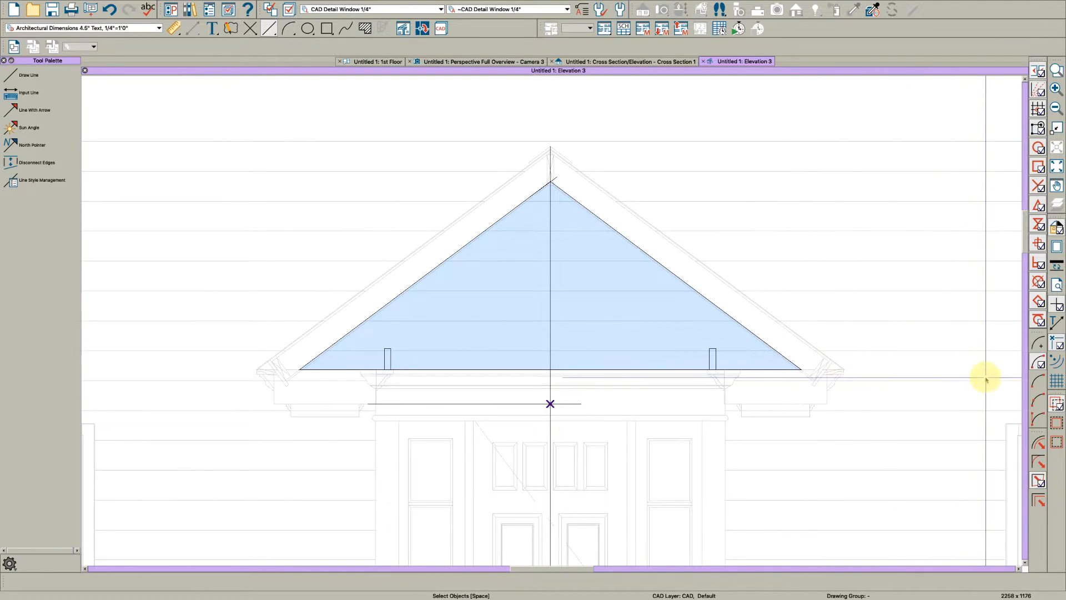
{"action": "left_click", "coordinate": [289, 29]}
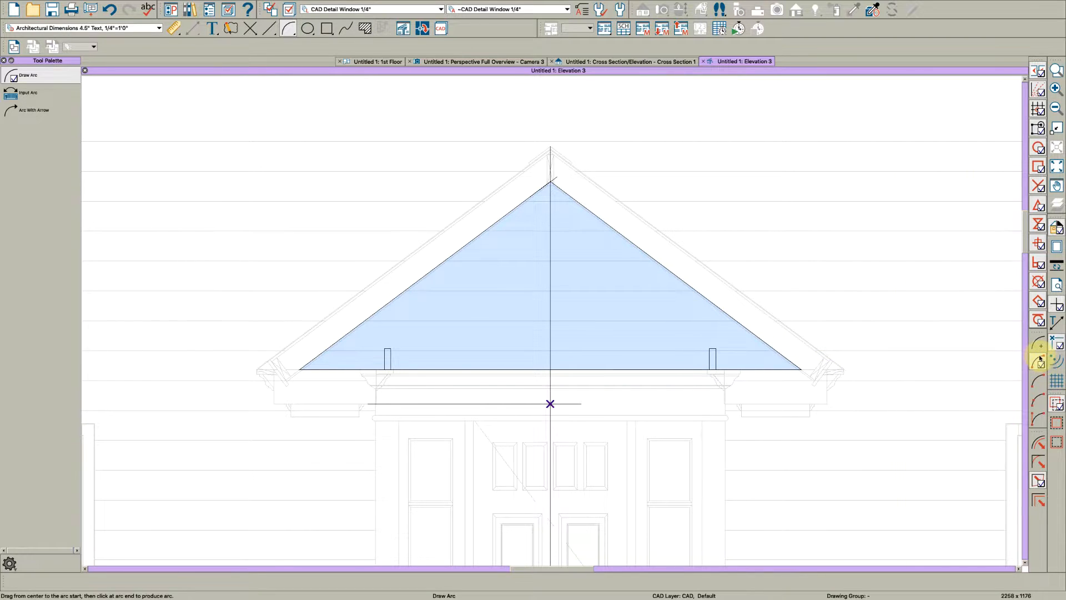
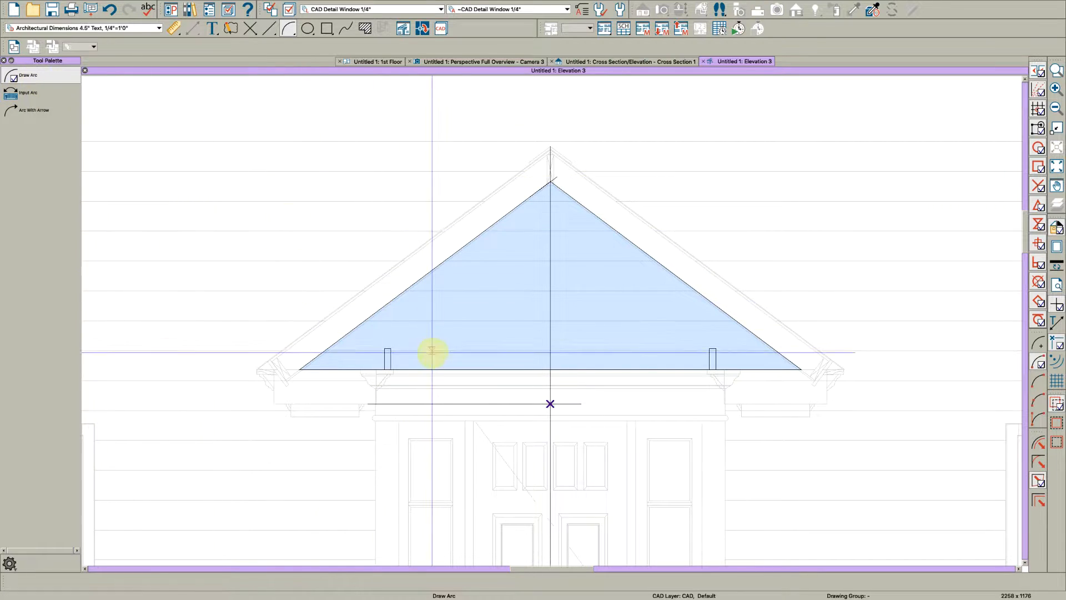
{"action": "scroll", "coordinate": [432, 351], "scroll_direction": "up", "scroll_amount": 2}
{"action": "mouse_move", "coordinate": [595, 424]}
{"action": "left_mouse_down"}
{"action": "mouse_move", "coordinate": [405, 394]}
{"action": "mouse_move", "coordinate": [368, 375]}
{"action": "left_mouse_up"}
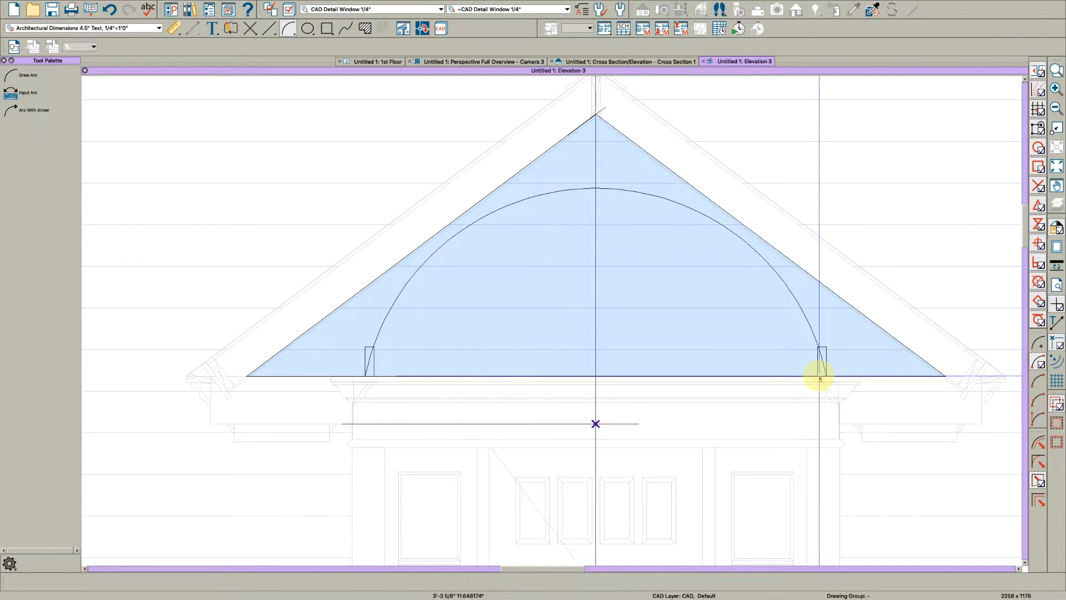
Close the arc into a polyline with a horizontal line joining its two ends
{"action": "key", "text": "l"}
{"action": "mouse_move", "coordinate": [826, 376]}
{"action": "left_mouse_down"}
{"action": "mouse_move", "coordinate": [340, 381]}
{"action": "mouse_move", "coordinate": [366, 376]}
{"action": "left_mouse_up"}
{"action": "left_click", "coordinate": [387, 329]}
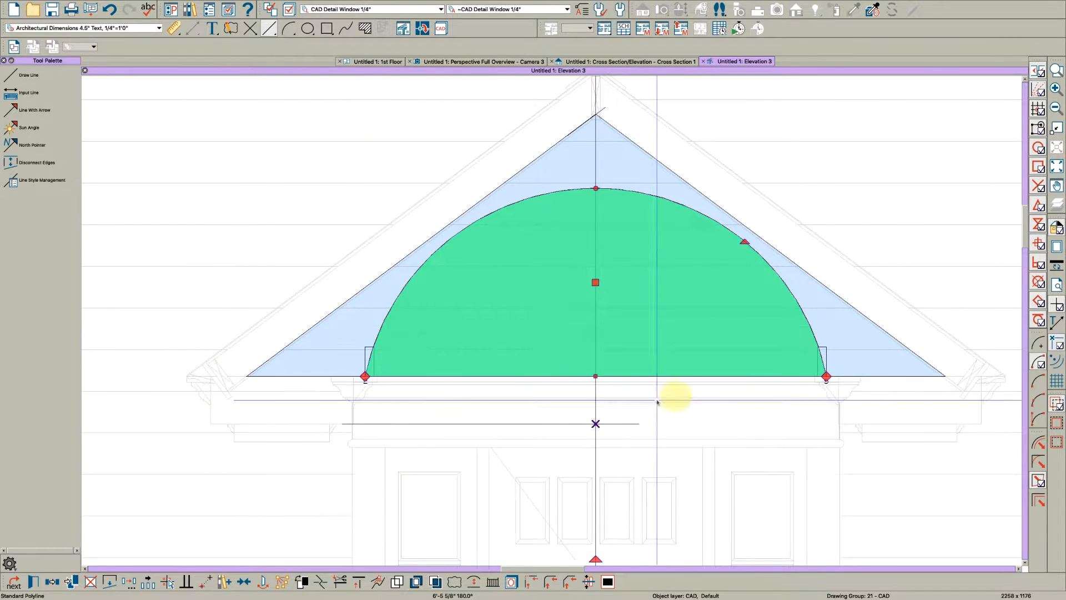
{"action": "left_click", "coordinate": [528, 389]}
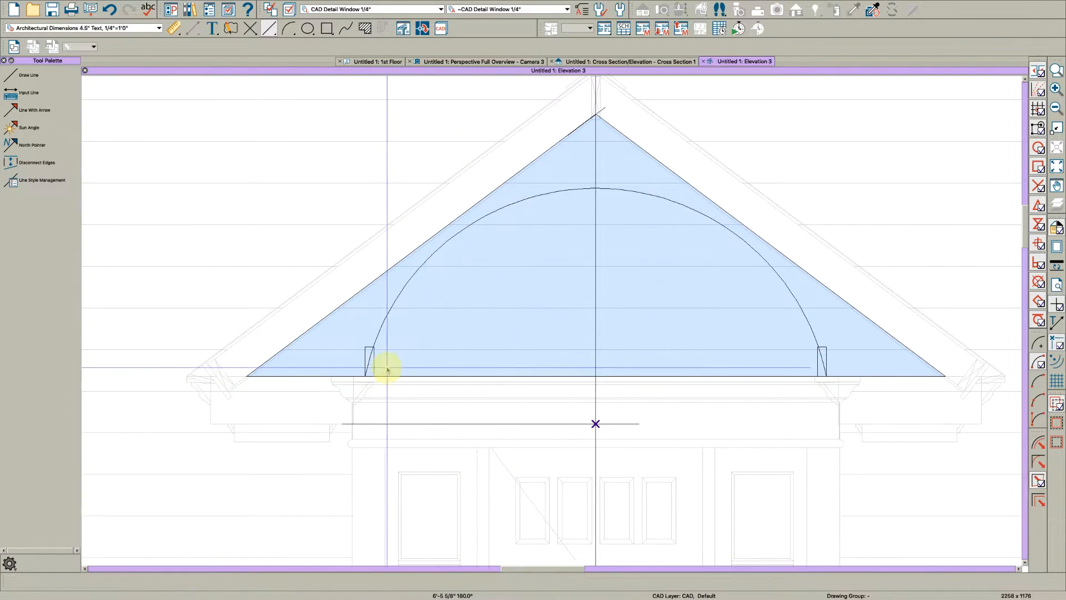
Place a spare copy of the light blue gable triangle on the elevation to the left of the portico
{"action": "left_click", "coordinate": [342, 375]}
{"action": "scroll", "coordinate": [519, 341], "scroll_direction": "down", "scroll_amount": 3}
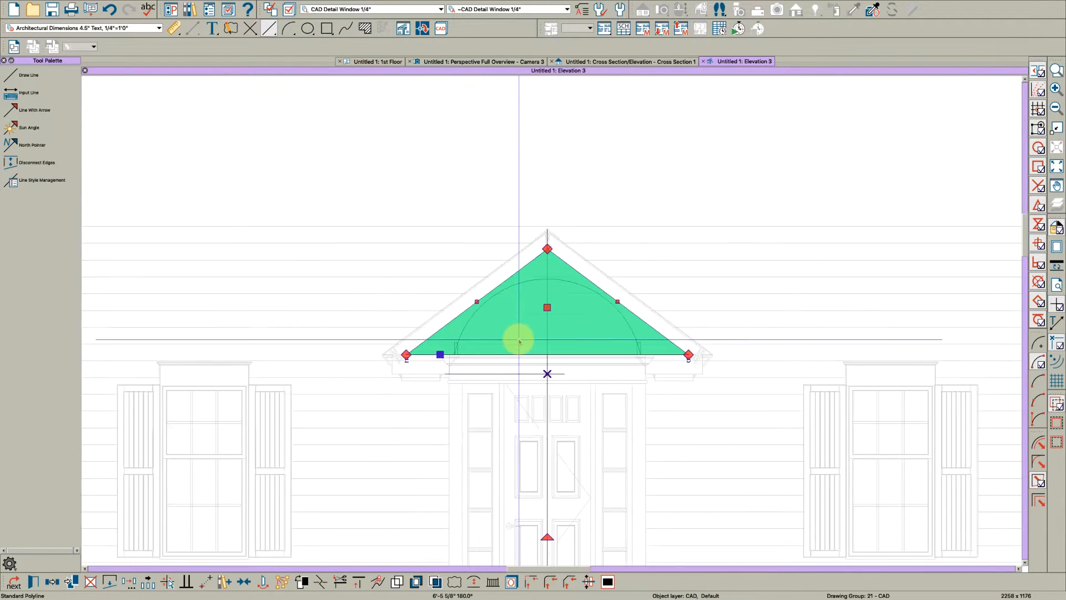
{"action": "left_click_drag", "start_coordinate": [546, 309], "coordinate": [162, 324]}
{"action": "left_click", "coordinate": [500, 362]}
Subtract the closed arc polyline from the gable triangle to cut the arched opening
{"action": "scroll", "coordinate": [501, 361], "scroll_direction": "up", "scroll_amount": 4}
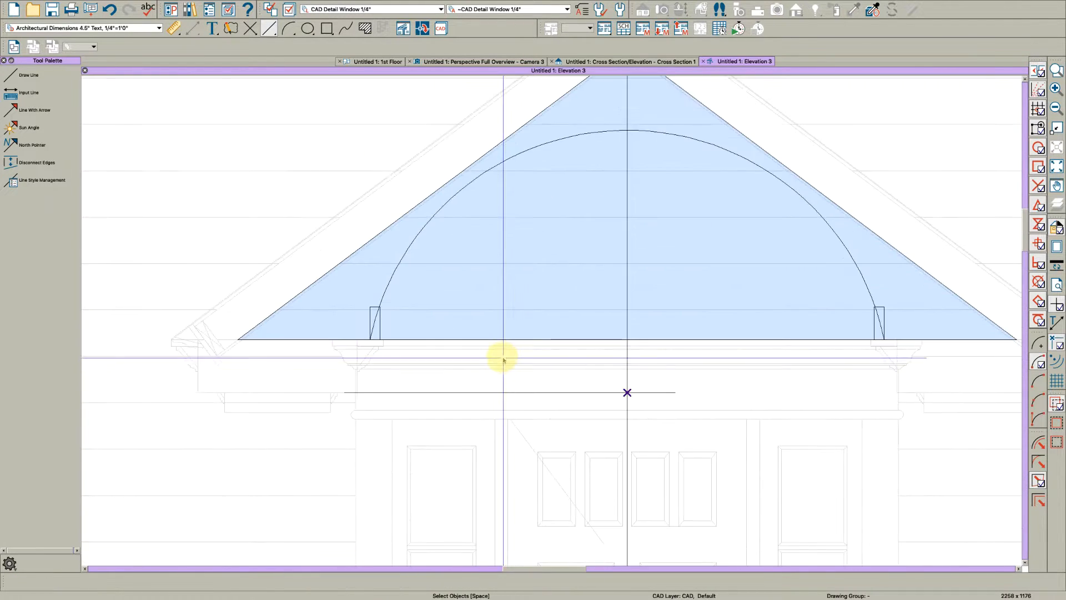
{"action": "left_click", "coordinate": [484, 340]}
{"action": "left_click", "coordinate": [308, 347]}
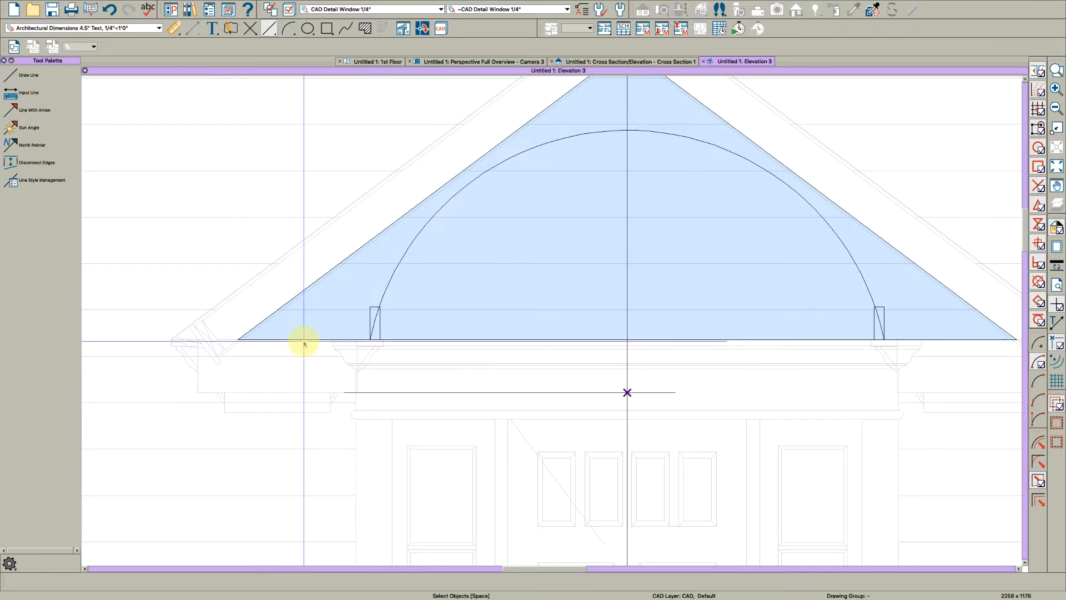
{"action": "left_click", "coordinate": [304, 343]}
{"action": "scroll", "coordinate": [414, 393], "scroll_direction": "down", "scroll_amount": 1}
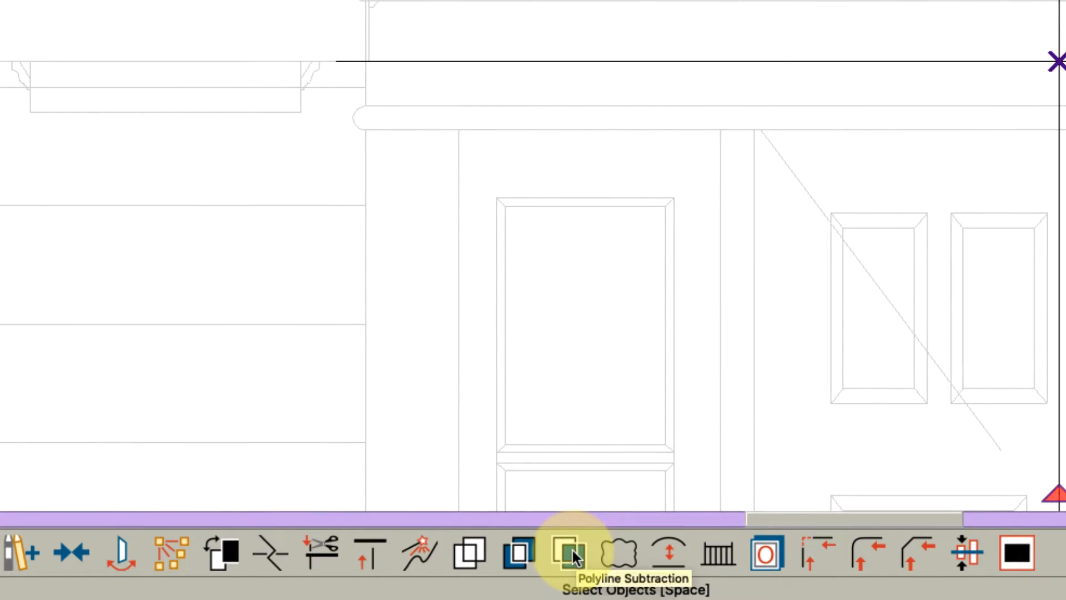
{"action": "left_click", "coordinate": [573, 556]}
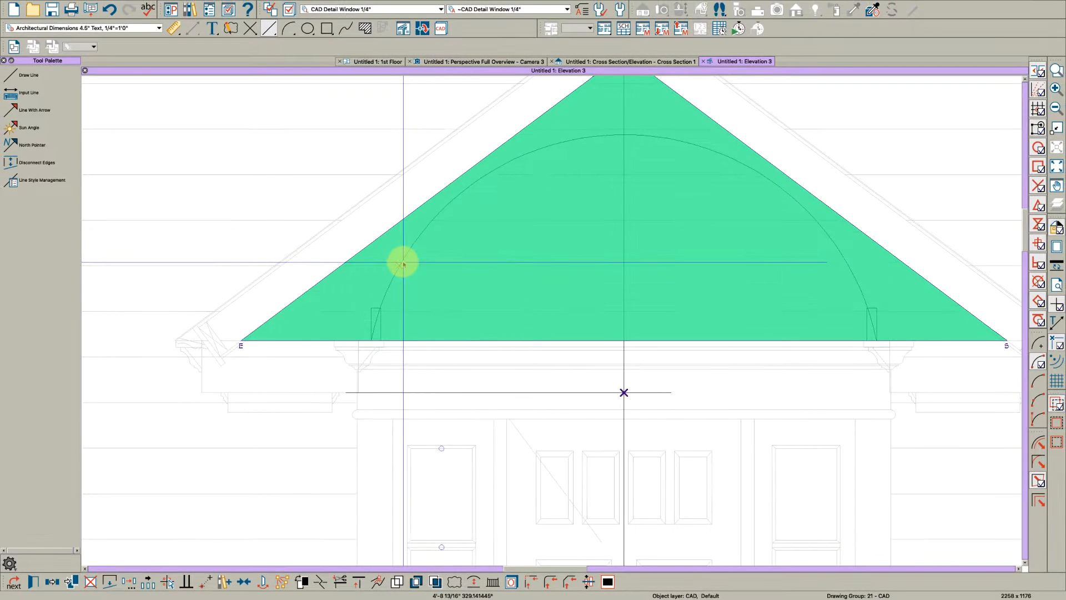
{"action": "left_click", "coordinate": [403, 263]}
{"action": "left_click", "coordinate": [611, 307]}
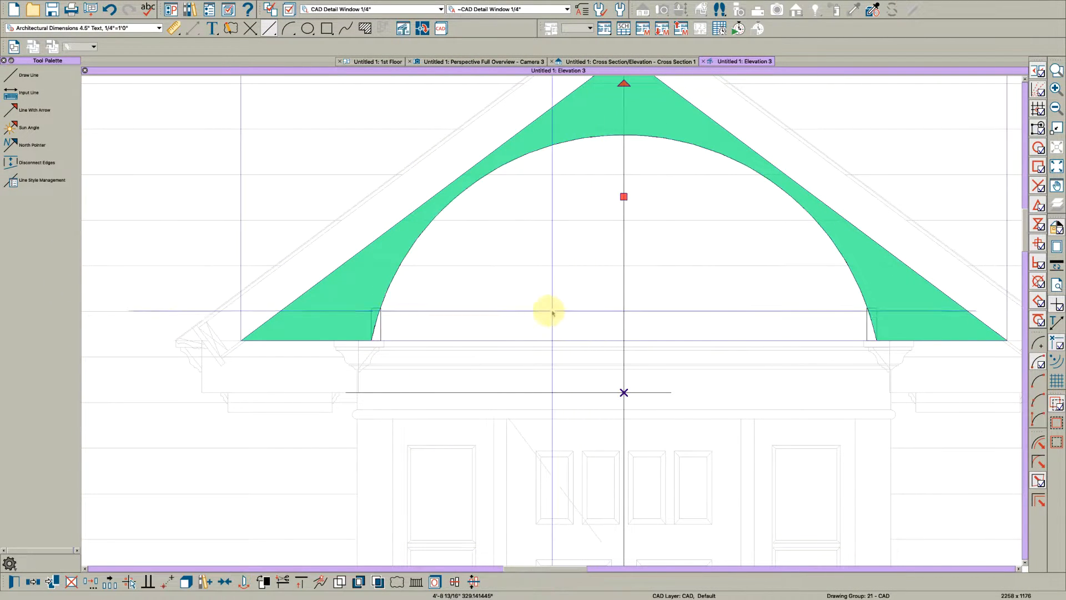
Copy the arched gable polyline into the Cross Section 1 view and convert it to a 72" thick polyline solid
{"action": "scroll", "coordinate": [447, 309], "scroll_direction": "down", "scroll_amount": 2}
{"action": "left_click", "coordinate": [573, 208]}
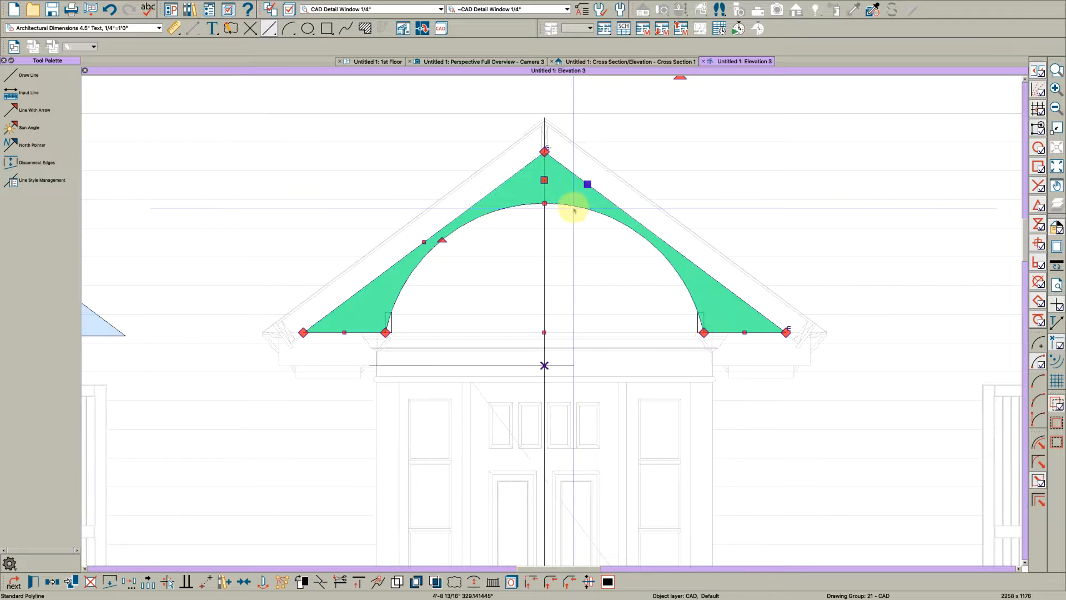
{"action": "left_click", "coordinate": [636, 62]}
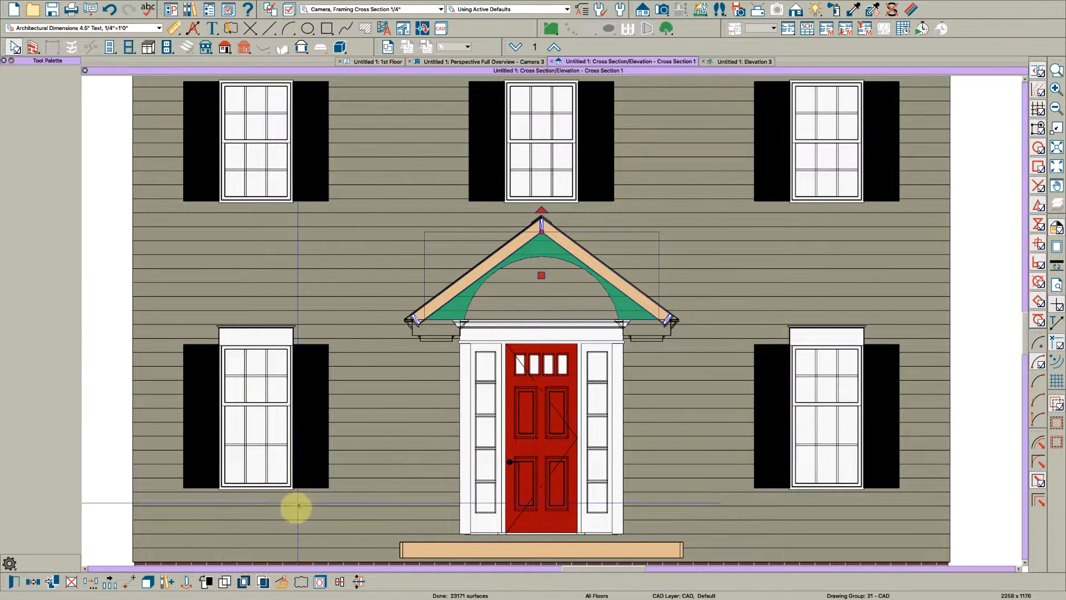
{"action": "left_click", "coordinate": [283, 582]}
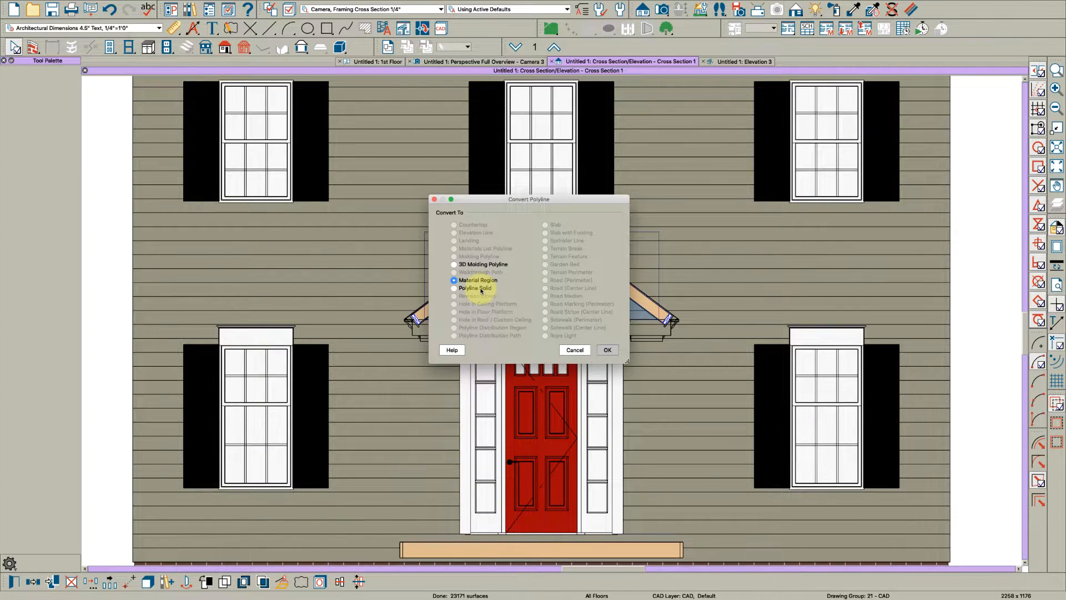
{"action": "left_click", "coordinate": [608, 351]}
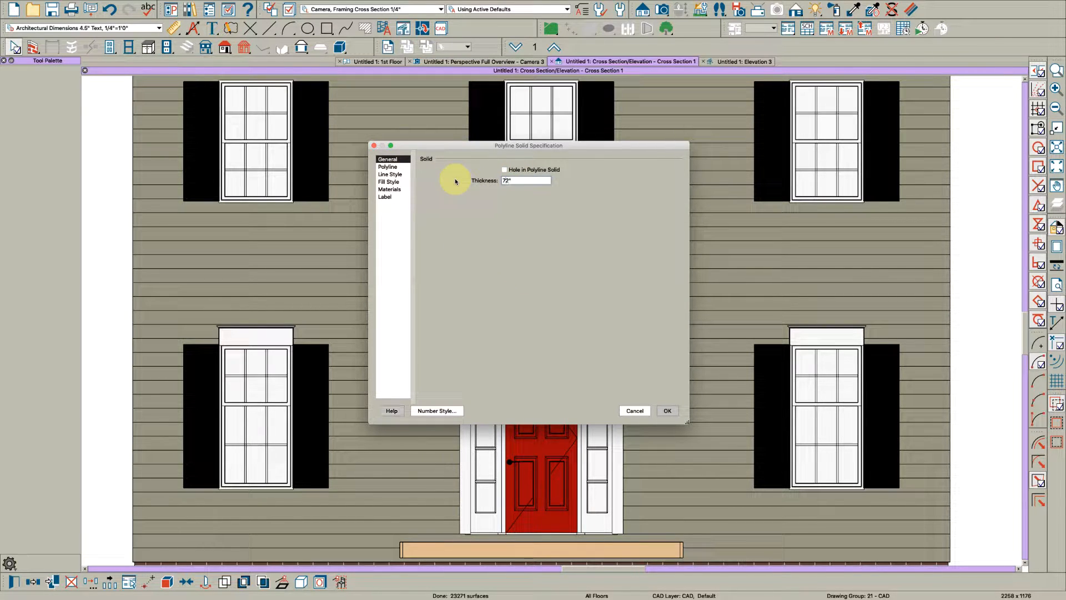
{"action": "key", "text": "Return"}
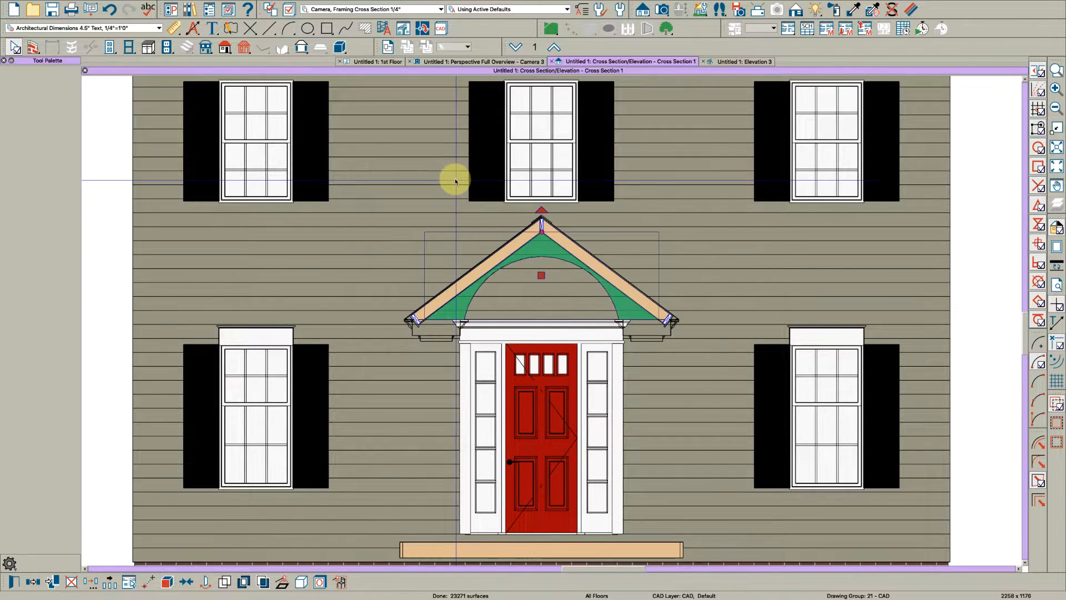
Adjust the pediment solid's front edge in the 1st Floor plan to suit the portico, and inspect it in the perspective overview
{"action": "left_click", "coordinate": [388, 62]}
{"action": "left_click", "coordinate": [463, 409]}
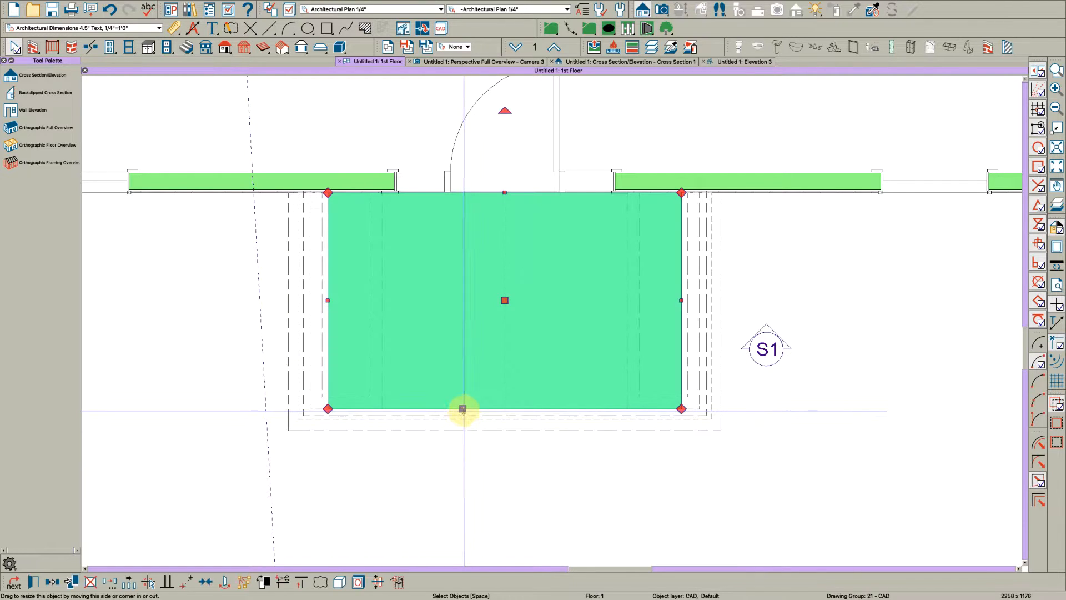
{"action": "left_click_drag", "start_coordinate": [463, 408], "coordinate": [417, 404]}
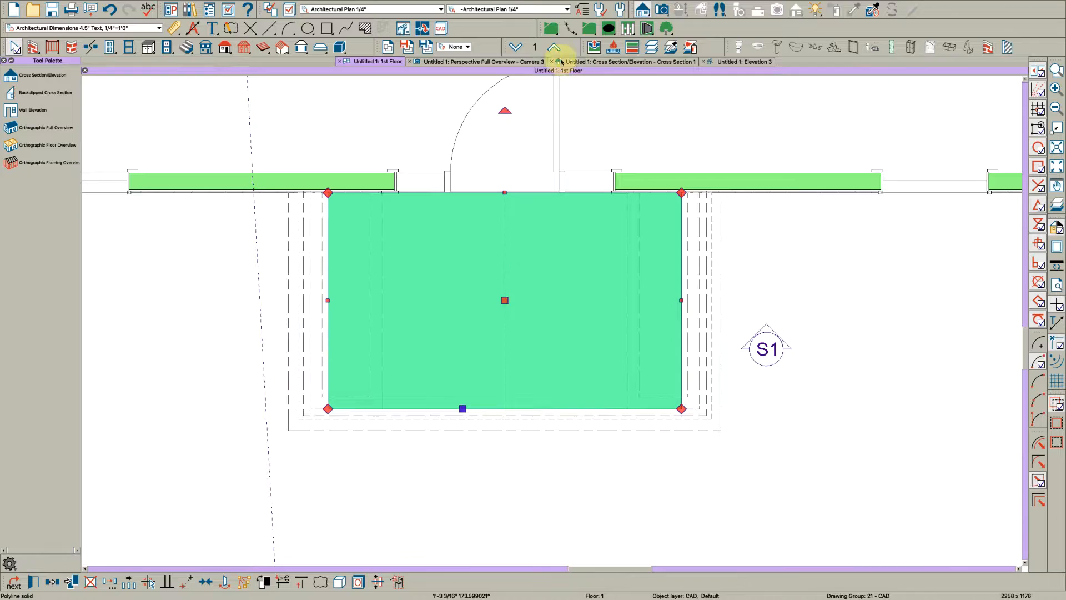
{"action": "left_click", "coordinate": [511, 62]}
{"action": "left_click_drag", "start_coordinate": [704, 271], "coordinate": [668, 270]}
{"action": "scroll", "coordinate": [481, 270], "scroll_direction": "up", "scroll_amount": 5}
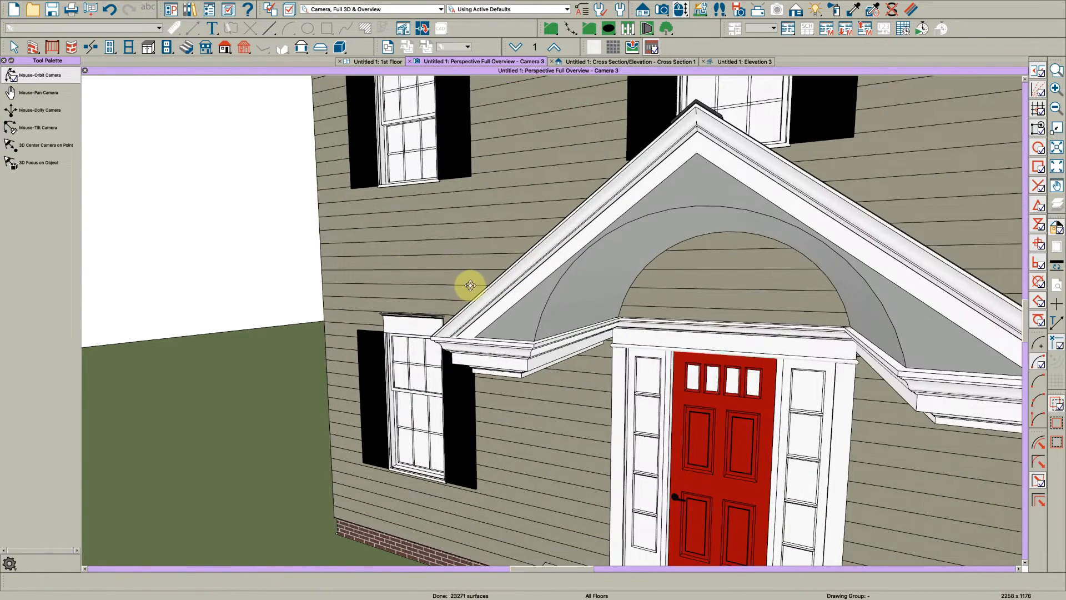
Set the thickness of the arched pediment solid to 68"
{"action": "key", "text": "space"}
{"action": "left_click", "coordinate": [527, 328]}
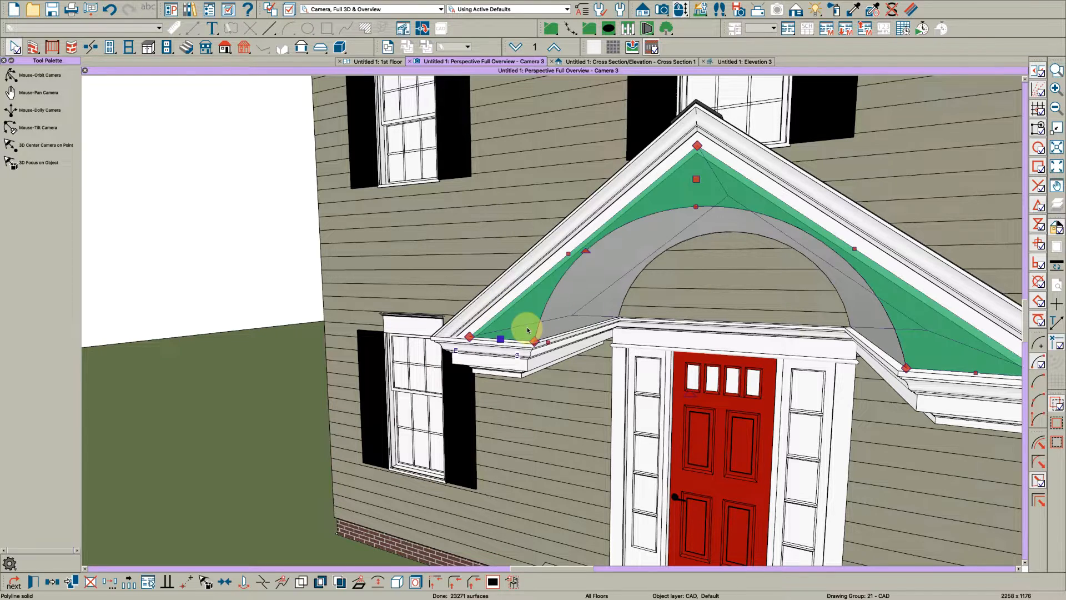
{"action": "key", "text": "super+t"}
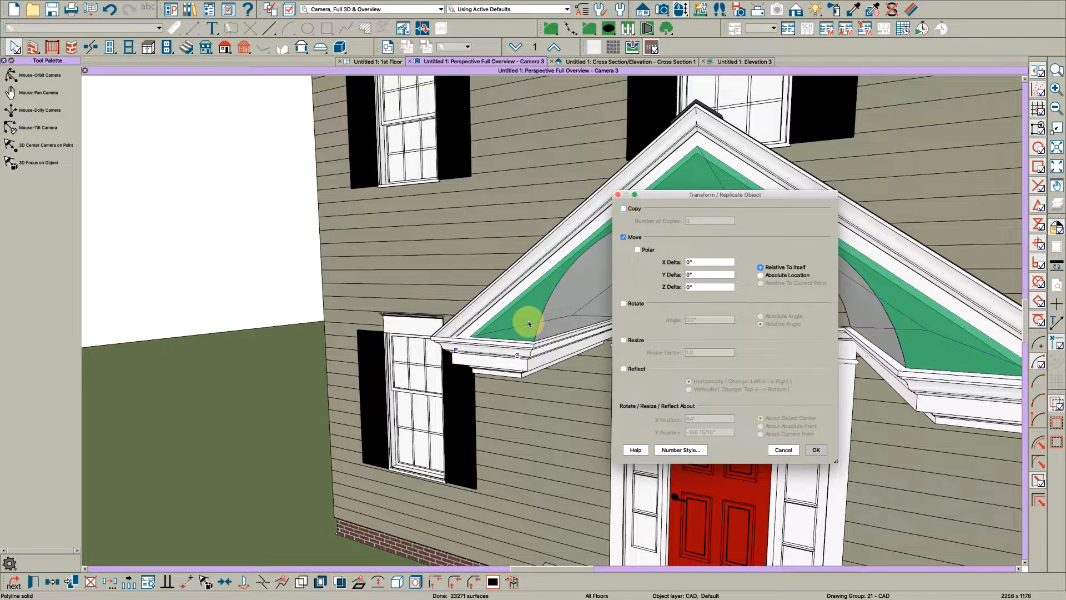
{"action": "key", "text": "Escape"}
{"action": "double_click", "coordinate": [529, 323]}
{"action": "left_click", "coordinate": [523, 178]}
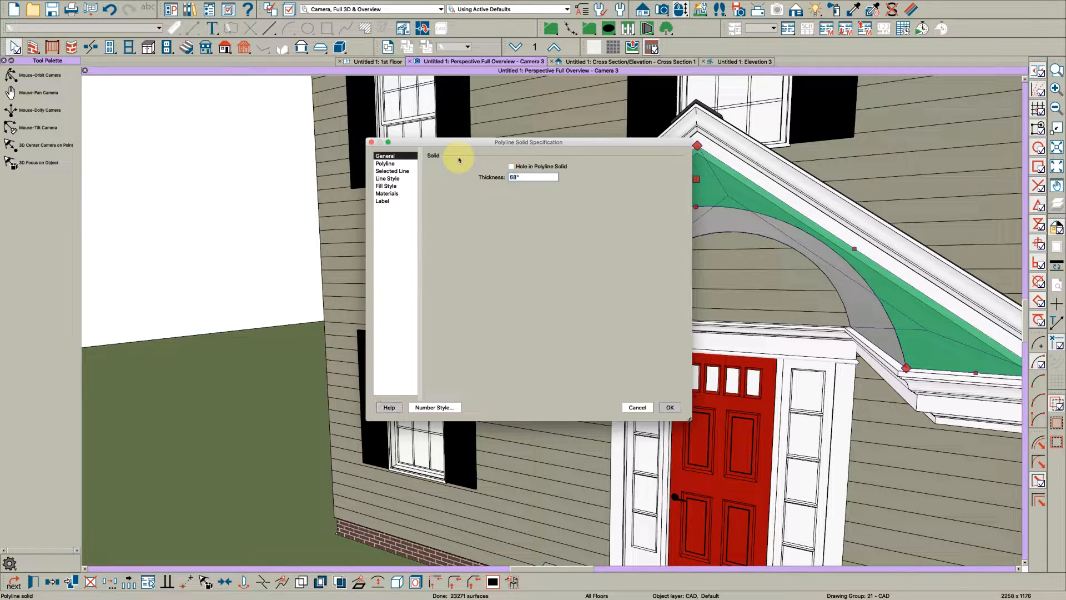
{"action": "type", "text": "68"}
{"action": "key", "text": "Return"}
{"action": "key", "text": "Escape"}
Start choosing a paint material for the pediment and browse the manufacturer catalogs to Armstrong Flooring
{"action": "scroll", "coordinate": [536, 305], "scroll_direction": "up", "scroll_amount": 5}
{"action": "left_click_drag", "start_coordinate": [521, 305], "coordinate": [560, 305]}
{"action": "left_click_drag", "start_coordinate": [714, 274], "coordinate": [569, 275]}
{"action": "key", "text": "space"}
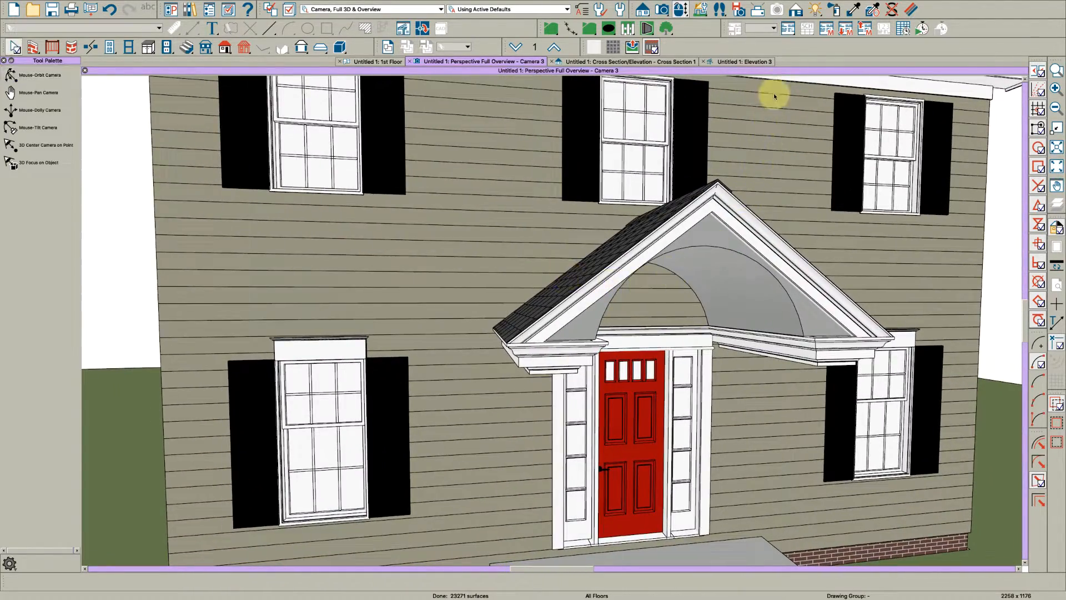
{"action": "left_click", "coordinate": [836, 13]}
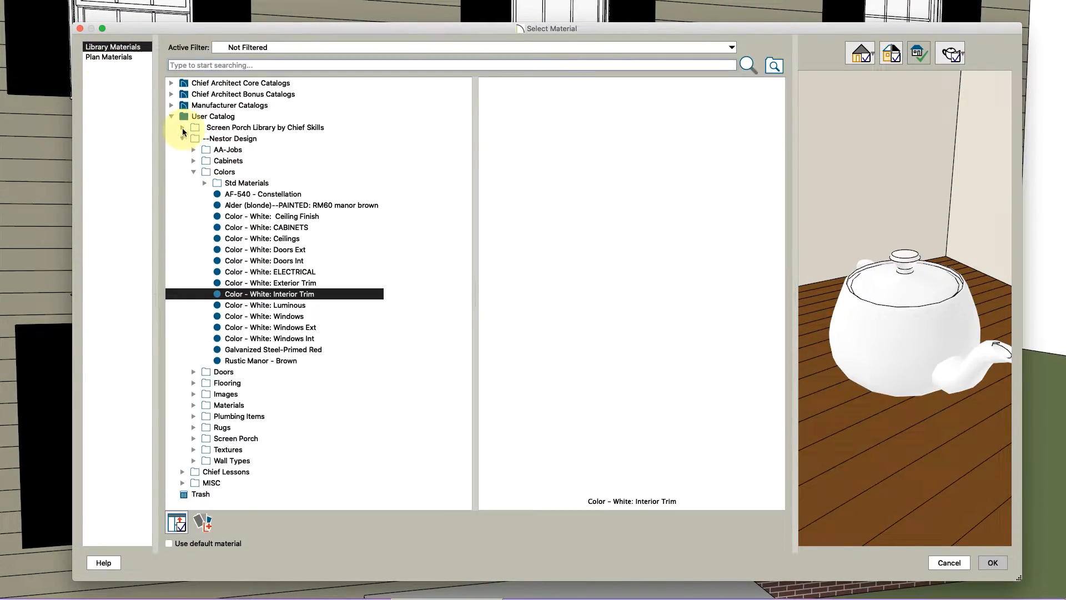
{"action": "left_click", "coordinate": [172, 116]}
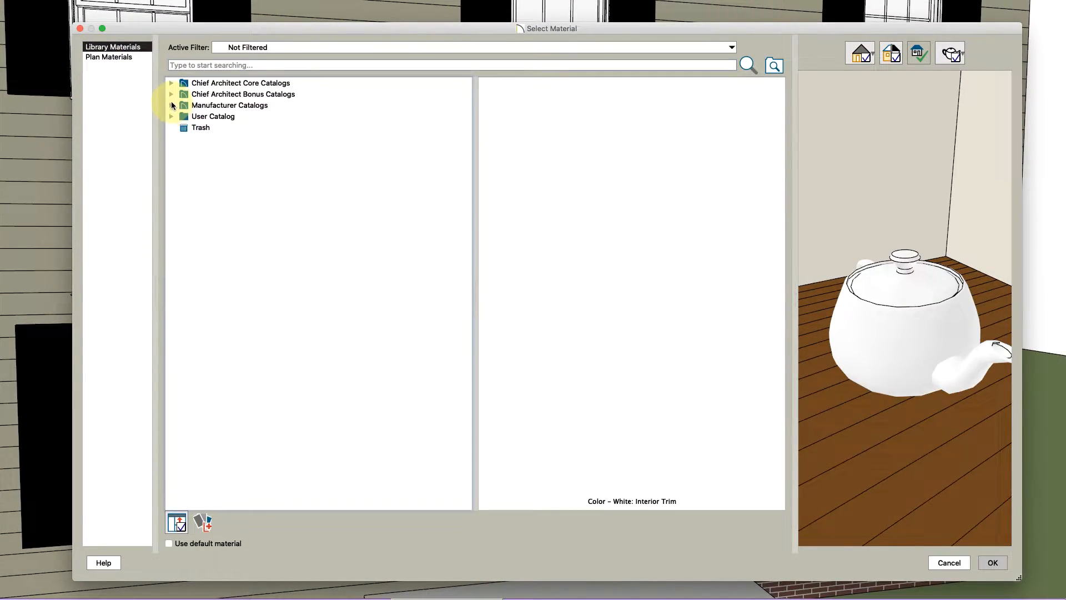
{"action": "left_click", "coordinate": [172, 104]}
{"action": "left_click", "coordinate": [193, 172]}
{"action": "left_click", "coordinate": [183, 172]}
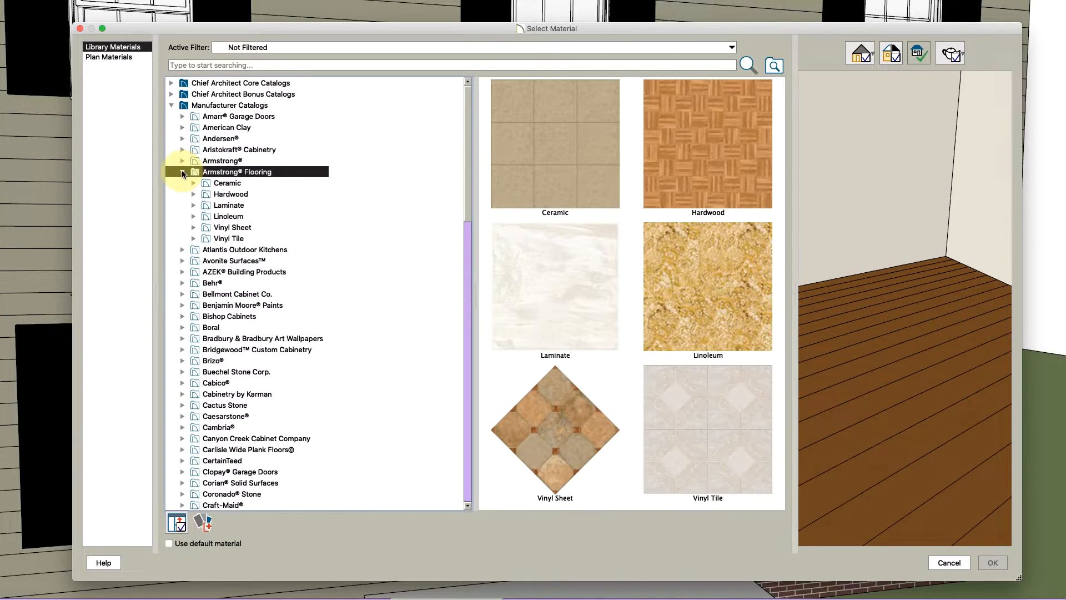
Paint the pediment solid with Plymouth Brown C0688 from the American Treasures collection of hardwood strip flooring
{"action": "left_click", "coordinate": [195, 194]}
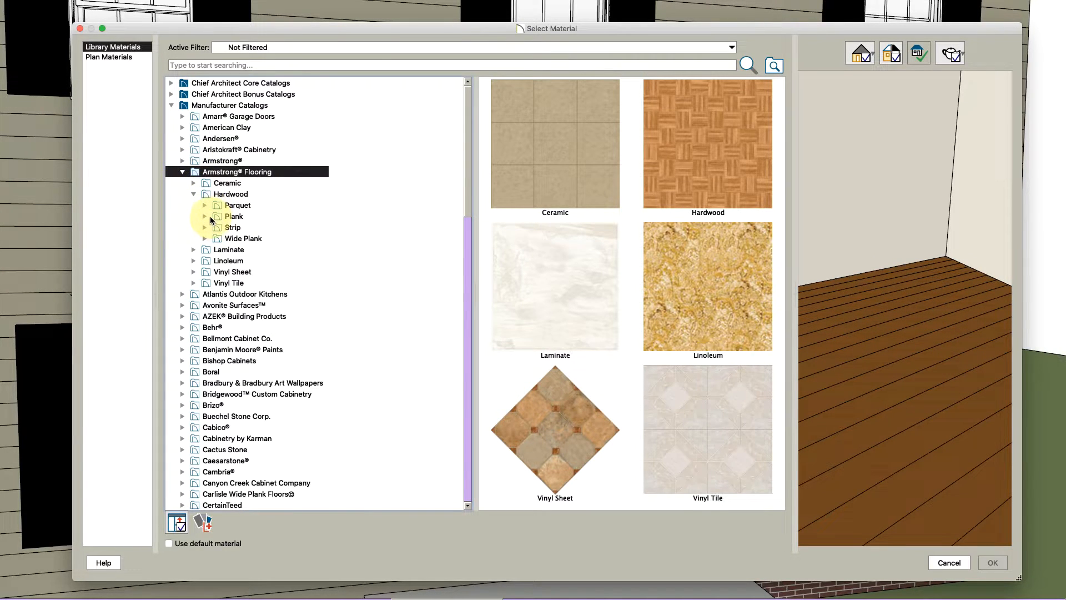
{"action": "left_click", "coordinate": [205, 228]}
{"action": "left_click", "coordinate": [252, 239]}
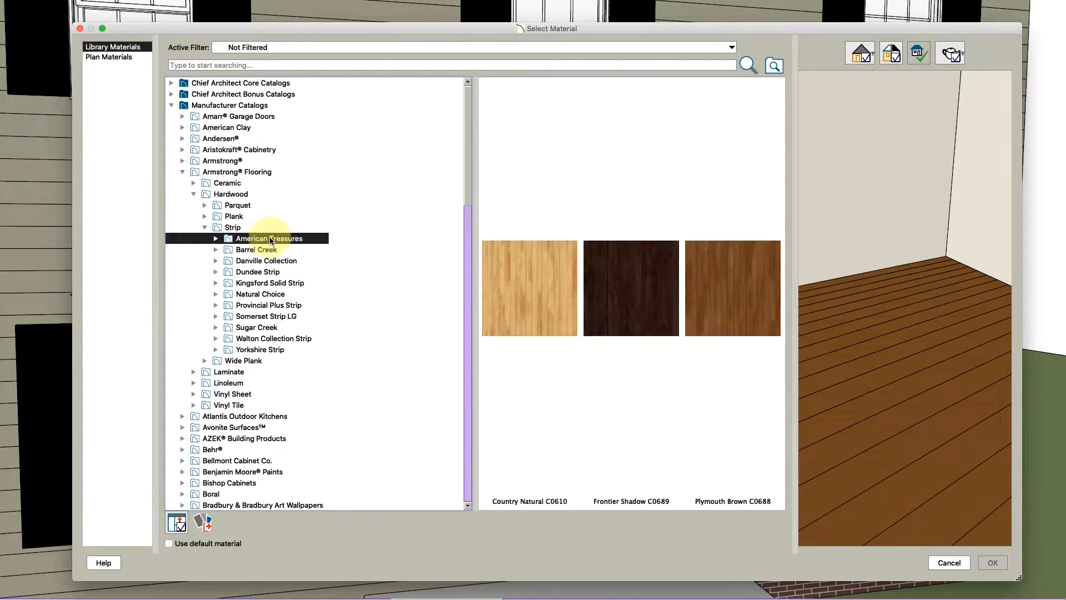
{"action": "left_click", "coordinate": [731, 284]}
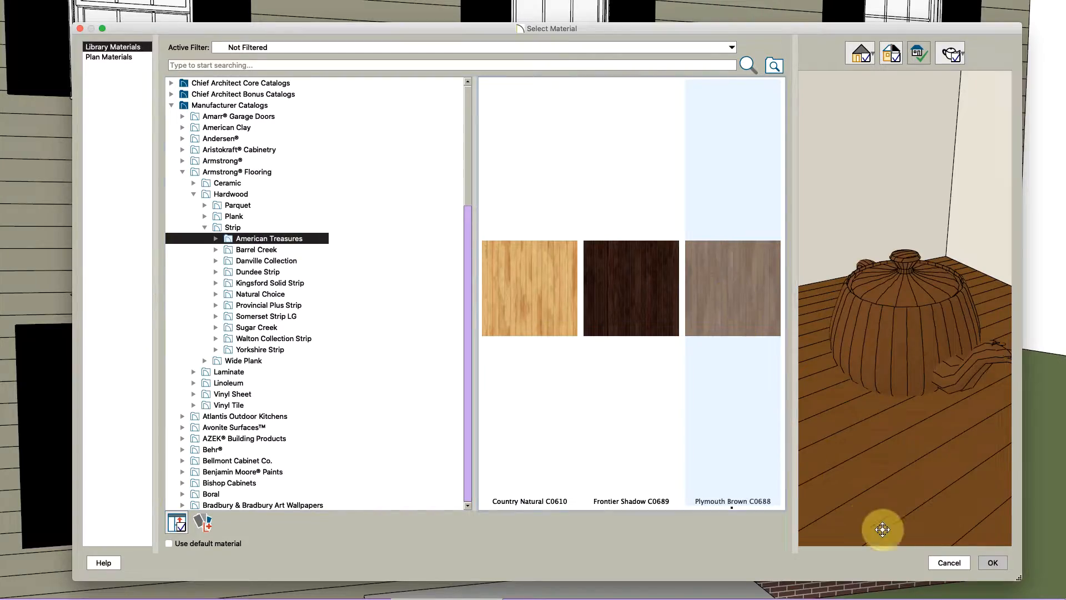
{"action": "left_click", "coordinate": [983, 563]}
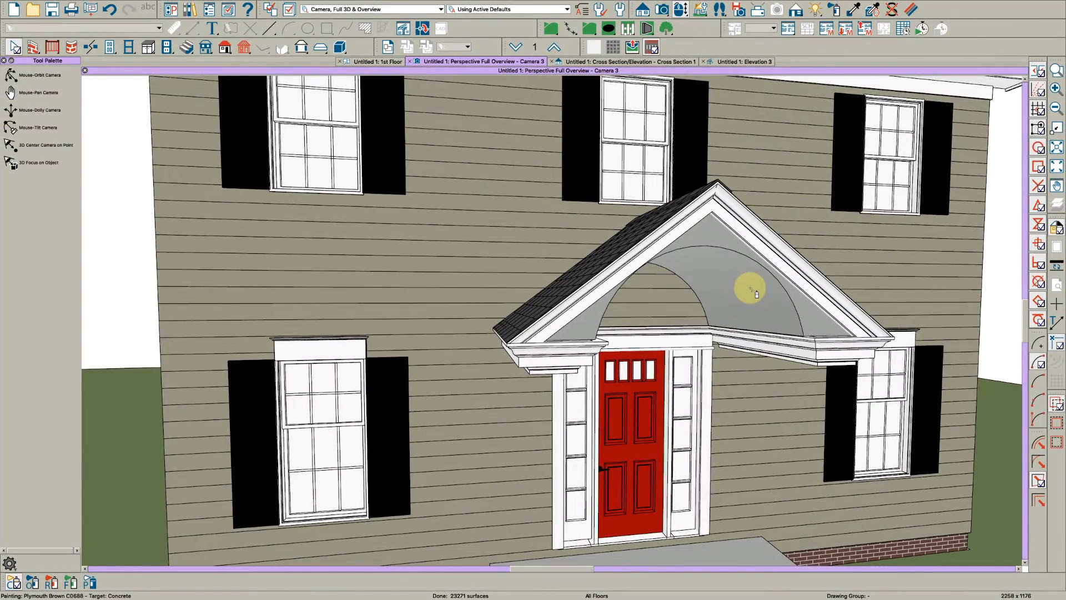
{"action": "left_click", "coordinate": [755, 292]}
Rotate the Plymouth Brown C0688 pattern and set its texture angle to 90°, checking the boards in the textured rendering
{"action": "left_click", "coordinate": [907, 14]}
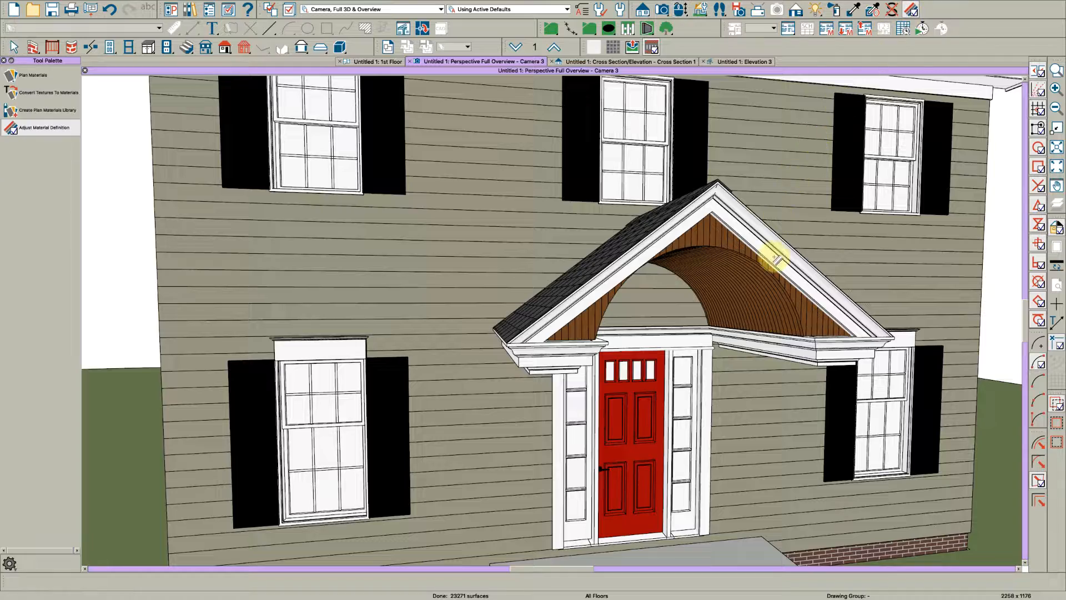
{"action": "left_click", "coordinate": [750, 301]}
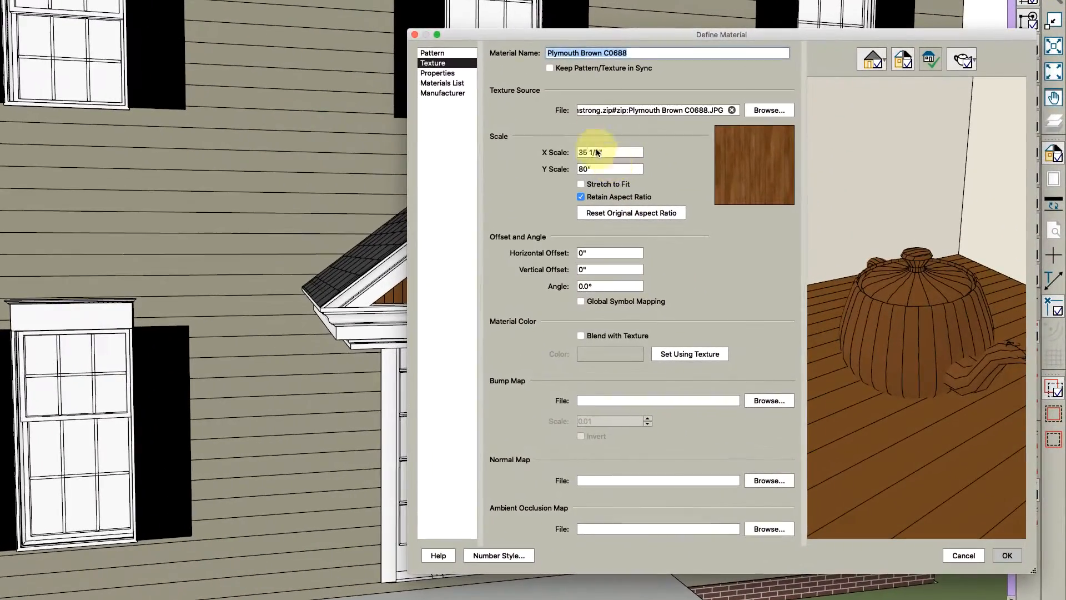
{"action": "left_click", "coordinate": [438, 54]}
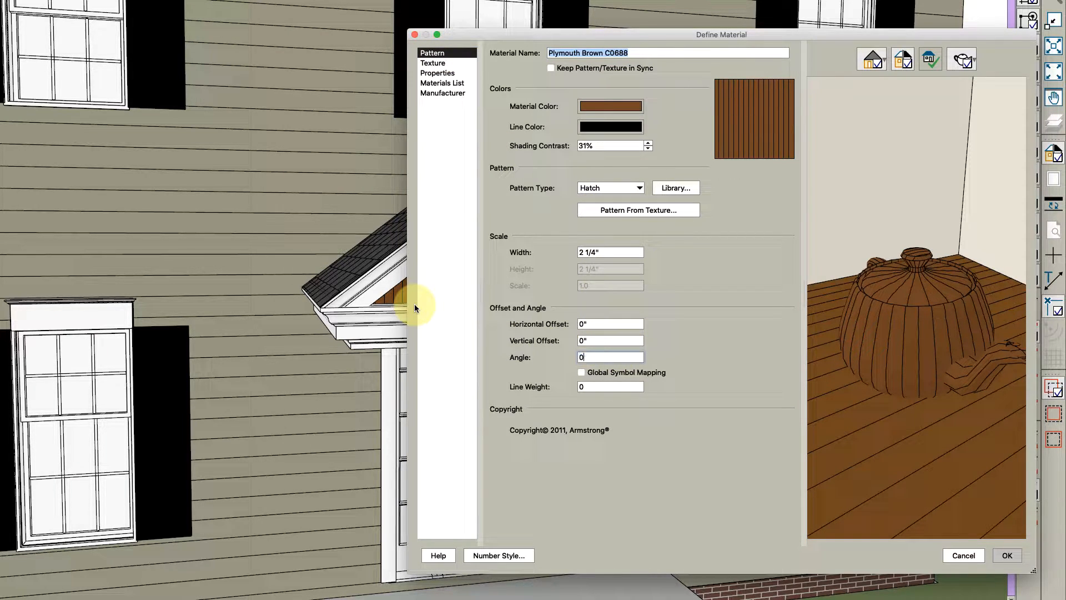
{"action": "left_click", "coordinate": [434, 64]}
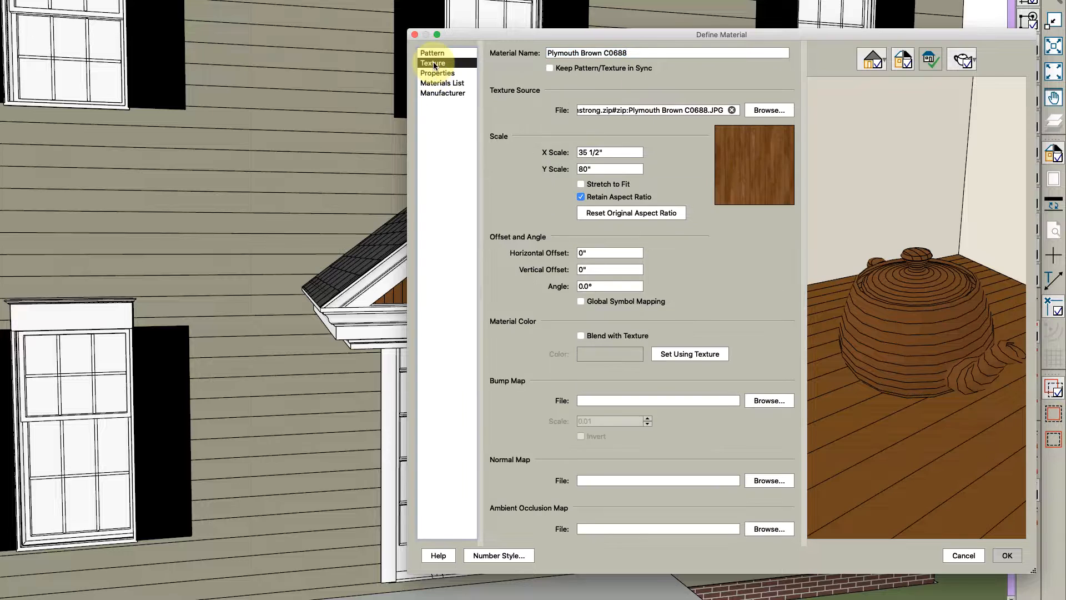
{"action": "type", "text": "90"}
{"action": "key", "text": "Tab"}
{"action": "left_click", "coordinate": [1010, 554]}
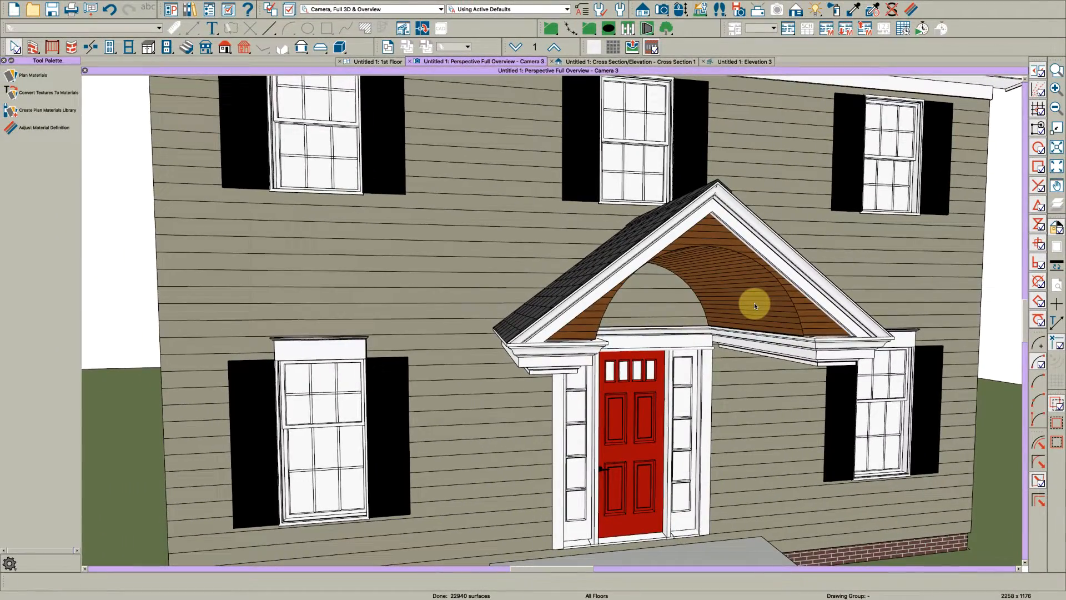
{"action": "key", "text": "v"}
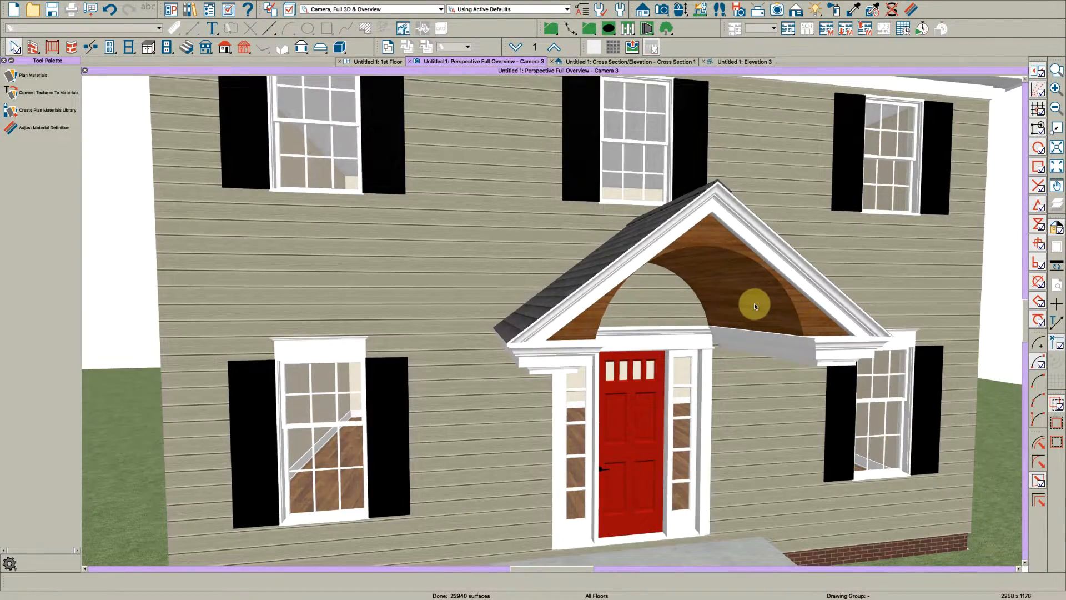
{"action": "key", "text": "v"}
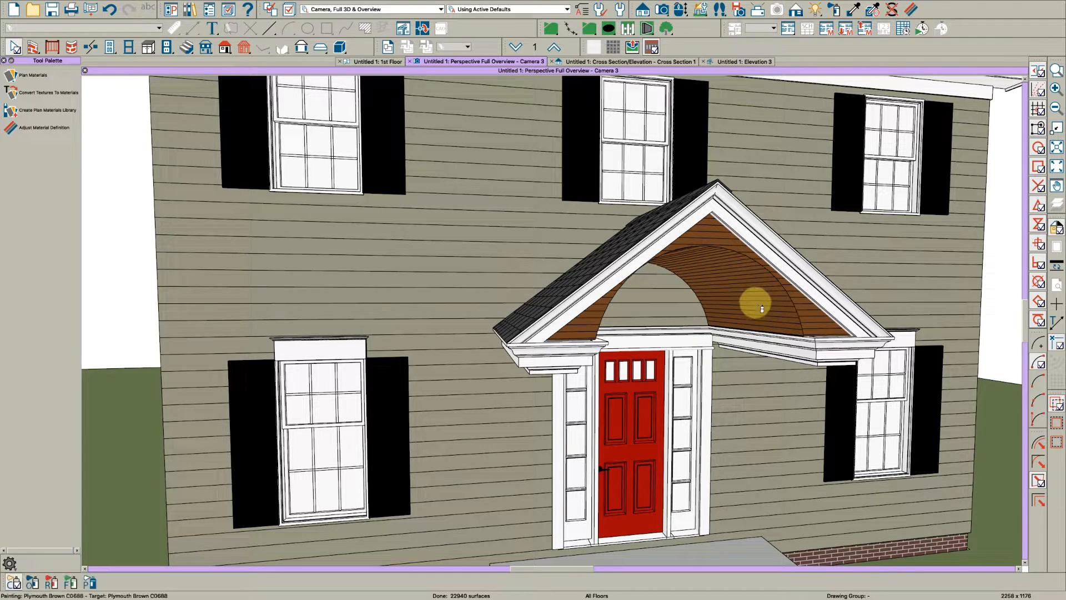
Adjust the thickness of the arched pediment solid slightly and return to viewing the portico
{"action": "double_click", "coordinate": [806, 316]}
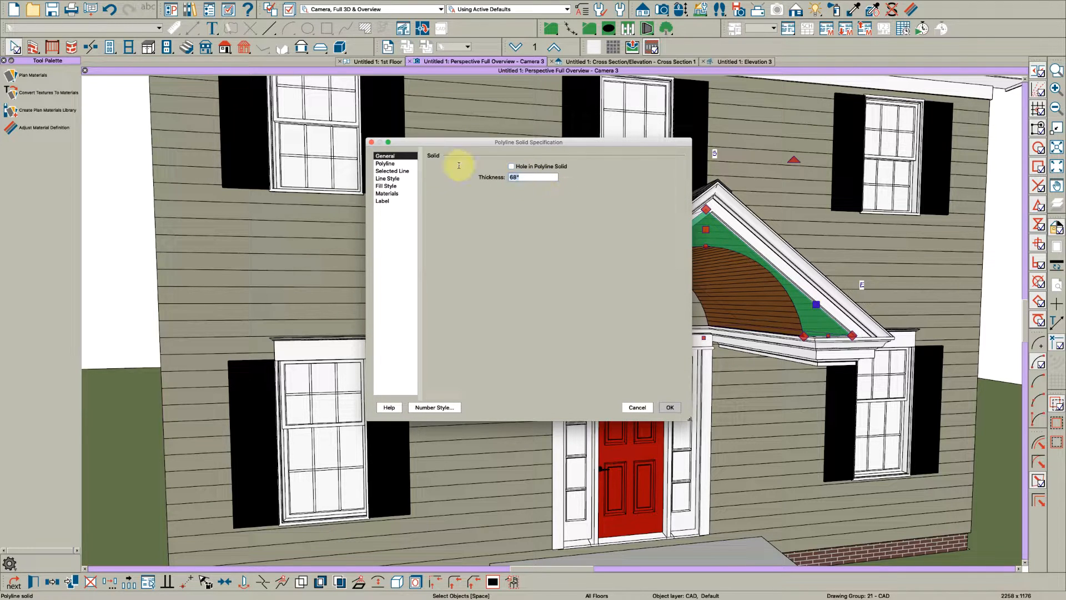
{"action": "key", "text": "Return"}
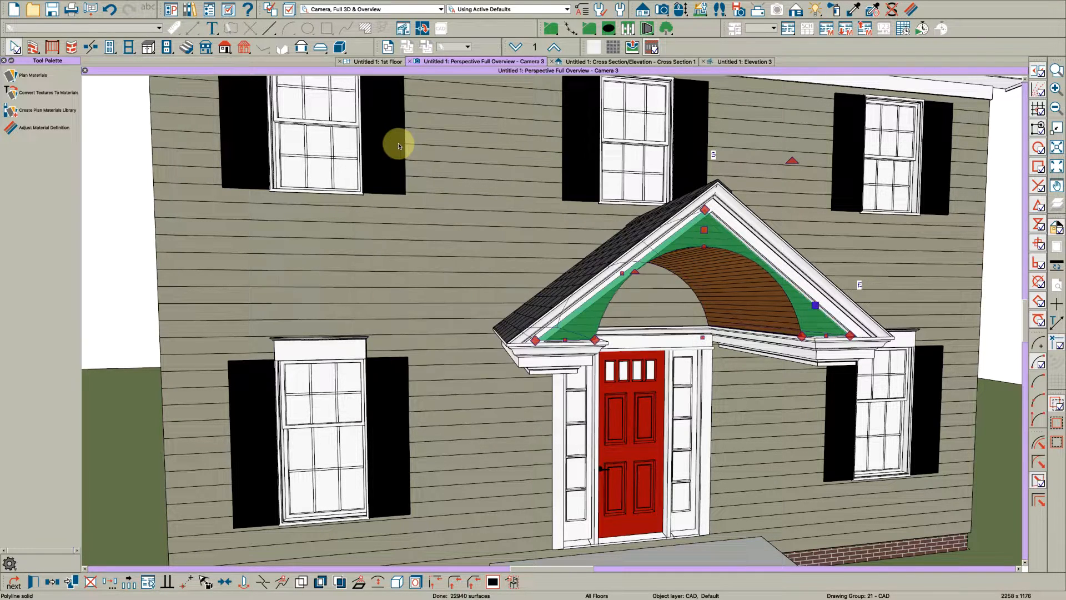
{"action": "key", "text": "e"}
{"action": "left_click", "coordinate": [766, 268]}
{"action": "key", "text": "Escape"}
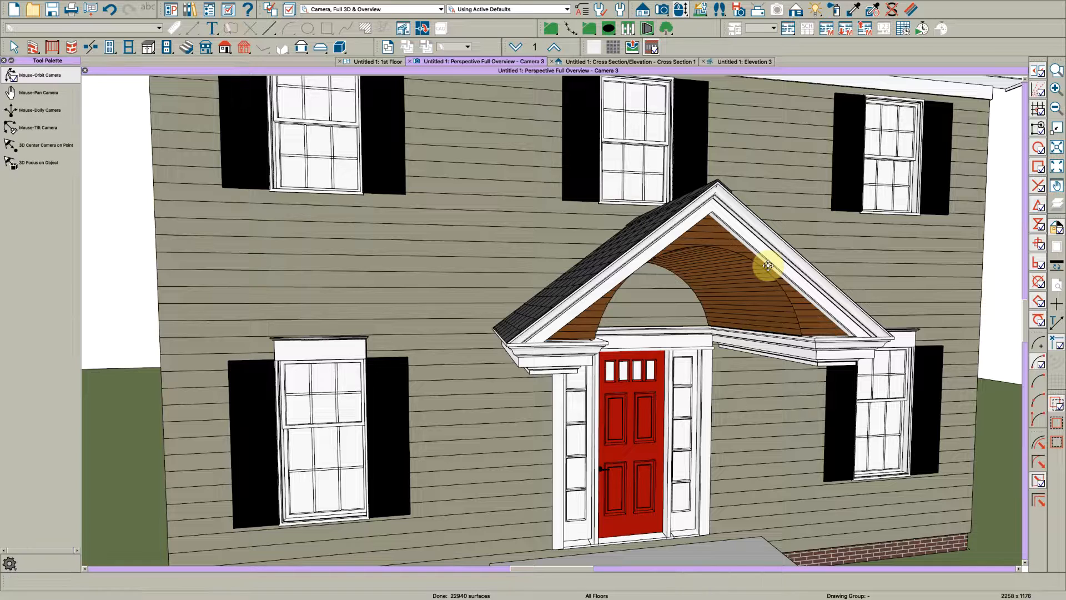
Delete the existing arched pediment polyline over the portico in the Elevation 3 CAD detail
{"action": "left_click", "coordinate": [720, 62]}
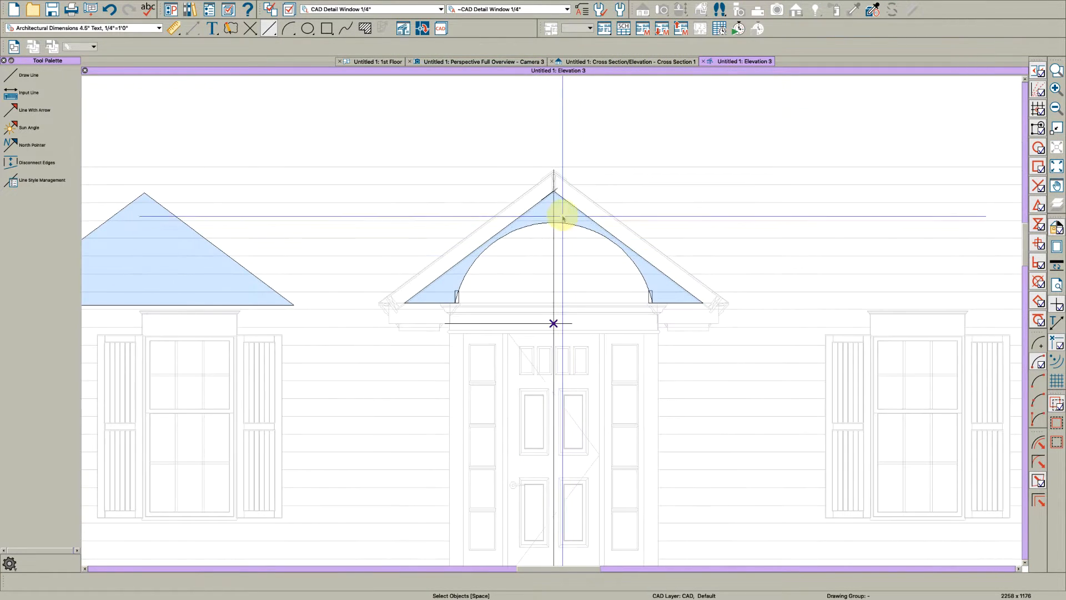
{"action": "left_click", "coordinate": [563, 217]}
{"action": "key", "text": "Delete"}
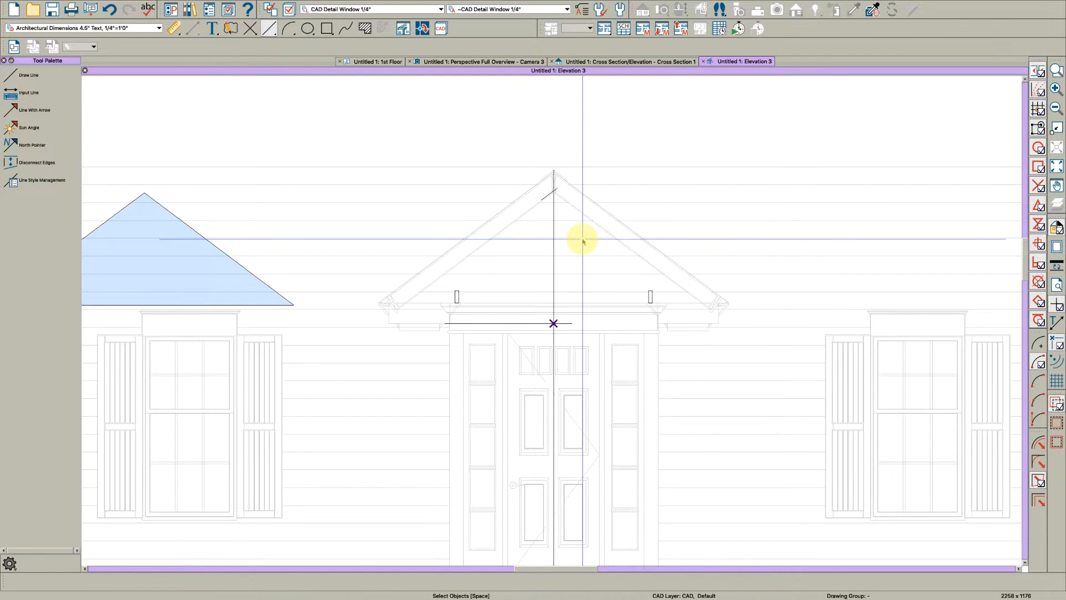
Draw an arc of about 3'-2 3/16" radius centered on the marked point, spanning the inner bottom corners of the two small rectangles
{"action": "scroll", "coordinate": [467, 305], "scroll_direction": "up", "scroll_amount": 5}
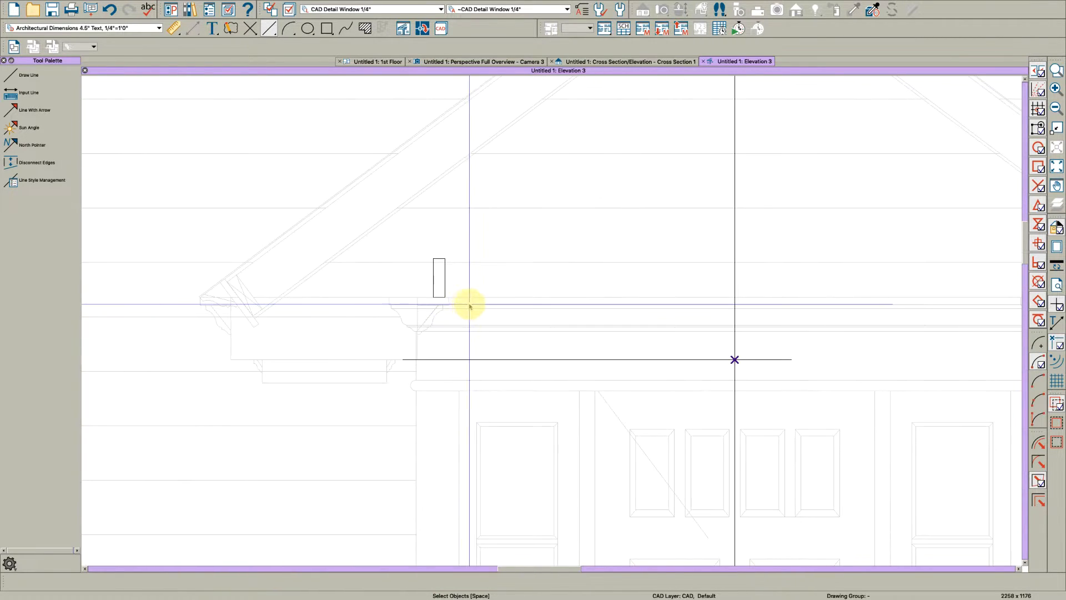
{"action": "left_click", "coordinate": [306, 28]}
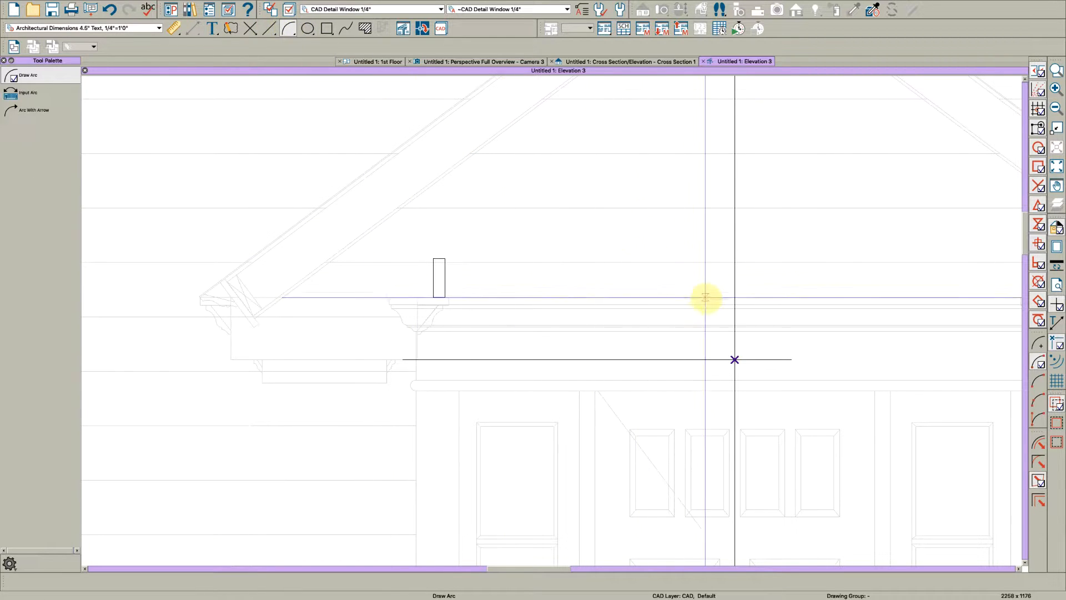
{"action": "left_click_drag", "start_coordinate": [735, 359], "coordinate": [445, 296]}
{"action": "scroll", "coordinate": [443, 295], "scroll_direction": "down", "scroll_amount": 3}
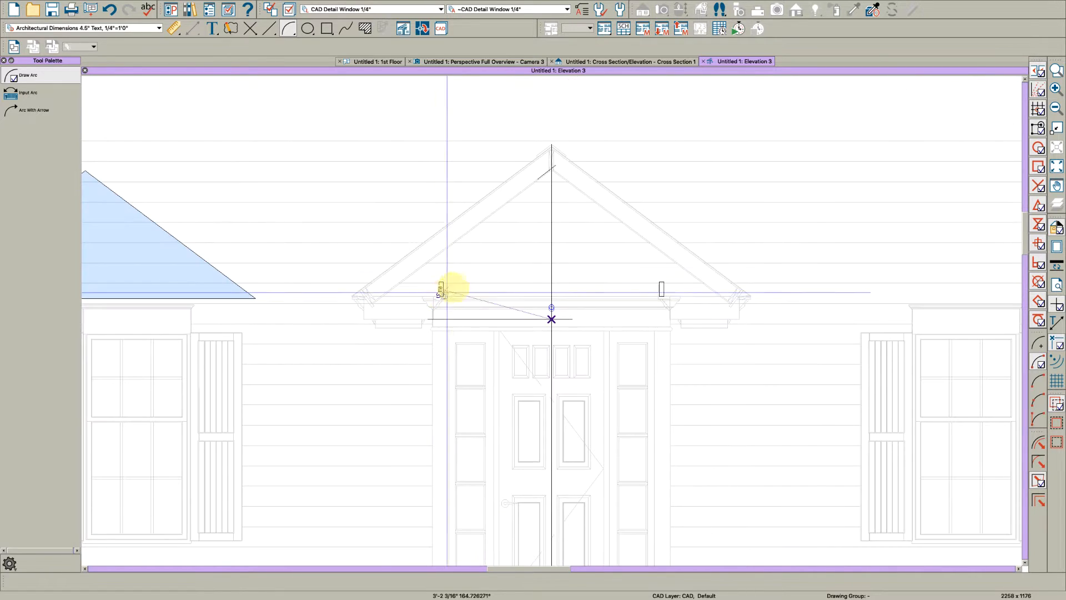
{"action": "left_click", "coordinate": [659, 292]}
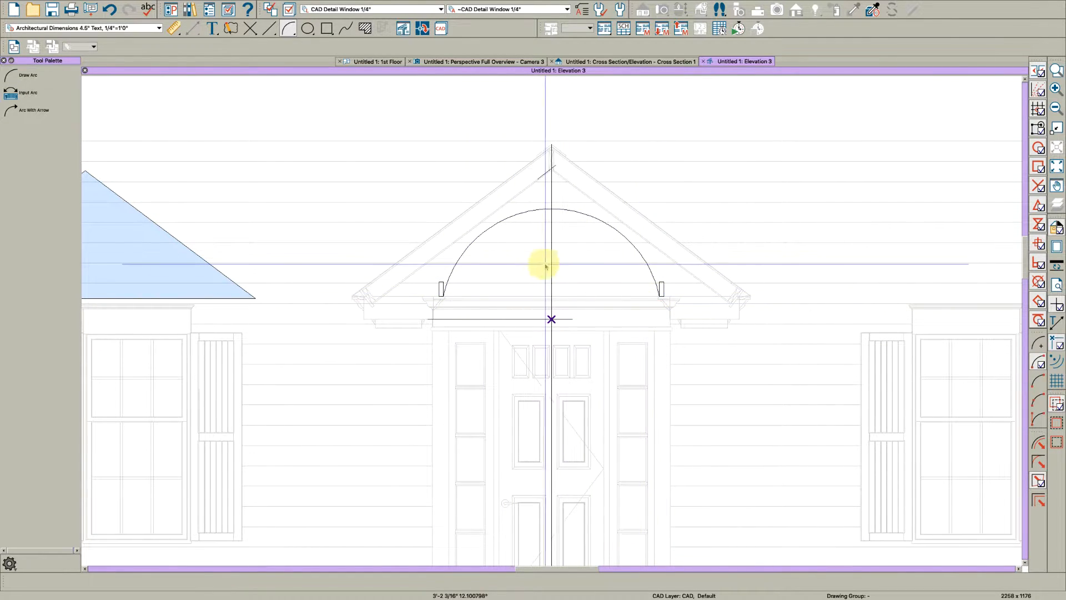
Move the spare triangle over the portico so its apex sits where the short slope line meets the vertical centerline
{"action": "scroll", "coordinate": [436, 286], "scroll_direction": "up", "scroll_amount": 2}
{"action": "scroll", "coordinate": [440, 287], "scroll_direction": "down", "scroll_amount": 2}
{"action": "scroll", "coordinate": [443, 288], "scroll_direction": "down", "scroll_amount": 2}
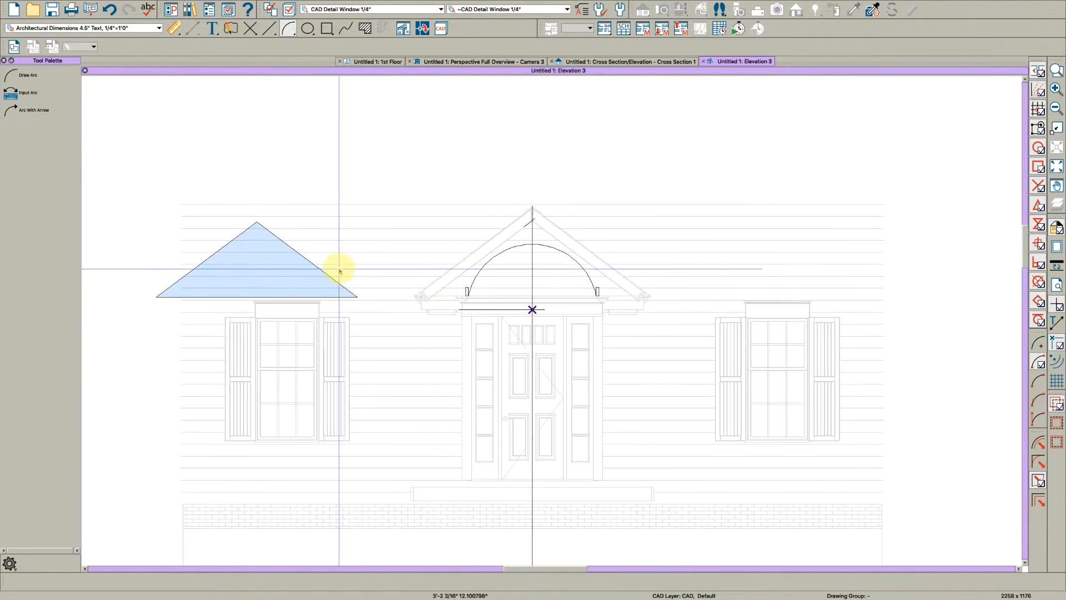
{"action": "left_click", "coordinate": [331, 274]}
{"action": "left_click_drag", "start_coordinate": [257, 222], "coordinate": [378, 229]}
{"action": "scroll", "coordinate": [542, 218], "scroll_direction": "up", "scroll_amount": 5}
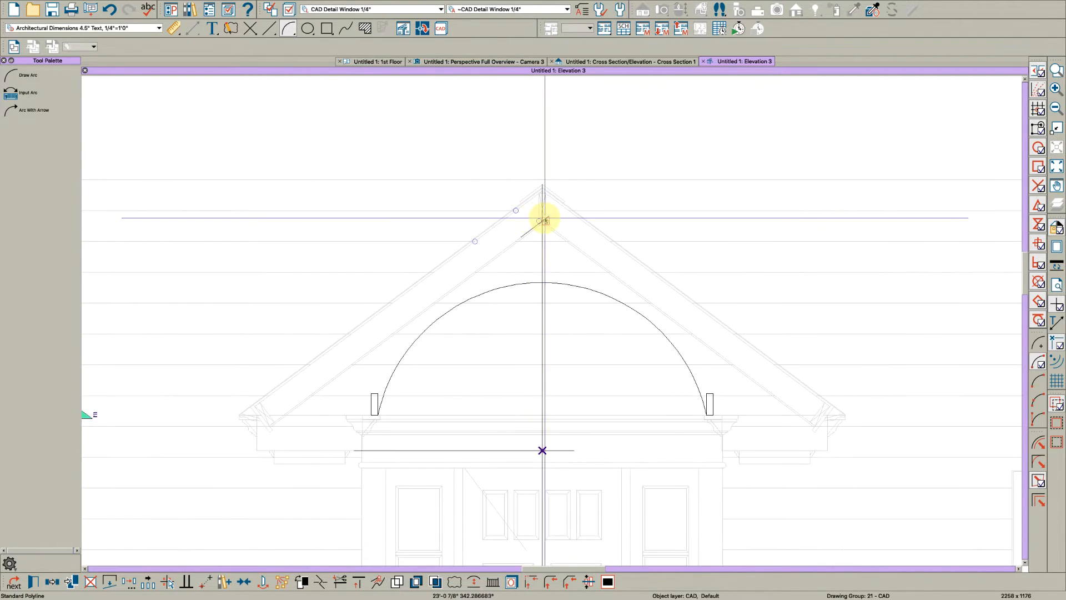
{"action": "scroll", "coordinate": [507, 238], "scroll_direction": "down", "scroll_amount": 5}
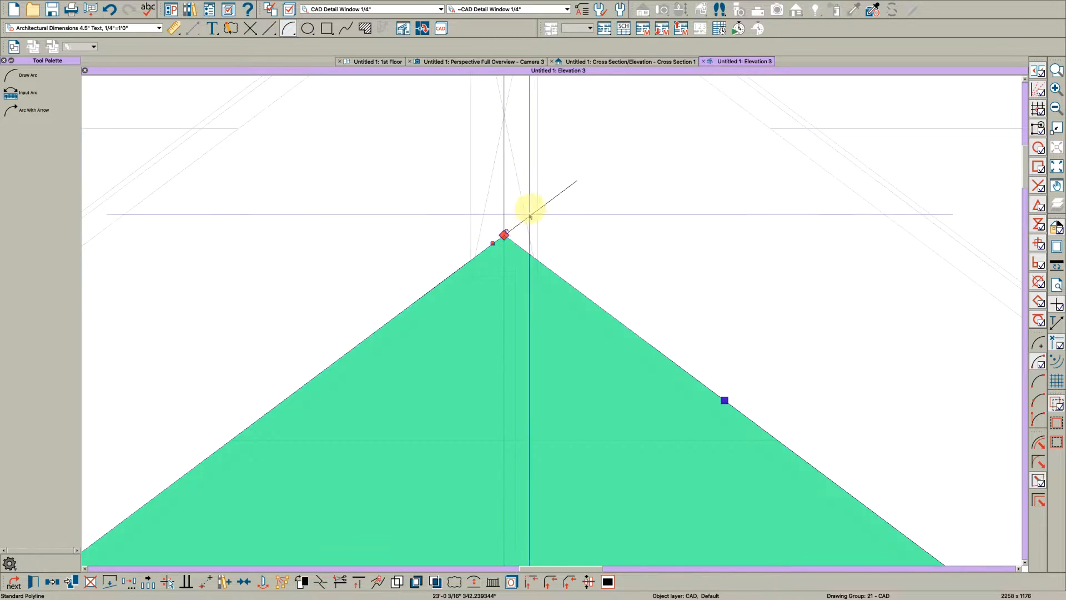
{"action": "key", "text": "Escape"}
Close the arc into a polyline with a horizontal 6'-2 5/8" line between its two lower endpoints
{"action": "left_click", "coordinate": [346, 376]}
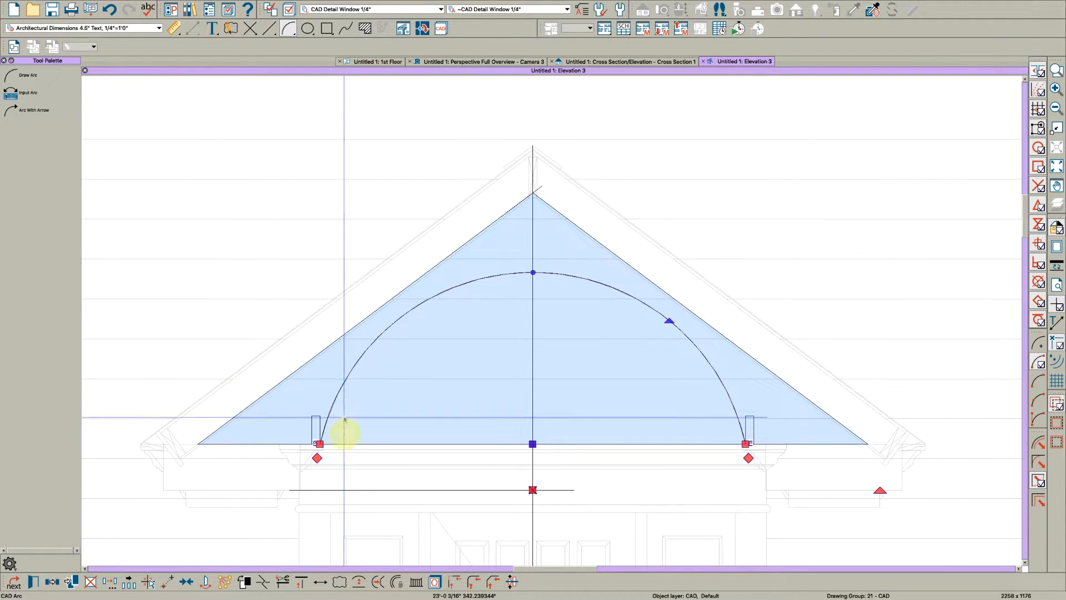
{"action": "key", "text": "l"}
{"action": "mouse_move", "coordinate": [321, 444]}
{"action": "left_mouse_down"}
{"action": "mouse_move", "coordinate": [281, 445]}
{"action": "mouse_move", "coordinate": [745, 444]}
{"action": "left_mouse_up"}
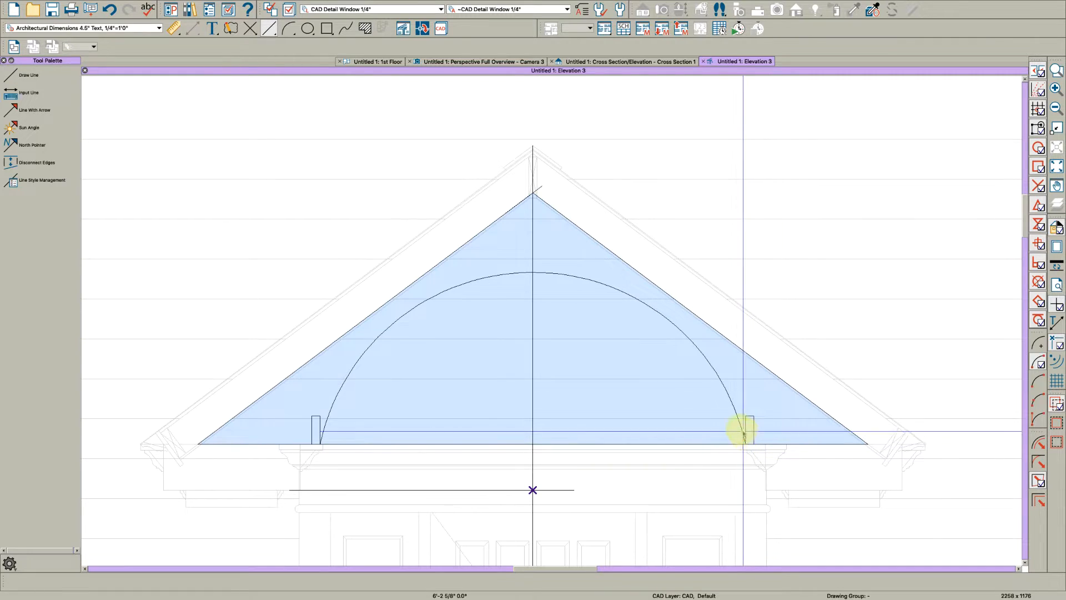
{"action": "left_click", "coordinate": [732, 405]}
Subtract the closed arch shape from the triangle polyline to cut the arched opening
{"action": "left_click", "coordinate": [397, 581]}
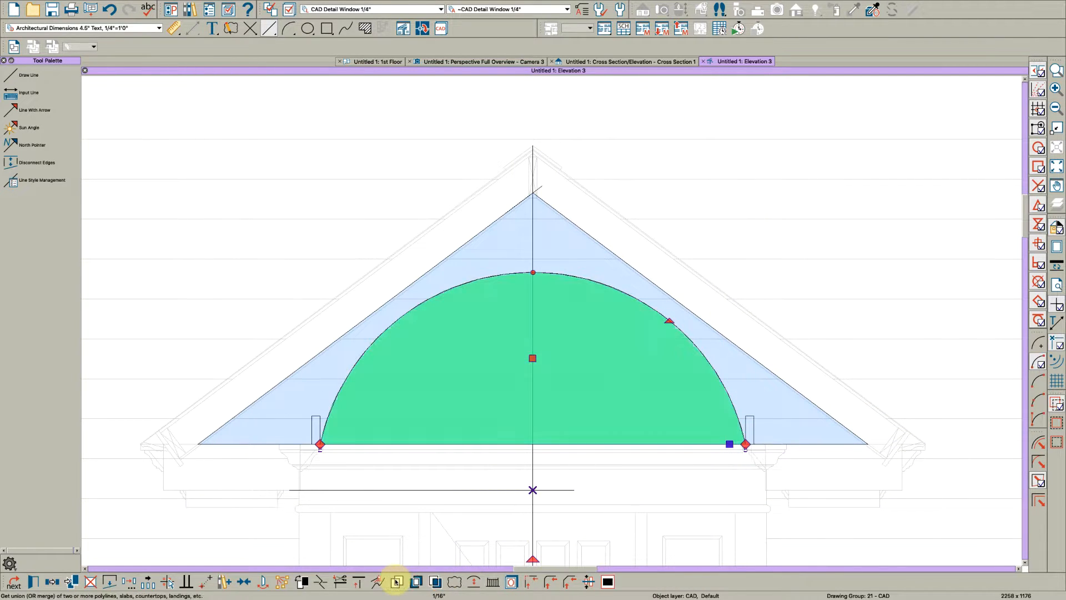
{"action": "left_click", "coordinate": [484, 502]}
{"action": "left_click", "coordinate": [333, 392]}
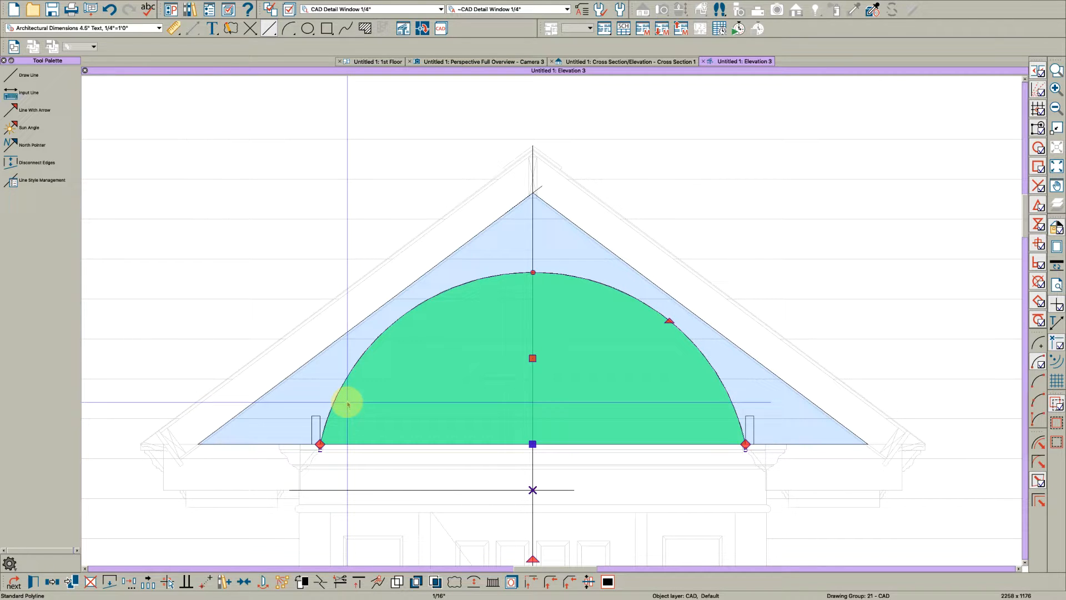
{"action": "left_click", "coordinate": [269, 443]}
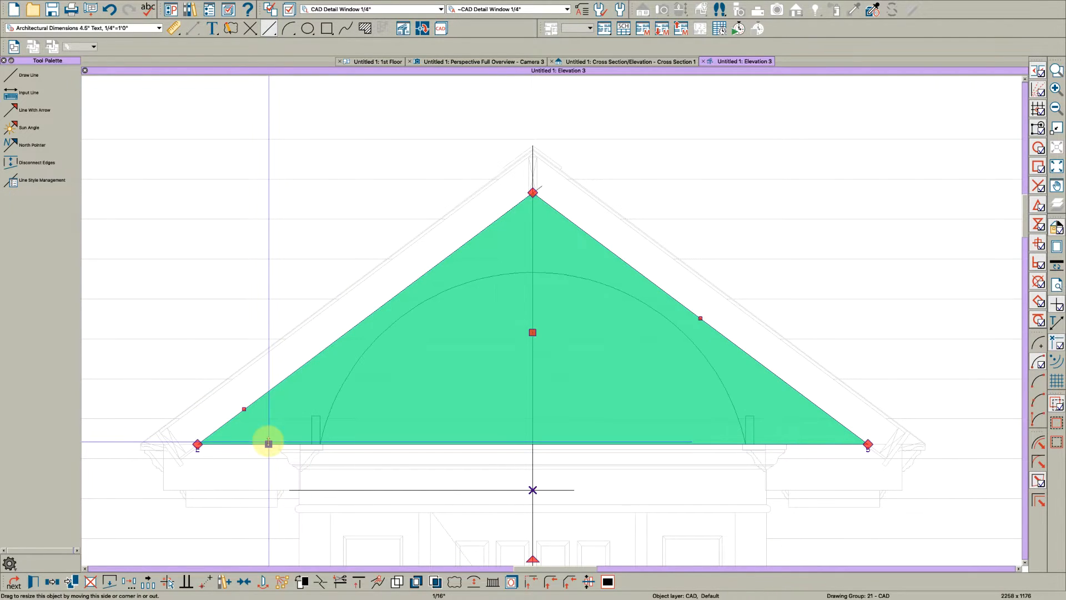
{"action": "left_click", "coordinate": [436, 581]}
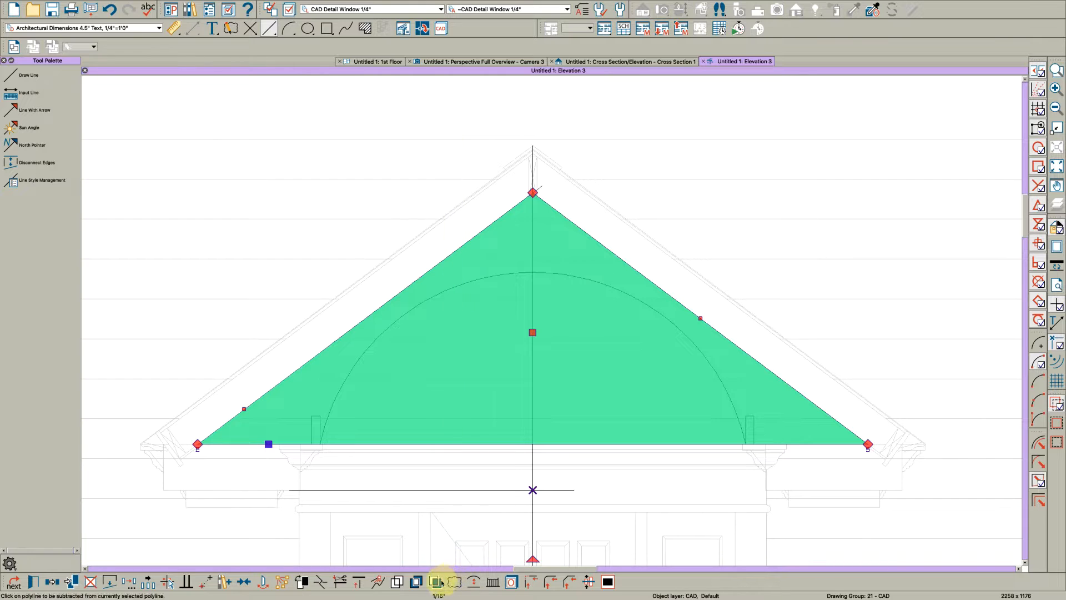
{"action": "left_click", "coordinate": [337, 395]}
{"action": "left_click", "coordinate": [601, 309]}
{"action": "left_click", "coordinate": [476, 322]}
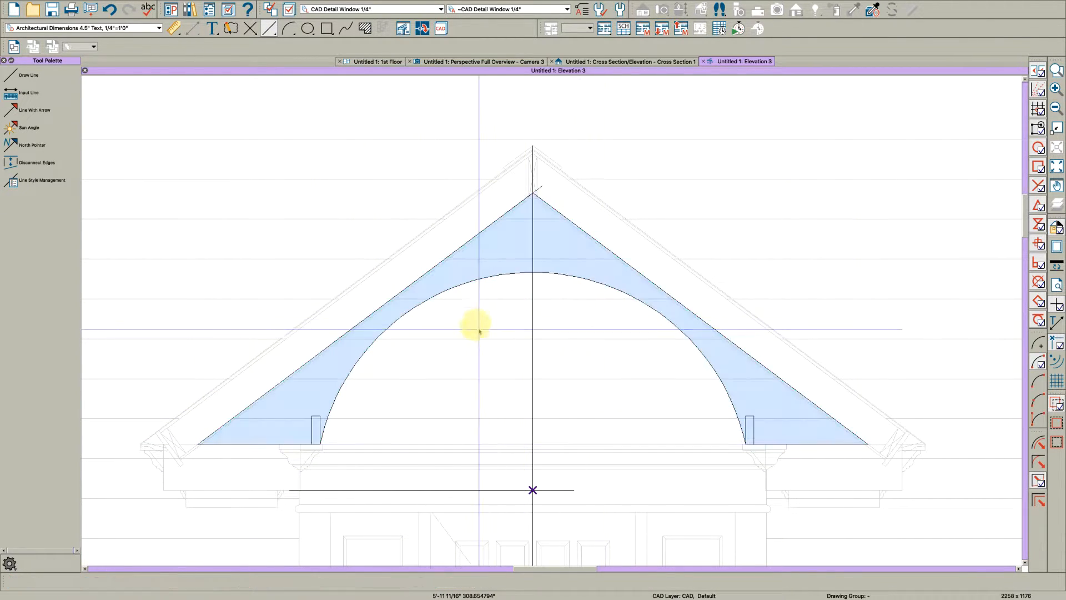
Copy the arched pediment polyline into Cross Section 1 and convert it to a polyline solid
{"action": "left_click", "coordinate": [512, 271]}
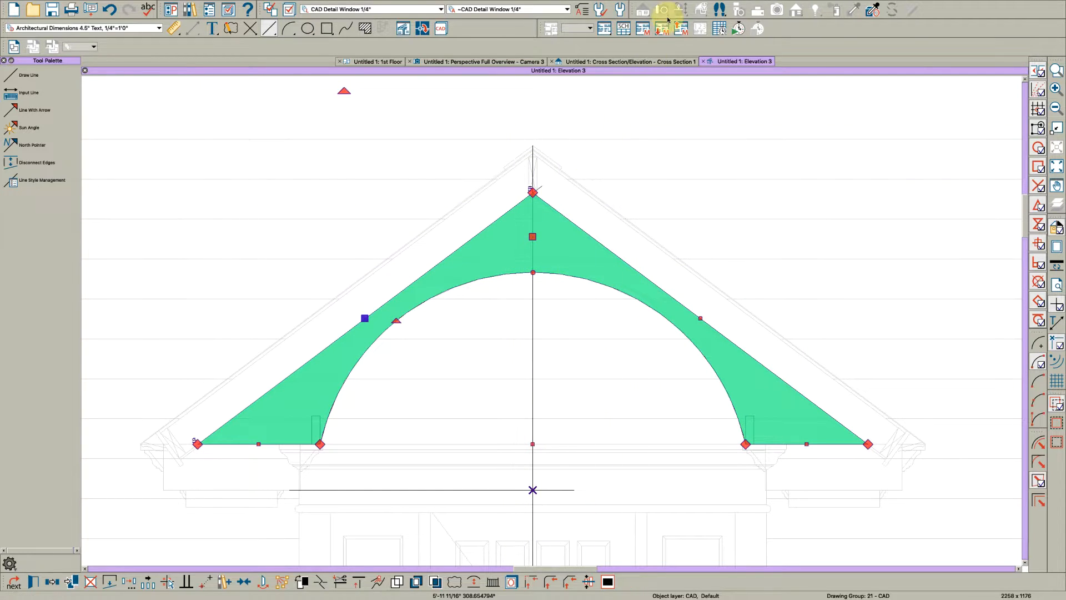
{"action": "left_click", "coordinate": [615, 62]}
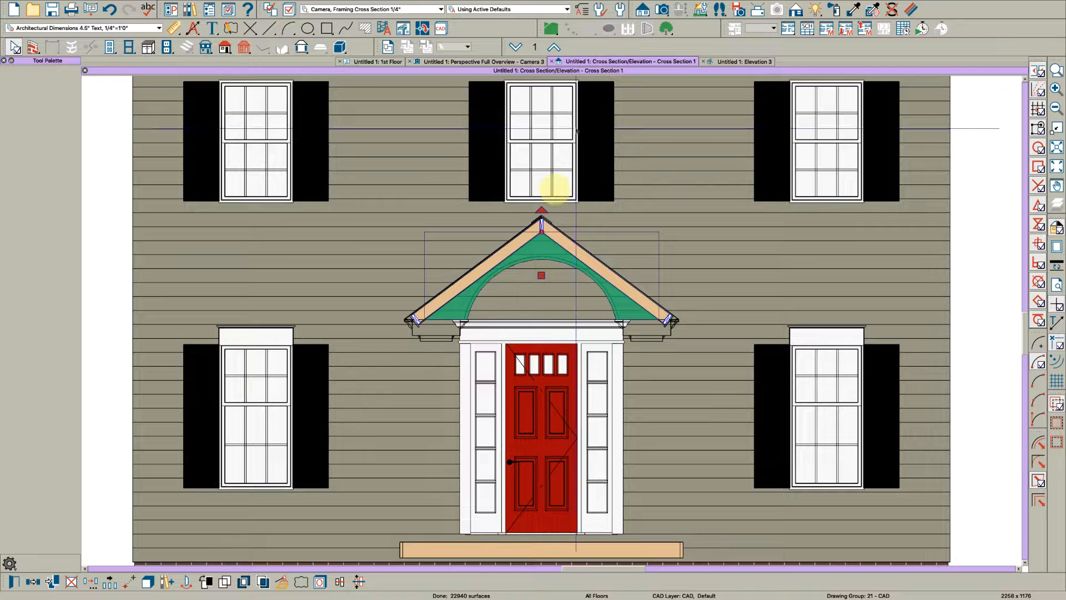
{"action": "left_click", "coordinate": [288, 576]}
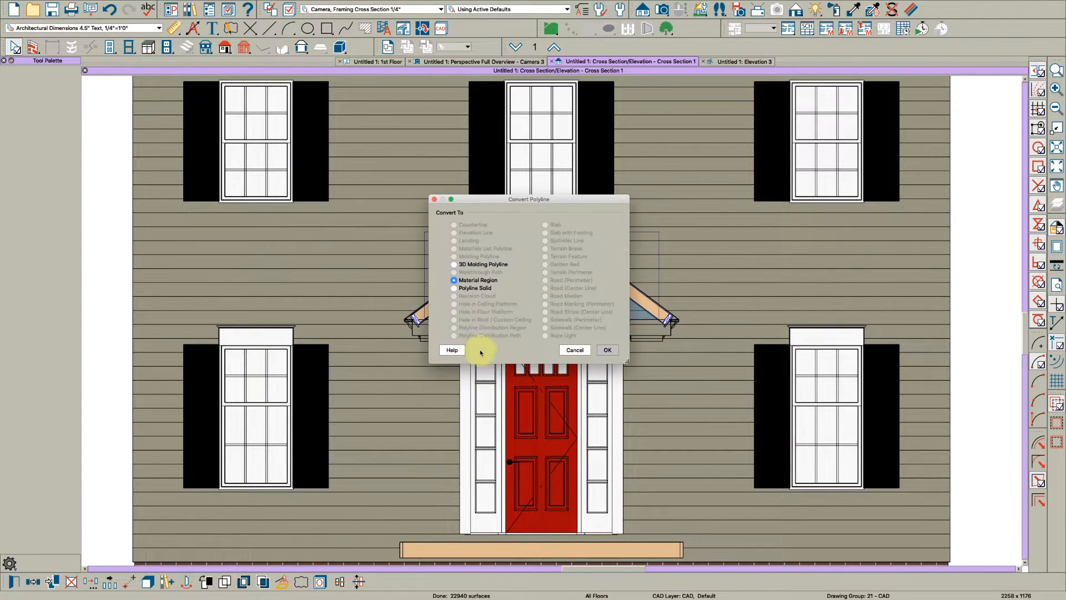
{"action": "left_click", "coordinate": [608, 350]}
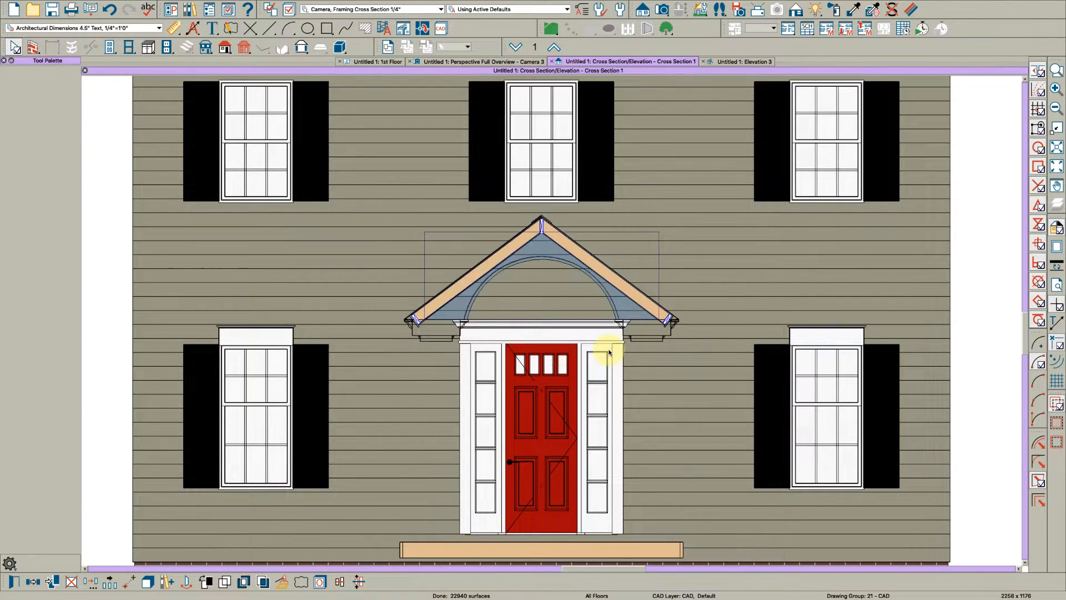
{"action": "left_click", "coordinate": [669, 411]}
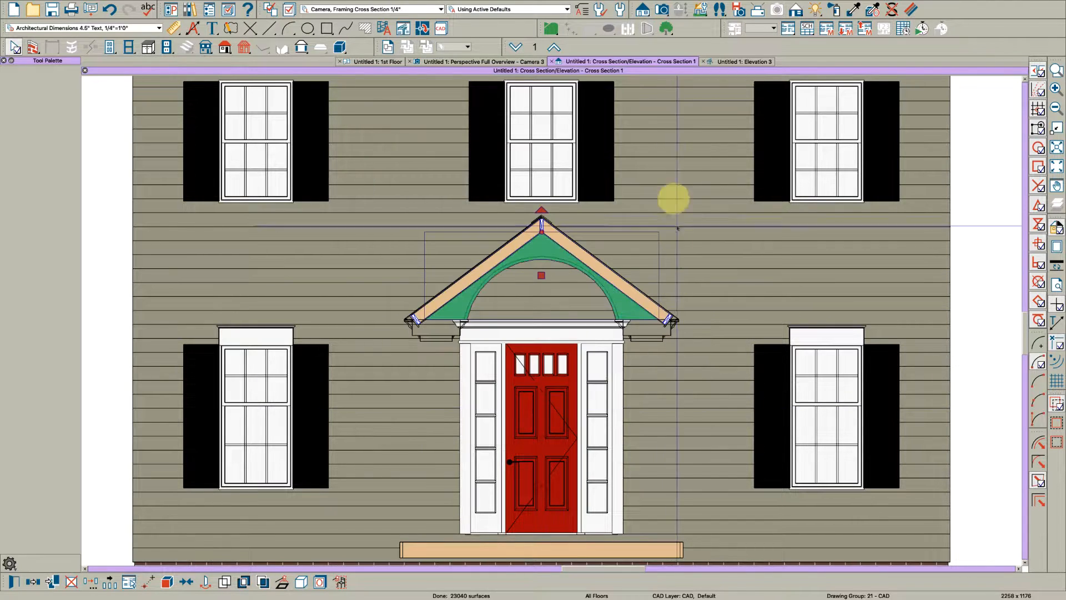
{"action": "left_click", "coordinate": [484, 63]}
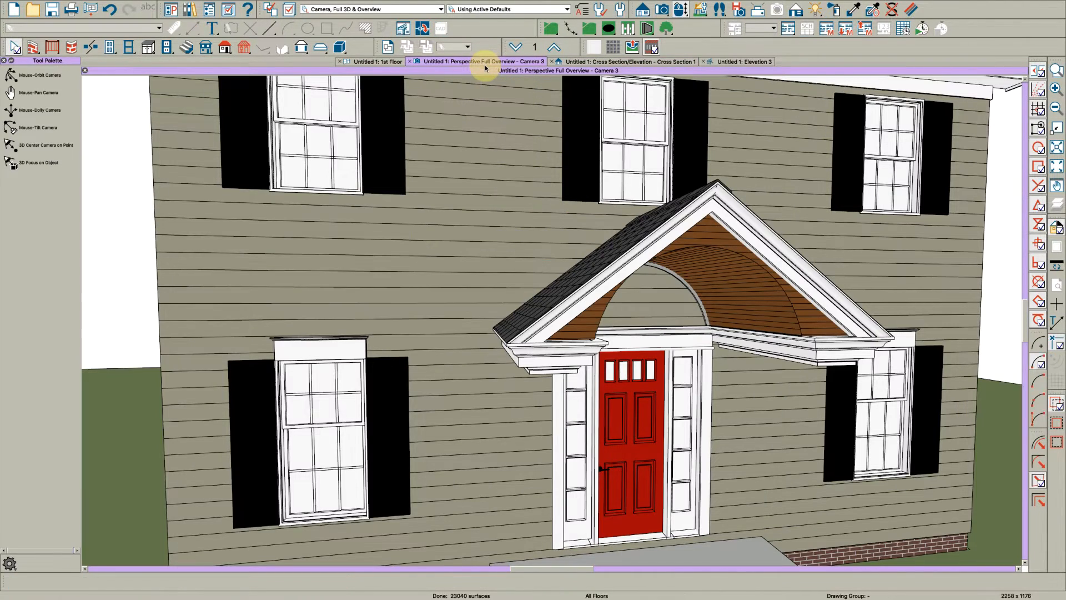
{"action": "left_click", "coordinate": [688, 288]}
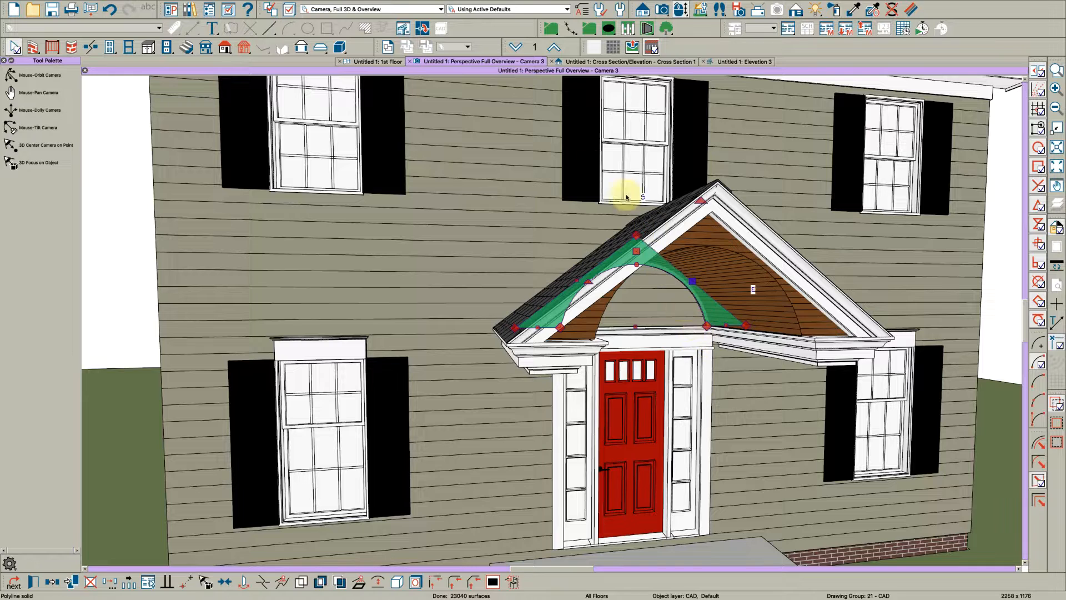
{"action": "key", "text": "Escape"}
Move the new polyline solid on the 1st Floor plan from the house wall to sit flush outside the landing's front edge
{"action": "left_click", "coordinate": [378, 63]}
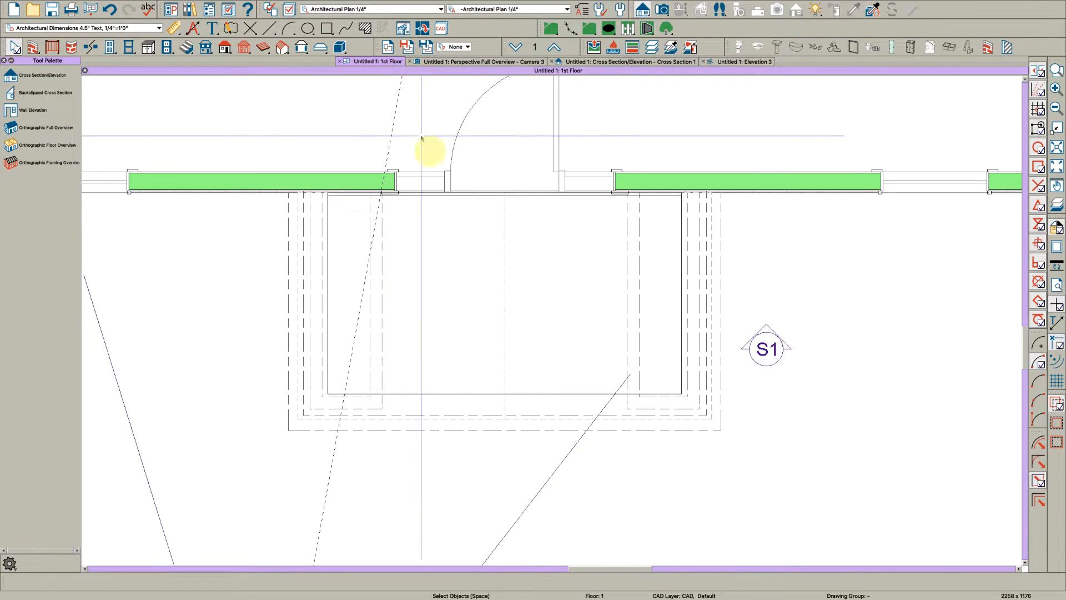
{"action": "left_click", "coordinate": [484, 191]}
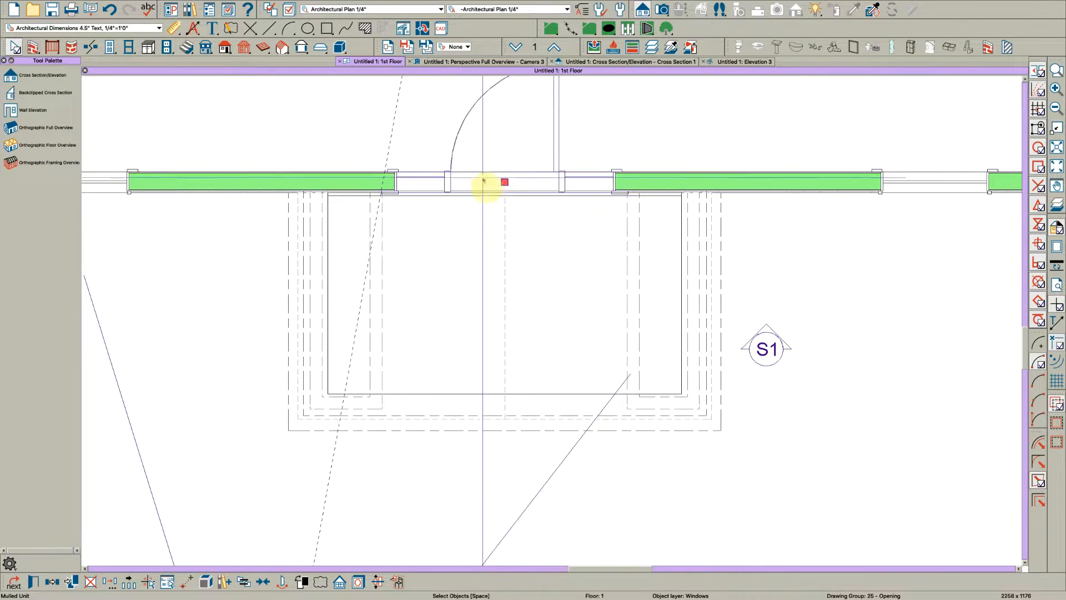
{"action": "left_click", "coordinate": [523, 201]}
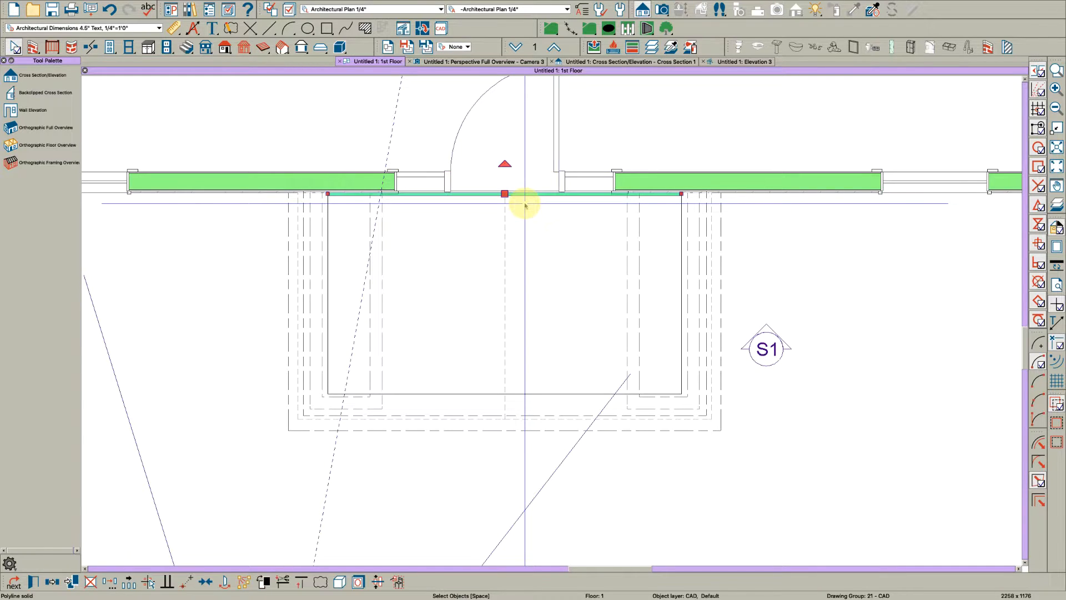
{"action": "scroll", "coordinate": [545, 241], "scroll_direction": "up", "scroll_amount": 1}
{"action": "left_click_drag", "start_coordinate": [500, 189], "coordinate": [493, 417]}
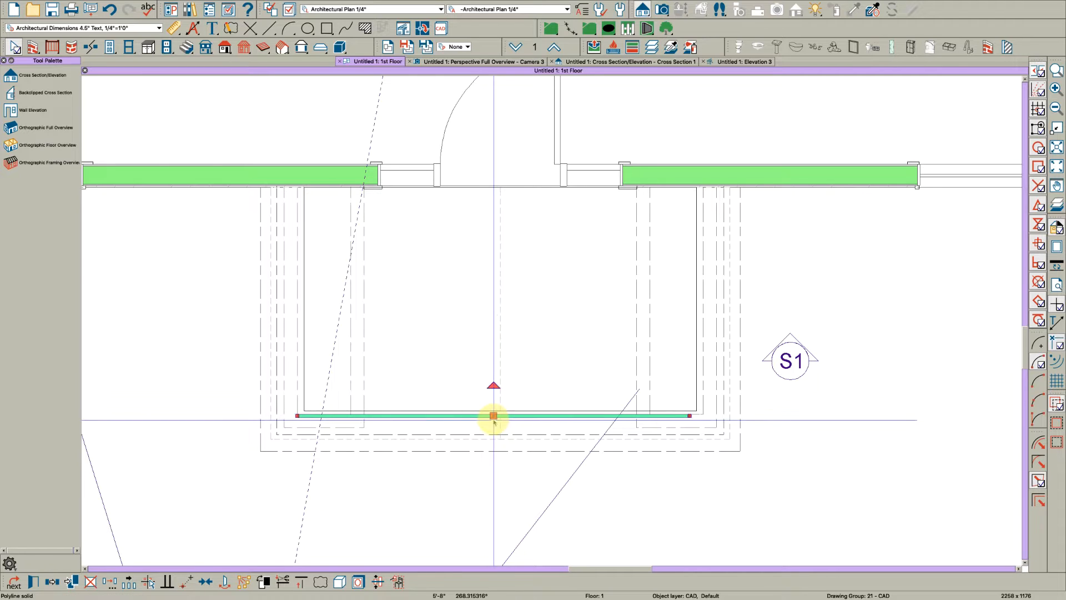
{"action": "scroll", "coordinate": [492, 417], "scroll_direction": "up", "scroll_amount": 4}
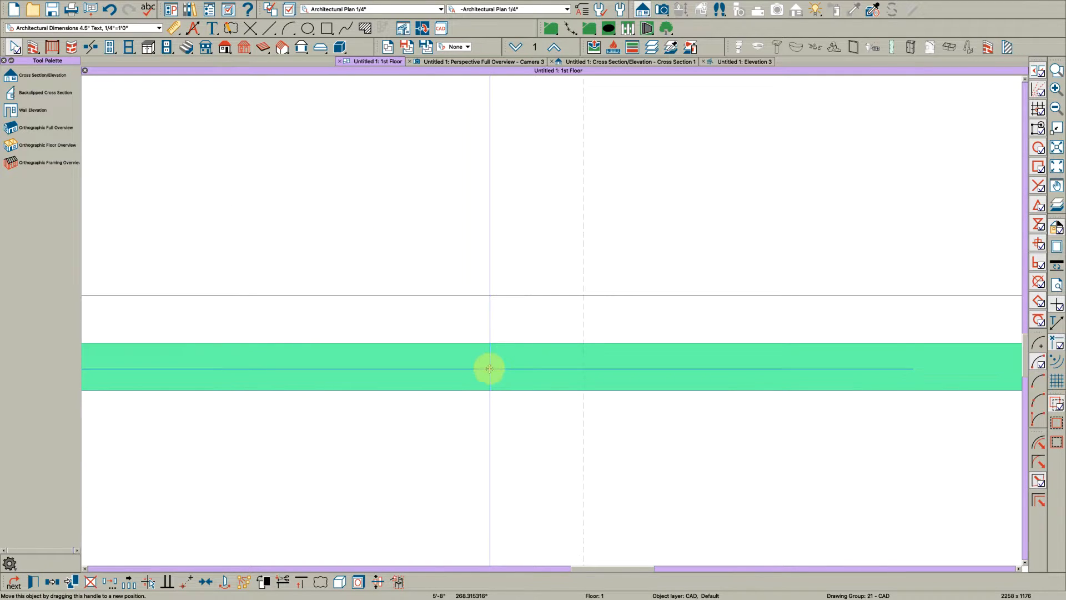
{"action": "left_click_drag", "start_coordinate": [488, 367], "coordinate": [489, 320]}
Center the front polyline solid on the landing
{"action": "scroll", "coordinate": [533, 405], "scroll_direction": "down", "scroll_amount": 8}
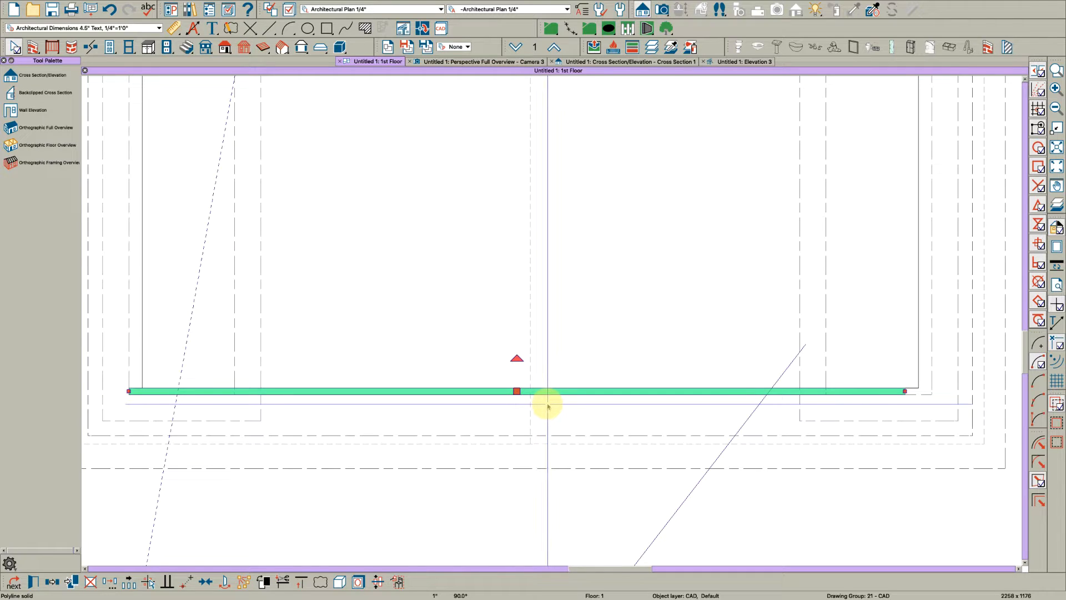
{"action": "key", "text": "c"}
{"action": "left_click", "coordinate": [532, 336]}
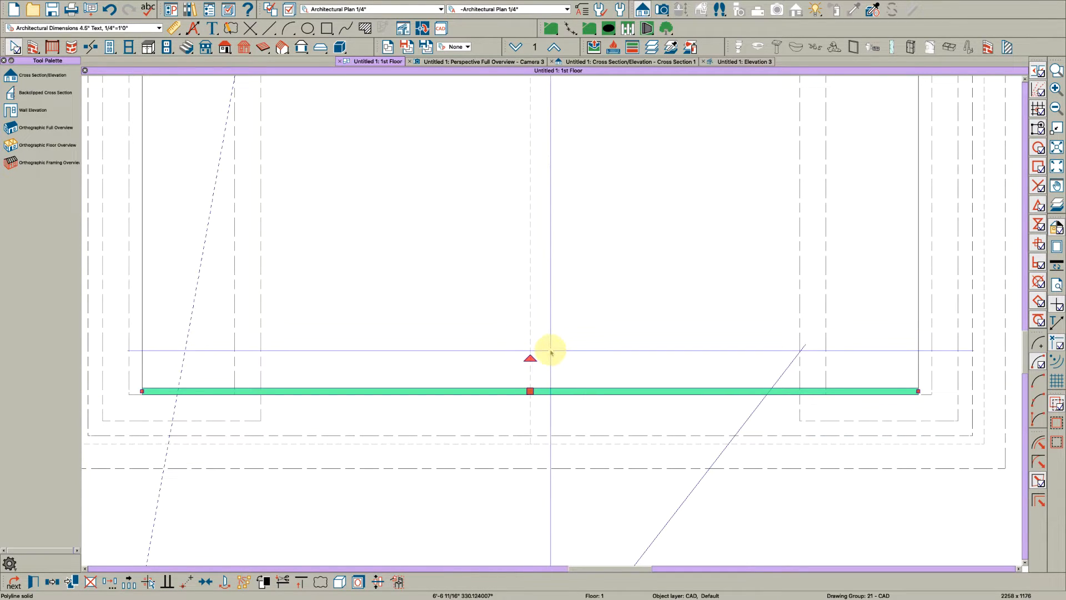
{"action": "key", "text": "Escape"}
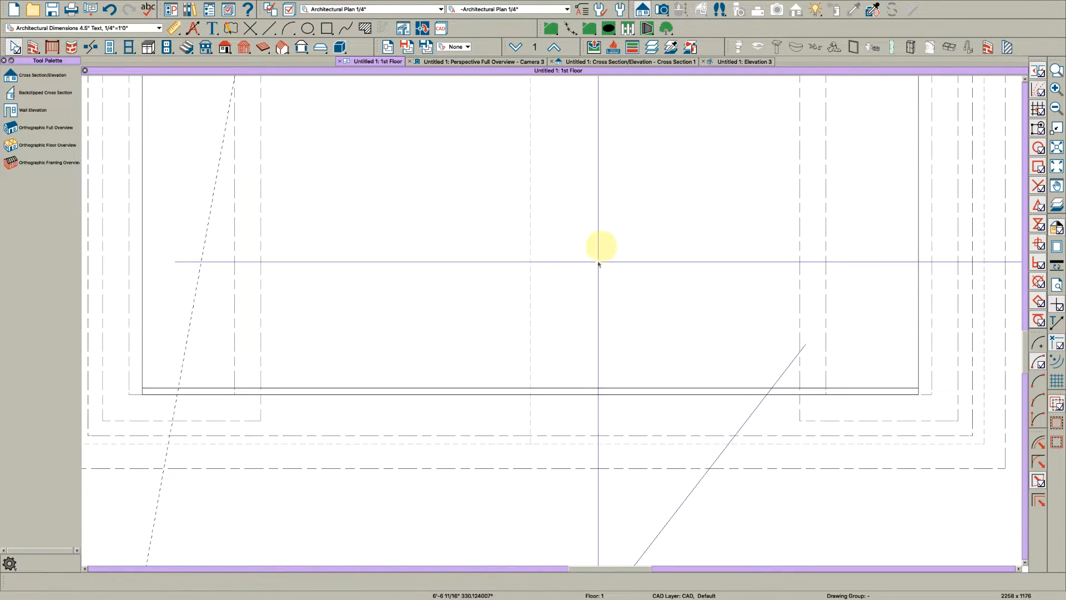
Match the front arched solid's material to the portico's Color - White: Exterior Trim in the perspective view
{"action": "left_click", "coordinate": [510, 62]}
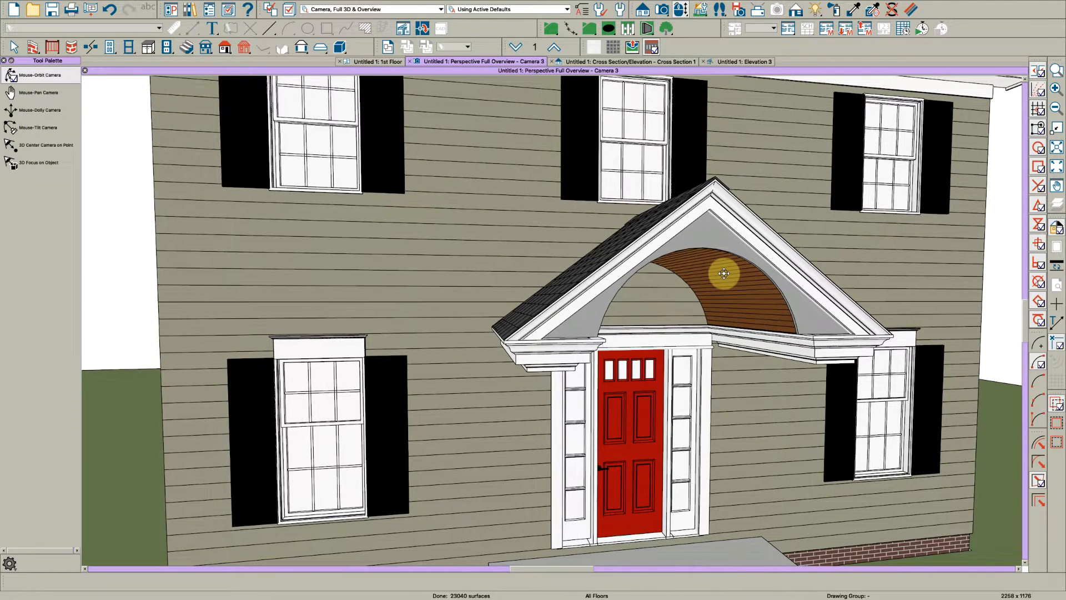
{"action": "left_click", "coordinate": [853, 12]}
{"action": "left_click", "coordinate": [818, 230]}
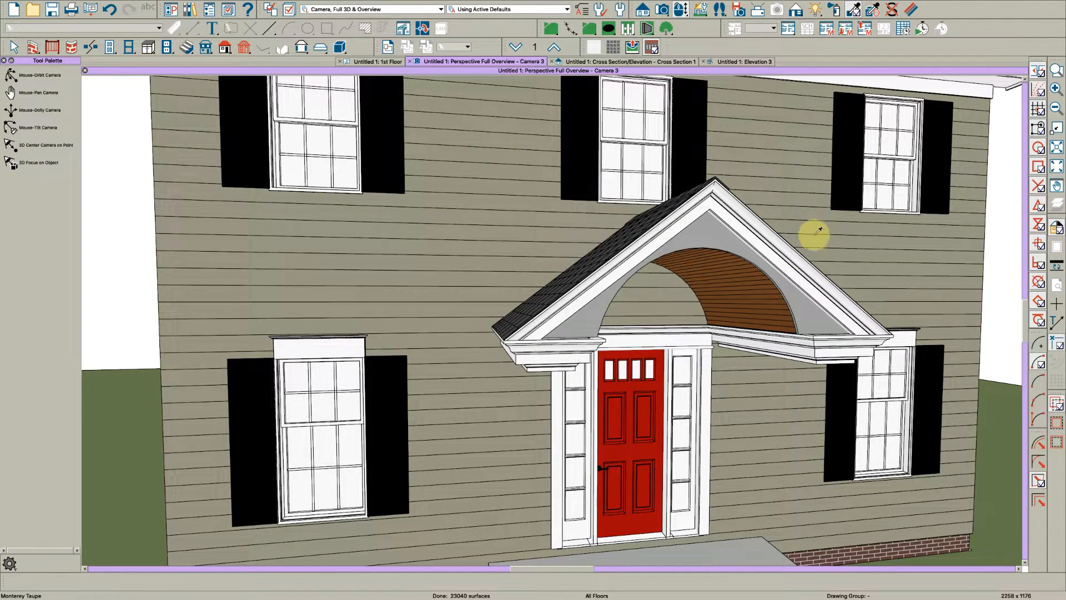
{"action": "left_click", "coordinate": [796, 307]}
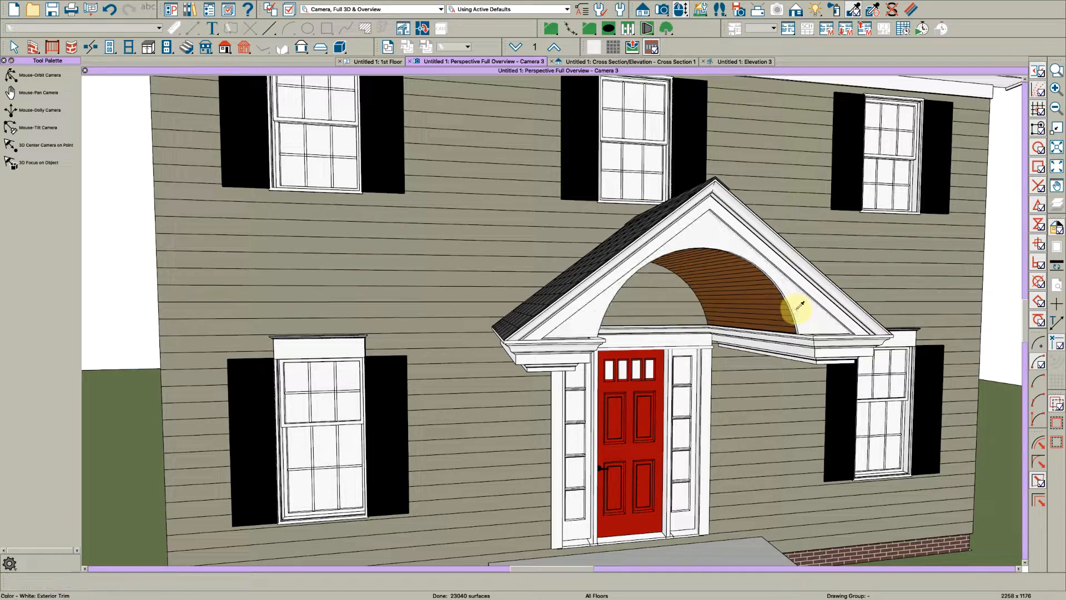
{"action": "left_click_drag", "start_coordinate": [796, 308], "coordinate": [760, 318]}
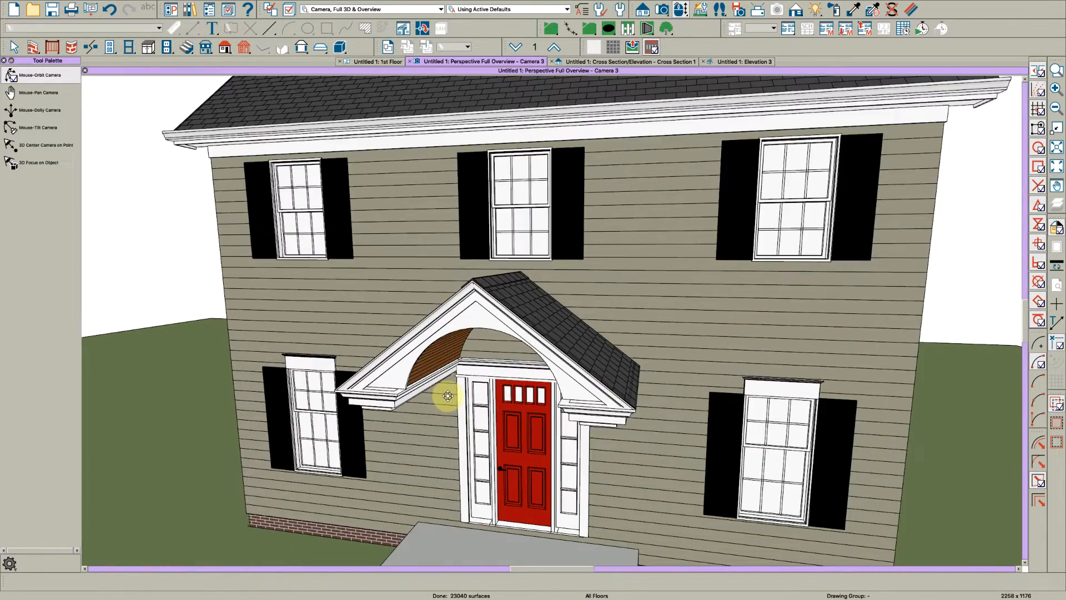
Place the 12" round Tuscan Order column from the library's Porch with Barrel Vault Clg folder on the landing's left side in the 1st Floor plan
{"action": "scroll", "coordinate": [440, 393], "scroll_direction": "up", "scroll_amount": 3}
{"action": "left_click_drag", "start_coordinate": [467, 389], "coordinate": [492, 367]}
{"action": "key", "text": "space"}
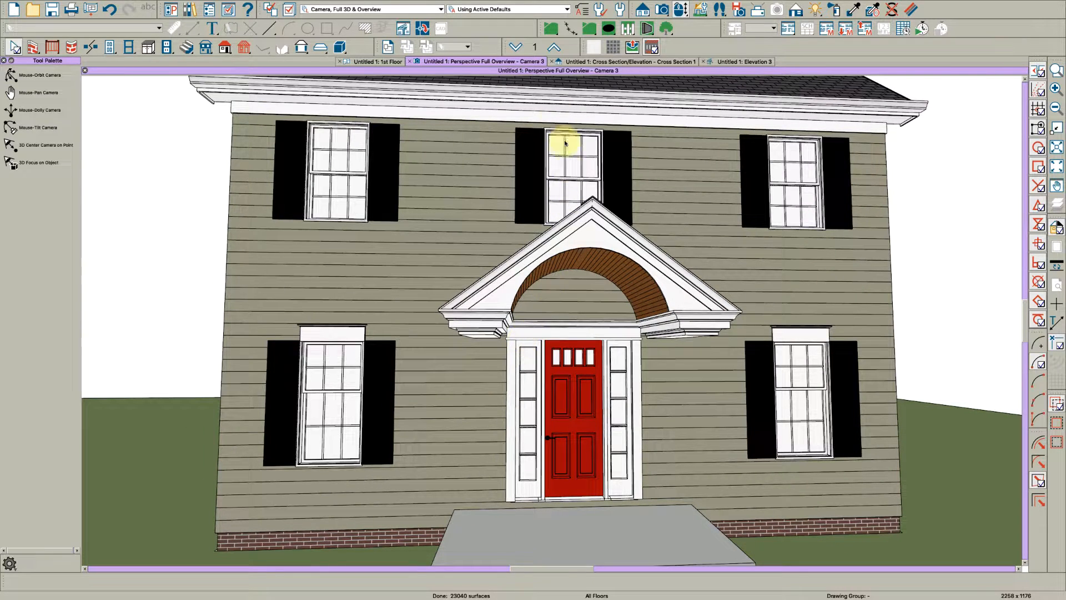
{"action": "left_click", "coordinate": [395, 62]}
{"action": "scroll", "coordinate": [533, 332], "scroll_direction": "up", "scroll_amount": 3}
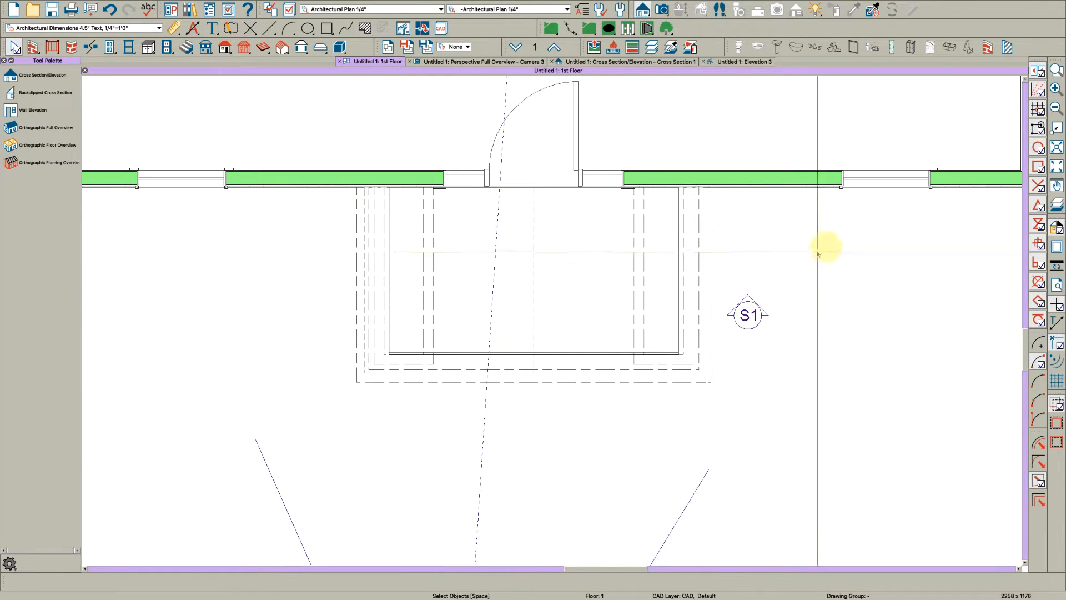
{"action": "key", "text": "super+l"}
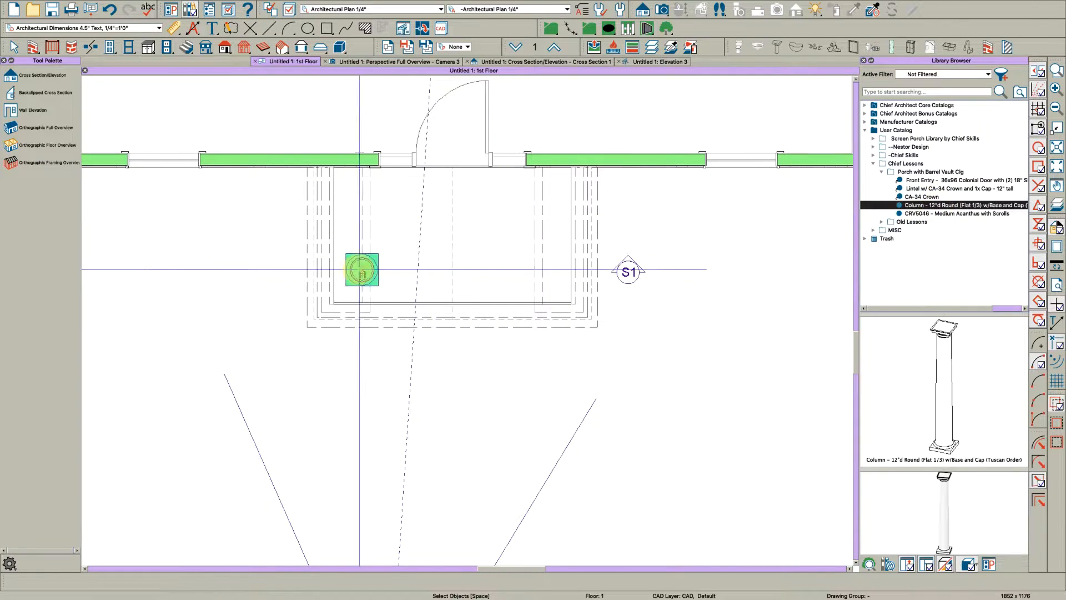
{"action": "scroll", "coordinate": [352, 268], "scroll_direction": "up", "scroll_amount": 5}
{"action": "left_click", "coordinate": [345, 256]}
{"action": "key", "text": "space"}
{"action": "scroll", "coordinate": [345, 258], "scroll_direction": "up", "scroll_amount": 3}
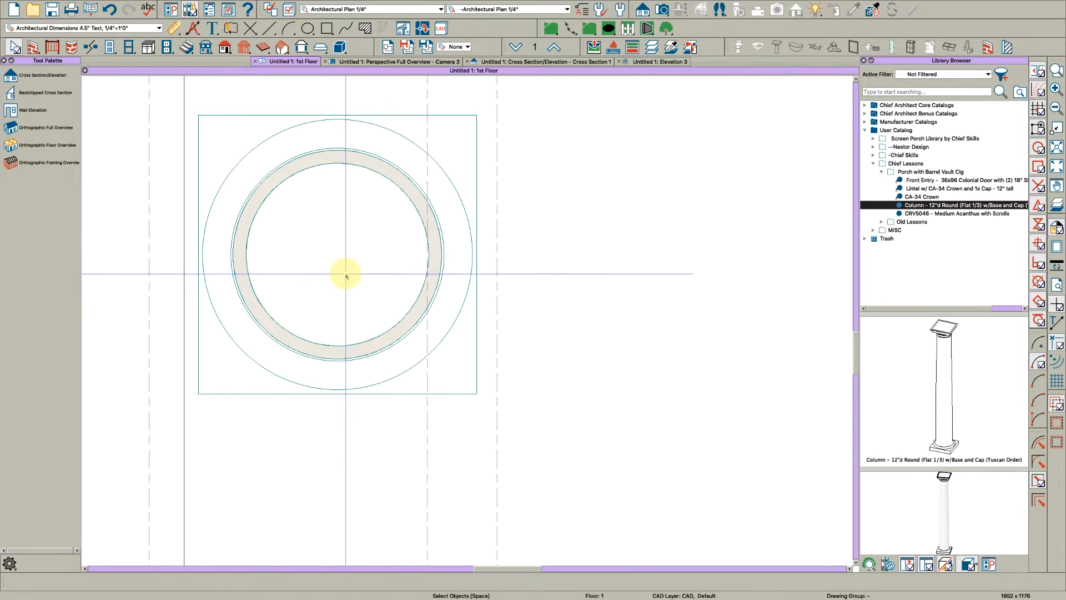
Center the column on the width of the left portico soffit
{"action": "left_click", "coordinate": [345, 276]}
{"action": "scroll", "coordinate": [400, 277], "scroll_direction": "down", "scroll_amount": 3}
{"action": "left_click", "coordinate": [409, 285]}
{"action": "left_click", "coordinate": [389, 289]}
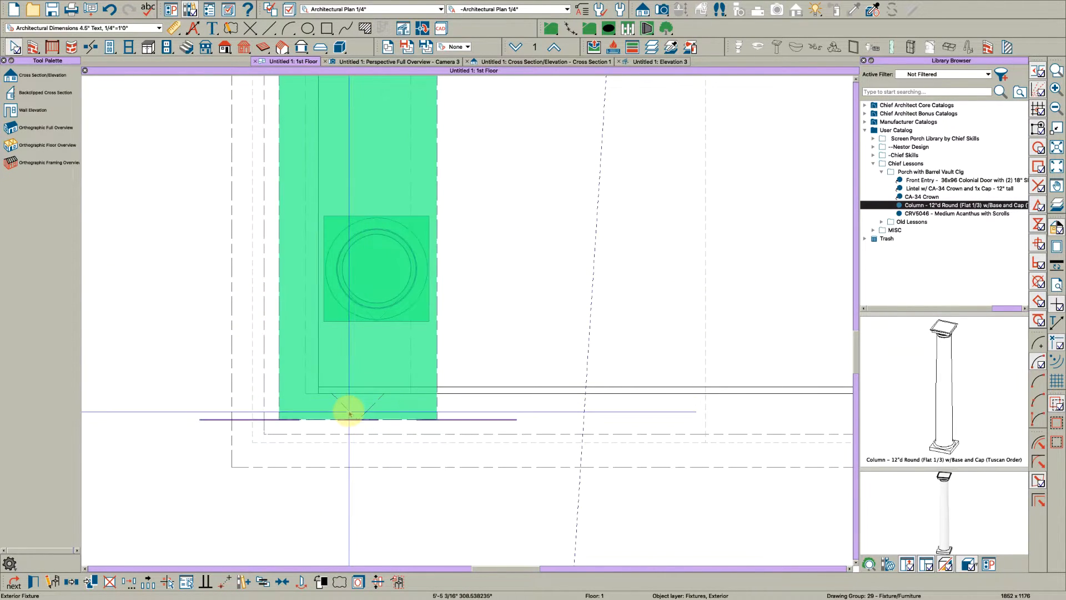
{"action": "left_click", "coordinate": [351, 404]}
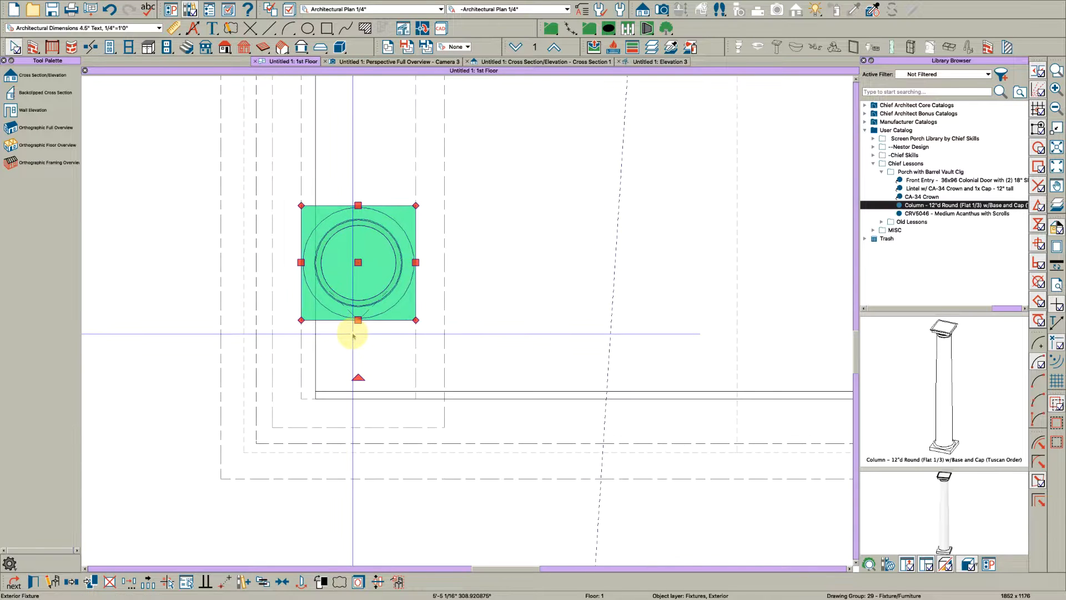
Nudge the column forward along the soffit to the landing's front edge
{"action": "scroll", "coordinate": [358, 322], "scroll_direction": "up", "scroll_amount": 2}
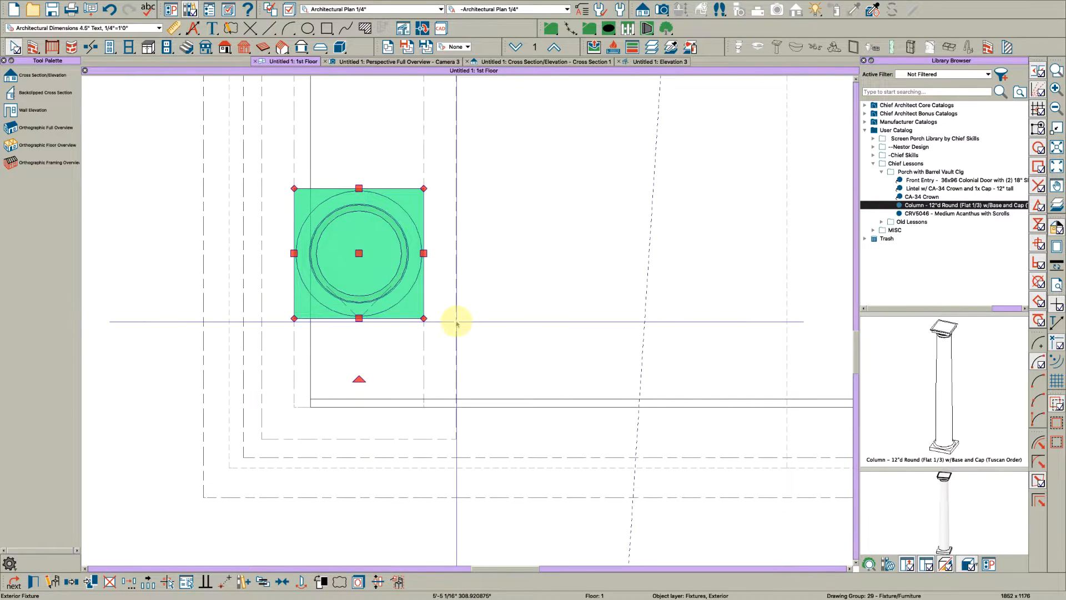
{"action": "key", "text": "Down"}
{"action": "key", "text": "Down"}
{"action": "key", "text": "Down"}
{"action": "key", "text": "Down"}
{"action": "key", "text": "Down"}
{"action": "key", "text": "Down"}
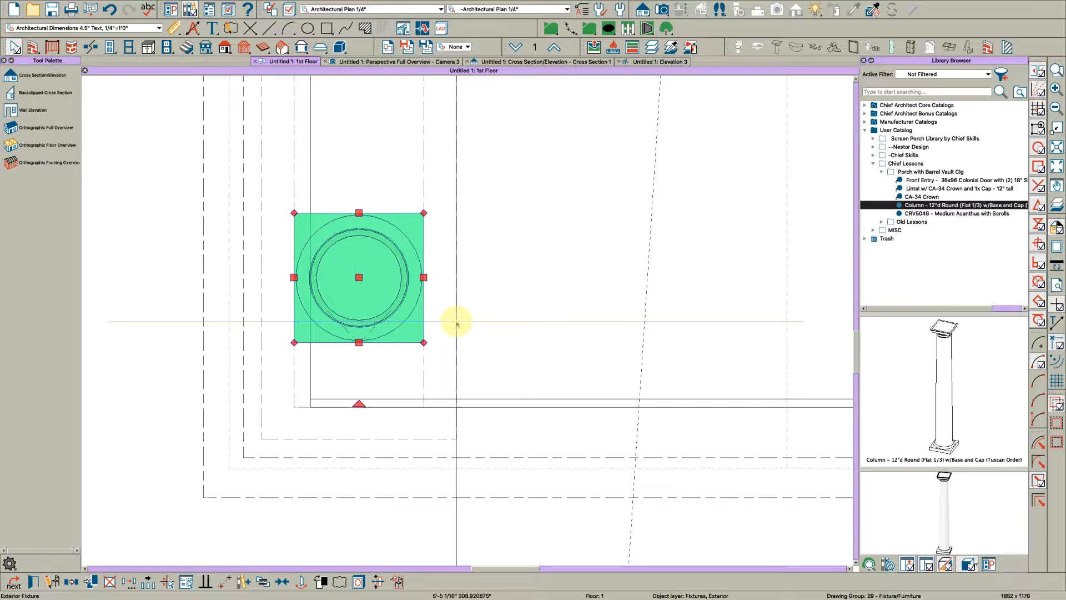
{"action": "key", "text": "Down"}
{"action": "key", "text": "Down"}
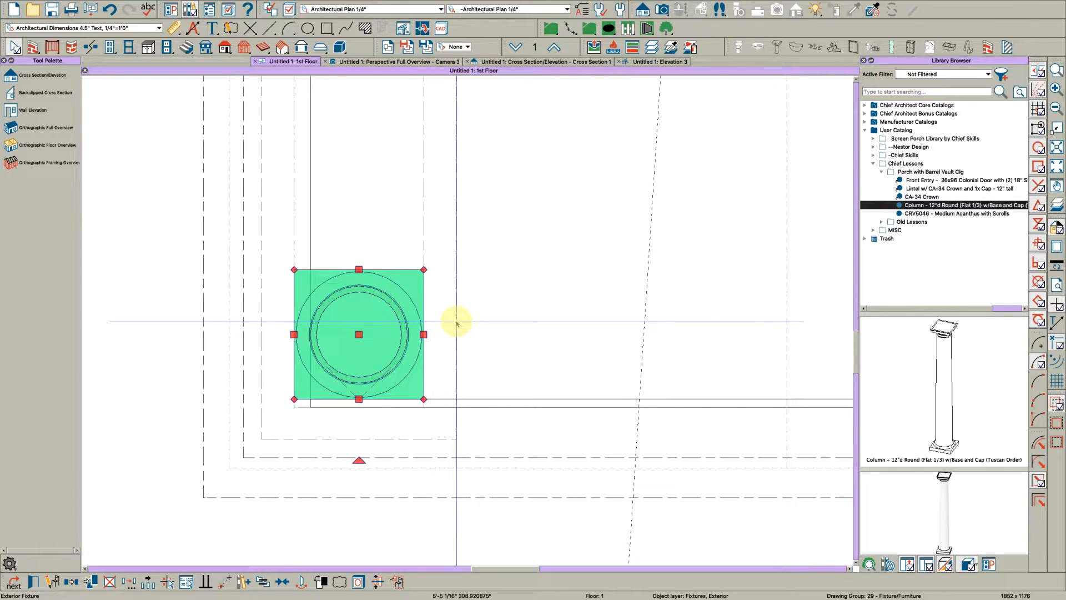
In the perspective view, set the column's Finished Floor to Bottom to 0"
{"action": "left_click", "coordinate": [426, 62]}
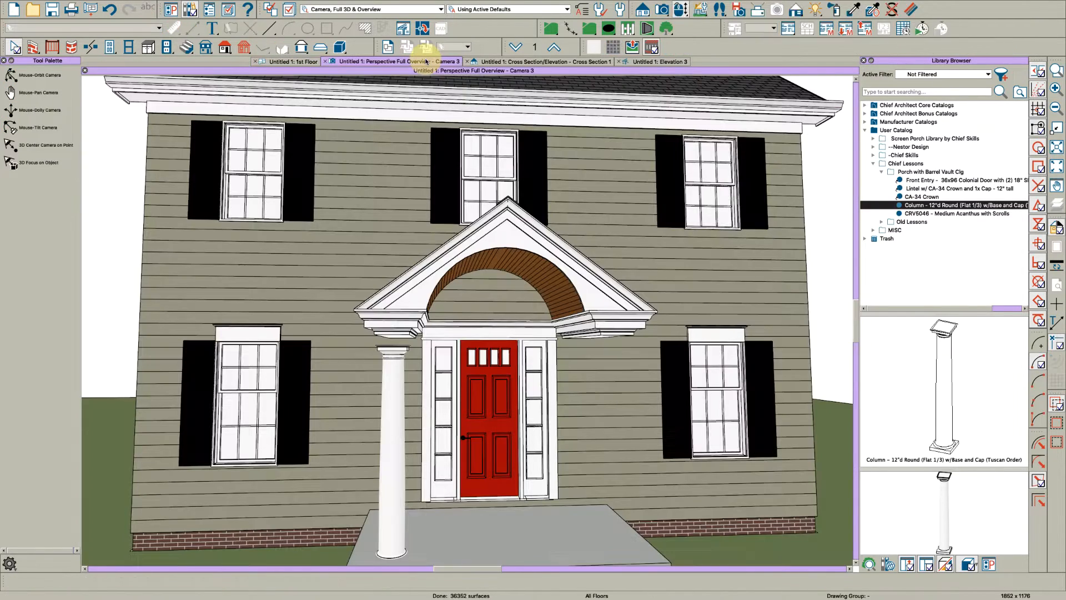
{"action": "left_click_drag", "start_coordinate": [381, 369], "coordinate": [428, 374]}
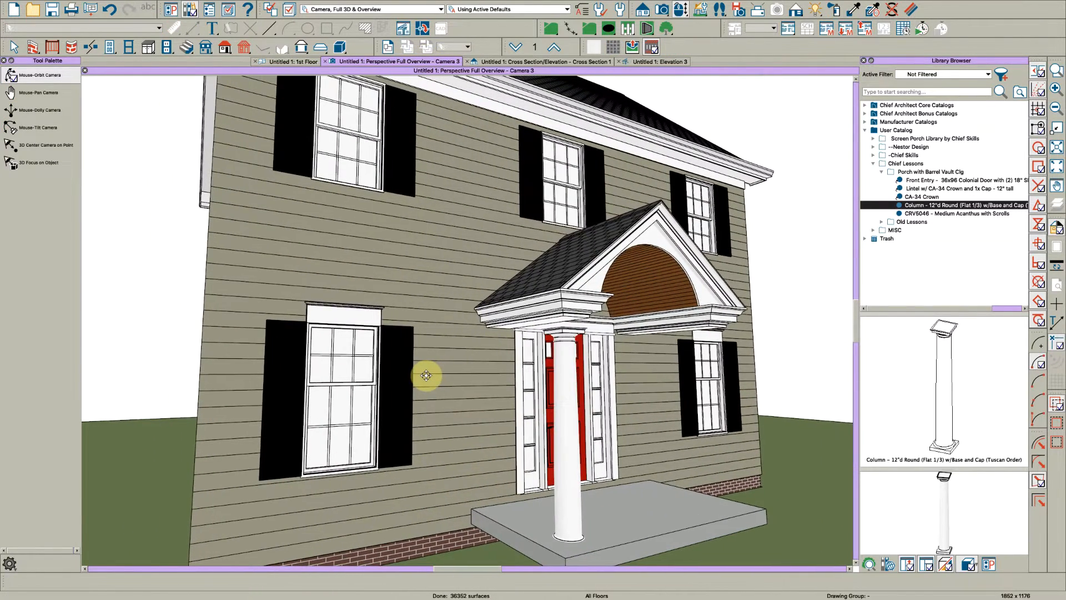
{"action": "key", "text": "space"}
{"action": "double_click", "coordinate": [566, 514]}
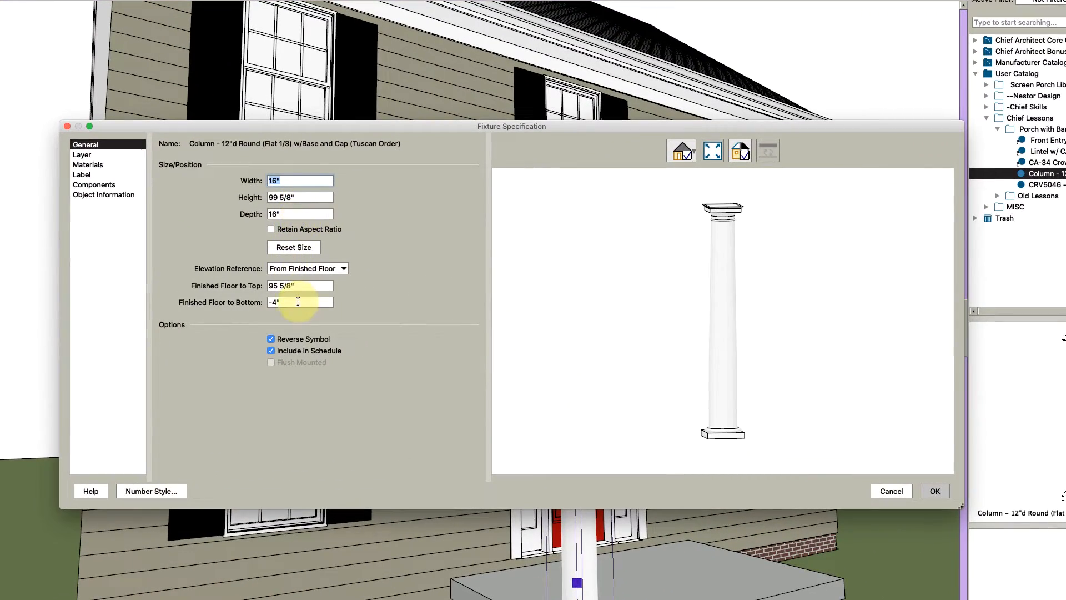
{"action": "left_click", "coordinate": [301, 303]}
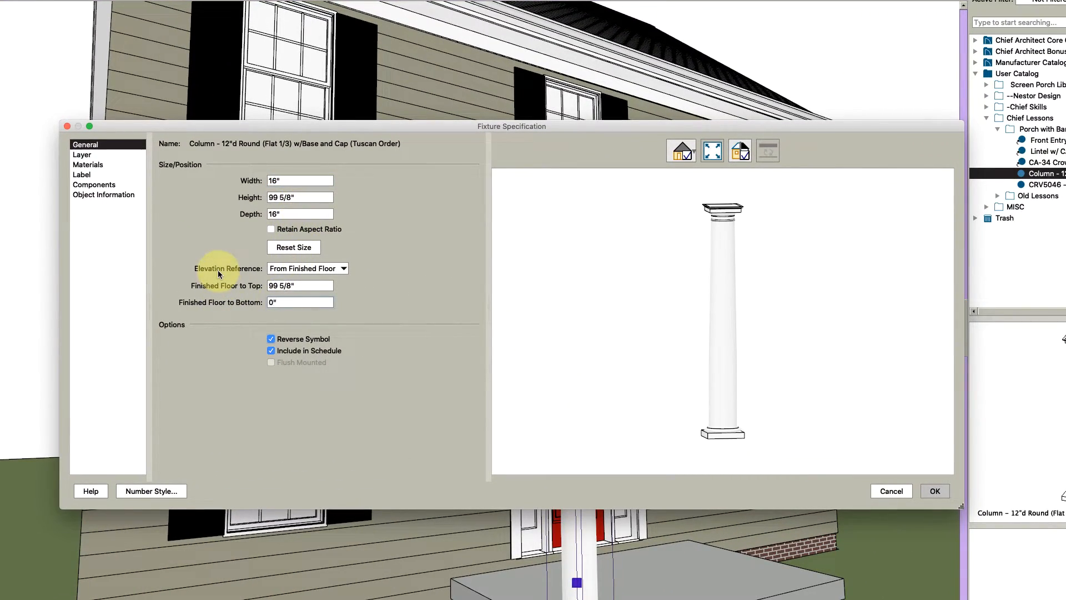
{"action": "left_click", "coordinate": [935, 491]}
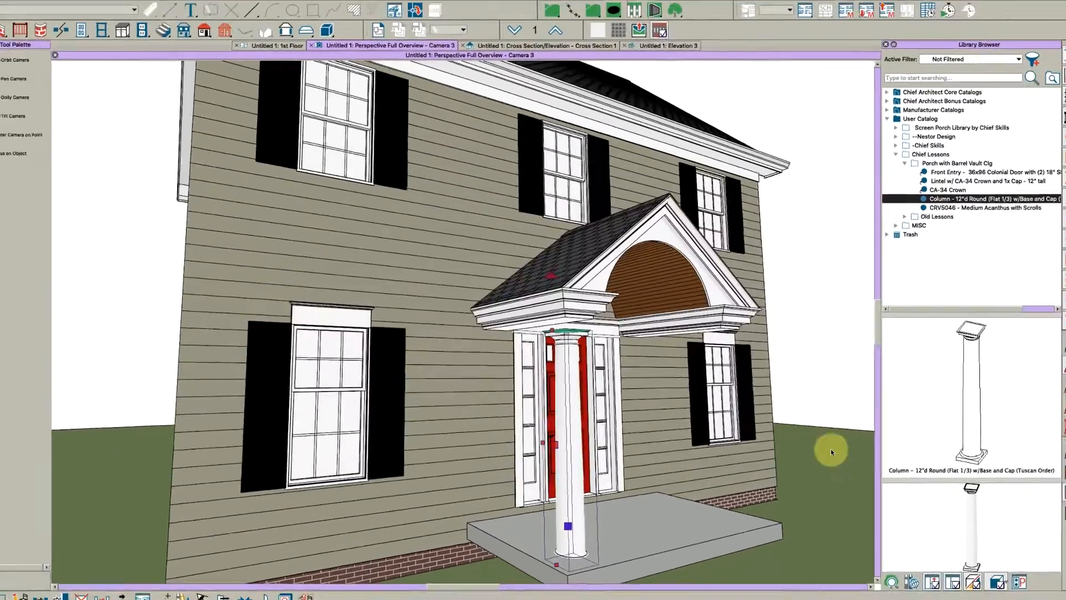
Check the Floor to Bottom height of the soffit above the column
{"action": "middle_click_drag", "start_coordinate": [594, 451], "coordinate": [542, 405]}
{"action": "scroll", "coordinate": [451, 331], "scroll_direction": "up", "scroll_amount": 3}
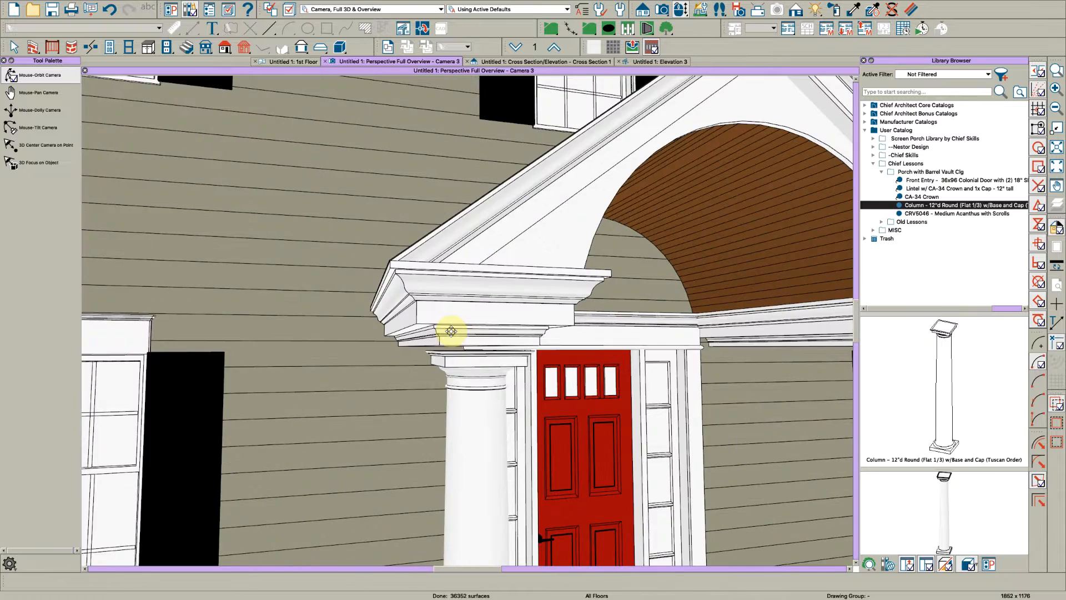
{"action": "key", "text": "space"}
{"action": "left_click", "coordinate": [452, 332]}
{"action": "double_click", "coordinate": [452, 332]}
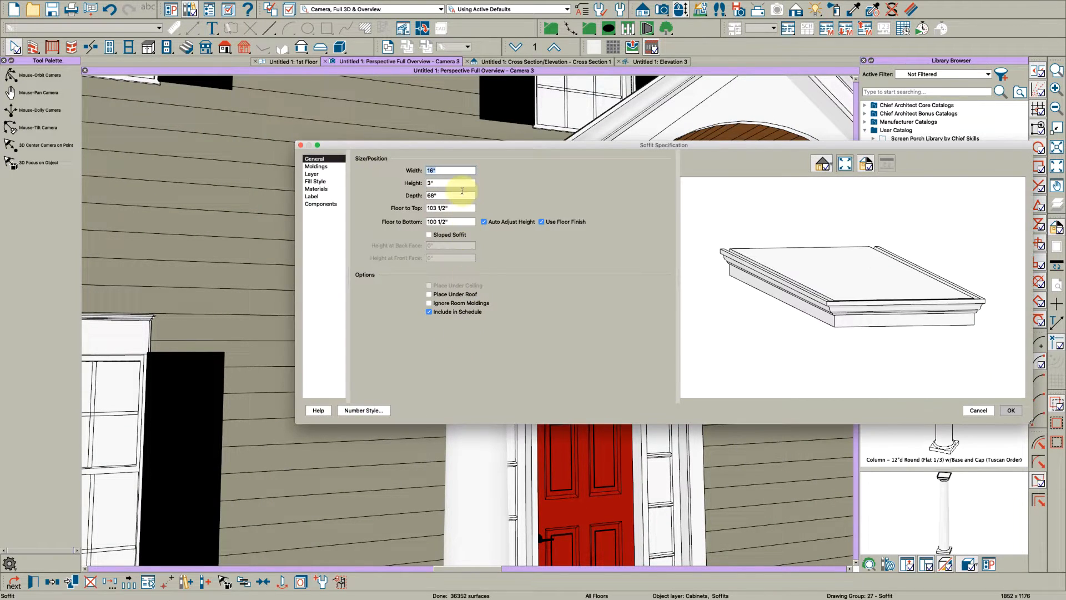
{"action": "key", "text": "Escape"}
{"action": "key", "text": "Escape"}
{"action": "scroll", "coordinate": [460, 250], "scroll_direction": "down", "scroll_amount": 3}
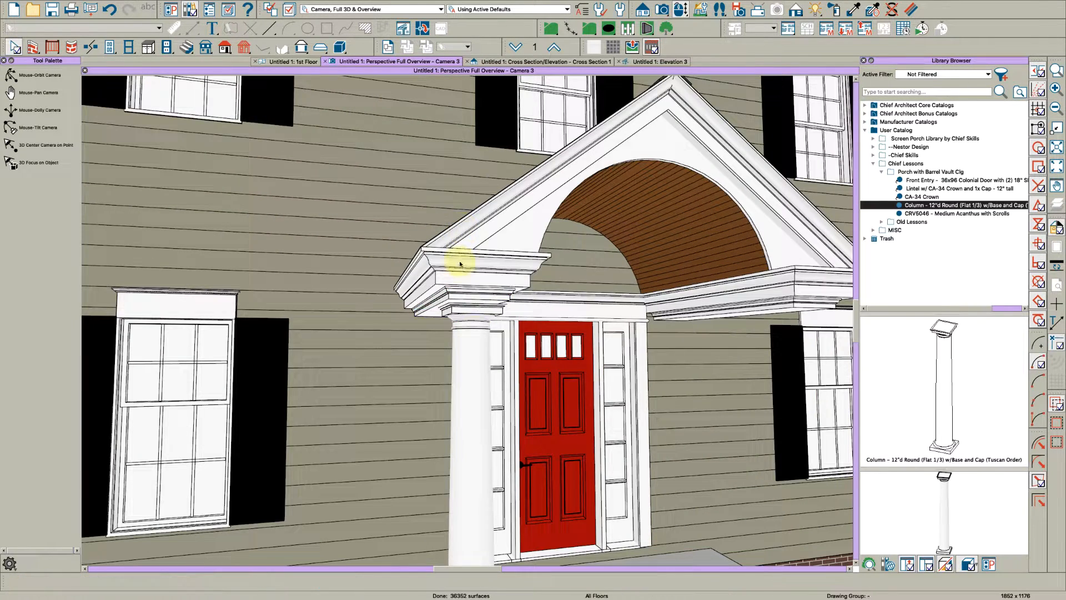
Adjust the column's height so it runs from 0" at the finished floor up to the soffit's underside at 100 1/2"
{"action": "double_click", "coordinate": [473, 360]}
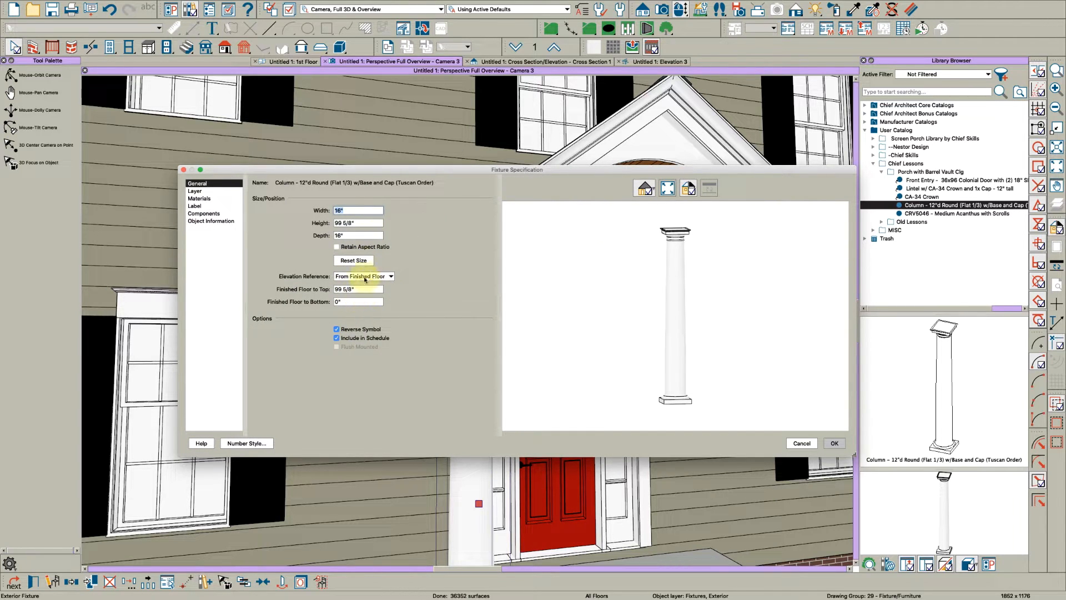
{"action": "left_click", "coordinate": [361, 287]}
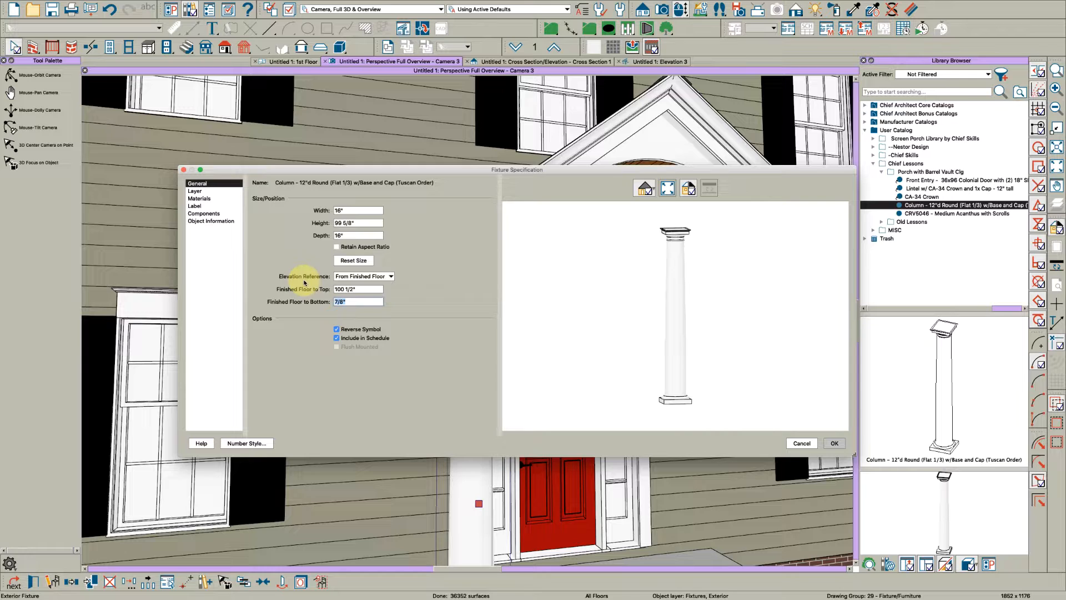
{"action": "left_click", "coordinate": [359, 223]}
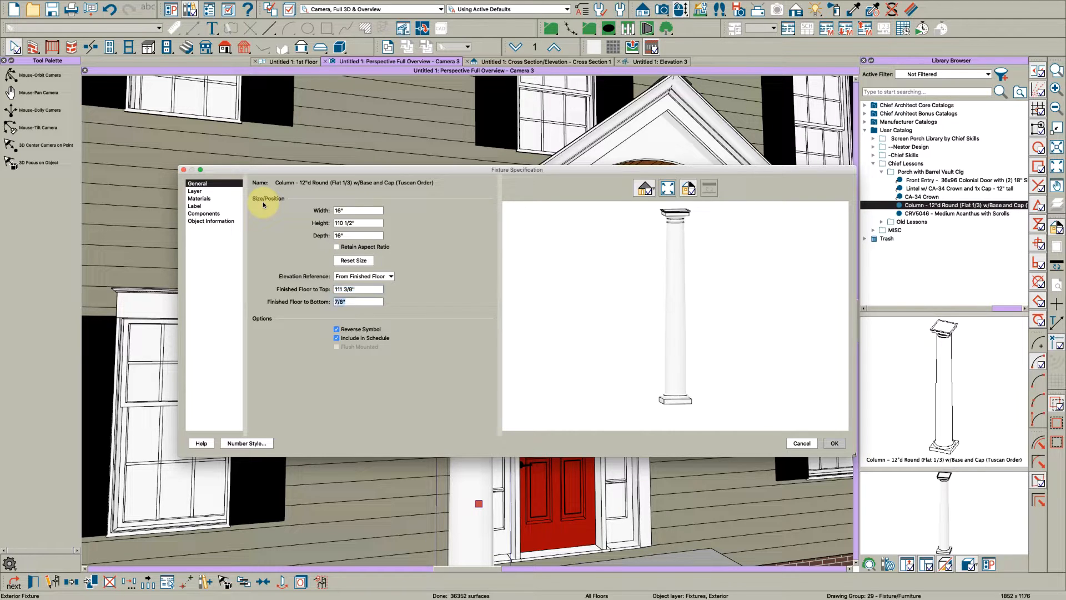
{"action": "key", "text": "Return"}
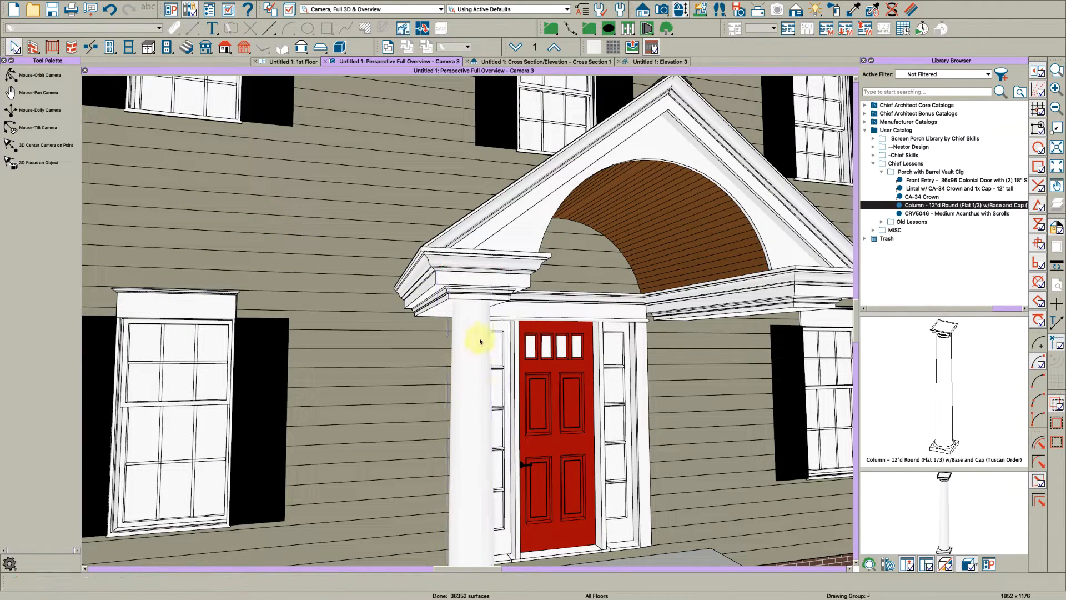
{"action": "double_click", "coordinate": [482, 308]}
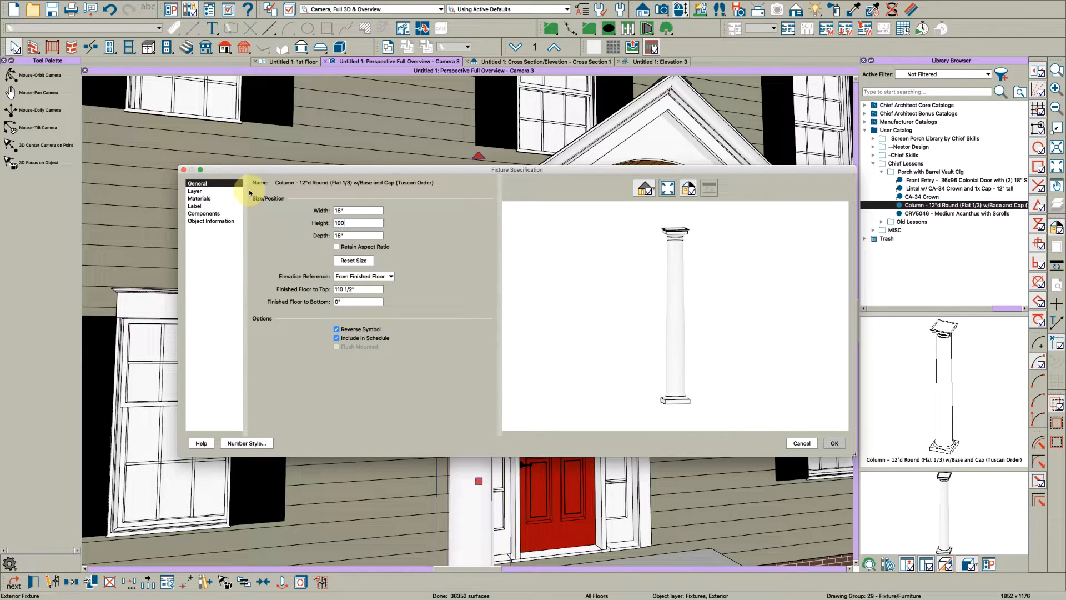
{"action": "key", "text": "Return"}
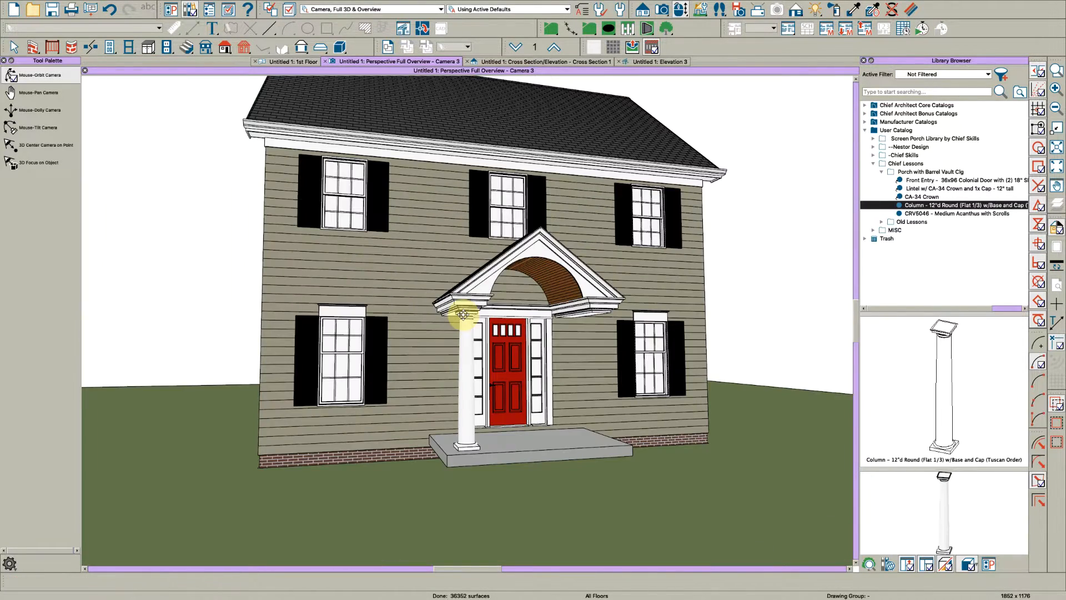
Copy the column to the opposite front corner of the landing, under the right soffit
{"action": "scroll", "coordinate": [465, 324], "scroll_direction": "down", "scroll_amount": 5}
{"action": "middle_click_drag", "start_coordinate": [464, 324], "coordinate": [447, 323]}
{"action": "left_click", "coordinate": [426, 367]}
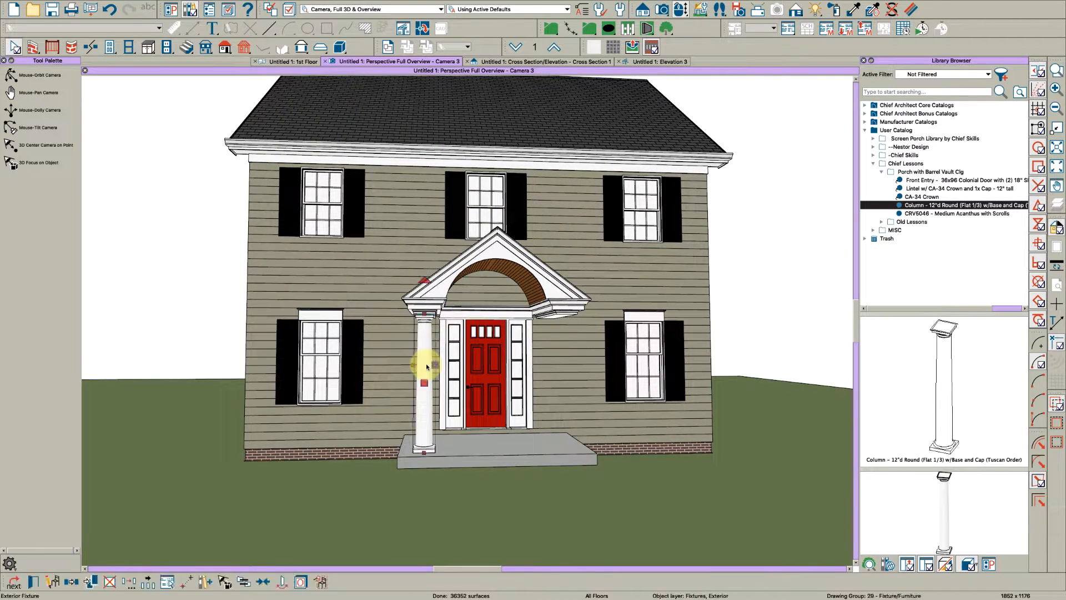
{"action": "key", "text": "super+c"}
{"action": "key", "text": "super+v"}
{"action": "middle_click_drag", "start_coordinate": [479, 395], "coordinate": [472, 399]}
{"action": "left_click_drag", "start_coordinate": [473, 398], "coordinate": [491, 389]}
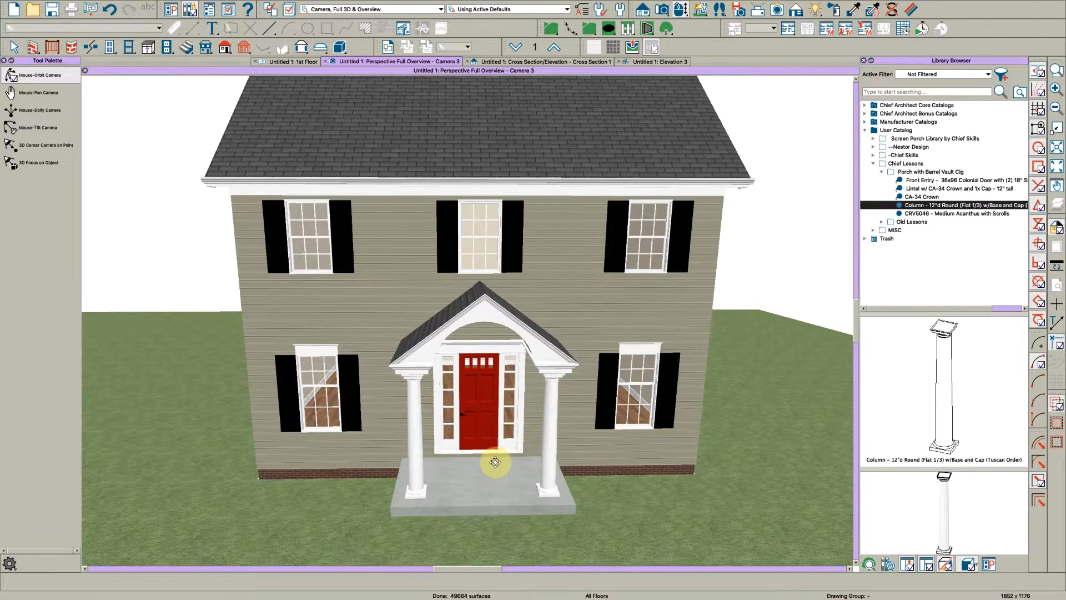
Increase the terrain's Subfloor Height Above Terrain to lower the ground around the house
{"action": "left_click_drag", "start_coordinate": [495, 464], "coordinate": [520, 446]}
{"action": "key", "text": "space"}
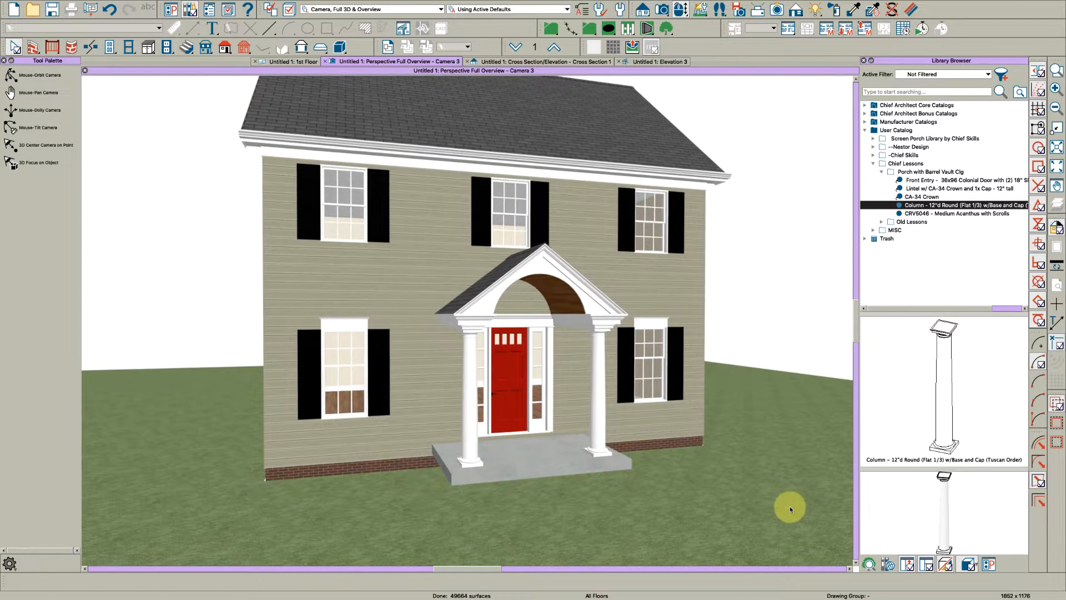
{"action": "left_click", "coordinate": [787, 508]}
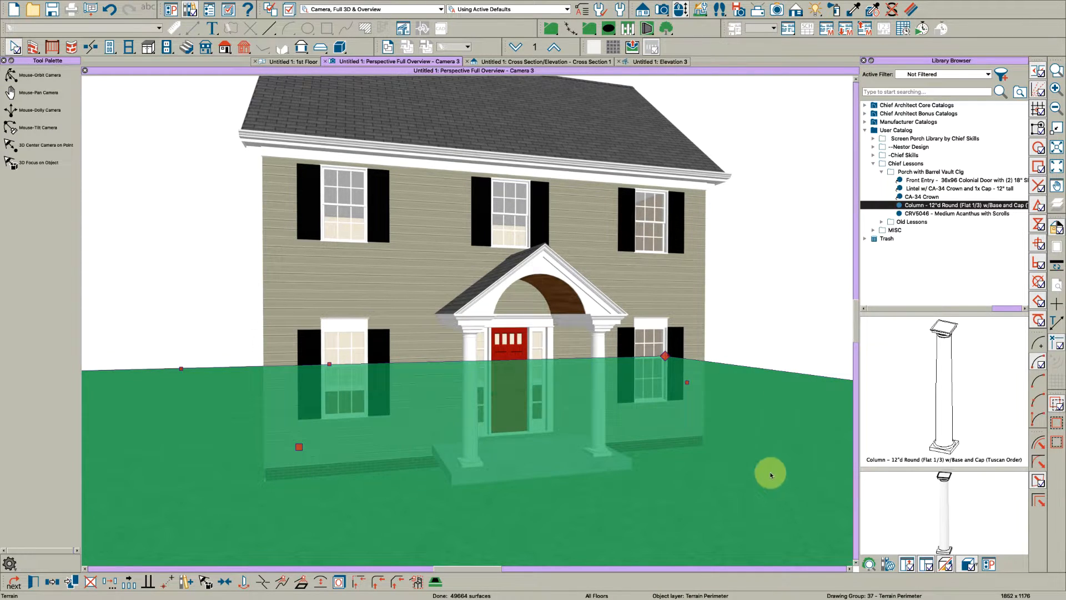
{"action": "double_click", "coordinate": [769, 534]}
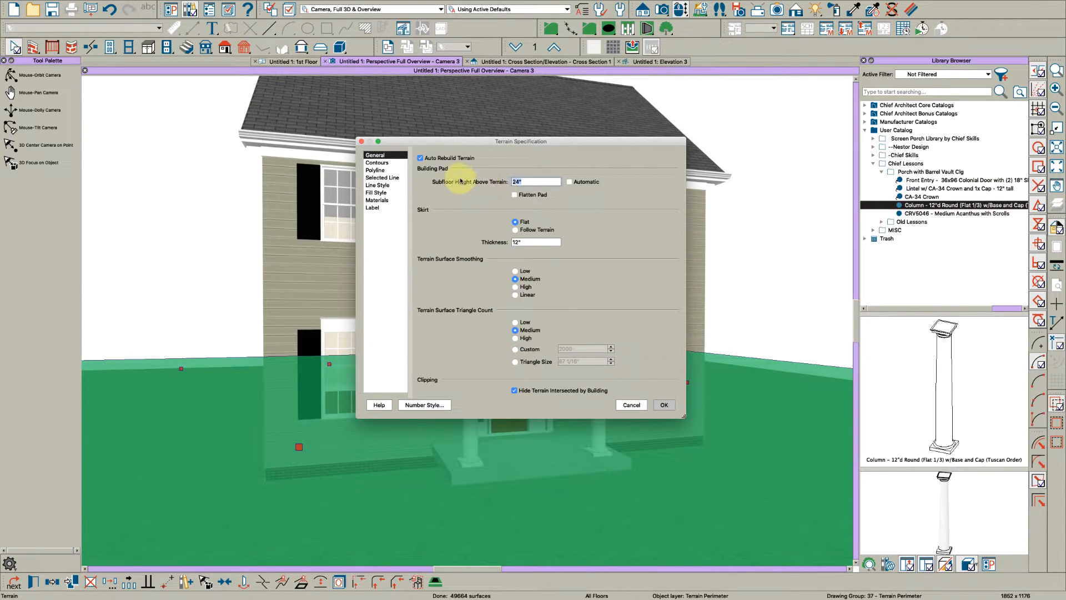
{"action": "key", "text": "Return"}
{"action": "key", "text": "space"}
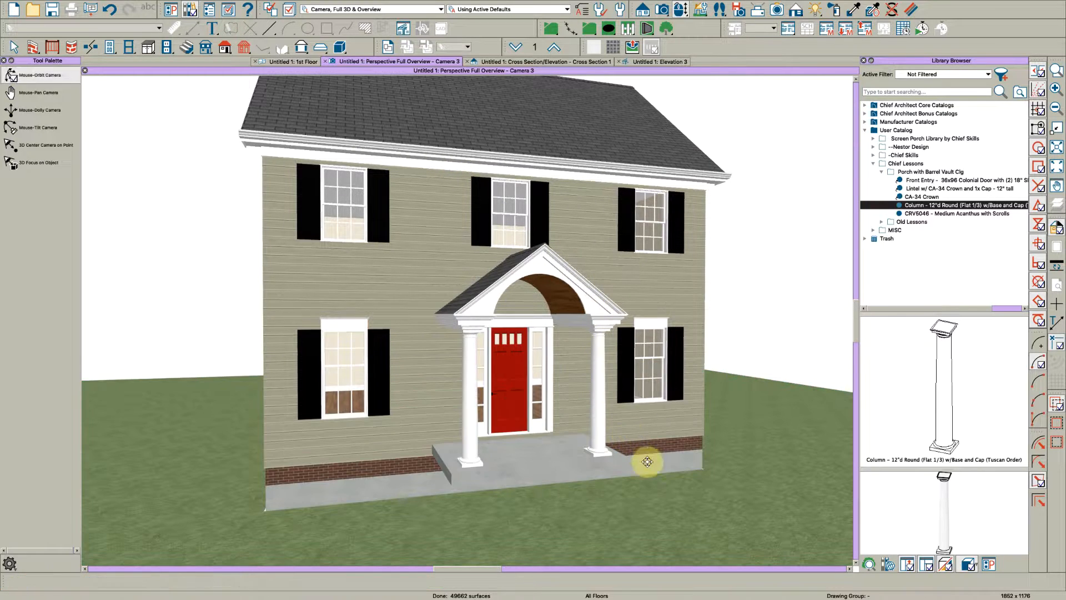
Inspect the portico, its two columns and the exposed foundation from both sides of the house front
{"action": "left_click_drag", "start_coordinate": [600, 485], "coordinate": [584, 480]}
{"action": "key", "text": "space"}
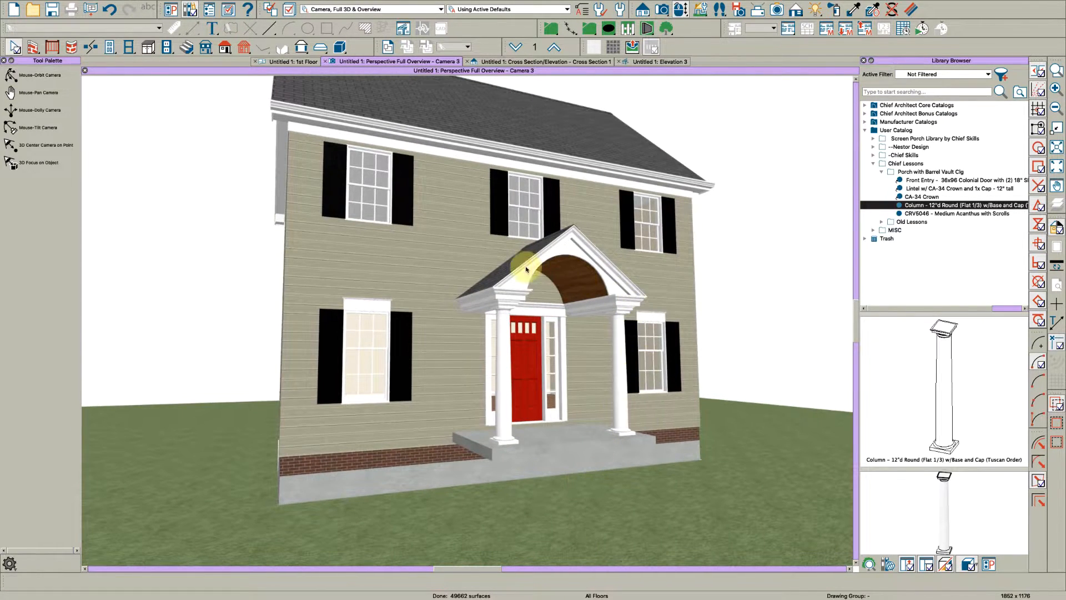
{"action": "key", "text": "space"}
{"action": "left_click_drag", "start_coordinate": [538, 441], "coordinate": [468, 460]}
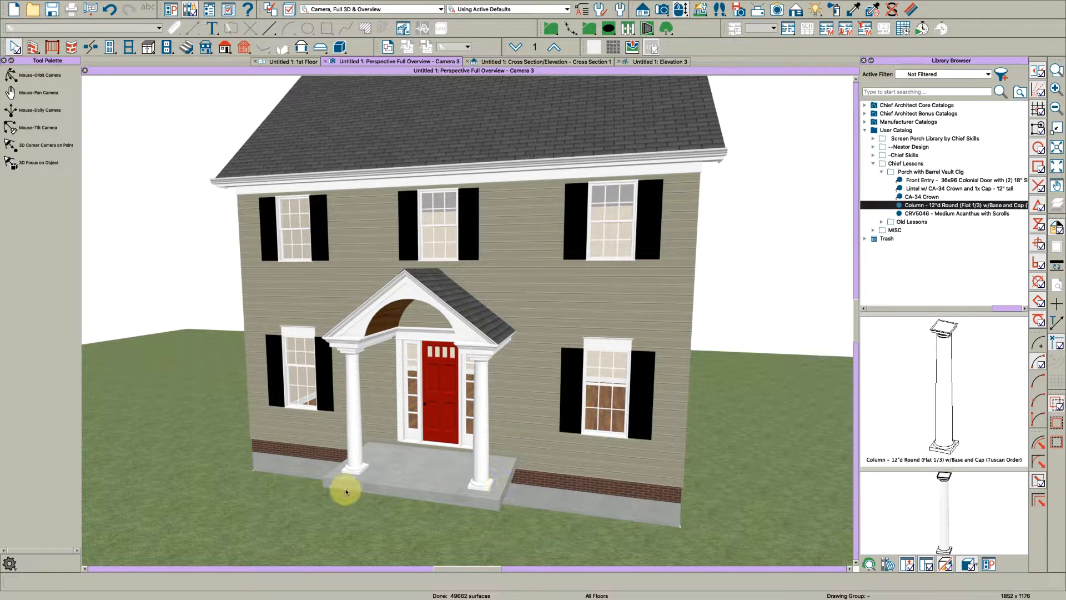
{"action": "key", "text": "space"}
{"action": "left_click_drag", "start_coordinate": [333, 467], "coordinate": [373, 467]}
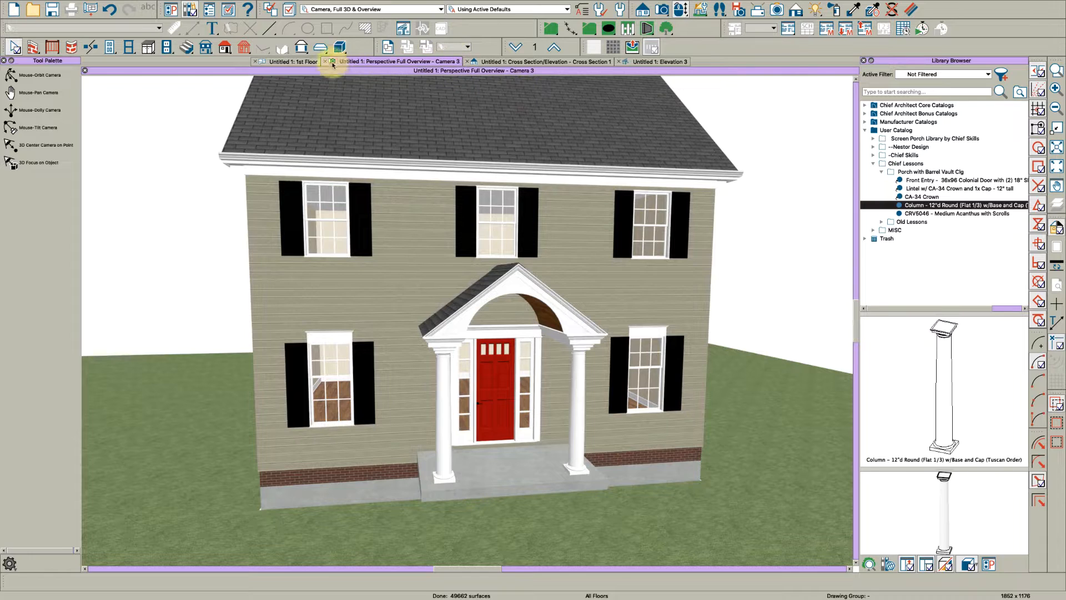
In the first-floor plan, move the porch's left room divider 2" inward toward the columns, using a 1" snap unit
{"action": "left_click", "coordinate": [292, 61]}
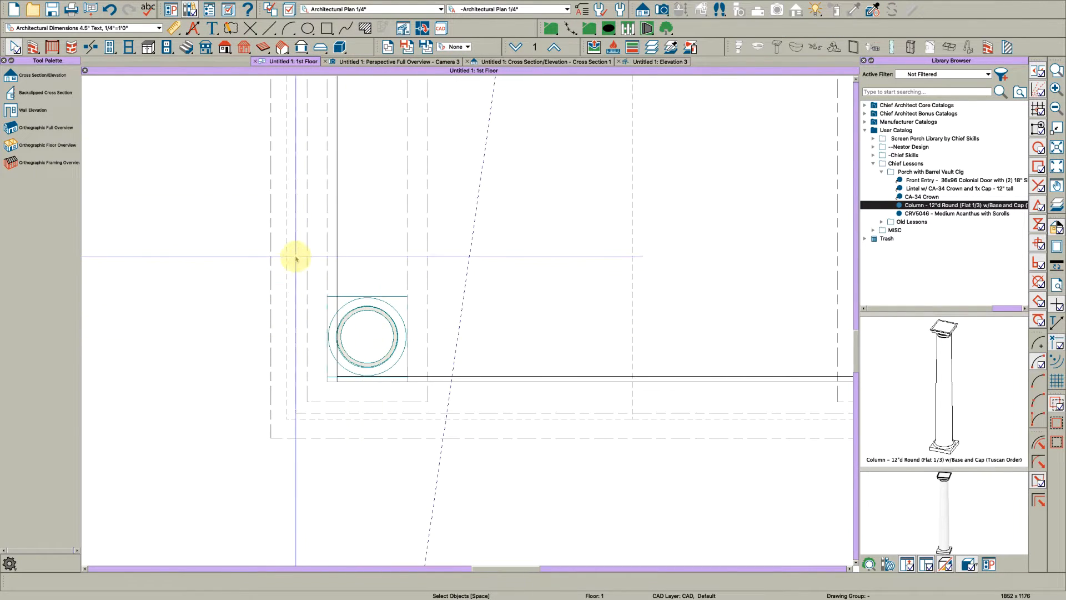
{"action": "left_click", "coordinate": [296, 258]}
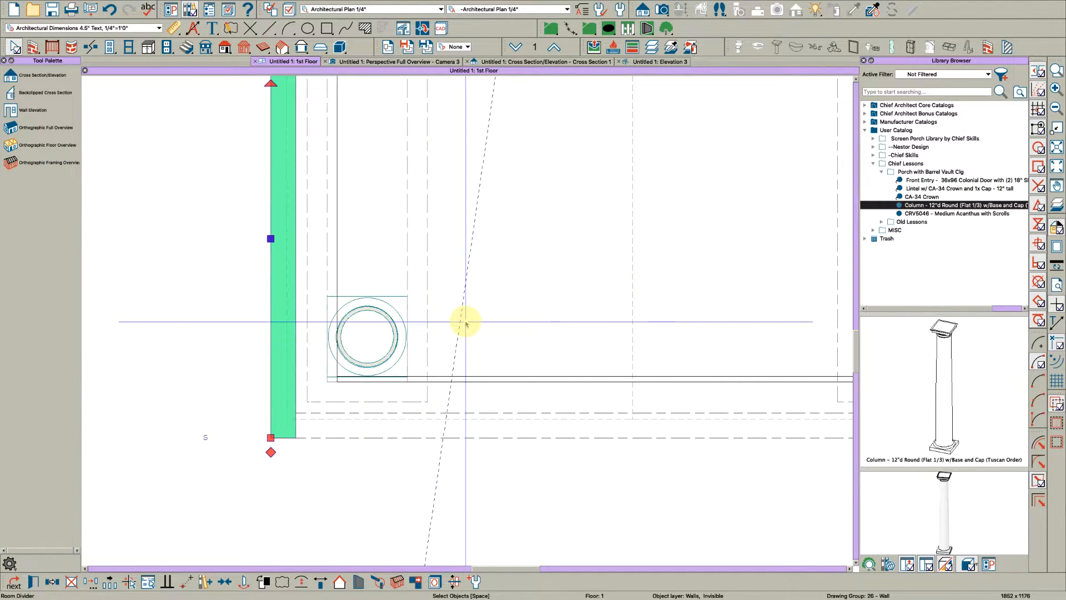
{"action": "double_click", "coordinate": [14, 45]}
{"action": "left_click_drag", "start_coordinate": [512, 283], "coordinate": [435, 285]}
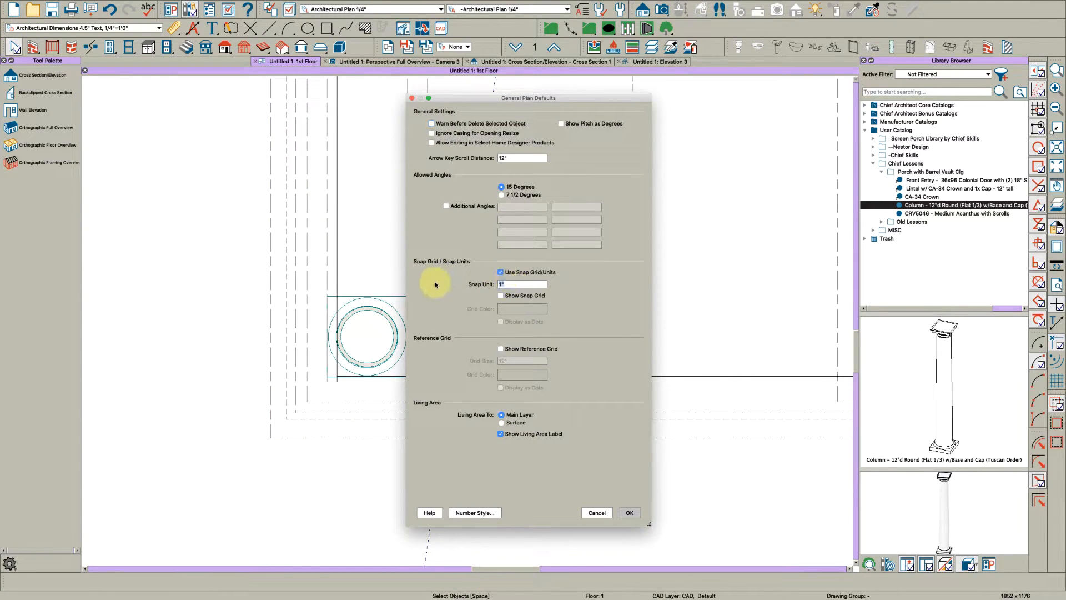
{"action": "key", "text": "Return"}
{"action": "left_click", "coordinate": [287, 340]}
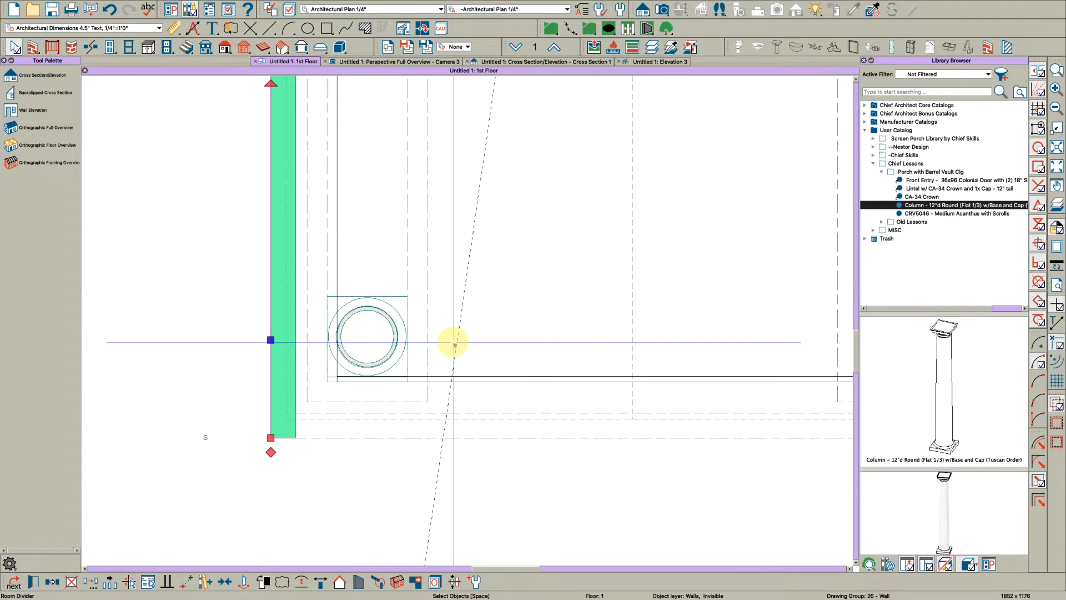
{"action": "key", "text": "Right"}
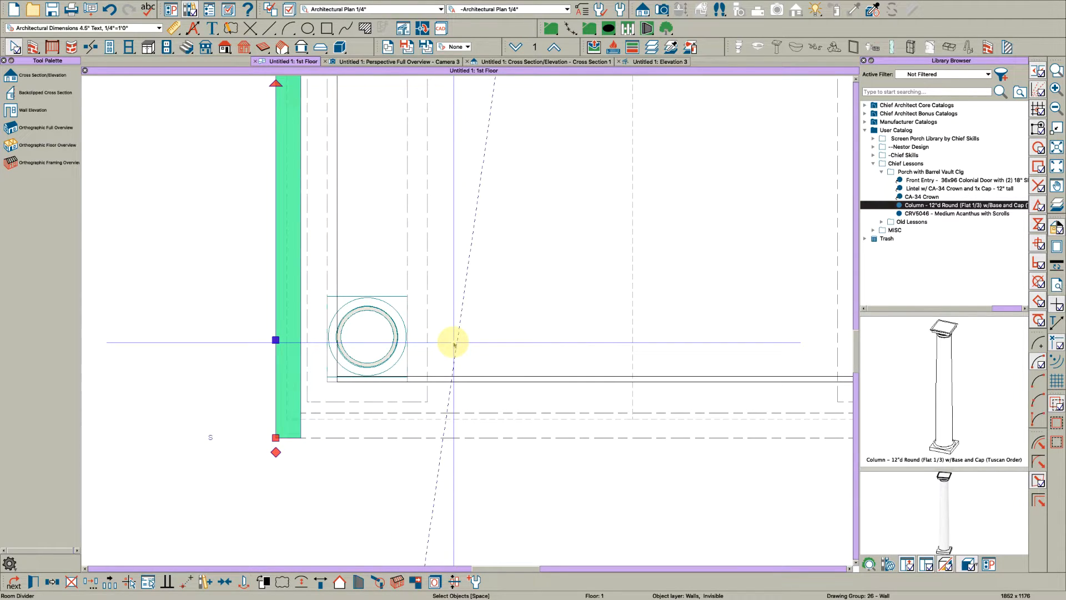
{"action": "key", "text": "Escape"}
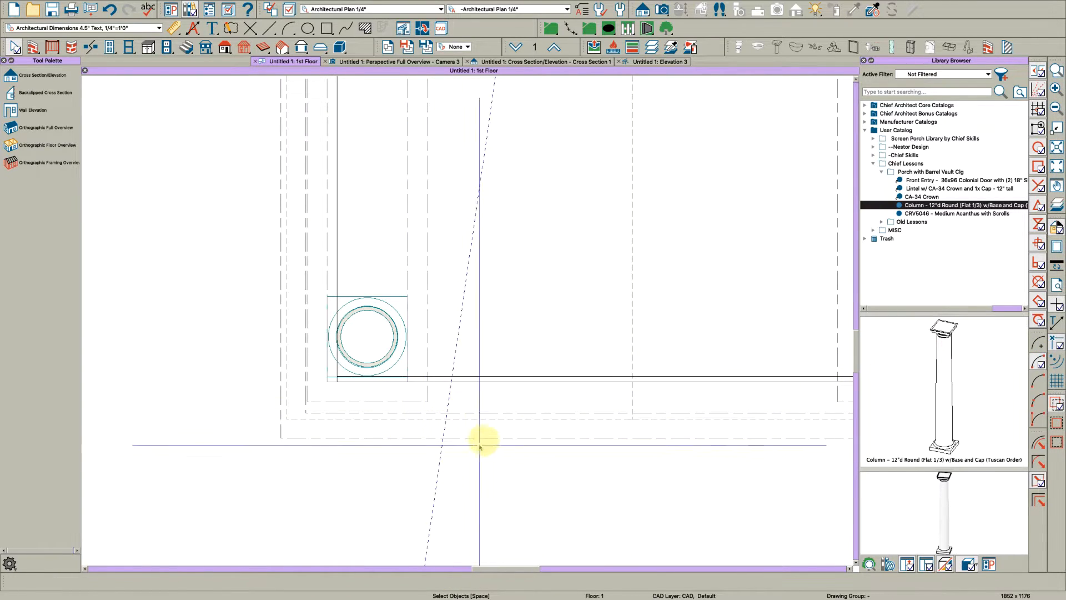
Move the porch's front and right room dividers 2" inward toward the columns
{"action": "left_click", "coordinate": [493, 436]}
{"action": "key", "text": "Up"}
{"action": "key", "text": "Up"}
{"action": "scroll", "coordinate": [352, 331], "scroll_direction": "down", "scroll_amount": 4}
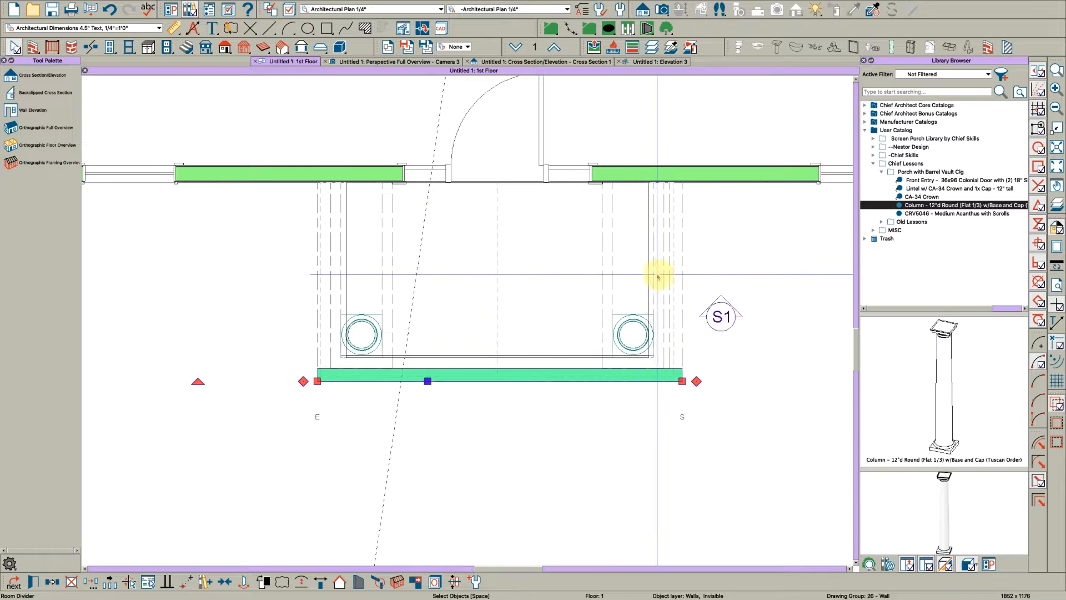
{"action": "left_click", "coordinate": [677, 275]}
{"action": "key", "text": "Left"}
{"action": "key", "text": "Left"}
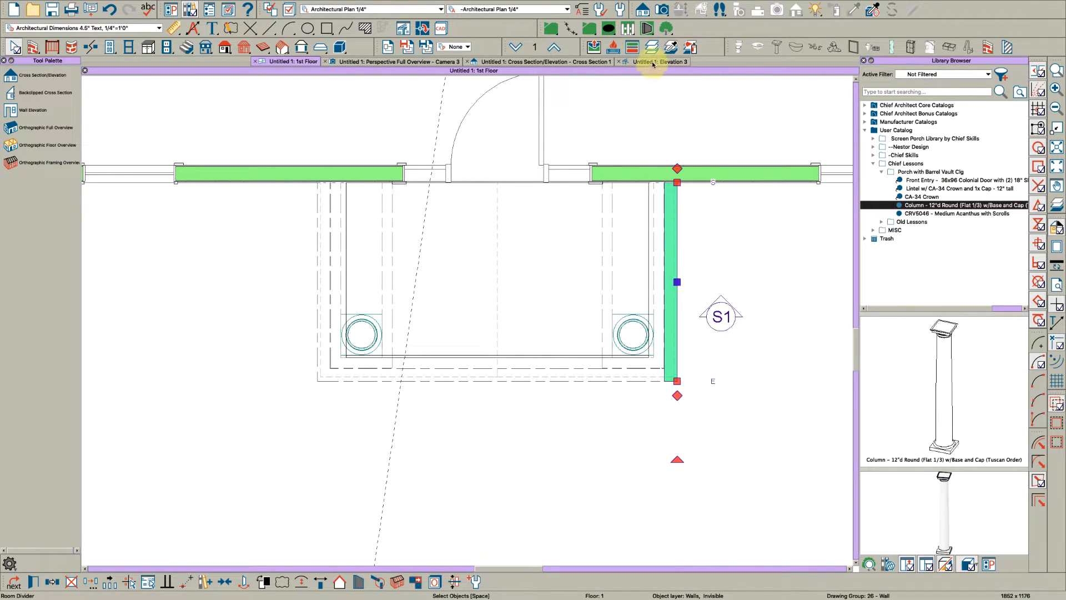
In the 3D overview, sample Burgundy Brick from the wall base and paint it onto the porch landing
{"action": "left_click", "coordinate": [429, 62]}
{"action": "left_click_drag", "start_coordinate": [468, 435], "coordinate": [505, 433]}
{"action": "key", "text": "Escape"}
{"action": "left_click", "coordinate": [853, 9]}
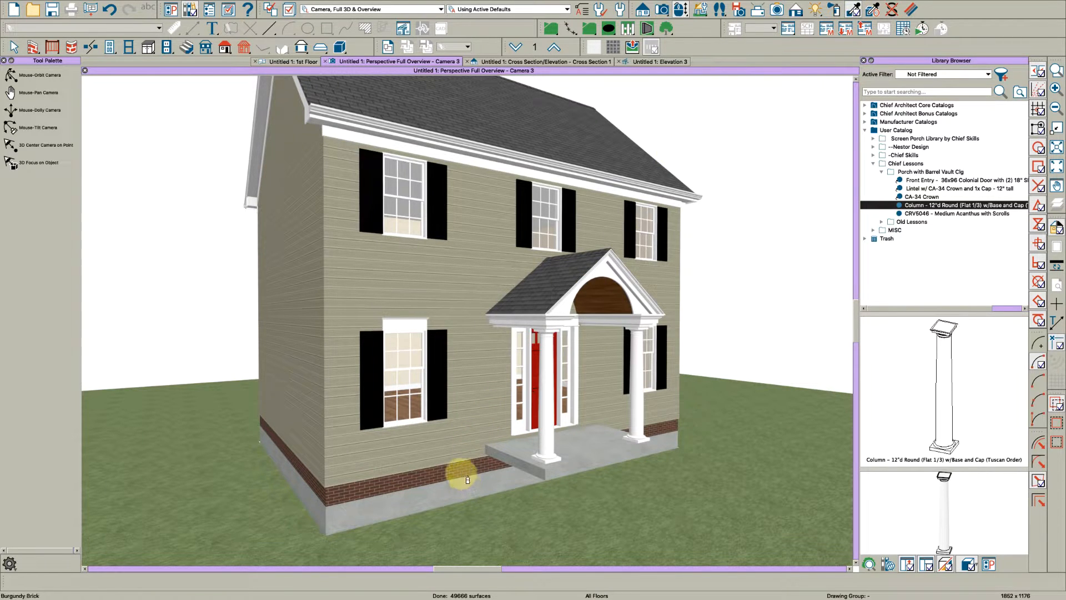
{"action": "left_click", "coordinate": [508, 444]}
{"action": "key", "text": "Escape"}
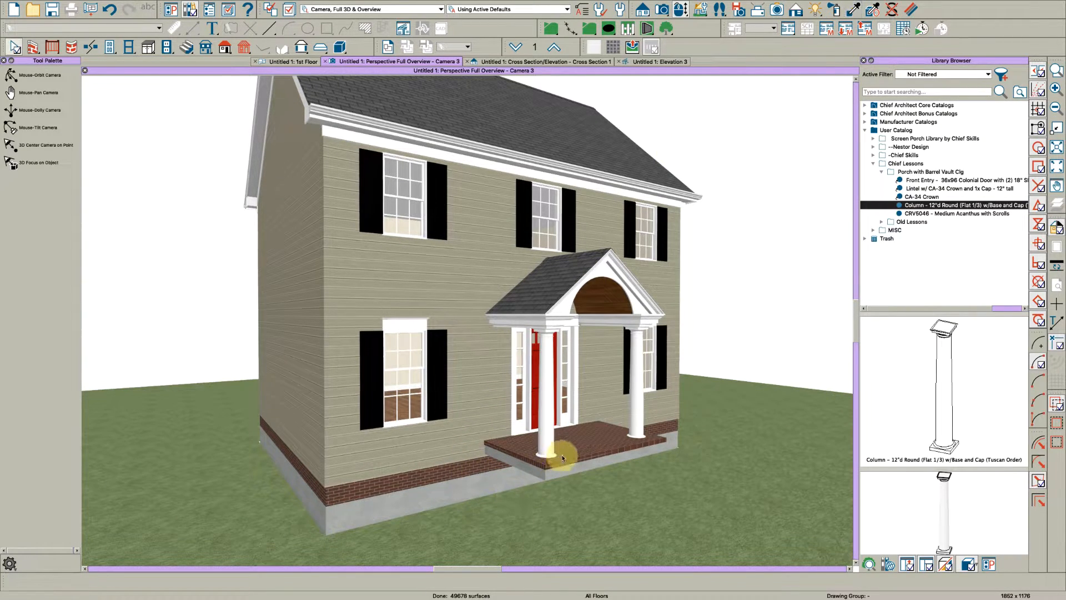
Examine the brick-painted landing around the column bases from the front, and undo the material painting
{"action": "key", "text": "o"}
{"action": "left_click_drag", "start_coordinate": [570, 452], "coordinate": [488, 442]}
{"action": "scroll", "coordinate": [409, 441], "scroll_direction": "up", "scroll_amount": 4}
{"action": "scroll", "coordinate": [410, 444], "scroll_direction": "up", "scroll_amount": 2}
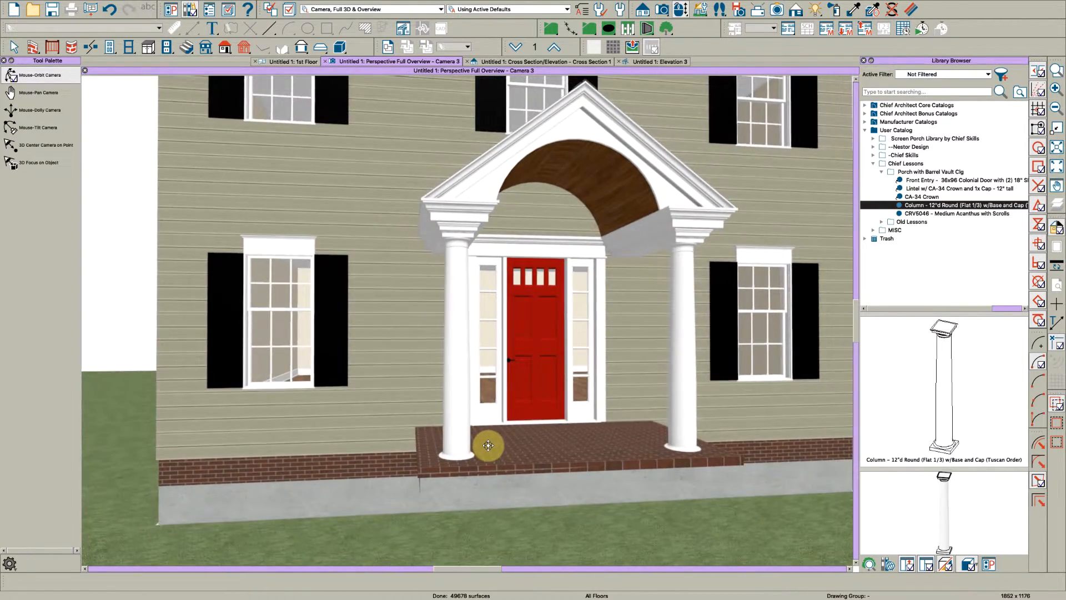
{"action": "key", "text": "space"}
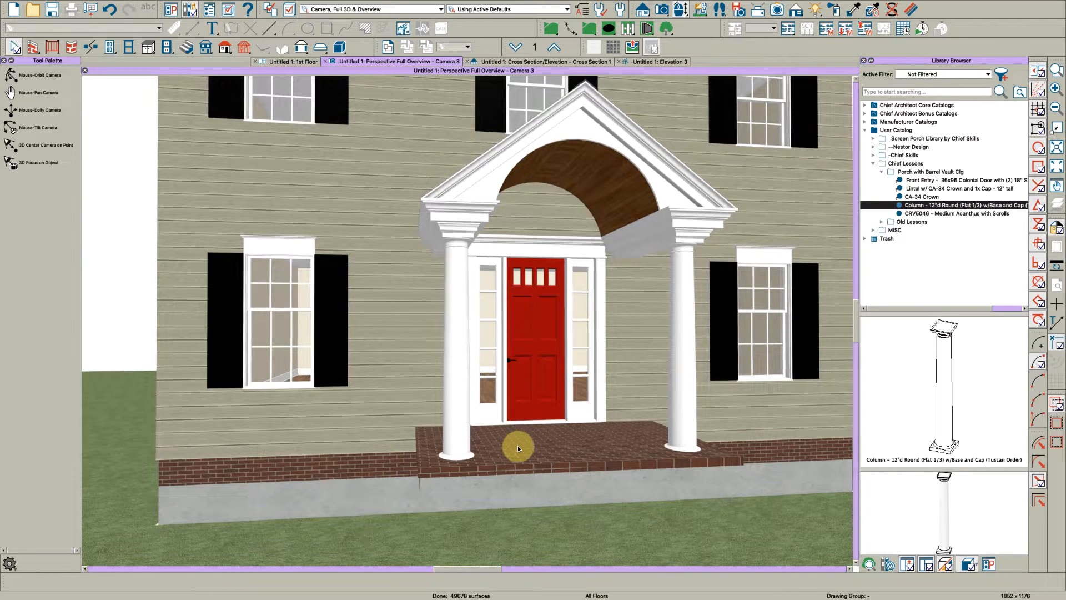
{"action": "key", "text": "ctrl+z"}
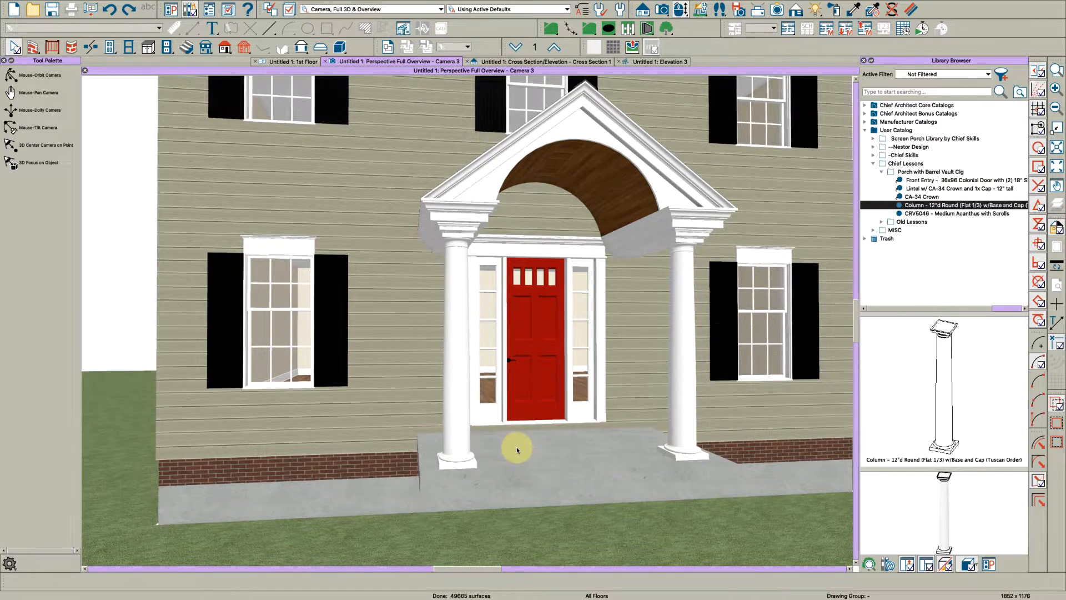
Sample Burgundy Brick again from the wall base and try to apply it to the front face of the landing
{"action": "left_click", "coordinate": [854, 9]}
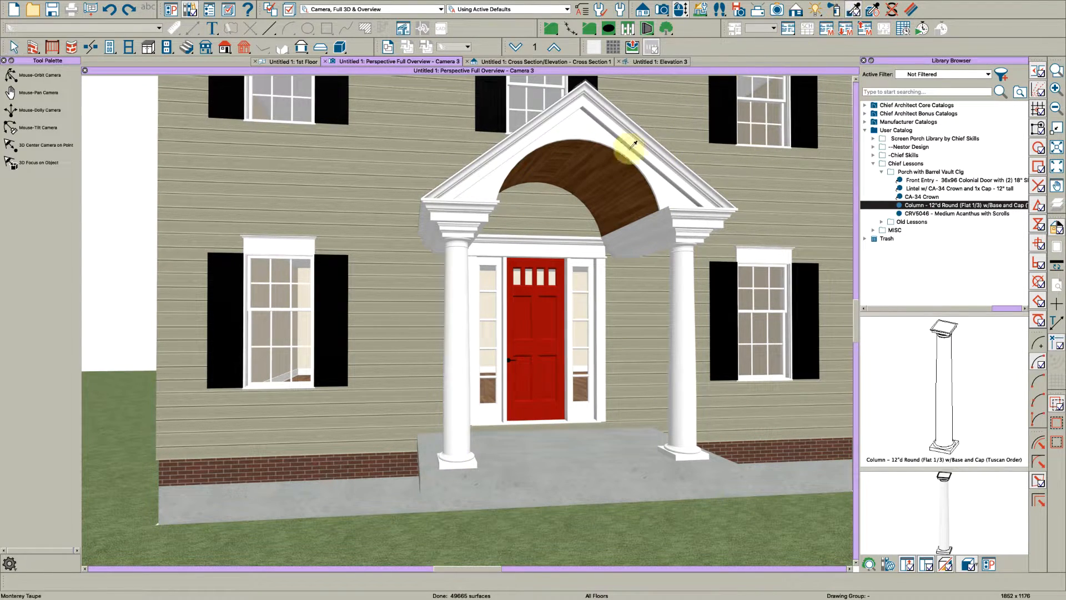
{"action": "left_click", "coordinate": [383, 477]}
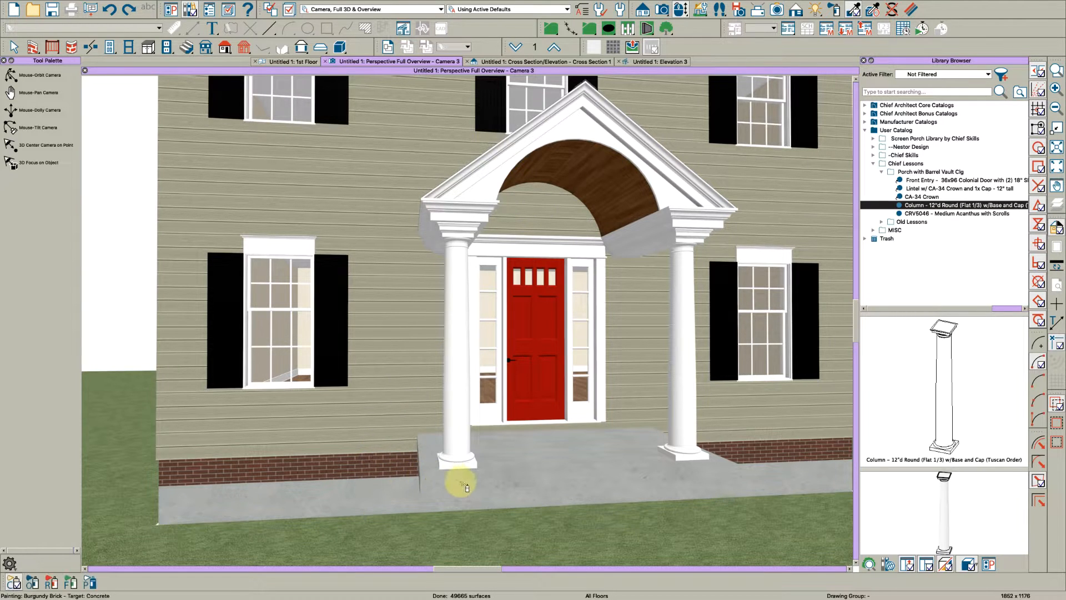
{"action": "left_click", "coordinate": [516, 479]}
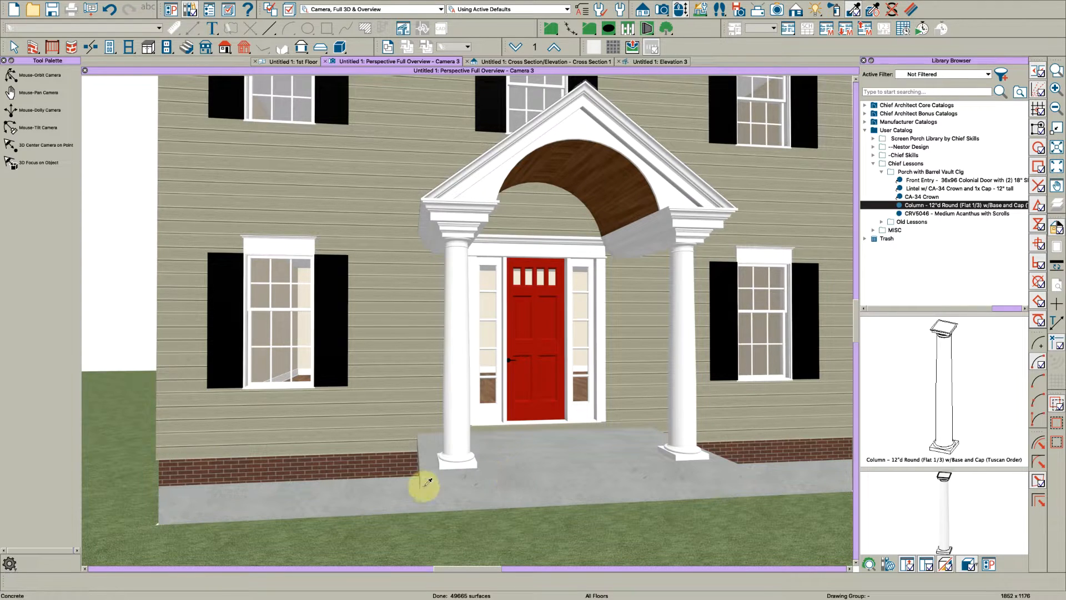
{"action": "key", "text": "Escape"}
Switch to Vector View, try painting the landing's top with Burgundy Brick, and undo the painting
{"action": "scroll", "coordinate": [422, 488], "scroll_direction": "up", "scroll_amount": 1}
{"action": "key", "text": "v"}
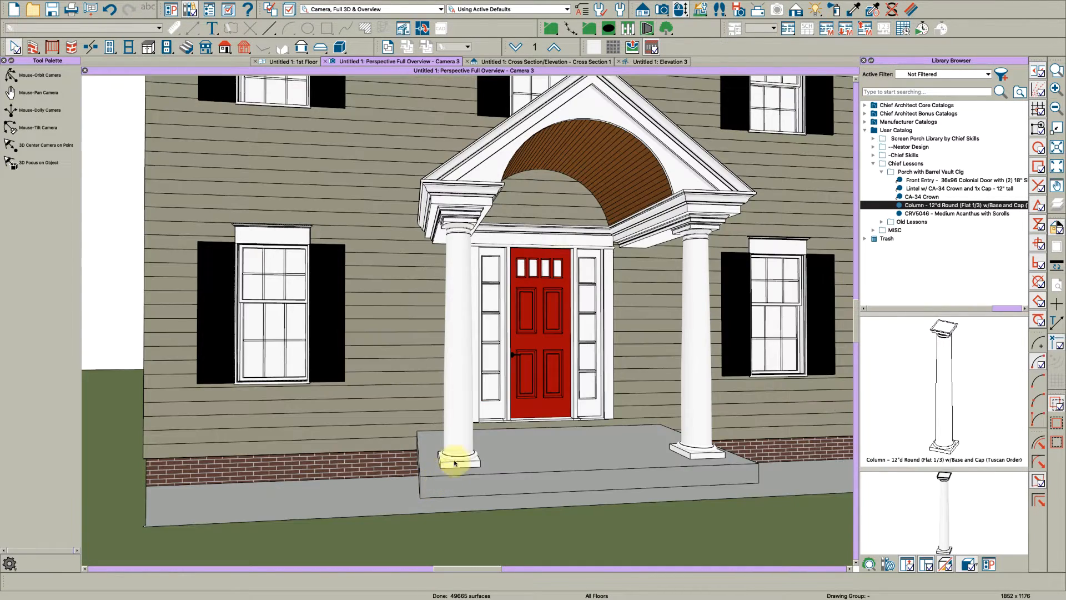
{"action": "left_click", "coordinate": [853, 11]}
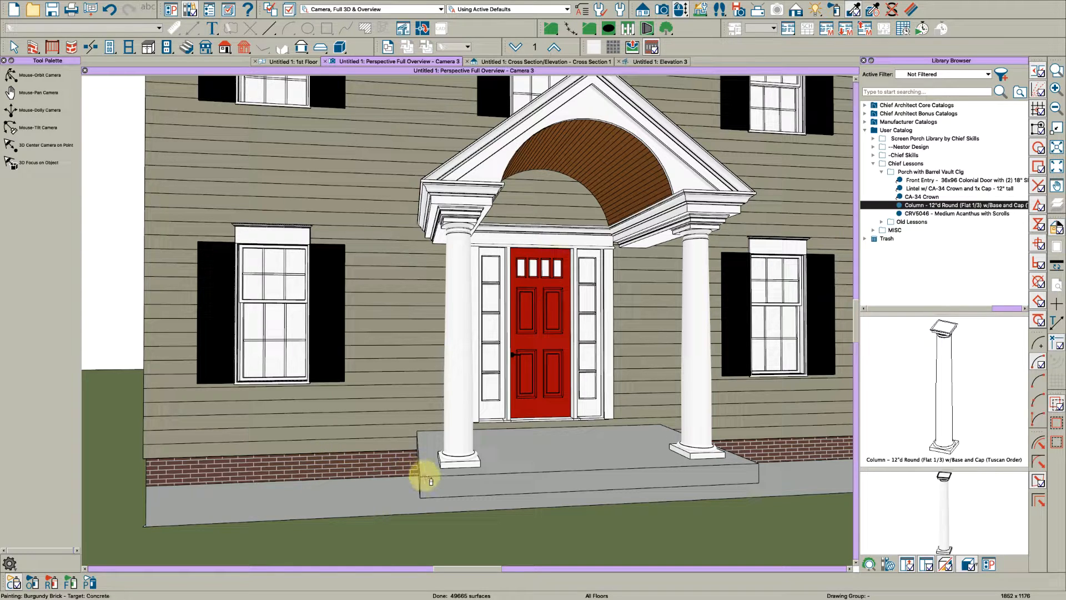
{"action": "left_click", "coordinate": [507, 450]}
{"action": "key", "text": "space"}
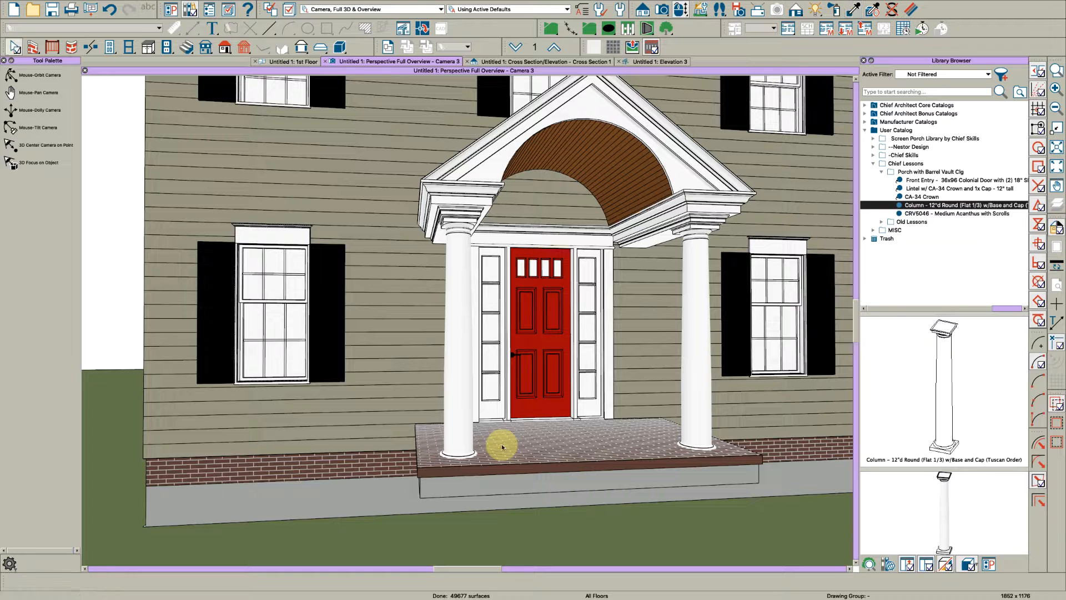
{"action": "left_click", "coordinate": [502, 447]}
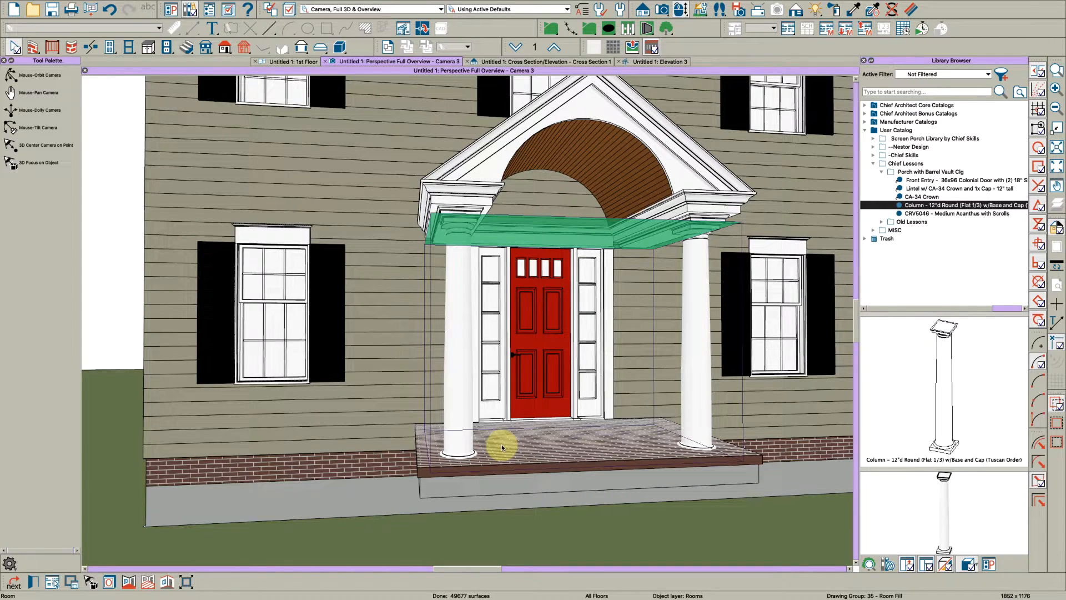
{"action": "key", "text": "ctrl+z"}
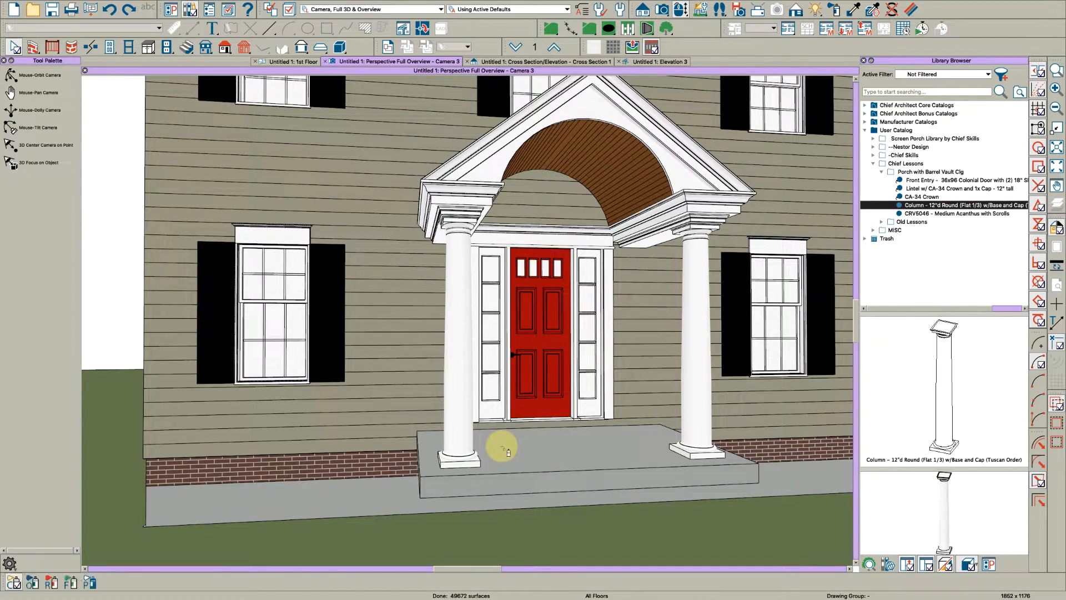
{"action": "double_click", "coordinate": [514, 450]}
{"action": "key", "text": "Escape"}
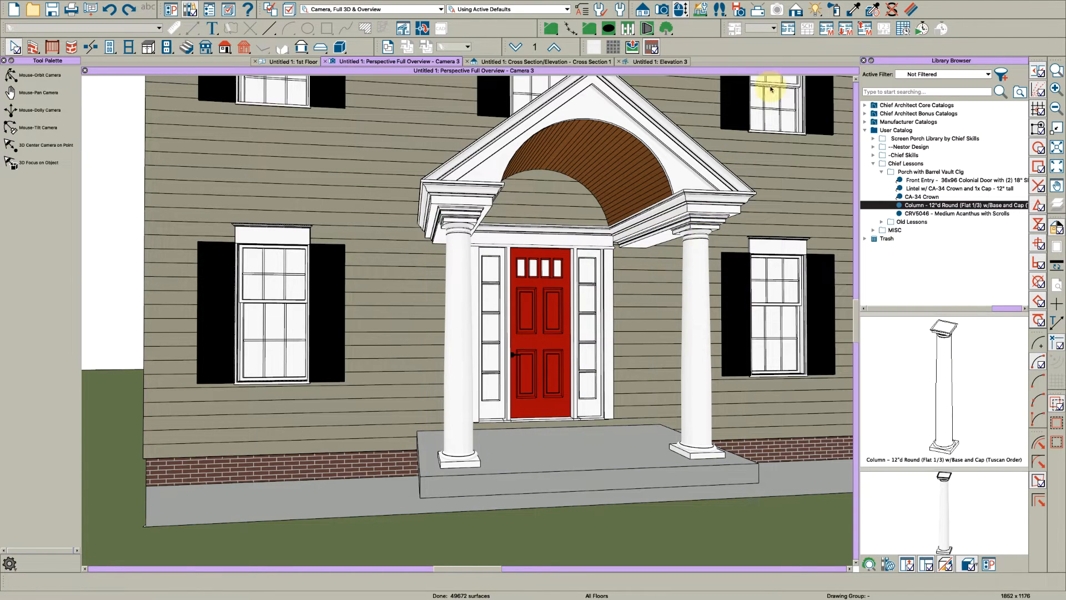
{"action": "left_click", "coordinate": [911, 8]}
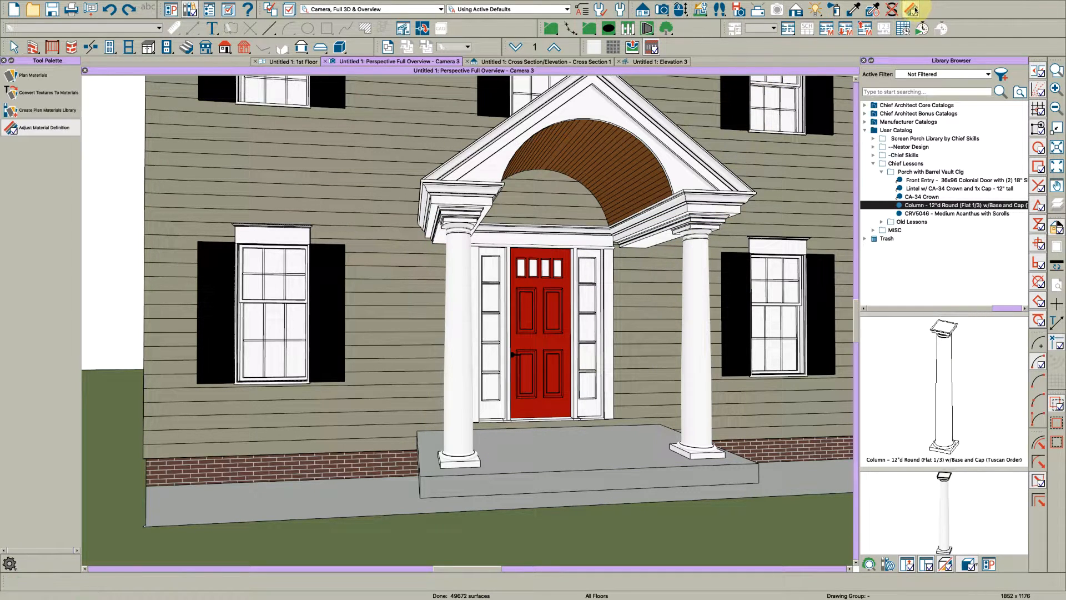
{"action": "left_click", "coordinate": [389, 461]}
{"action": "key", "text": "Escape"}
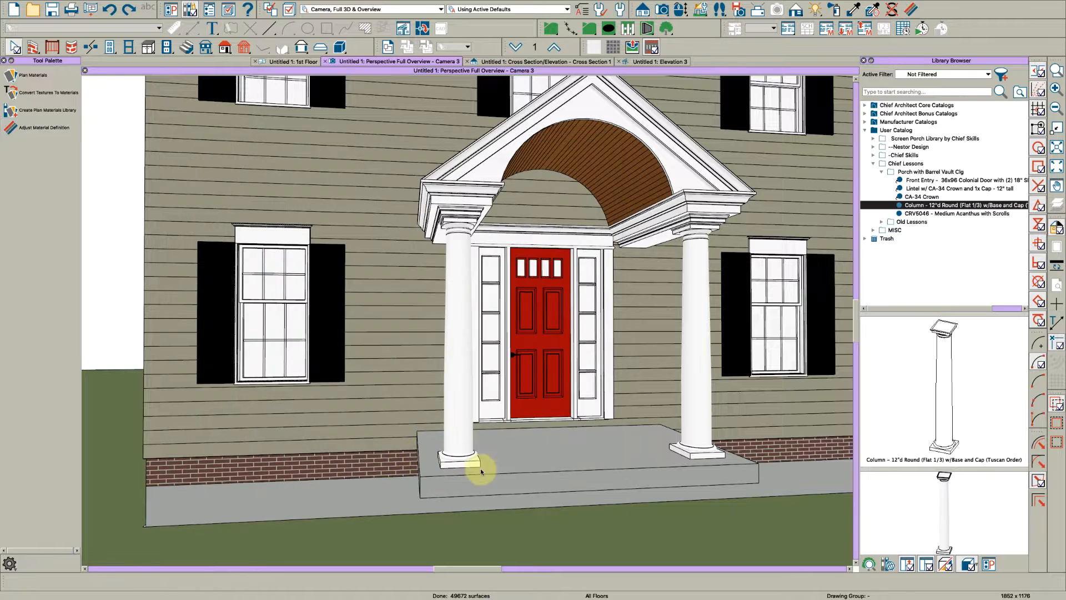
Change the porch room's Floor Structure material to Burgundy Brick from the plan materials
{"action": "double_click", "coordinate": [576, 444]}
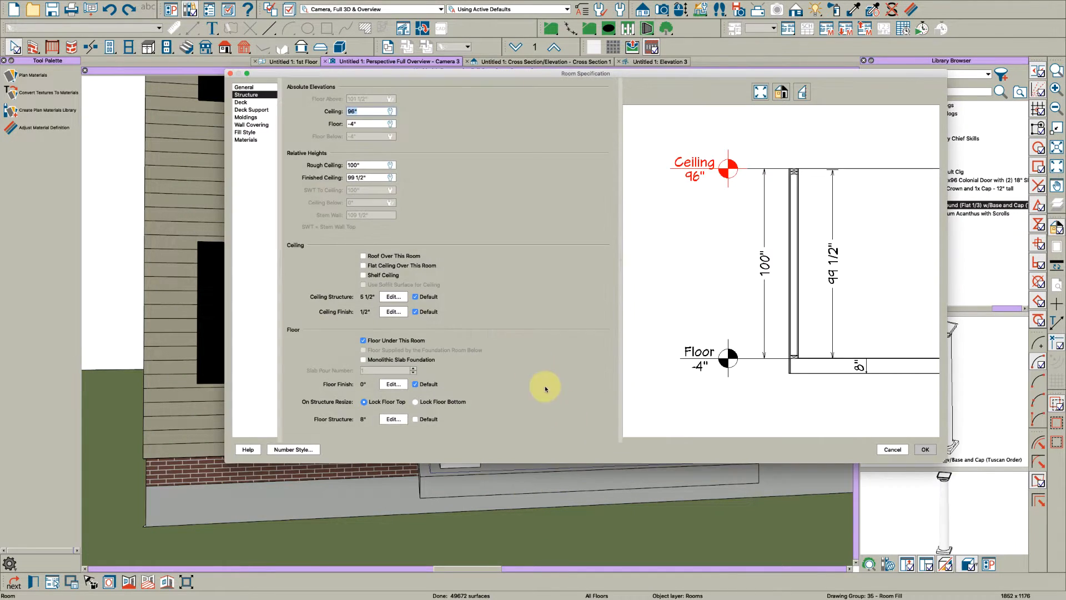
{"action": "left_click", "coordinate": [243, 140]}
{"action": "left_click", "coordinate": [327, 124]}
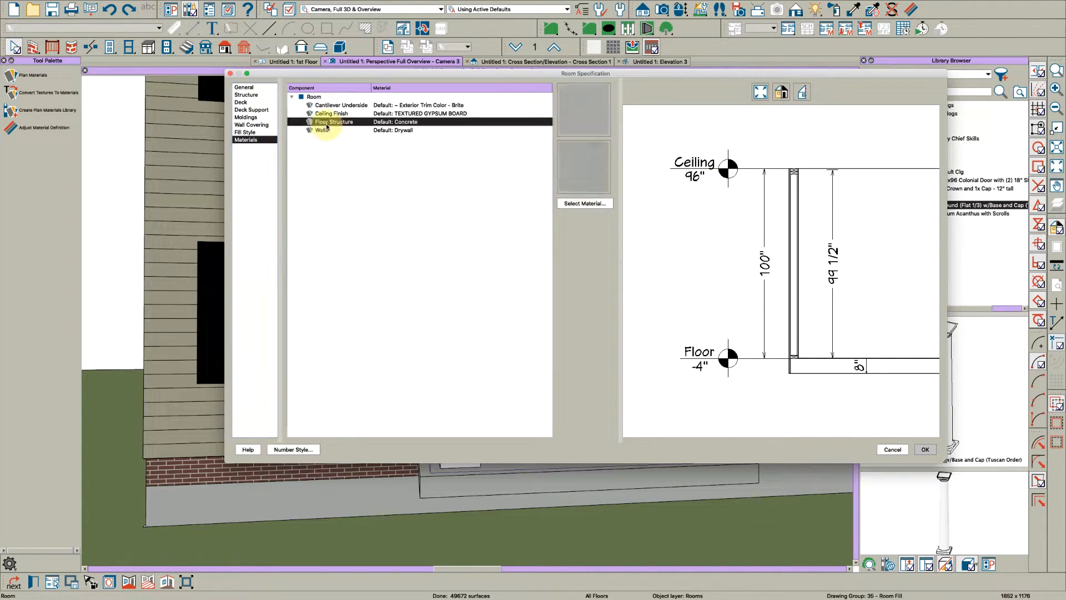
{"action": "left_click", "coordinate": [580, 167]}
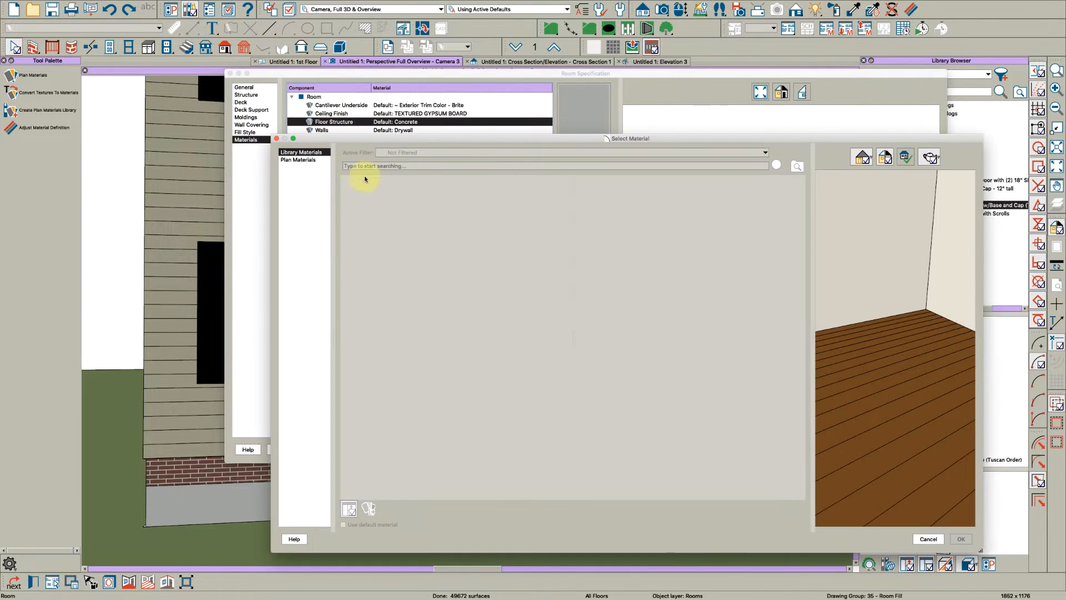
{"action": "left_click", "coordinate": [313, 160]}
{"action": "left_click", "coordinate": [396, 198]}
{"action": "key", "text": "b"}
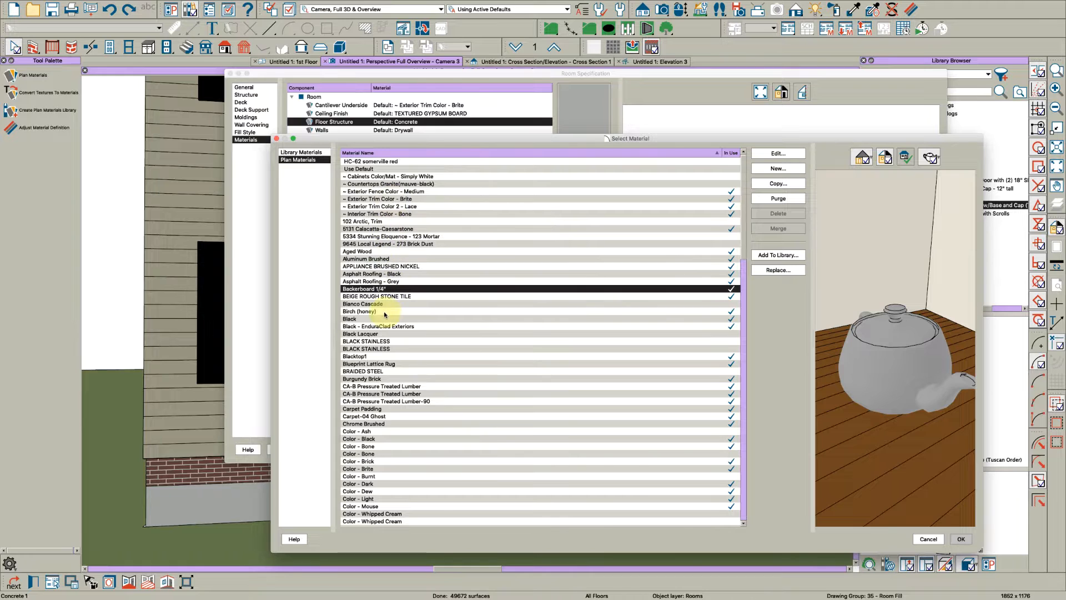
{"action": "left_click", "coordinate": [364, 379]}
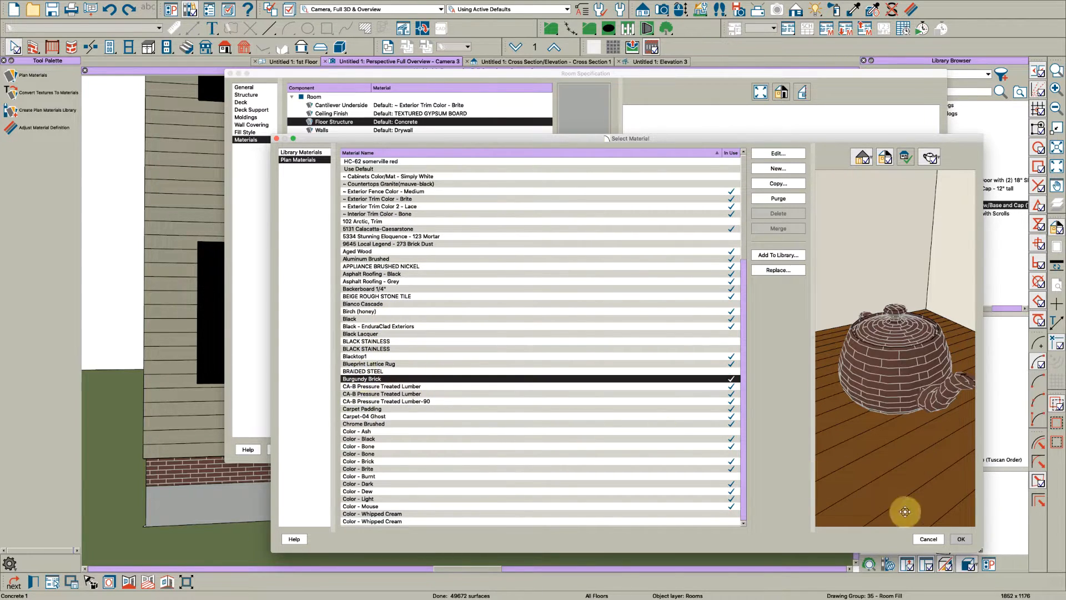
{"action": "left_click", "coordinate": [959, 540]}
{"action": "left_click", "coordinate": [925, 450]}
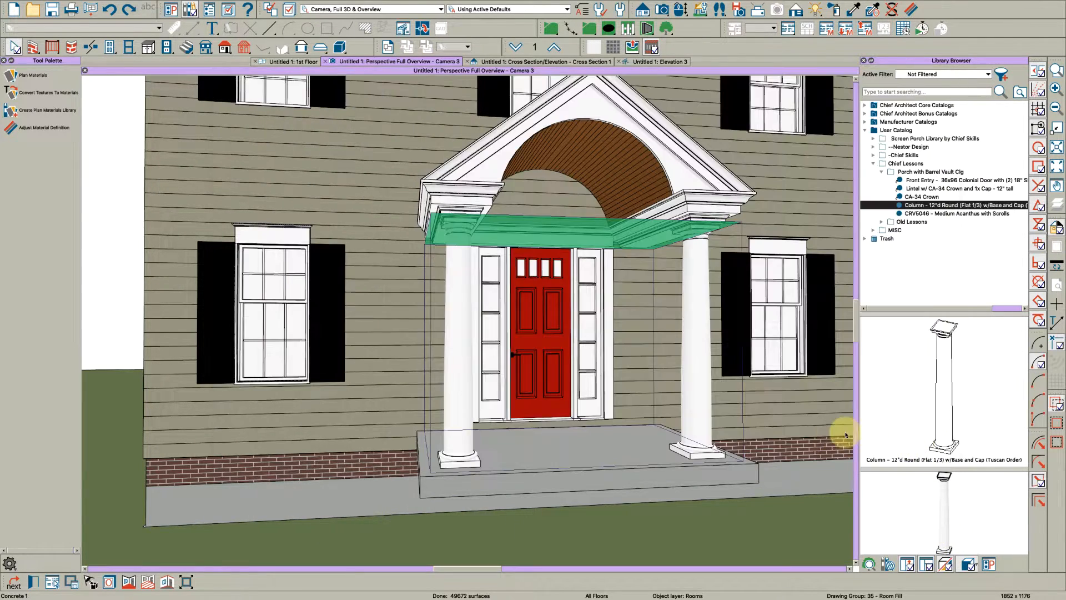
{"action": "left_click", "coordinate": [561, 471]}
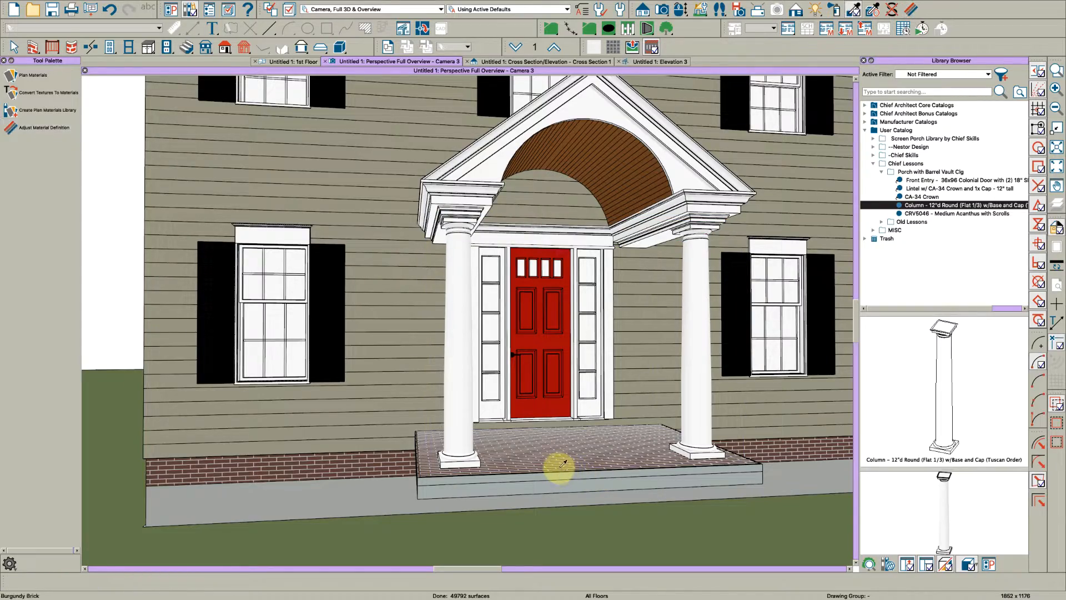
Inspect the landing's brick surface and edges near the right column, and return to the standard rendered view
{"action": "left_click_drag", "start_coordinate": [559, 470], "coordinate": [505, 466]}
{"action": "scroll", "coordinate": [542, 500], "scroll_direction": "up", "scroll_amount": 5}
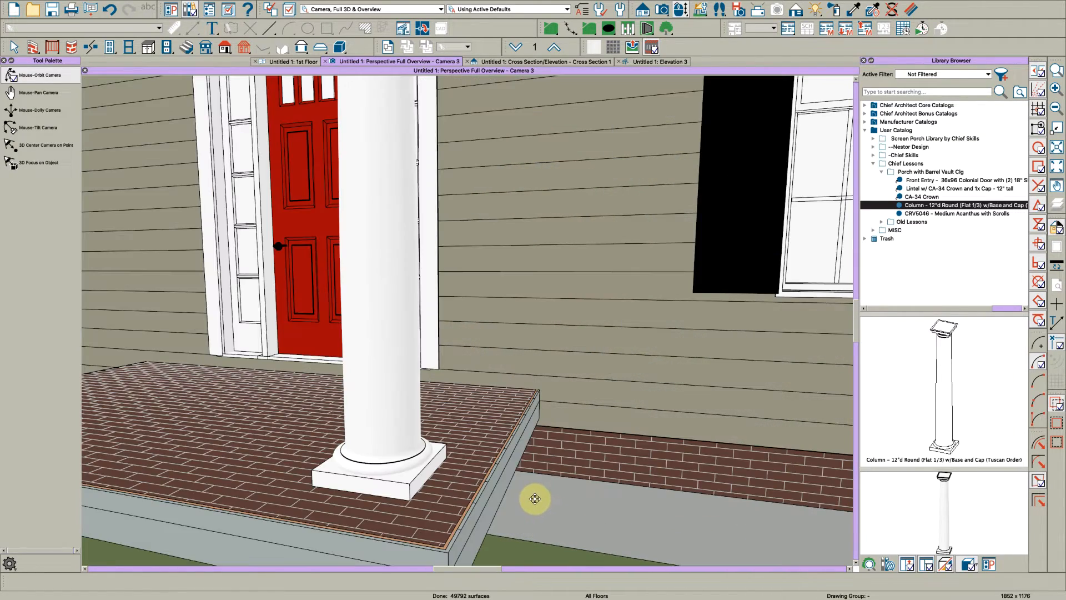
{"action": "scroll", "coordinate": [515, 493], "scroll_direction": "down", "scroll_amount": 2}
{"action": "scroll", "coordinate": [454, 534], "scroll_direction": "down", "scroll_amount": 2}
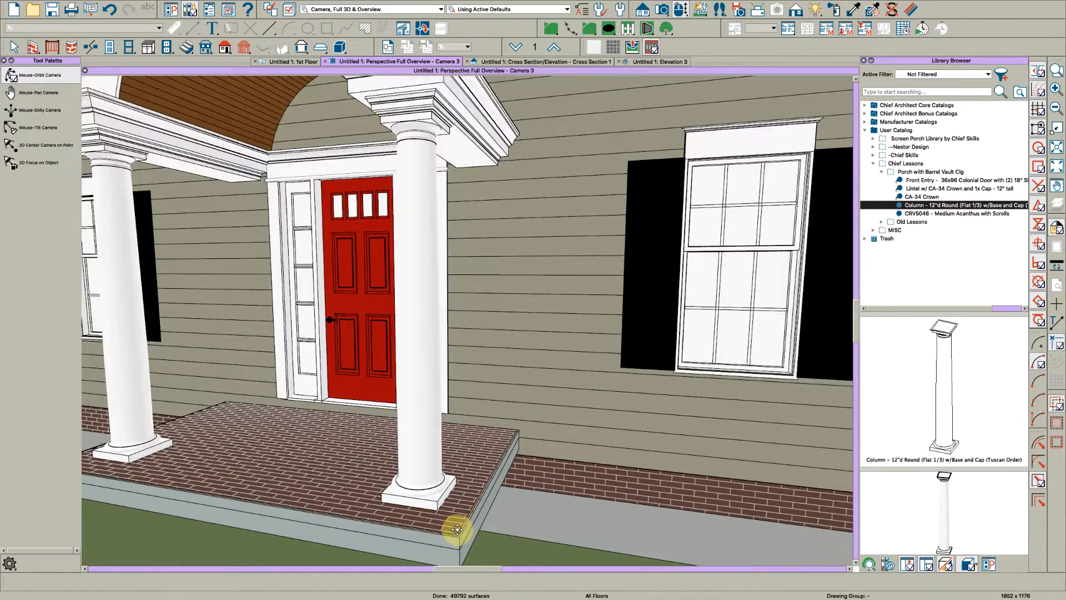
{"action": "scroll", "coordinate": [456, 533], "scroll_direction": "up", "scroll_amount": 1}
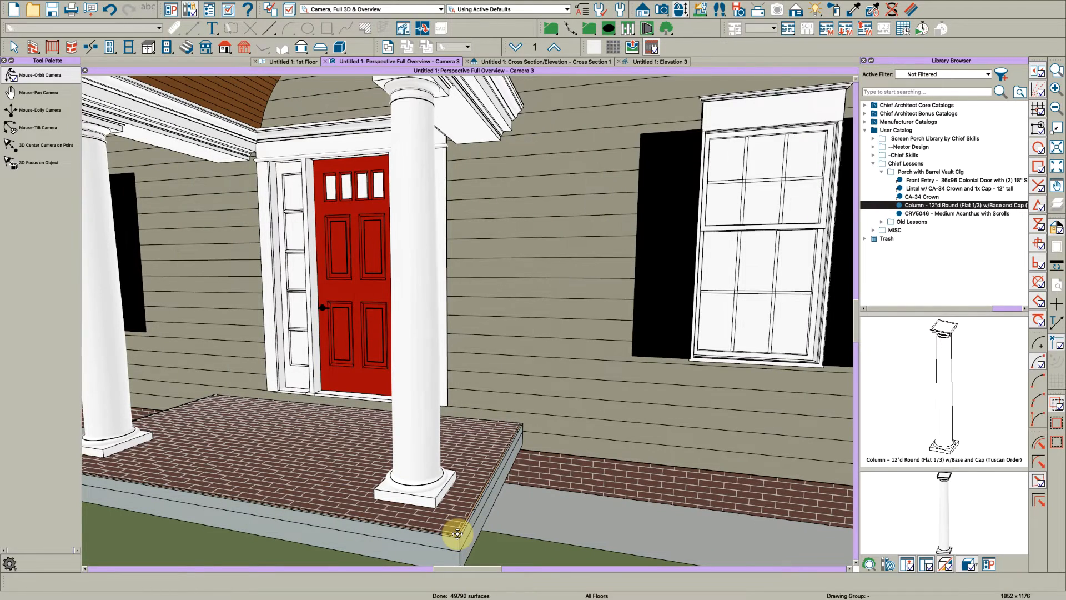
{"action": "left_click_drag", "start_coordinate": [461, 525], "coordinate": [483, 507]}
{"action": "key", "text": "space"}
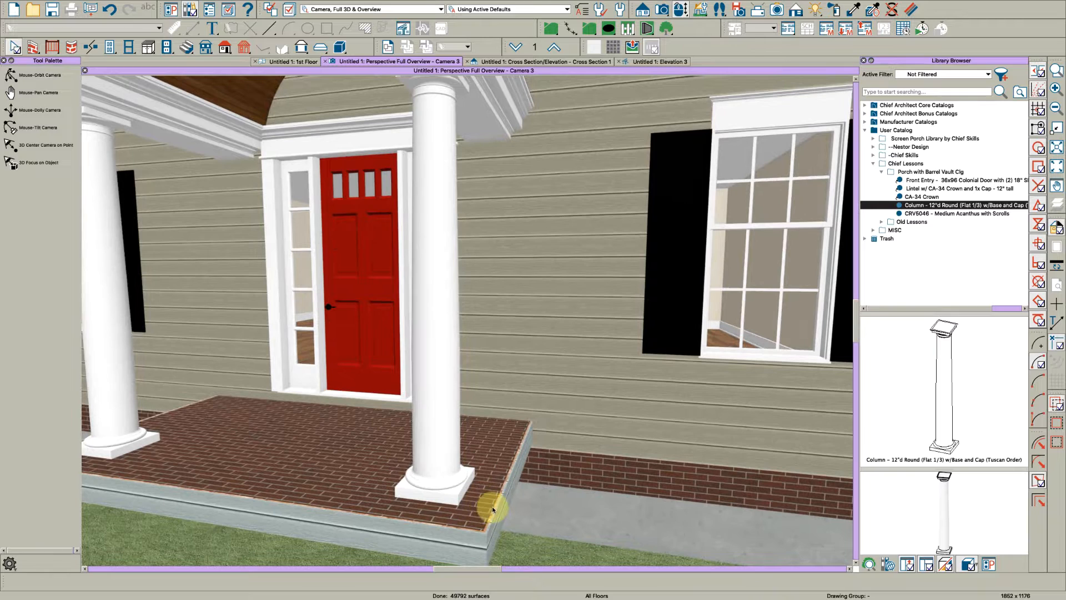
Copy the Siding-4 wall type of the three invisible porch perimeter walls and name the copy Porch Walls-4
{"action": "left_click", "coordinate": [300, 63]}
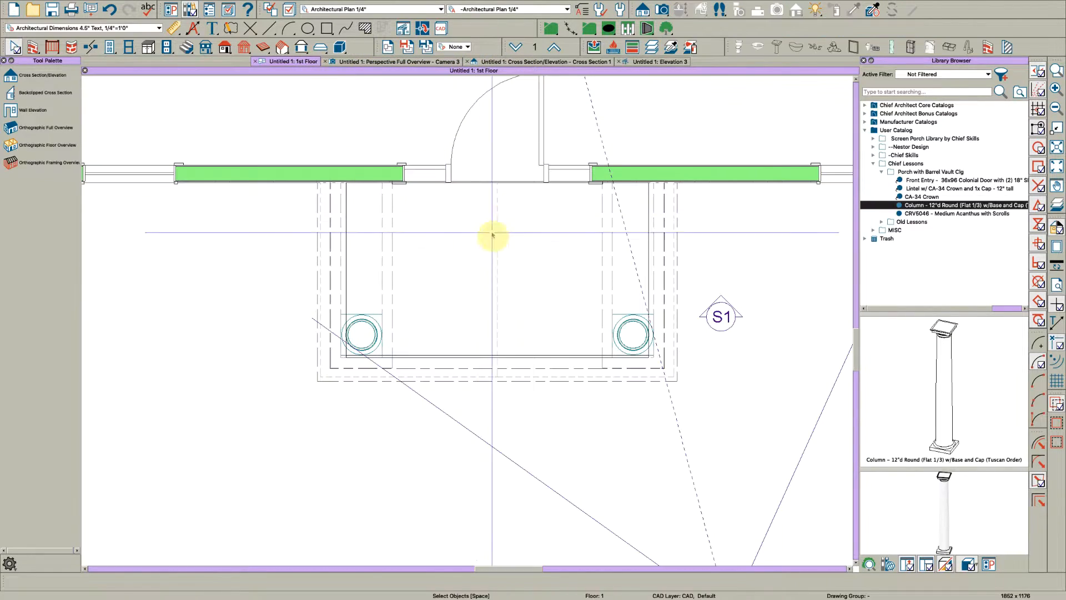
{"action": "left_click", "coordinate": [677, 330]}
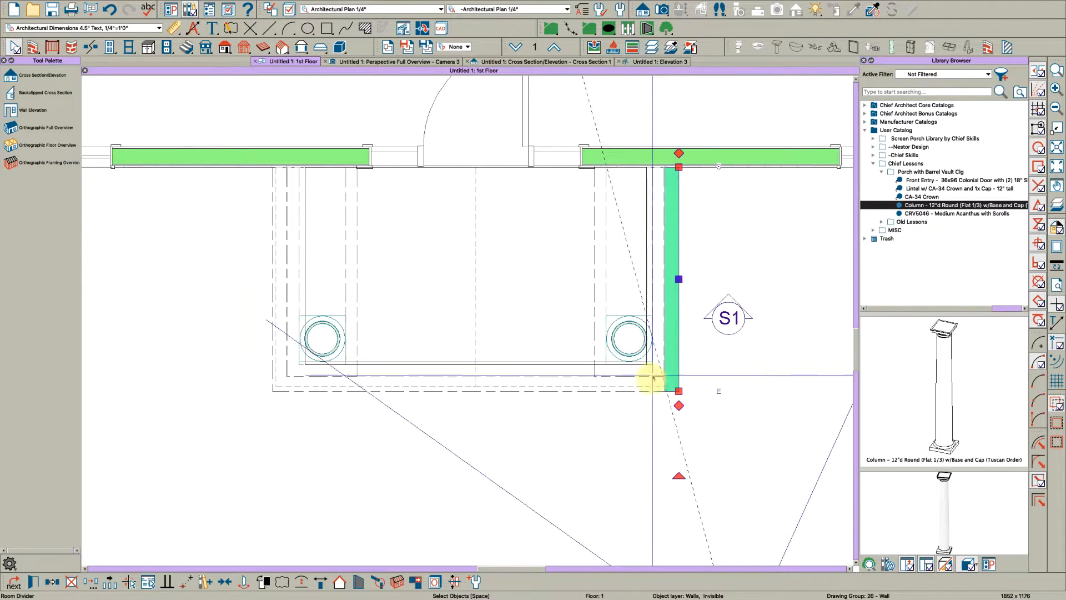
{"action": "left_click", "coordinate": [624, 388], "text": "shift"}
{"action": "left_click", "coordinate": [285, 311], "text": "shift"}
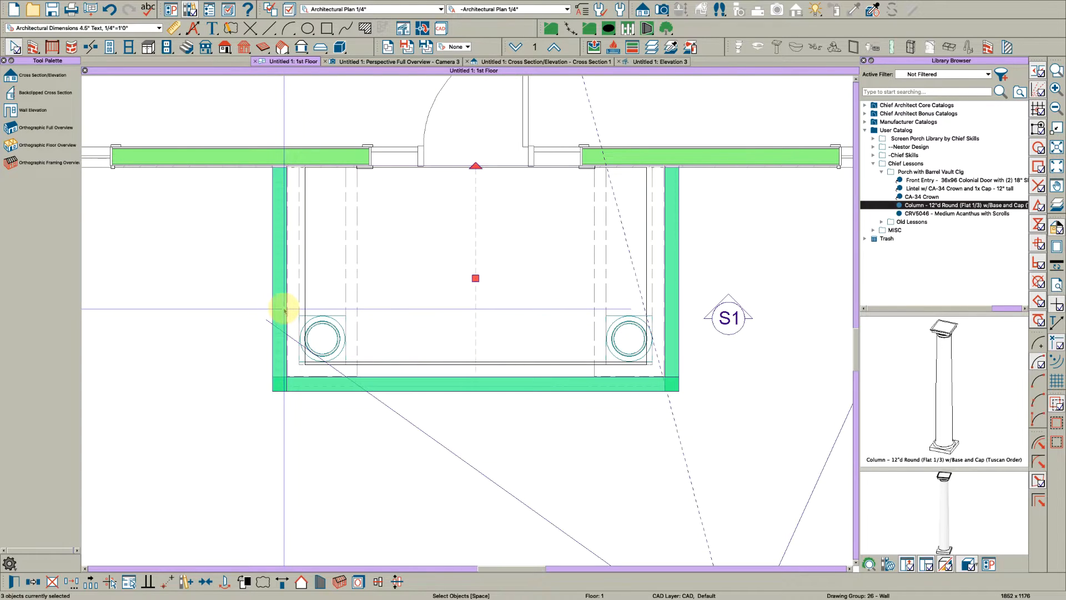
{"action": "key", "text": "super+e"}
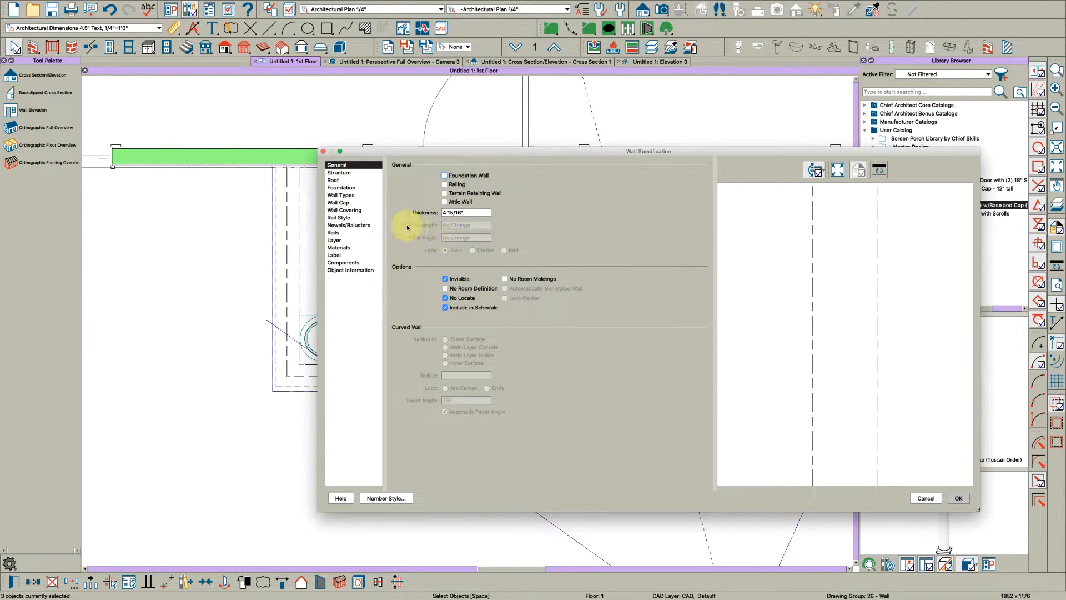
{"action": "left_click", "coordinate": [346, 195]}
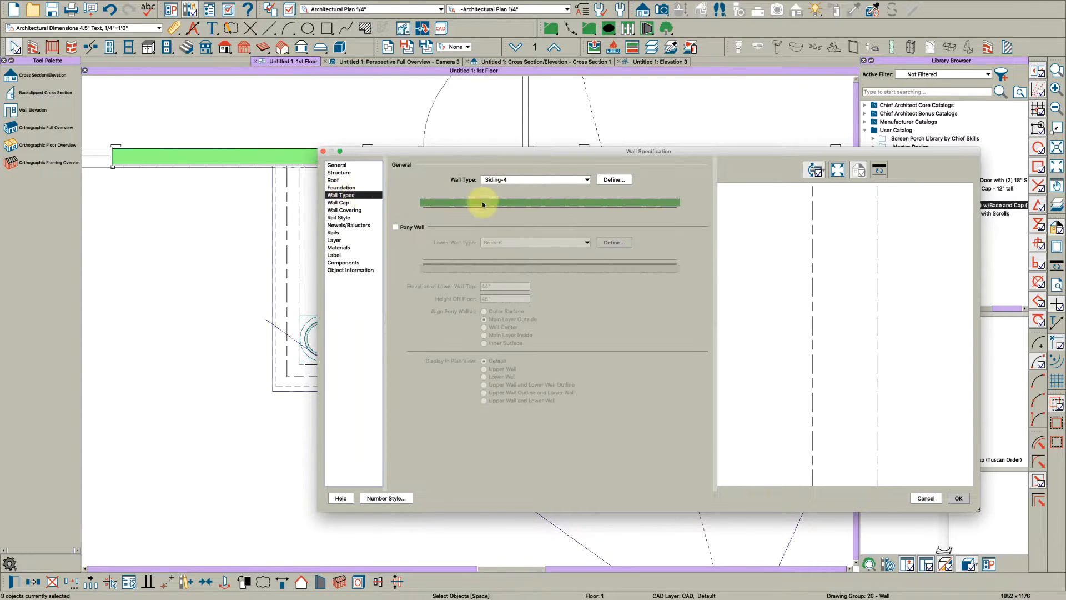
{"action": "left_click", "coordinate": [600, 182]}
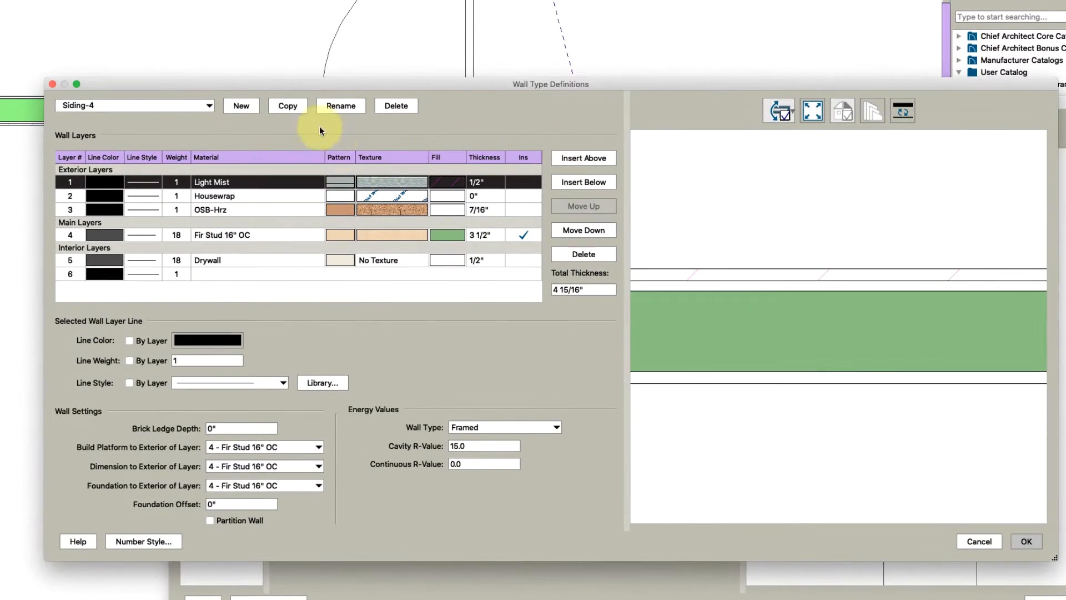
{"action": "left_click", "coordinate": [289, 104]}
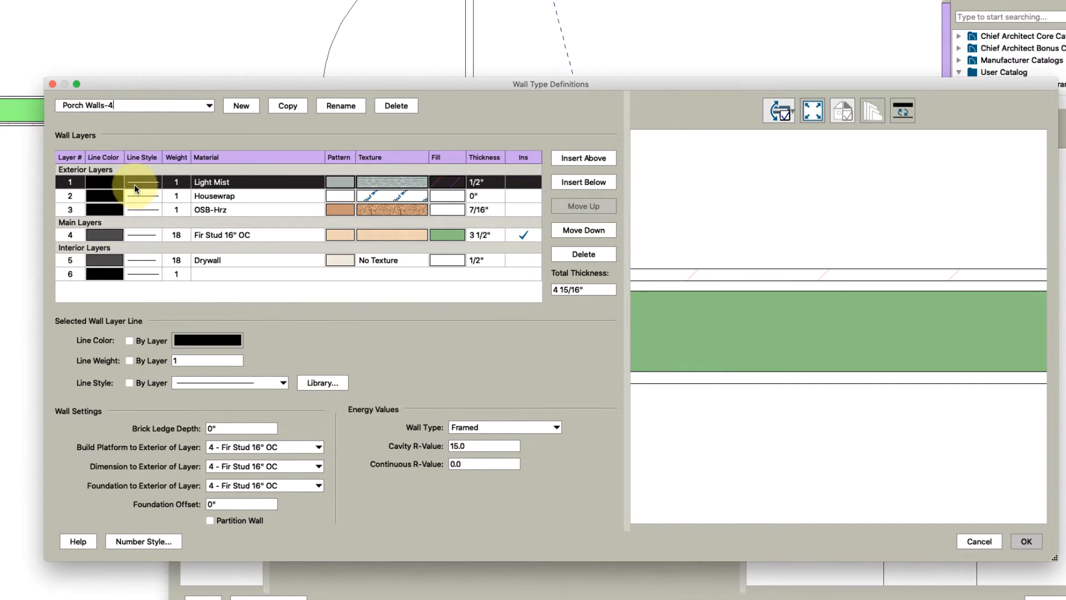
Delete the Light Mist, Housewrap, OSB-Hrz and Drywall layers from the Porch Walls-4 type
{"action": "left_click", "coordinate": [112, 183]}
{"action": "key", "text": "Escape"}
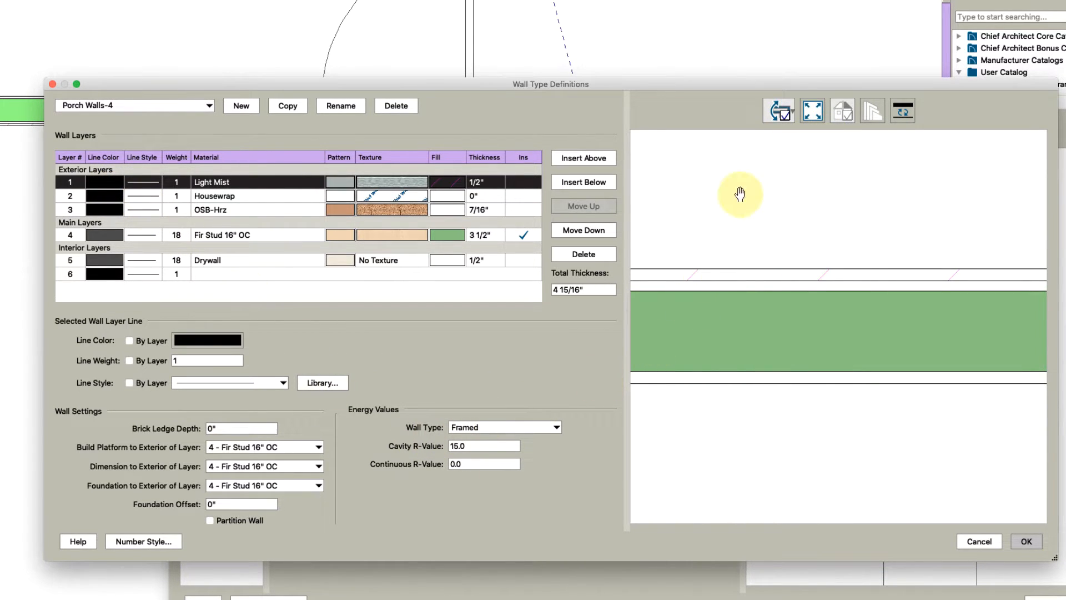
{"action": "left_click", "coordinate": [588, 253]}
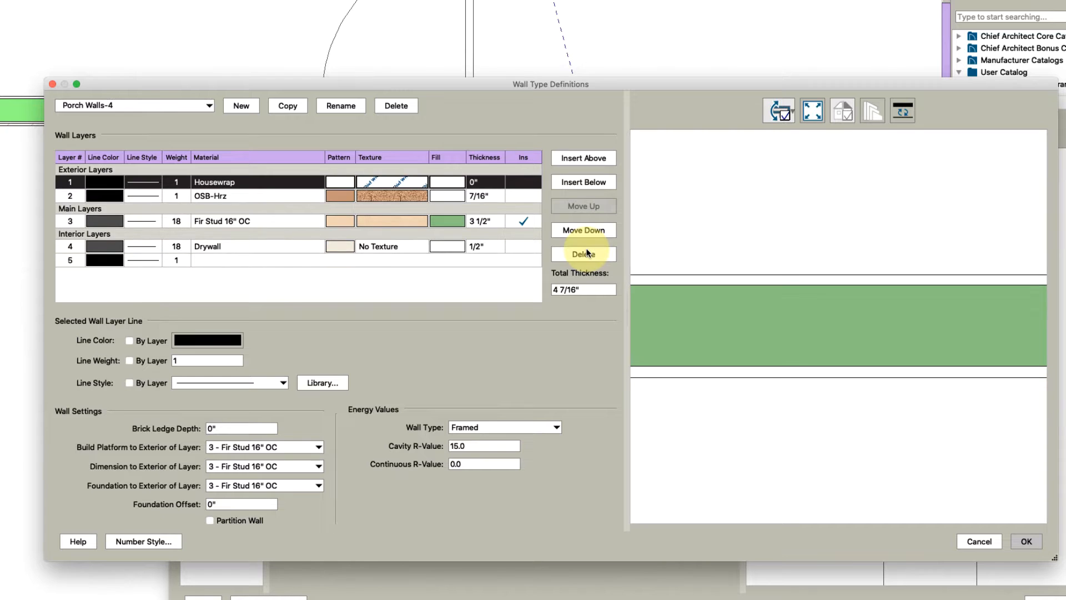
{"action": "left_click", "coordinate": [587, 253]}
{"action": "left_click", "coordinate": [577, 253]}
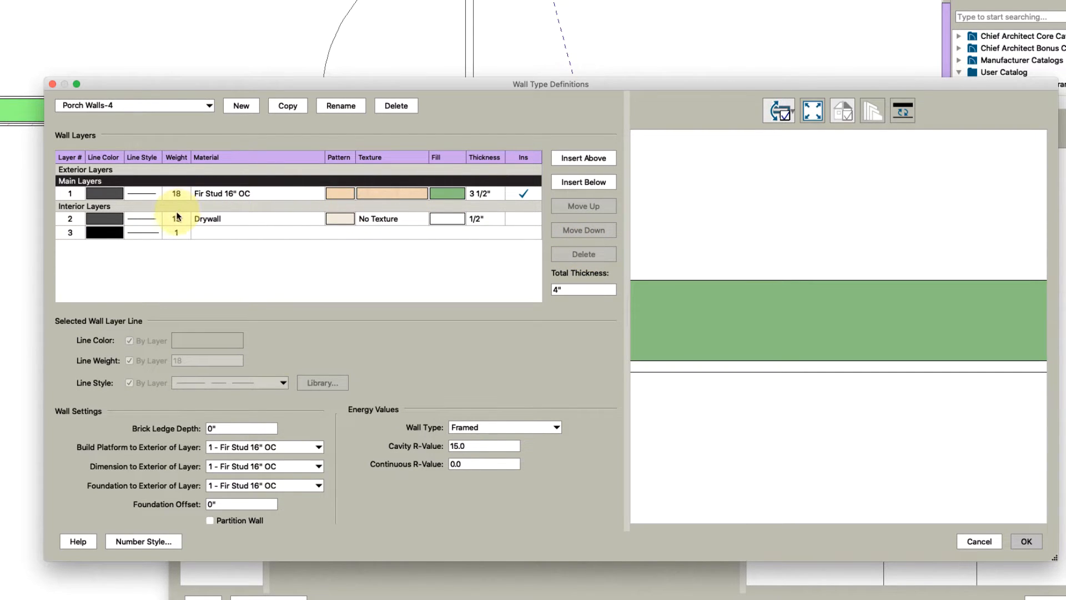
{"action": "left_click", "coordinate": [208, 218]}
{"action": "left_click", "coordinate": [564, 255]}
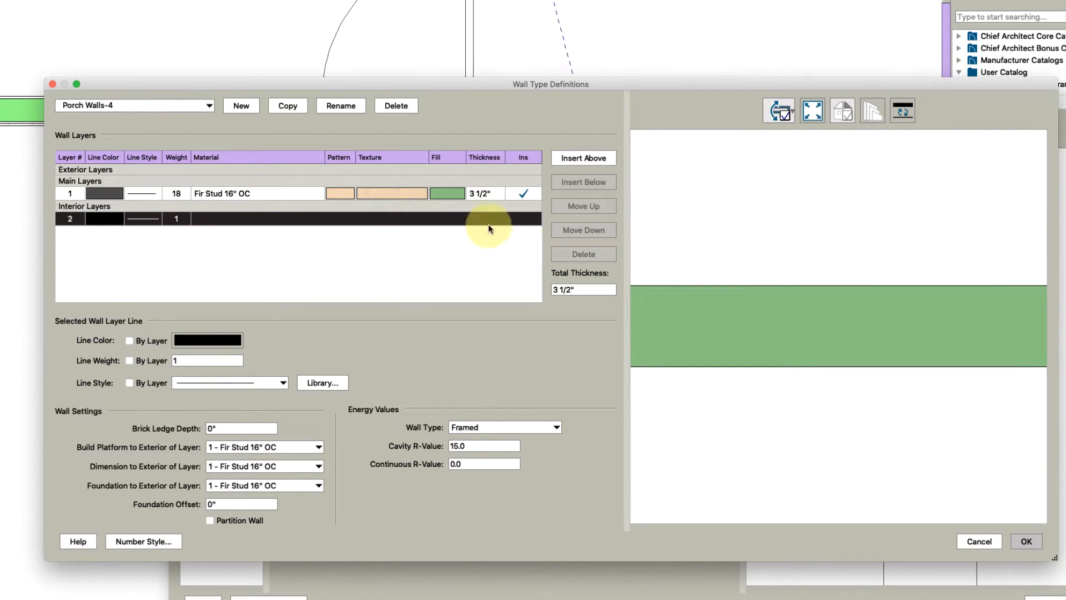
Make the remaining main layer 4" thick Concrete and apply the wall type to the three porch walls
{"action": "left_click", "coordinate": [487, 193]}
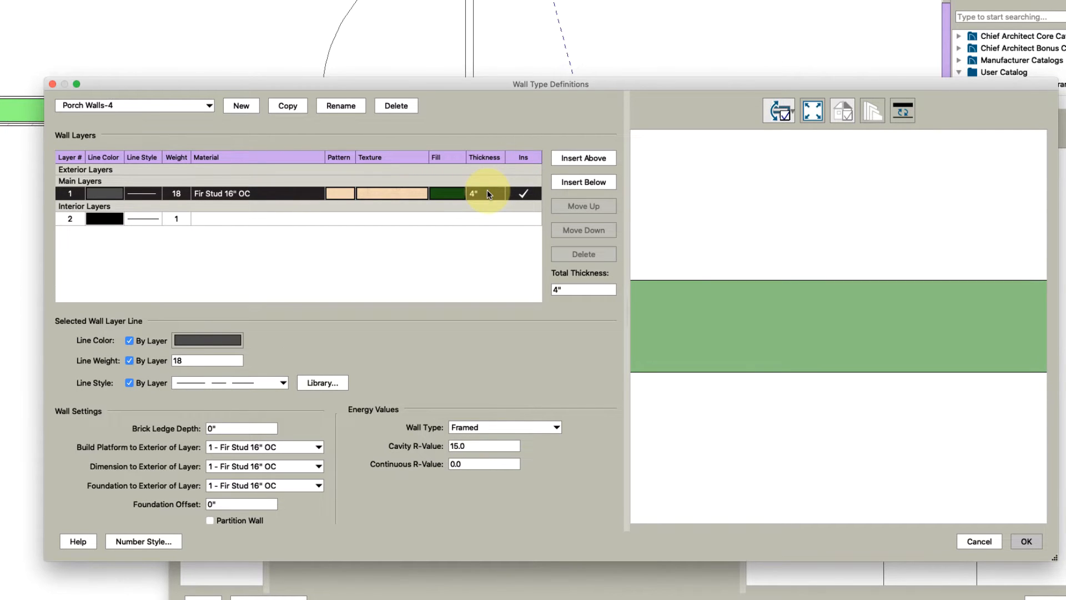
{"action": "double_click", "coordinate": [395, 193]}
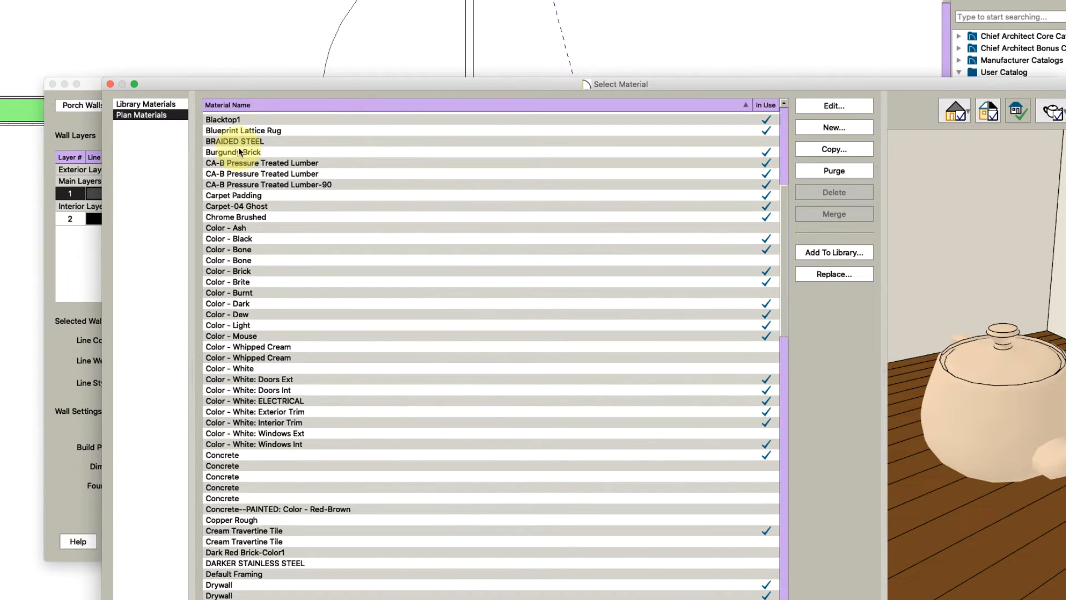
{"action": "left_click", "coordinate": [236, 466]}
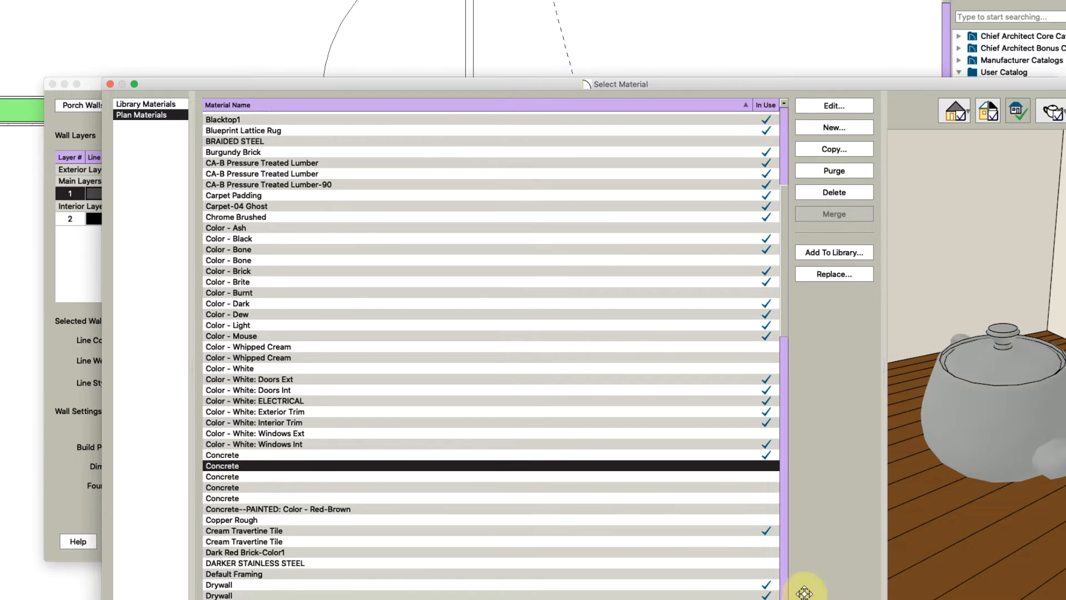
{"action": "left_click", "coordinate": [939, 575]}
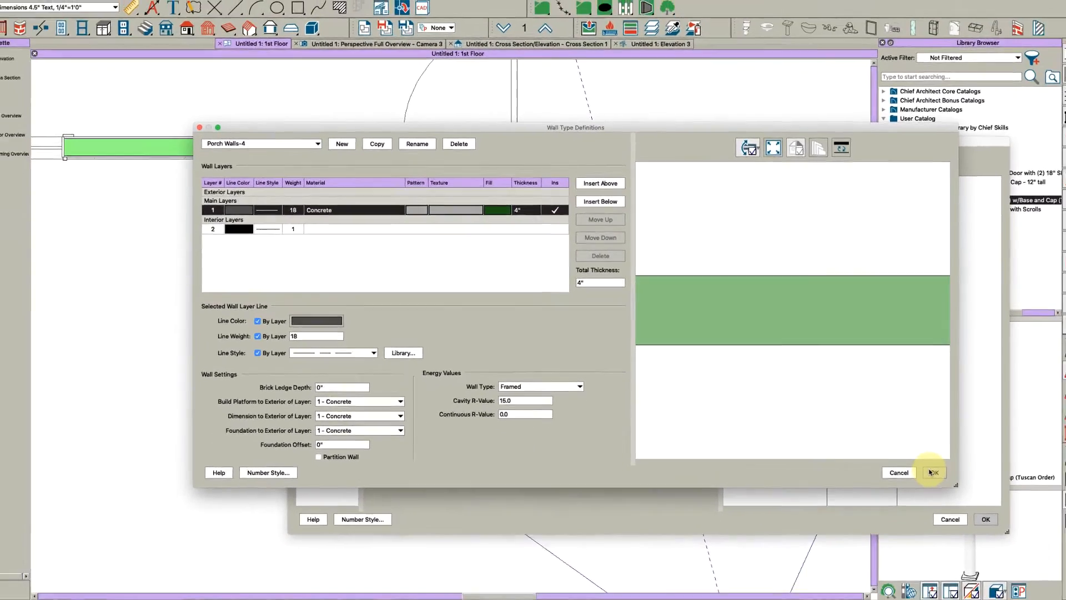
{"action": "left_click", "coordinate": [1017, 542]}
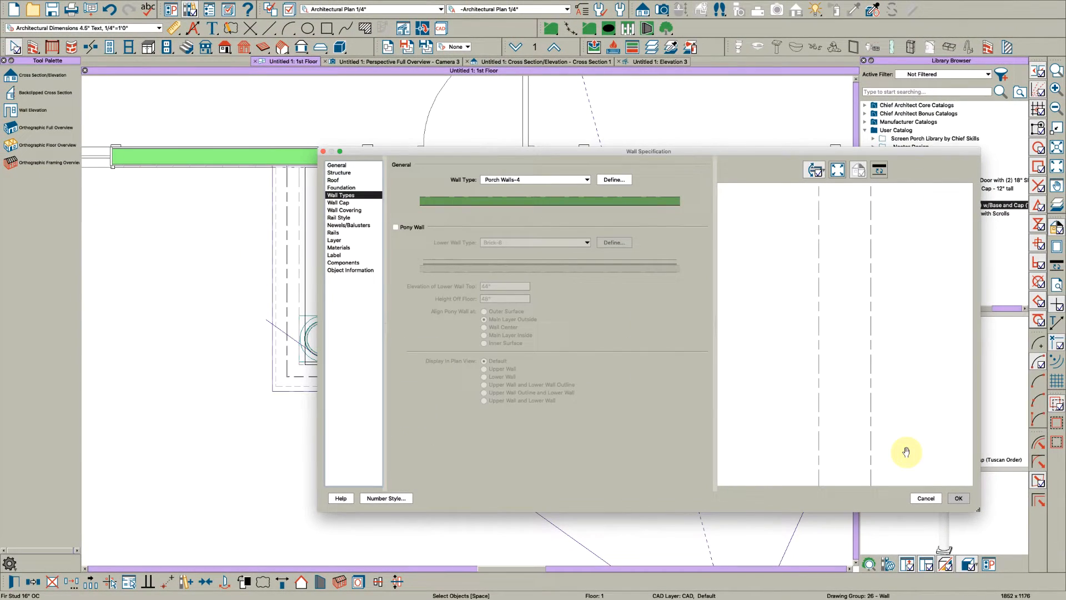
{"action": "left_click", "coordinate": [960, 498]}
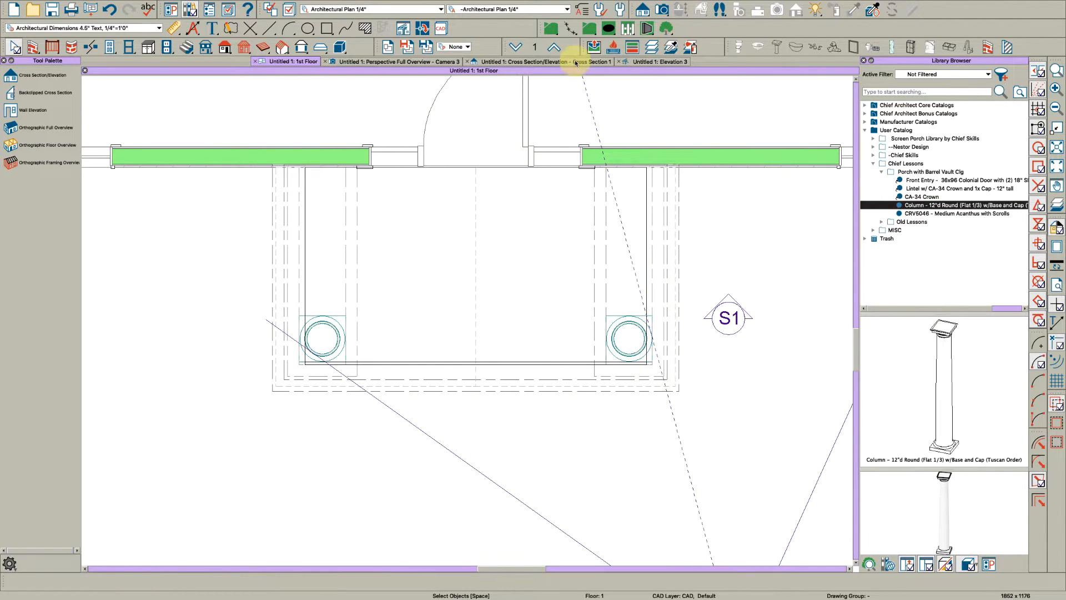
Check the landing's brick edges and the whole front elevation in the perspective view
{"action": "left_click", "coordinate": [421, 62]}
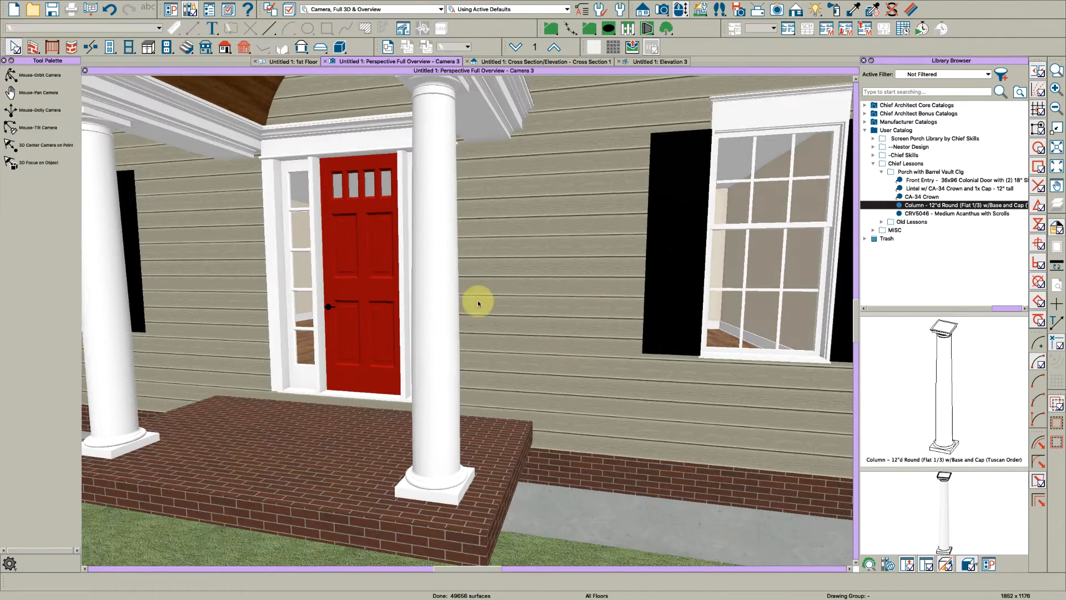
{"action": "left_click_drag", "start_coordinate": [513, 468], "coordinate": [420, 467]}
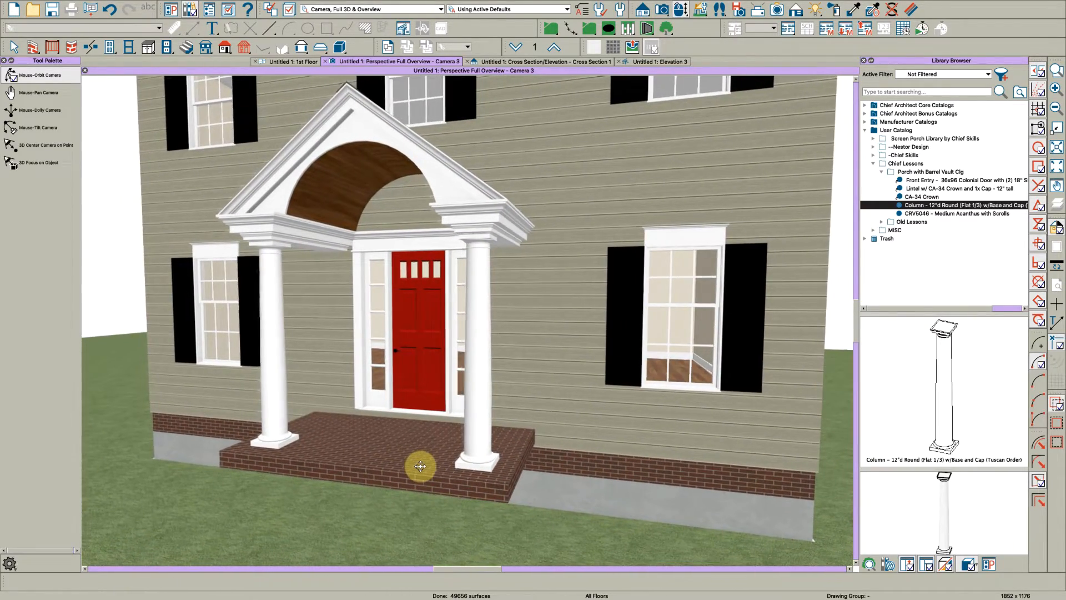
{"action": "left_click_drag", "start_coordinate": [494, 456], "coordinate": [610, 457]}
{"action": "key", "text": "space"}
{"action": "left_click_drag", "start_coordinate": [613, 397], "coordinate": [566, 416]}
{"action": "key", "text": "space"}
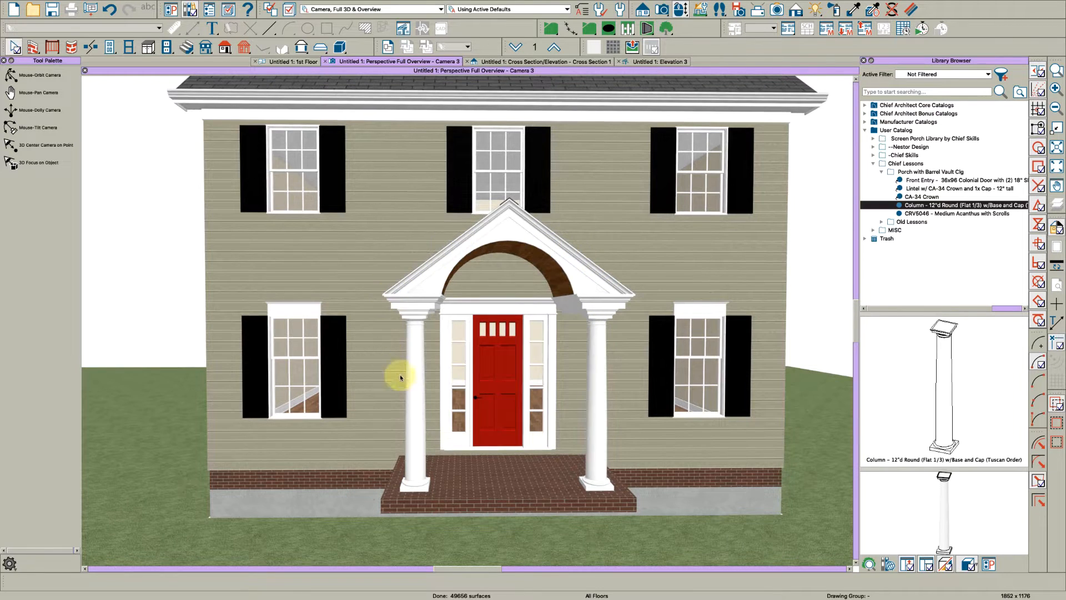
Examine the portico's left cornice return above the column, from the side and from the front
{"action": "mouse_move", "coordinate": [418, 376]}
{"action": "left_mouse_down"}
{"action": "mouse_move", "coordinate": [395, 374]}
{"action": "mouse_move", "coordinate": [414, 369]}
{"action": "mouse_move", "coordinate": [435, 384]}
{"action": "left_mouse_up"}
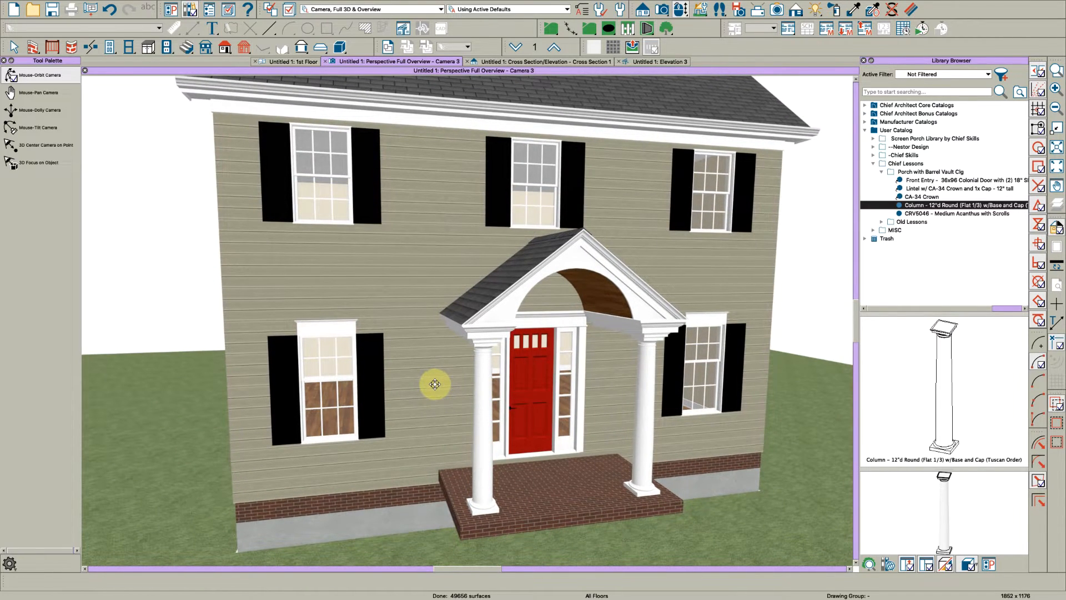
{"action": "mouse_move", "coordinate": [559, 364]}
{"action": "left_mouse_down"}
{"action": "mouse_move", "coordinate": [483, 359]}
{"action": "mouse_move", "coordinate": [470, 369]}
{"action": "mouse_move", "coordinate": [533, 340]}
{"action": "mouse_move", "coordinate": [438, 209]}
{"action": "mouse_move", "coordinate": [382, 321]}
{"action": "mouse_move", "coordinate": [408, 333]}
{"action": "mouse_move", "coordinate": [405, 355]}
{"action": "mouse_move", "coordinate": [381, 367]}
{"action": "left_mouse_up"}
{"action": "key", "text": "space"}
{"action": "scroll", "coordinate": [365, 373], "scroll_direction": "up", "scroll_amount": 4}
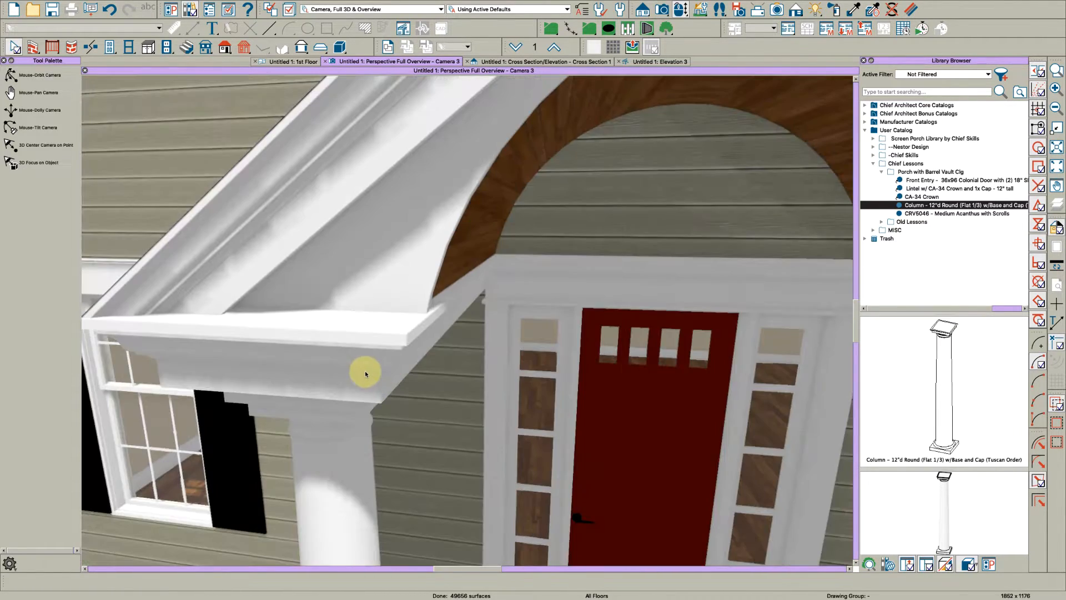
{"action": "scroll", "coordinate": [329, 330], "scroll_direction": "down", "scroll_amount": 1}
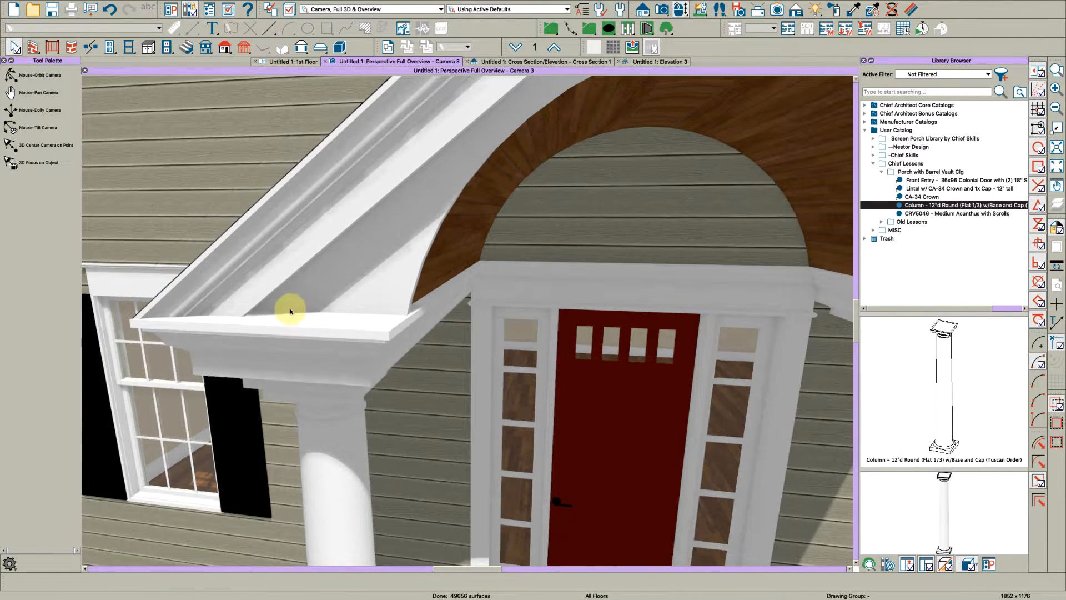
{"action": "left_click_drag", "start_coordinate": [291, 312], "coordinate": [373, 321]}
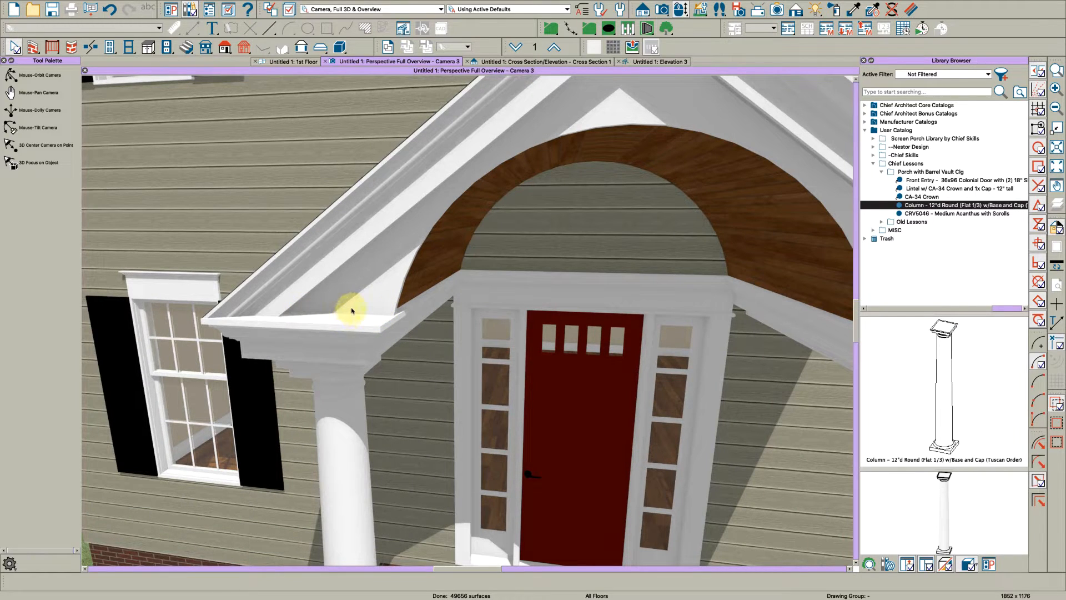
{"action": "scroll", "coordinate": [340, 314], "scroll_direction": "down", "scroll_amount": 3}
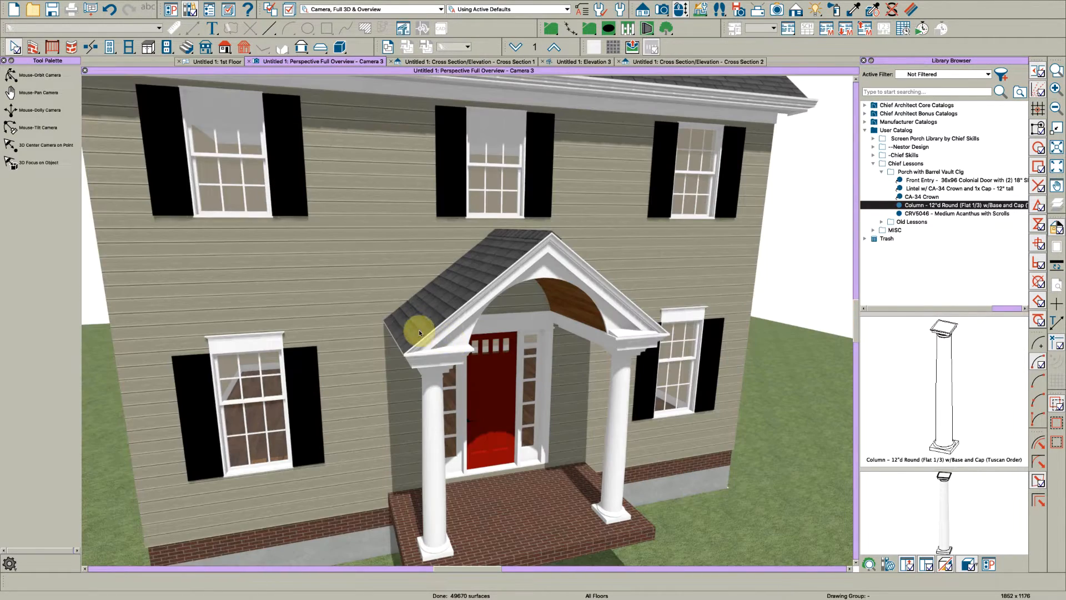
Return to the 1st floor plan and delete the S2 and S1 cross section cameras
{"action": "left_click", "coordinate": [217, 61]}
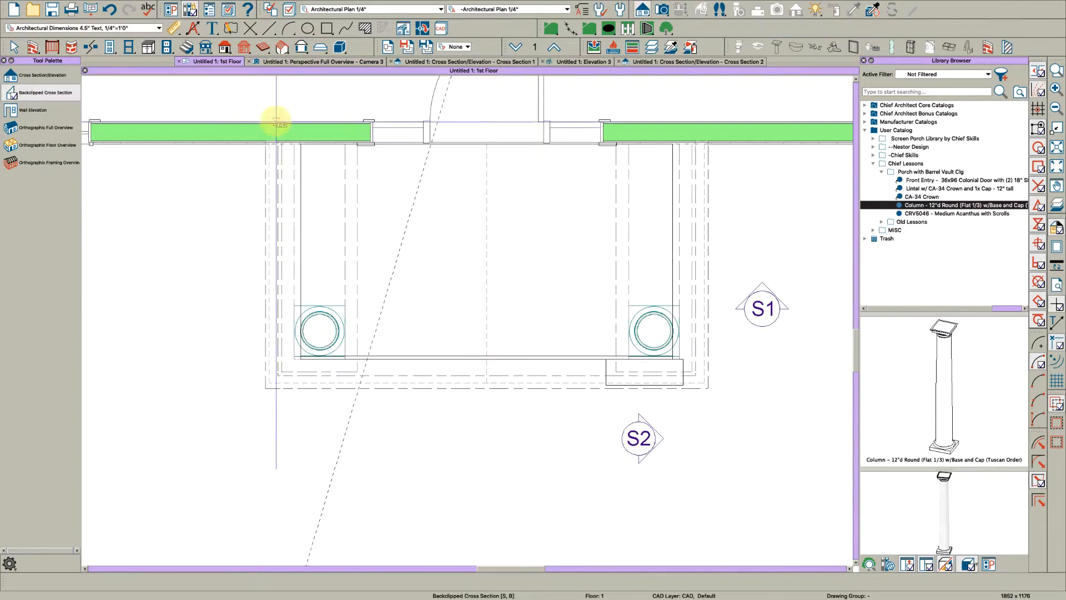
{"action": "scroll", "coordinate": [374, 352], "scroll_direction": "up", "scroll_amount": 4}
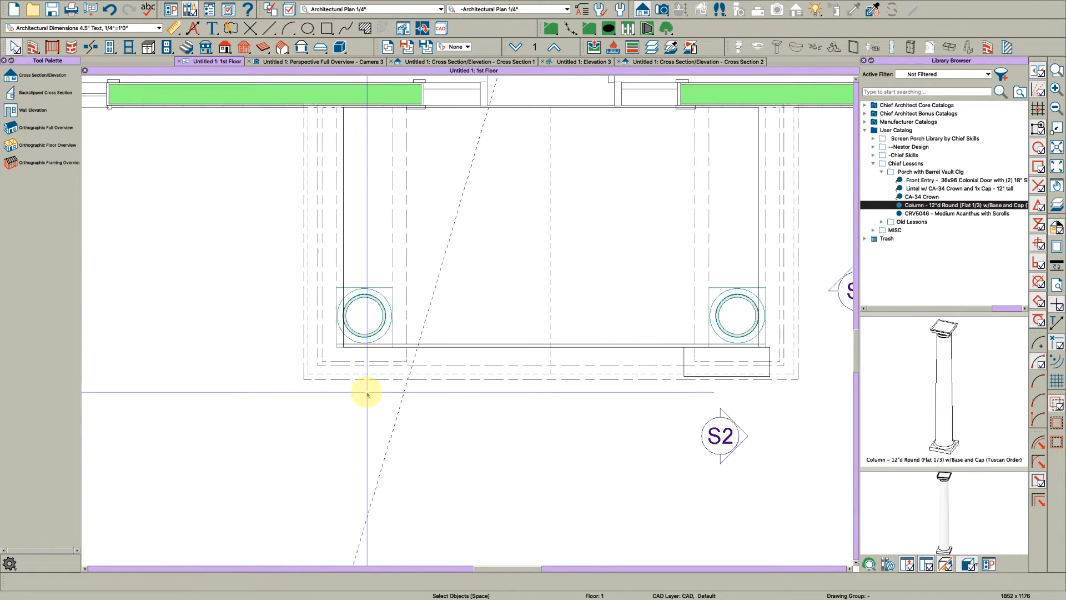
{"action": "scroll", "coordinate": [369, 391], "scroll_direction": "down", "scroll_amount": 1}
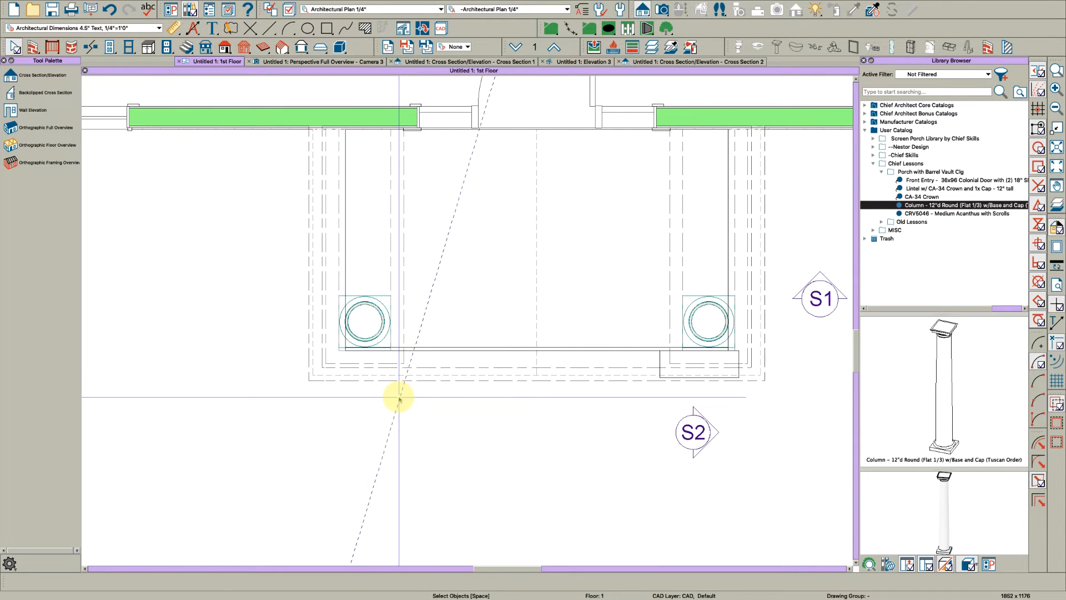
{"action": "key", "text": "c"}
{"action": "key", "text": "b"}
{"action": "key", "text": "space"}
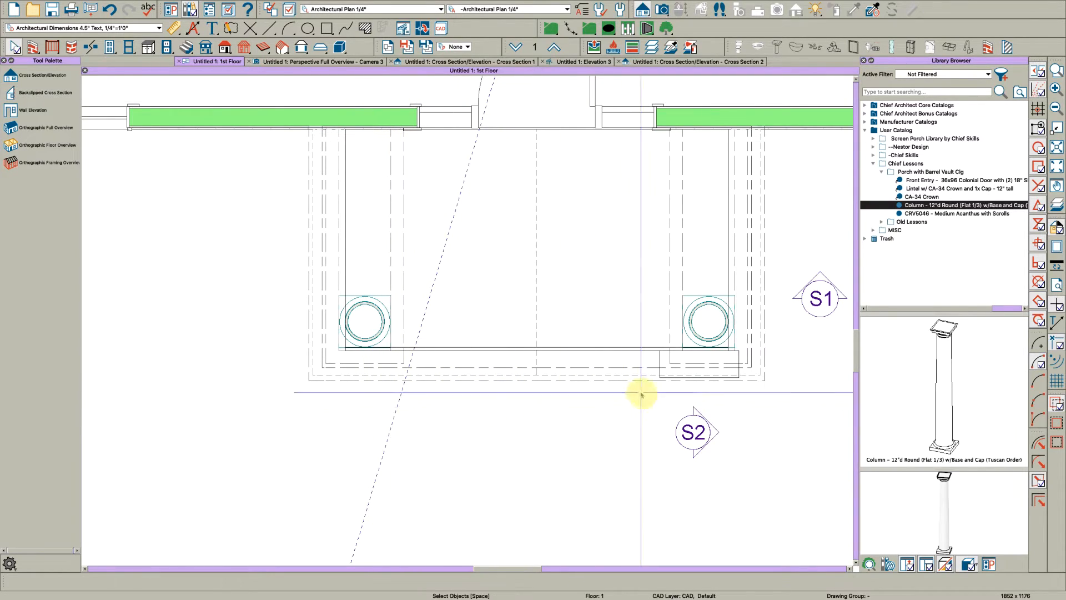
{"action": "left_click", "coordinate": [701, 434]}
{"action": "key", "text": "Delete"}
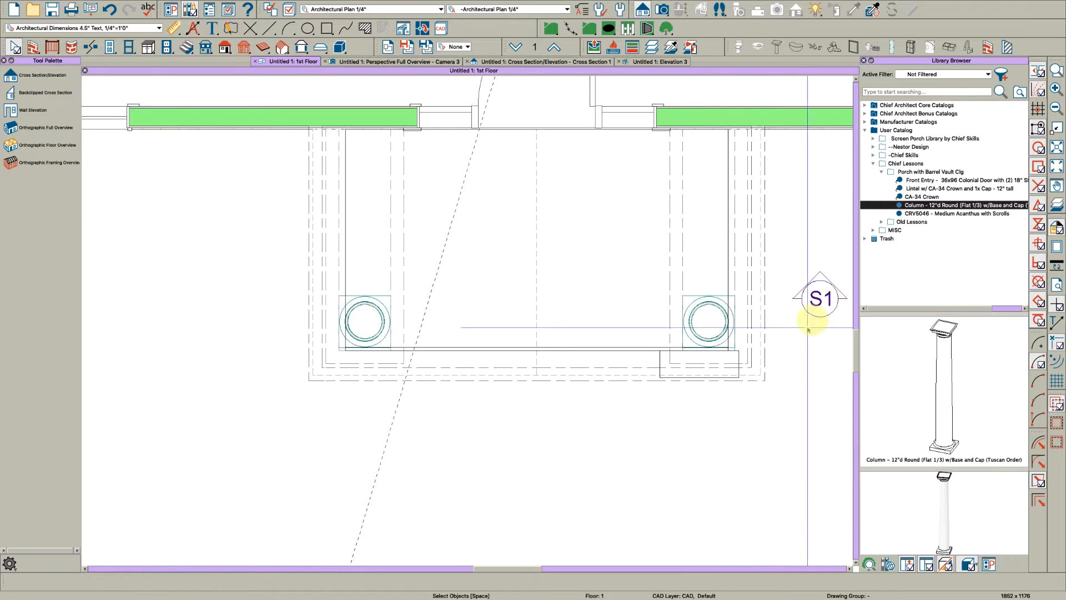
{"action": "left_click", "coordinate": [816, 298]}
{"action": "key", "text": "Delete"}
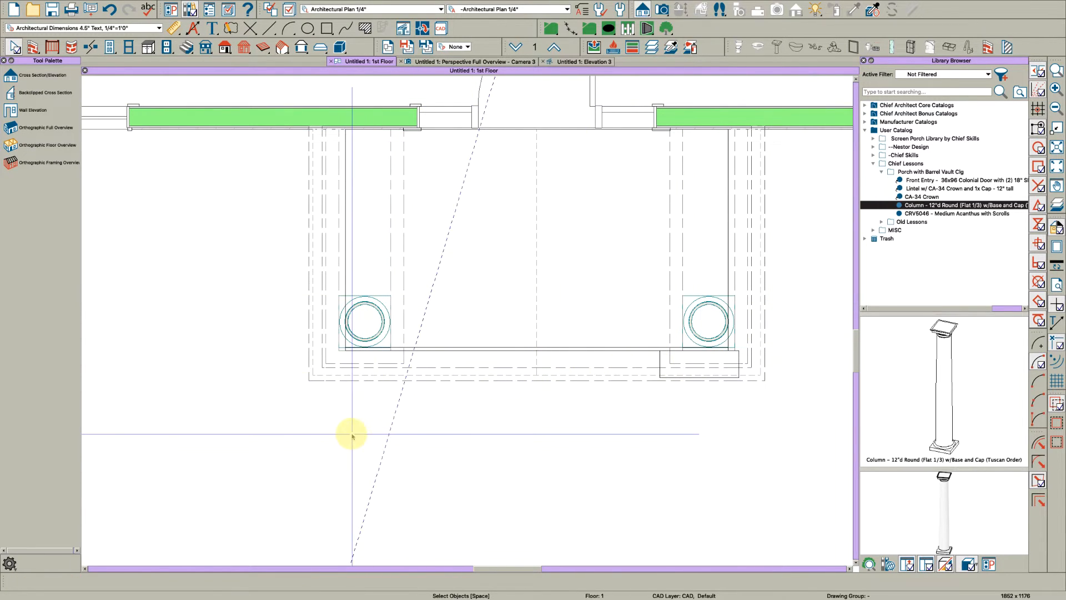
Create a backclipped cross section facing left at the left column and frame its cornice return
{"action": "key", "text": "s"}
{"action": "key", "text": "b"}
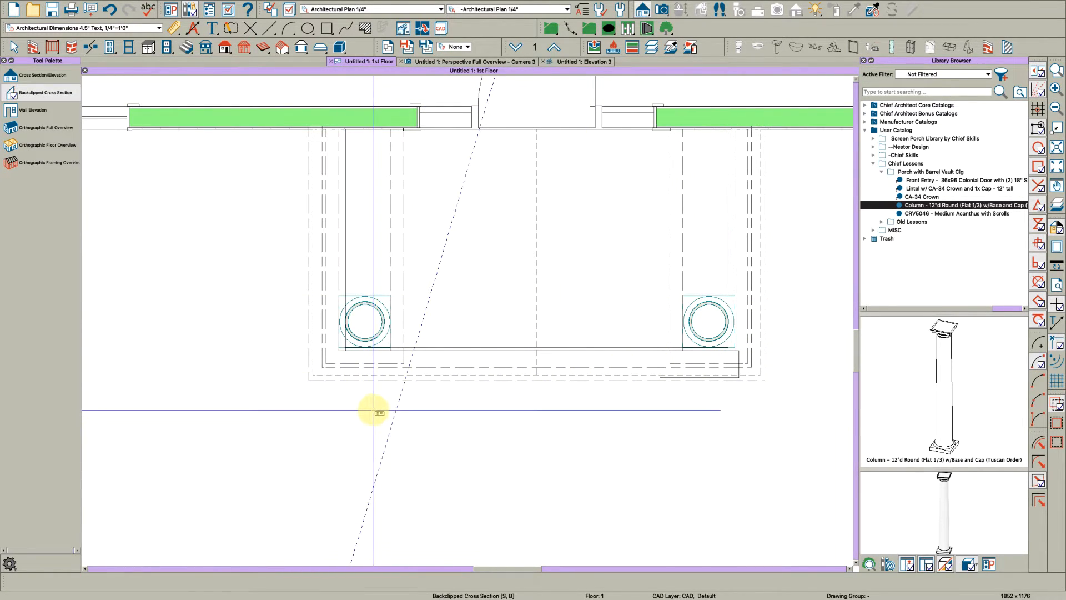
{"action": "left_click_drag", "start_coordinate": [375, 412], "coordinate": [333, 402]}
{"action": "scroll", "coordinate": [381, 335], "scroll_direction": "up", "scroll_amount": 5}
{"action": "scroll", "coordinate": [391, 345], "scroll_direction": "up", "scroll_amount": 6}
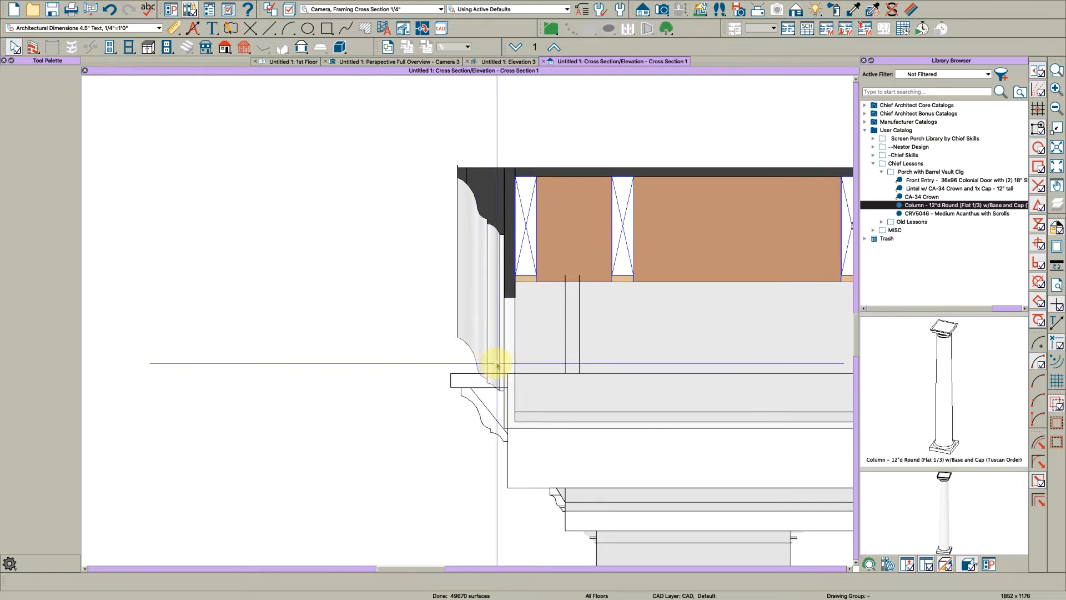
{"action": "scroll", "coordinate": [482, 369], "scroll_direction": "down", "scroll_amount": 2}
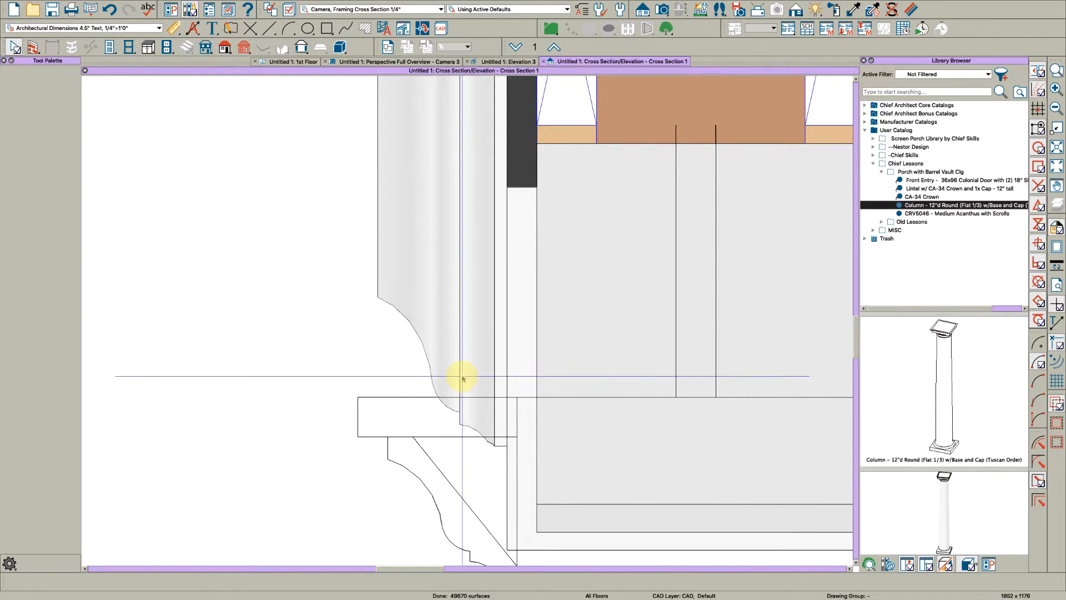
Draw an 8" wide by 3" high rectangle on the cornice return, starting from the outer top corner of its flat cap
{"action": "key", "text": "r"}
{"action": "left_click_drag", "start_coordinate": [358, 398], "coordinate": [676, 298]}
{"action": "key", "text": "Tab"}
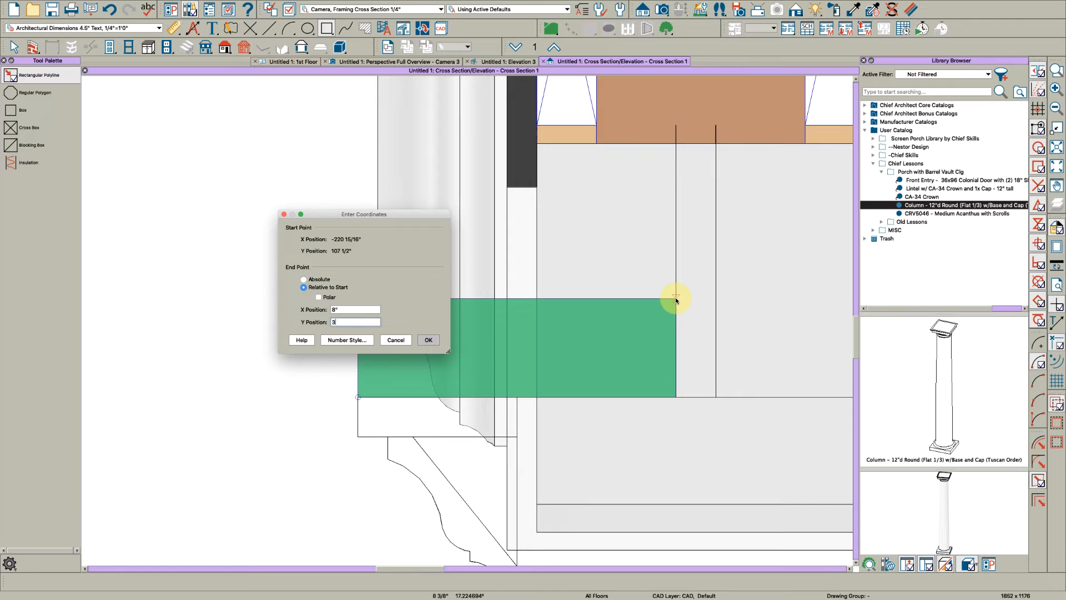
{"action": "key", "text": "Return"}
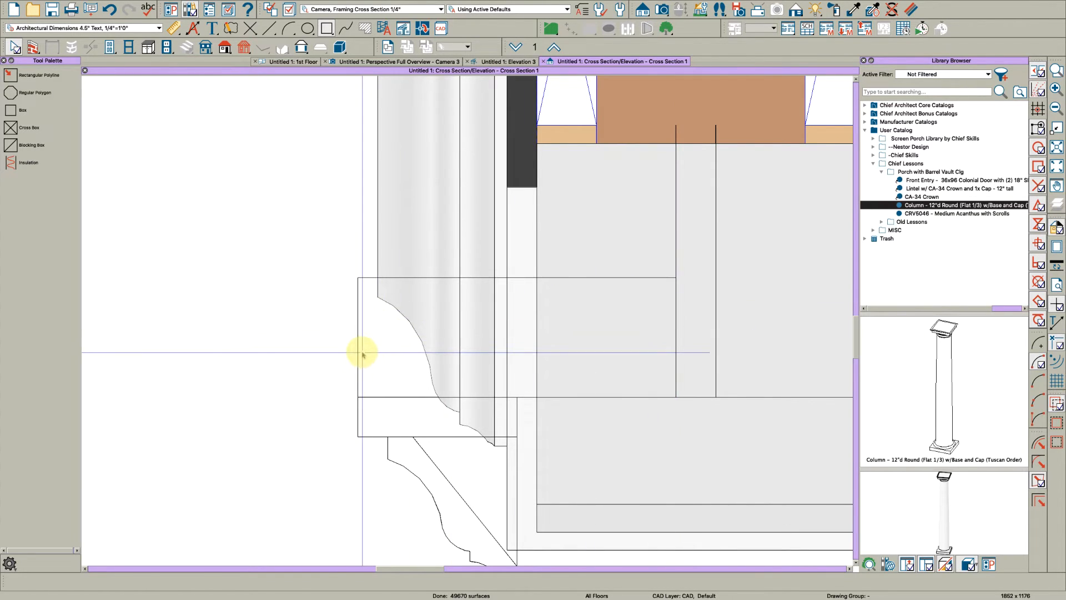
Reshape the rectangle into a sloped roof wedge that rises toward the wall, with a short angled front edge overhanging the cap
{"action": "left_click", "coordinate": [360, 354]}
{"action": "left_click_drag", "start_coordinate": [357, 278], "coordinate": [357, 374]}
{"action": "scroll", "coordinate": [357, 392], "scroll_direction": "up", "scroll_amount": 4}
{"action": "mouse_move", "coordinate": [363, 316]}
{"action": "left_mouse_down"}
{"action": "mouse_move", "coordinate": [333, 325]}
{"action": "mouse_move", "coordinate": [348, 353]}
{"action": "mouse_move", "coordinate": [332, 353]}
{"action": "left_mouse_up"}
{"action": "scroll", "coordinate": [310, 357], "scroll_direction": "down", "scroll_amount": 4}
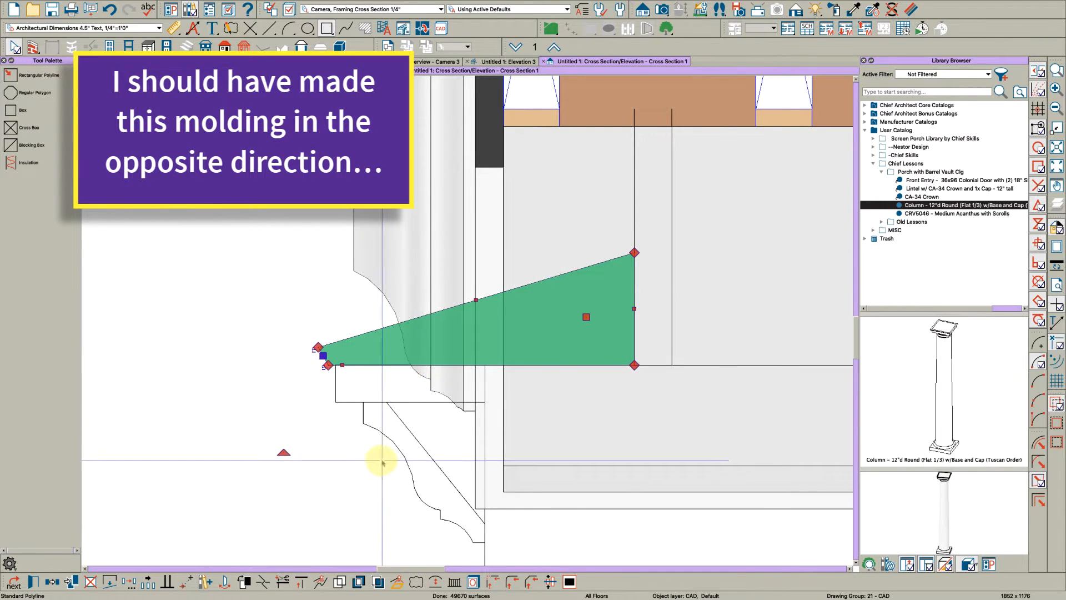
Save the wedge to the library as a molding named Porch Roof Molding A and file it in Porch with Barrel Vault Clg
{"action": "left_click", "coordinate": [206, 582]}
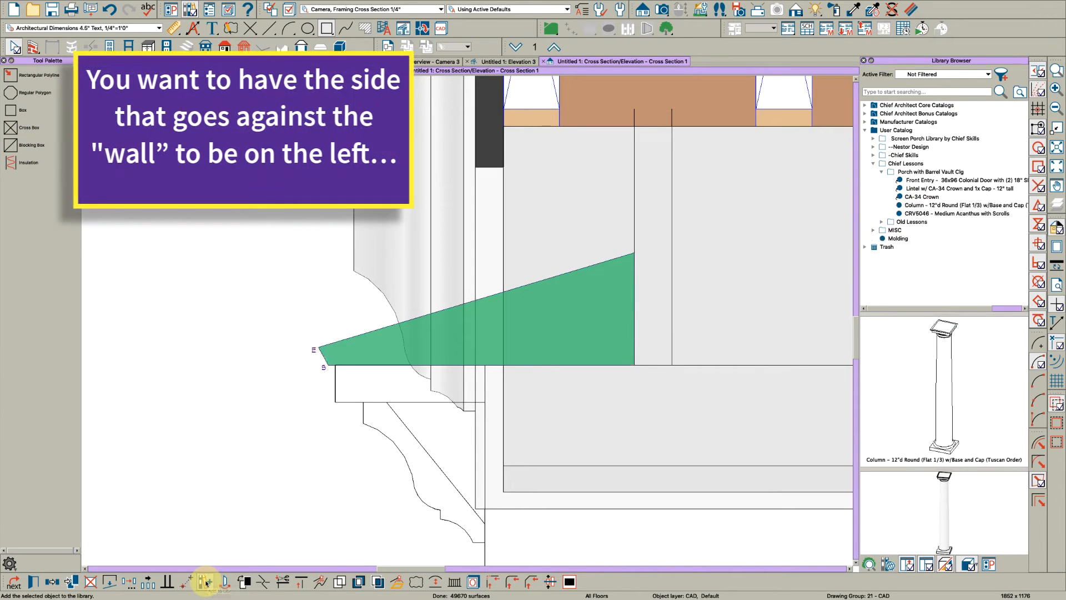
{"action": "left_click", "coordinate": [898, 238]}
{"action": "type", "text": "Porch Roof"}
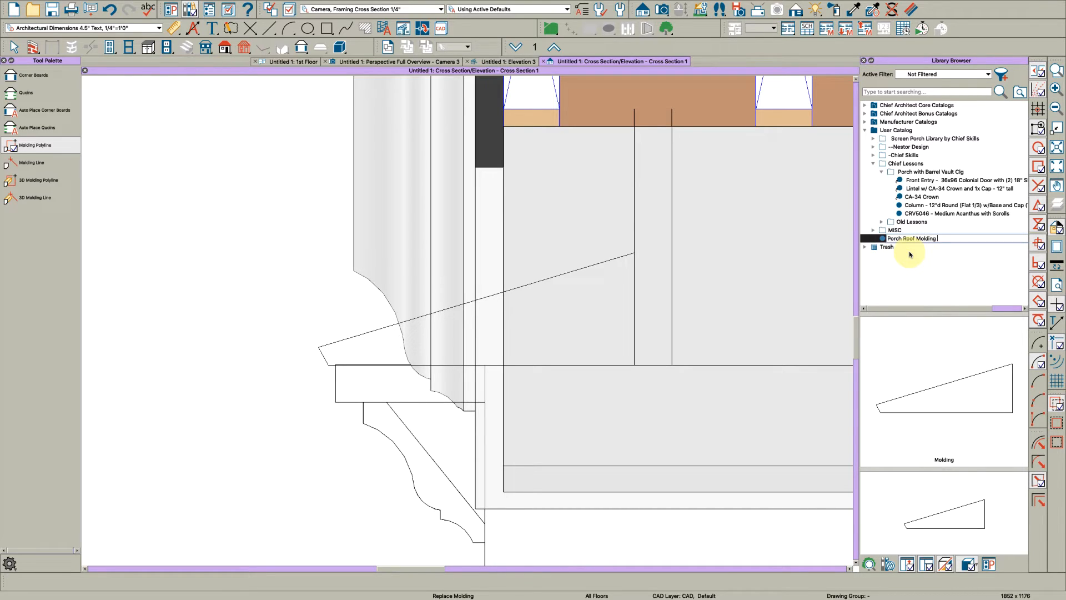
{"action": "key", "text": "Return"}
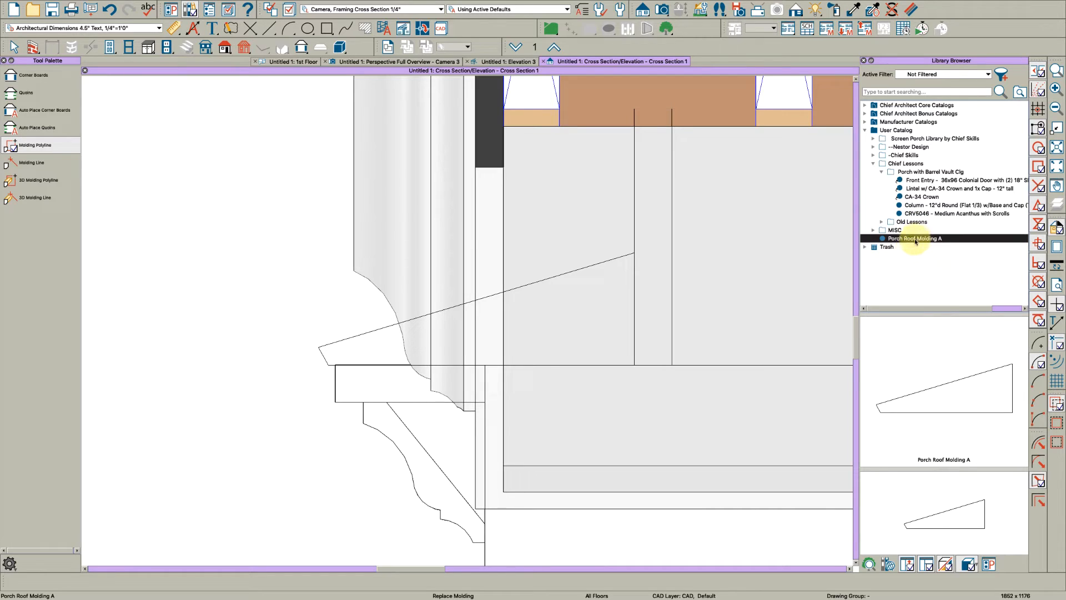
{"action": "left_click_drag", "start_coordinate": [924, 238], "coordinate": [932, 178]}
Draw a horizontal molding line about 3'-6 11/16" long in front of the left column on the 1st floor plan
{"action": "key", "text": "space"}
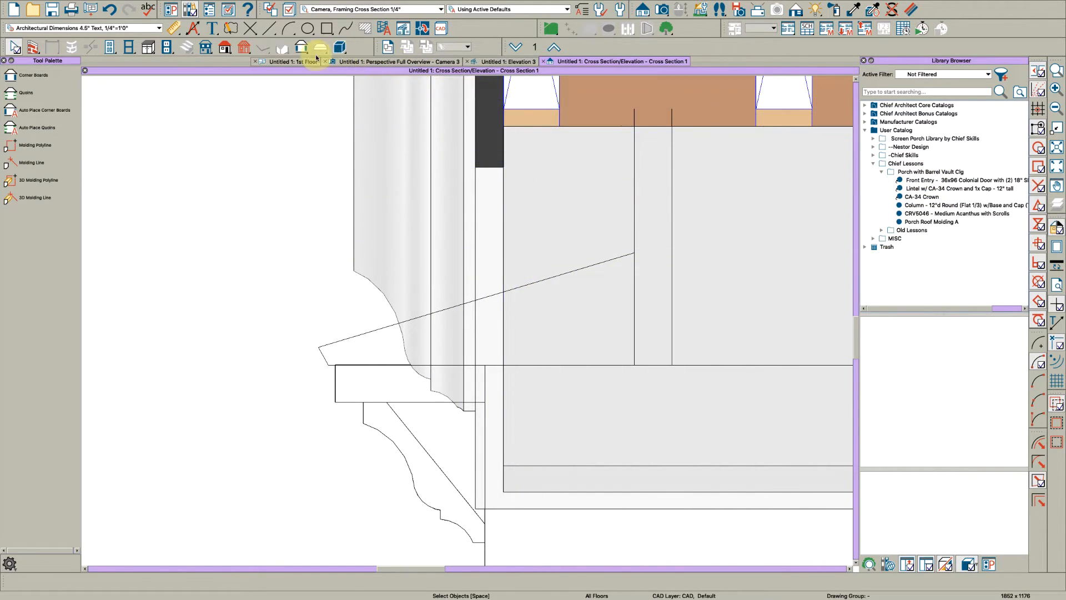
{"action": "left_click", "coordinate": [285, 62]}
{"action": "scroll", "coordinate": [411, 333], "scroll_direction": "up", "scroll_amount": 2}
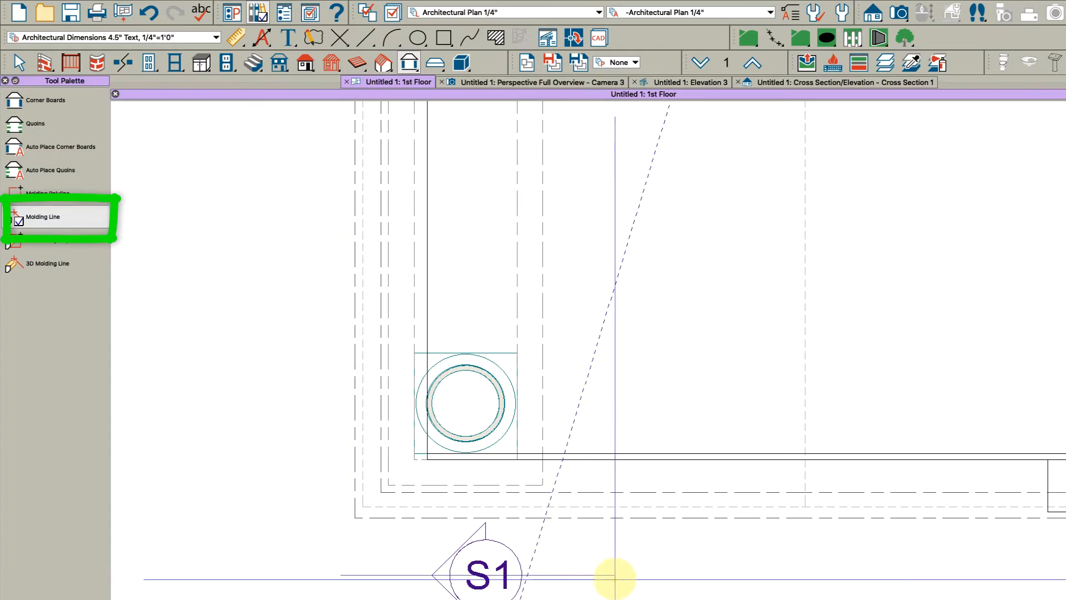
{"action": "left_click", "coordinate": [445, 431]}
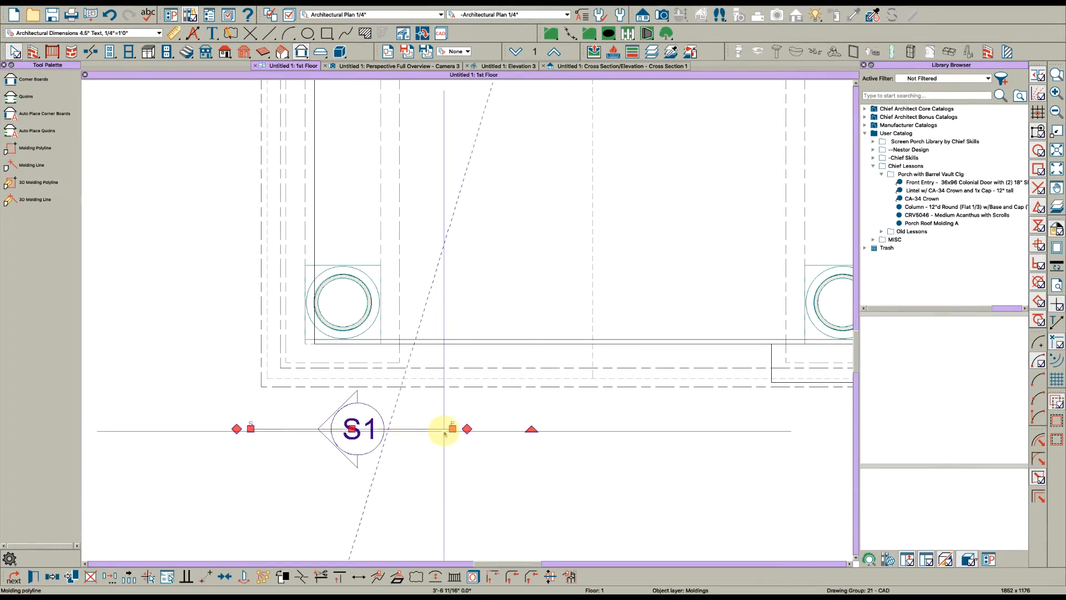
Assign the Porch Roof Molding A profile from the Porch with Barrel Vault Clg folder to the molding line
{"action": "double_click", "coordinate": [444, 431]}
{"action": "left_click", "coordinate": [262, 107]}
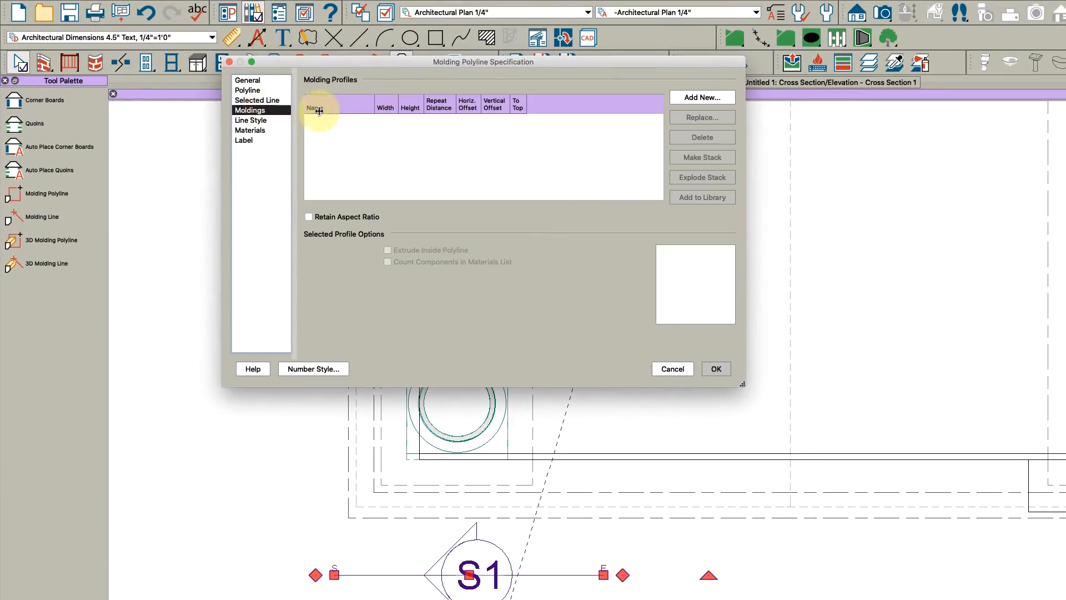
{"action": "left_click", "coordinate": [707, 97]}
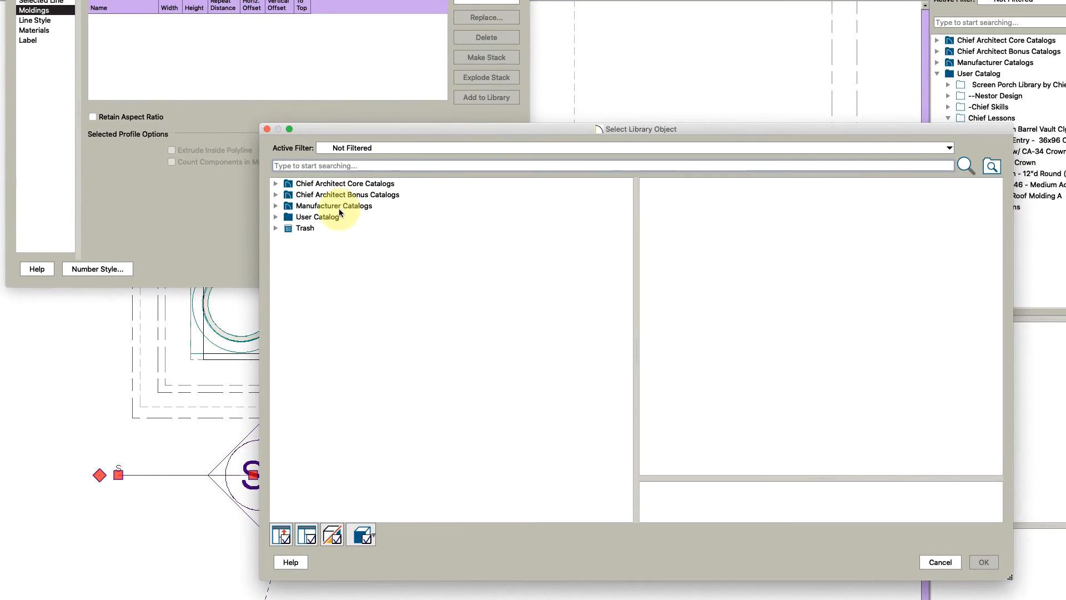
{"action": "left_click", "coordinate": [338, 216]}
{"action": "double_click", "coordinate": [345, 238]}
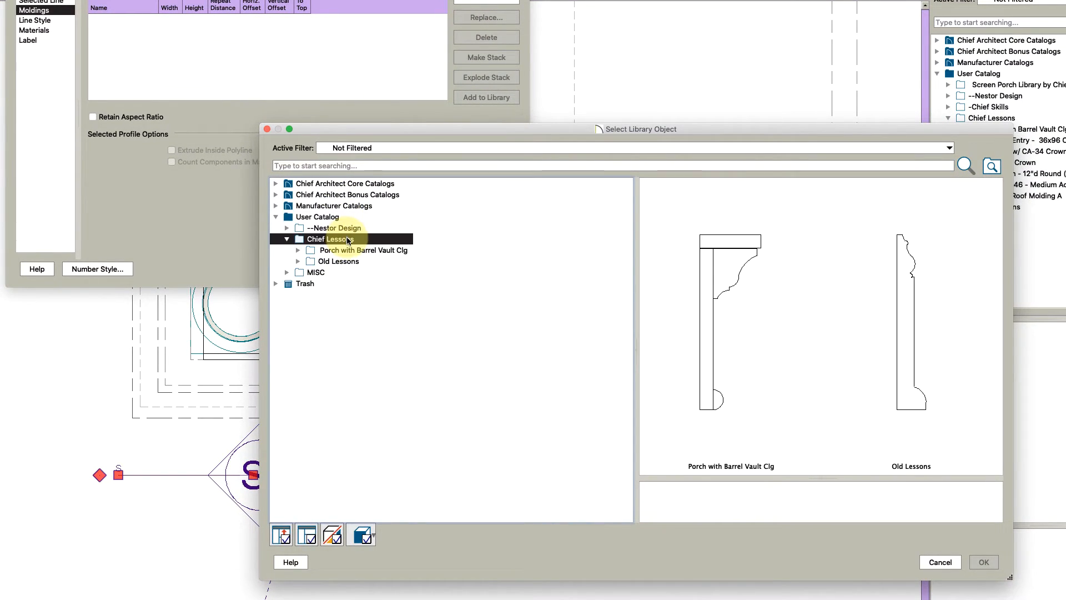
{"action": "double_click", "coordinate": [361, 250]}
{"action": "left_click", "coordinate": [371, 283]}
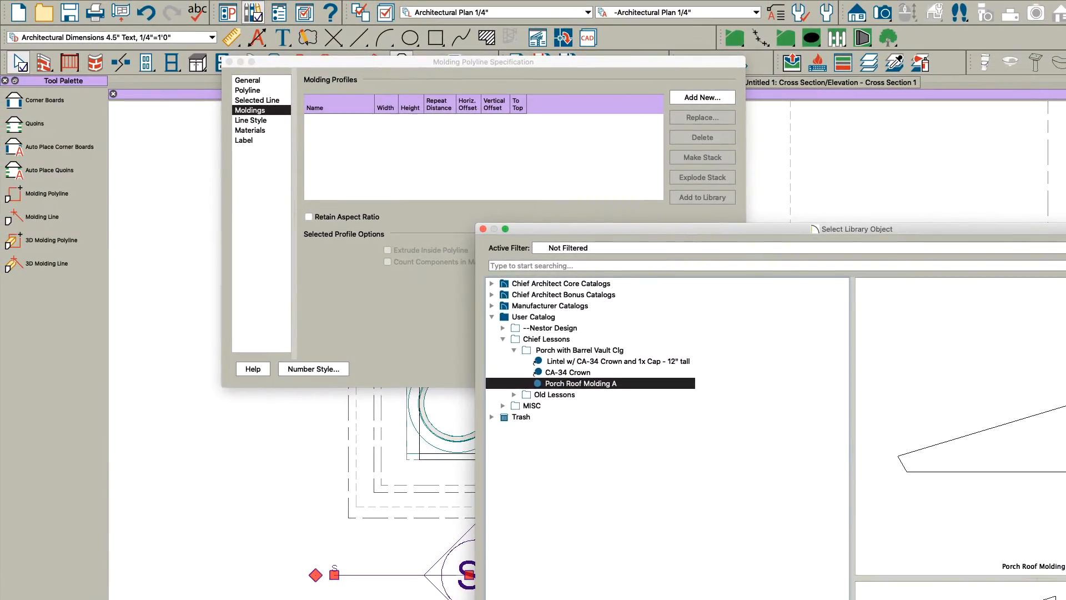
{"action": "left_click", "coordinate": [984, 562]}
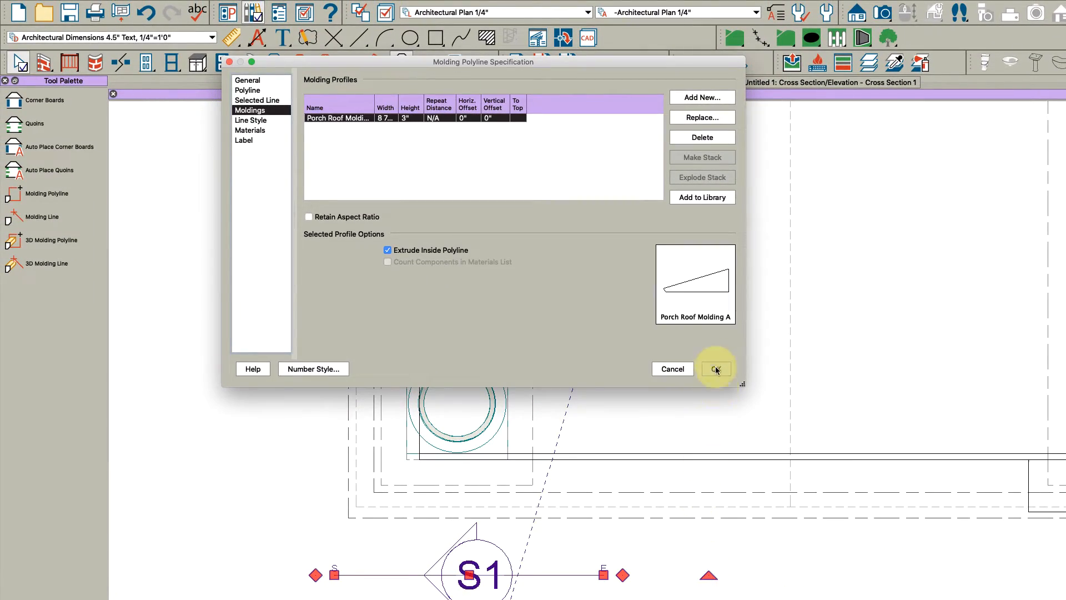
{"action": "left_click", "coordinate": [717, 368]}
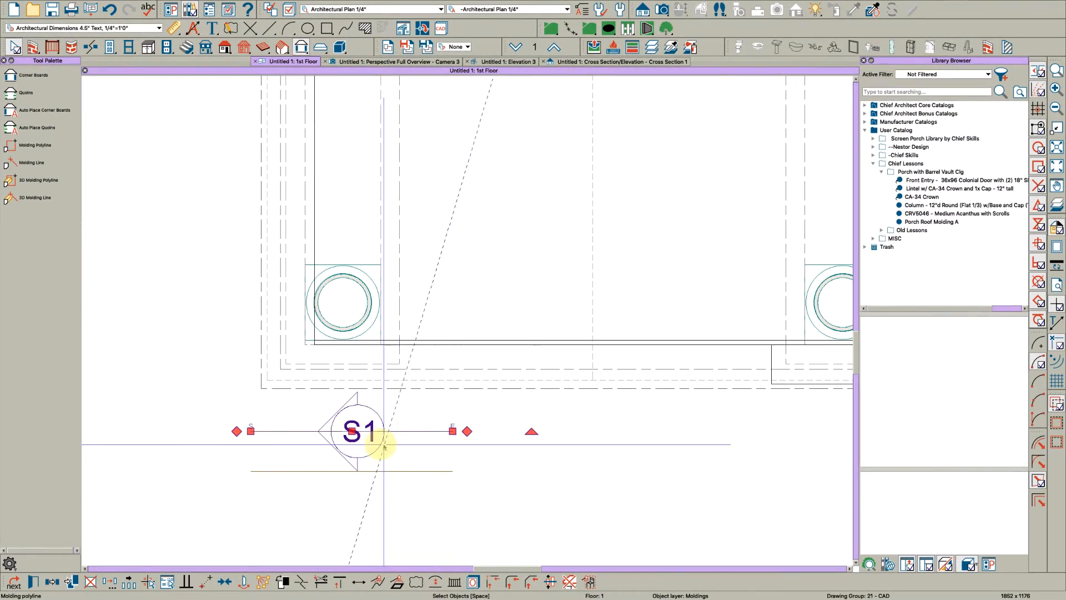
Align the molding line with the landing's front edge at the left column and turn off Extrude Inside Polyline for its profile
{"action": "scroll", "coordinate": [384, 446], "scroll_direction": "up", "scroll_amount": 2}
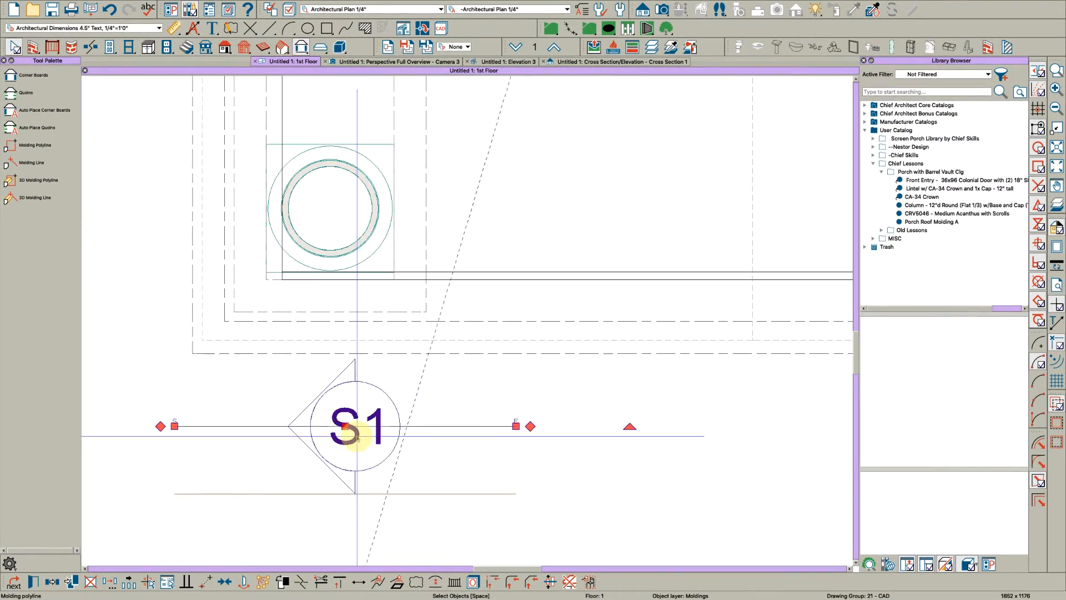
{"action": "left_click_drag", "start_coordinate": [345, 428], "coordinate": [450, 281]}
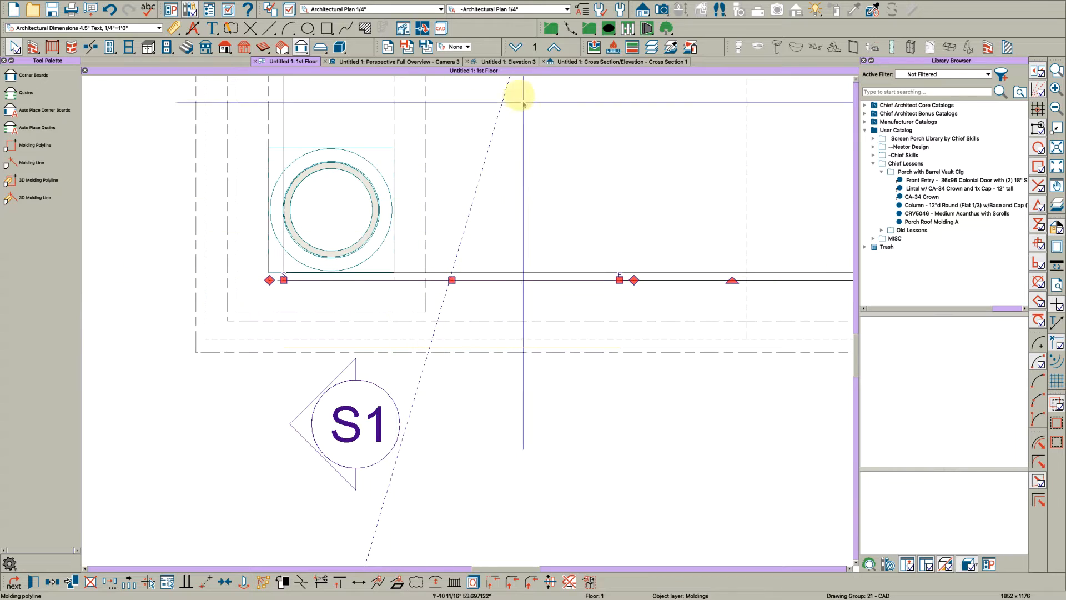
{"action": "left_click", "coordinate": [411, 61]}
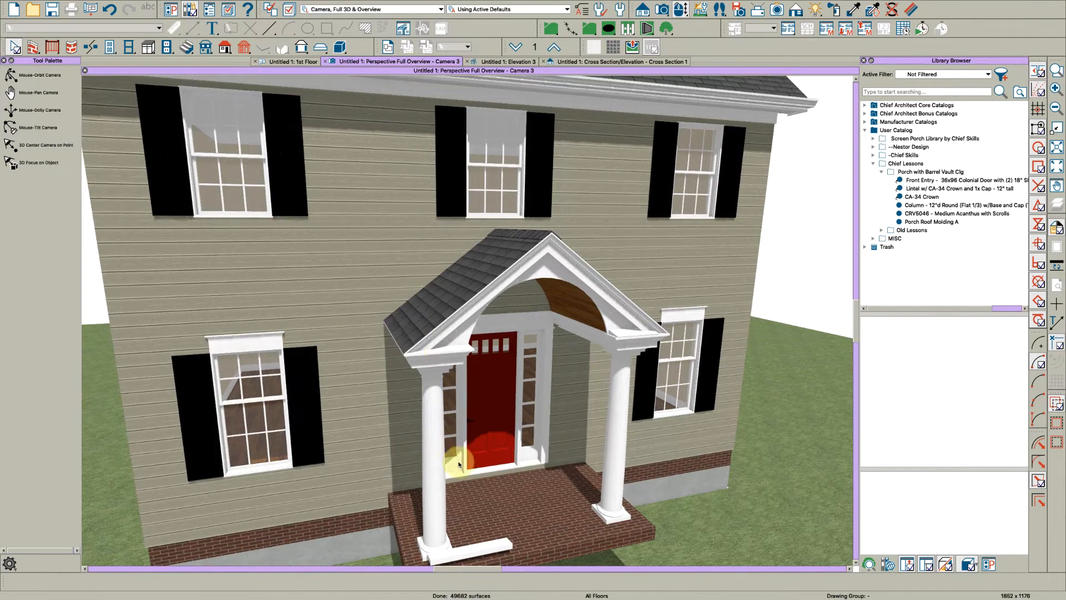
{"action": "left_click", "coordinate": [464, 549]}
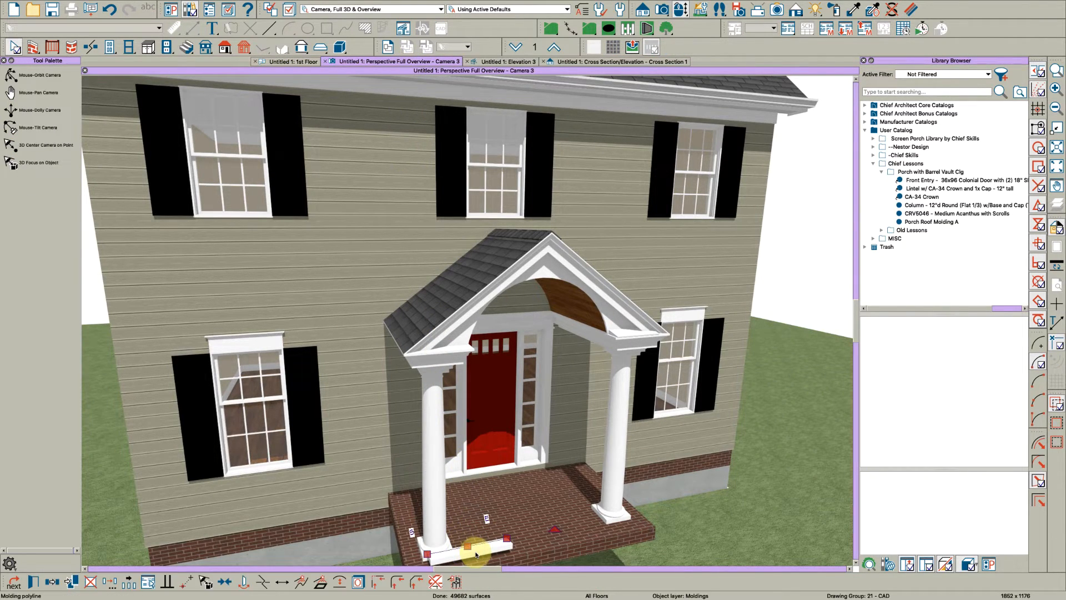
{"action": "double_click", "coordinate": [476, 554]}
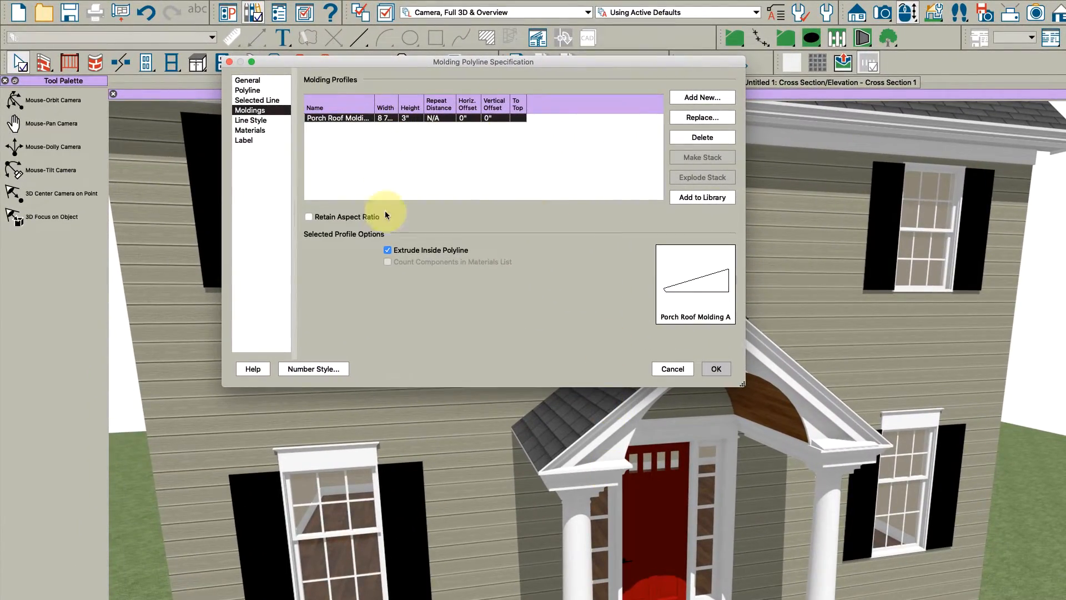
{"action": "left_click", "coordinate": [418, 251]}
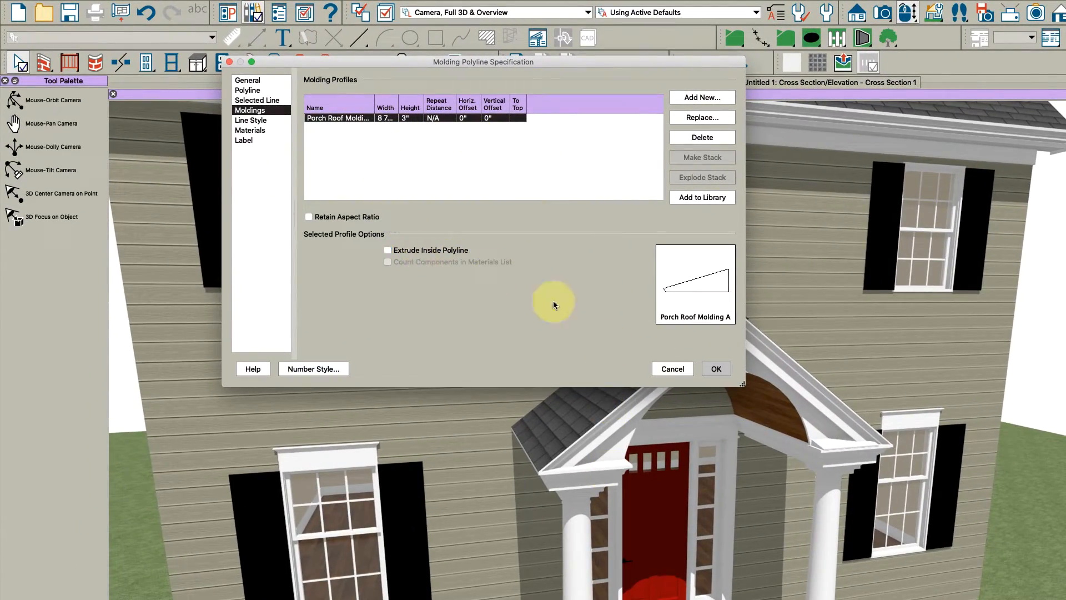
{"action": "left_click", "coordinate": [715, 373]}
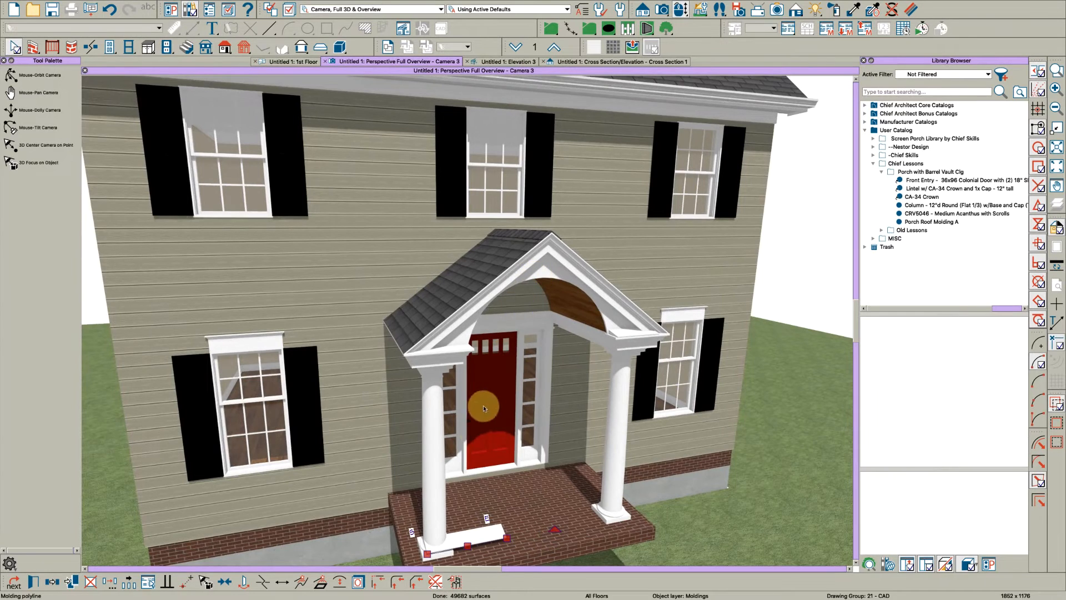
Raise the porch roof molding vertically from the landing to the top of the left cornice return
{"action": "key", "text": "super+t"}
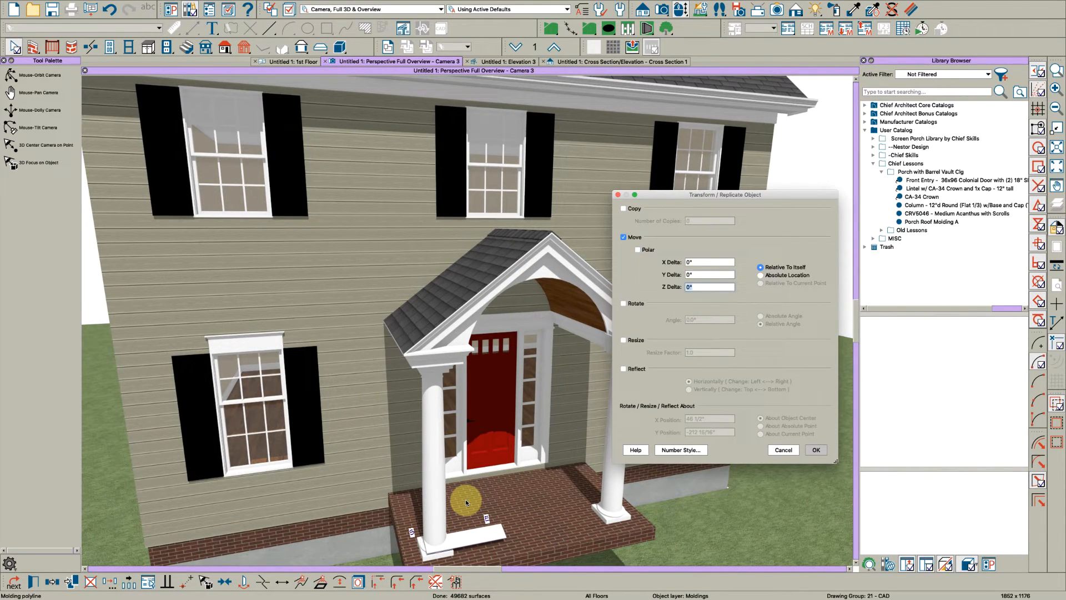
{"action": "key", "text": "Return"}
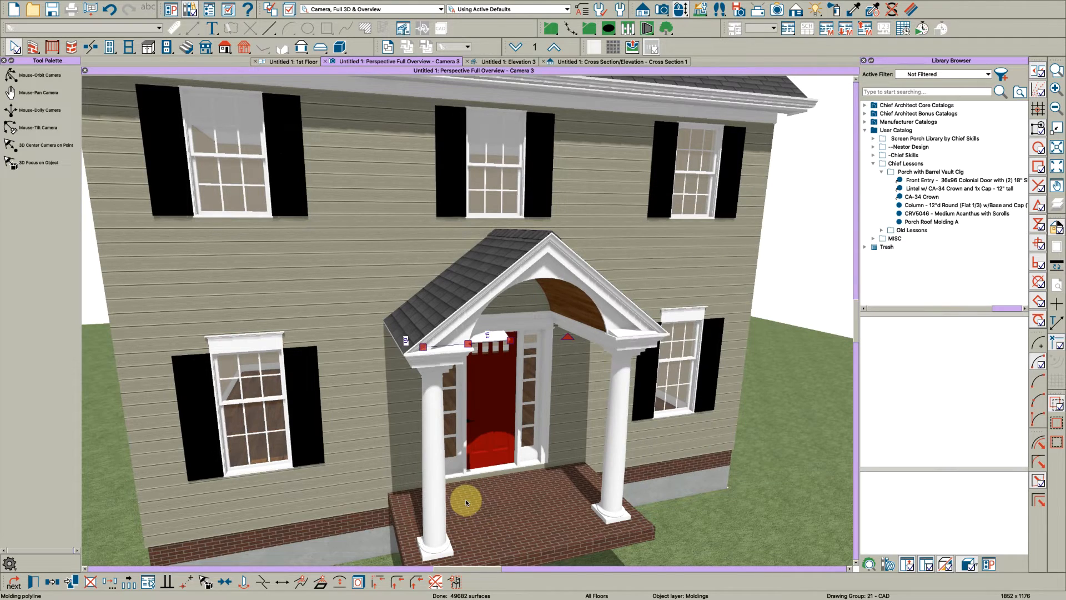
{"action": "scroll", "coordinate": [495, 362], "scroll_direction": "up", "scroll_amount": 5}
{"action": "mouse_move", "coordinate": [494, 365]}
{"action": "left_mouse_down"}
{"action": "mouse_move", "coordinate": [476, 341]}
{"action": "mouse_move", "coordinate": [448, 350]}
{"action": "mouse_move", "coordinate": [540, 337]}
{"action": "mouse_move", "coordinate": [498, 357]}
{"action": "left_mouse_up"}
{"action": "key", "text": "space"}
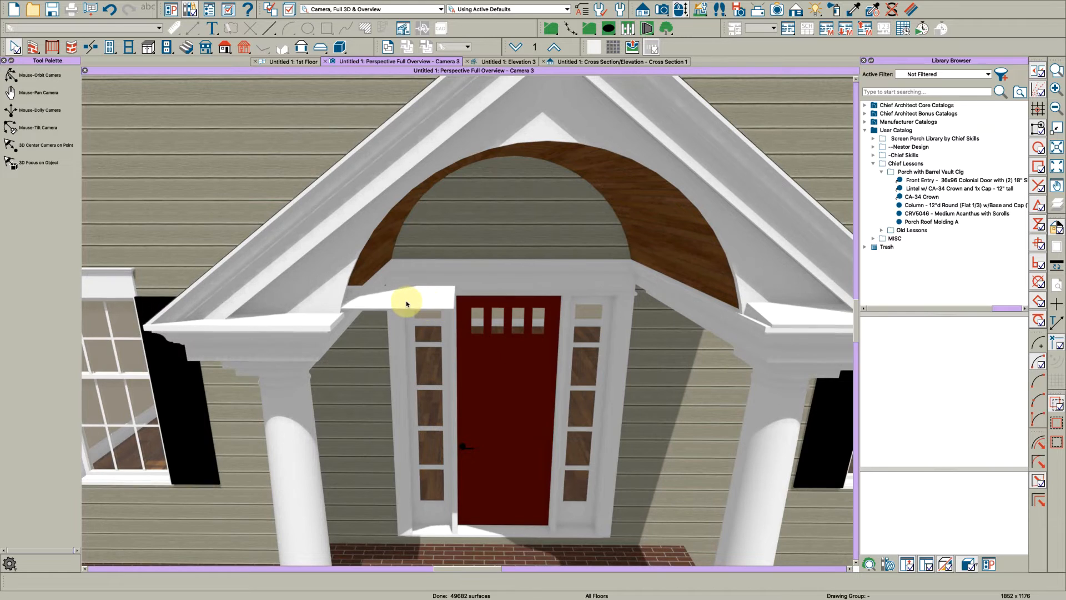
Move the molding line about 7 5/8" forward in the floor plan, onto the outer edge of the cornice return
{"action": "left_click", "coordinate": [416, 295]}
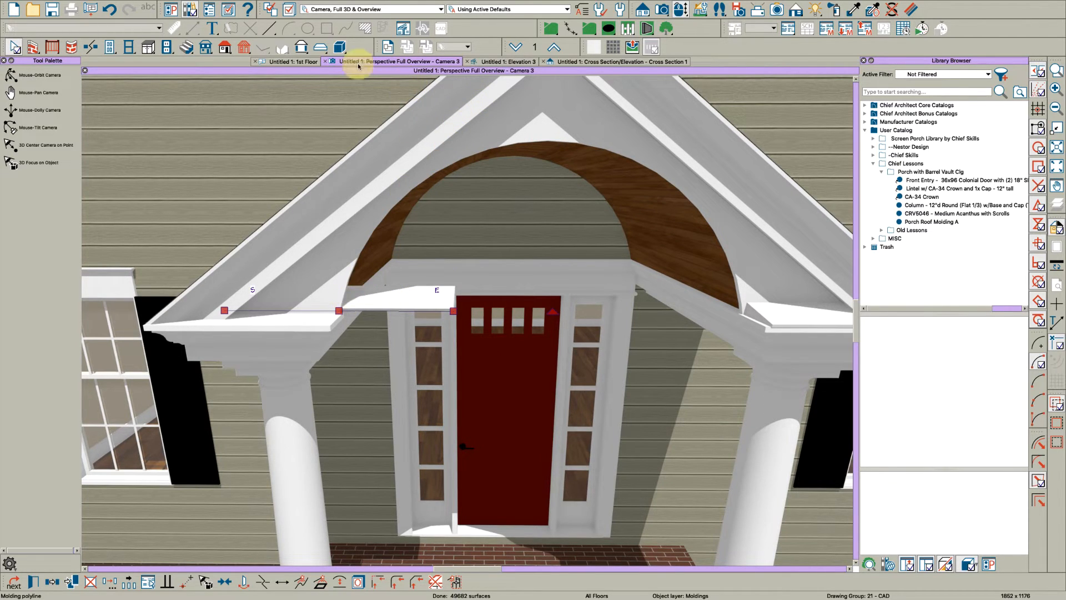
{"action": "left_click", "coordinate": [301, 63]}
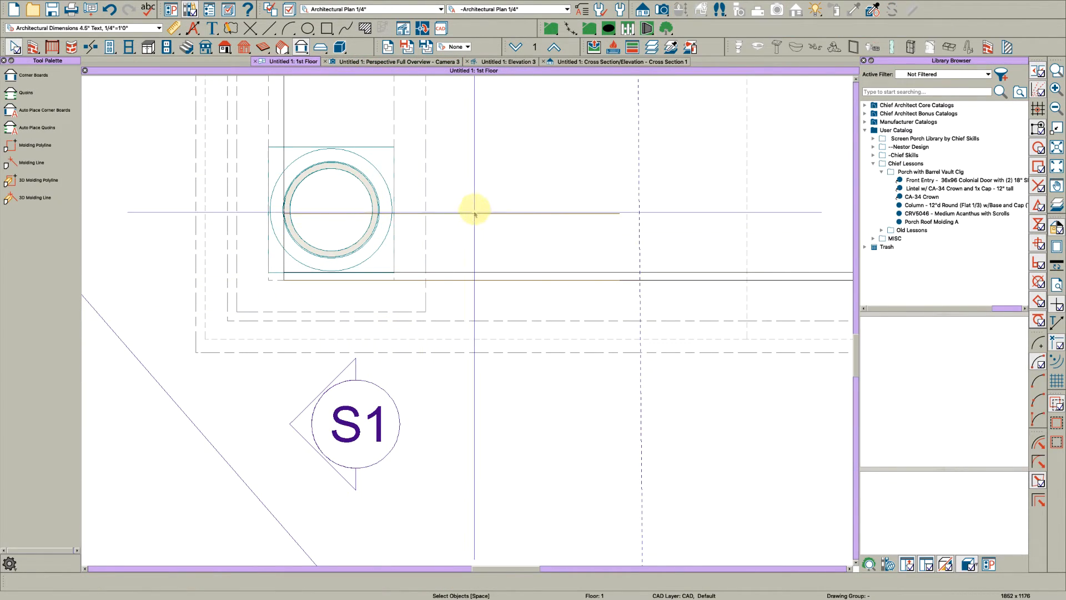
{"action": "mouse_move", "coordinate": [452, 280]}
{"action": "left_mouse_down"}
{"action": "mouse_move", "coordinate": [447, 322]}
{"action": "mouse_move", "coordinate": [414, 340]}
{"action": "left_mouse_up"}
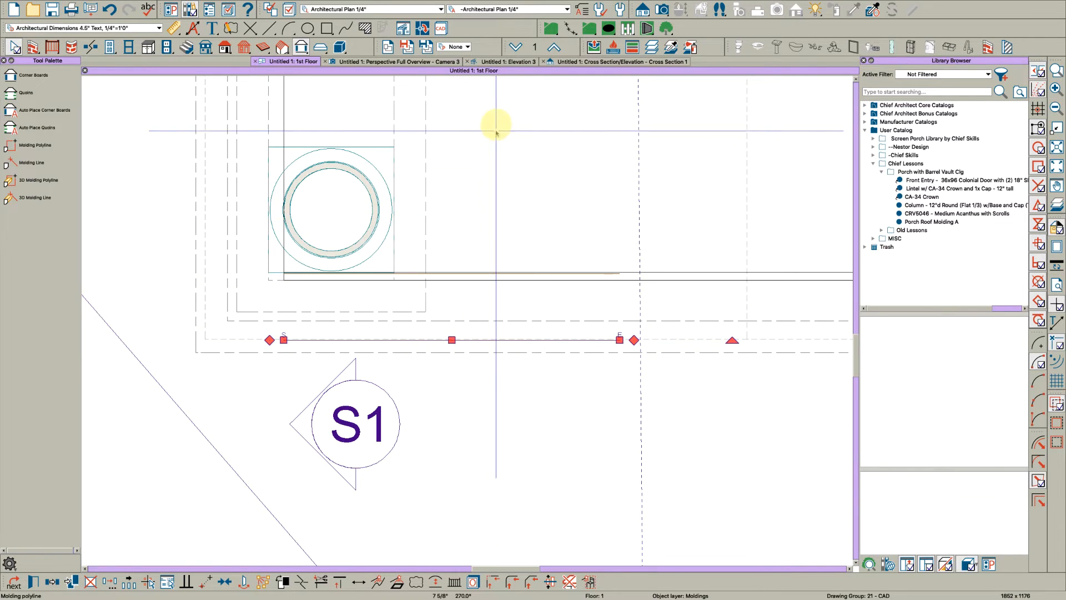
Lower the porch roof molding slightly in the perspective view so that it rests on the left cornice return's cap
{"action": "left_click", "coordinate": [409, 62]}
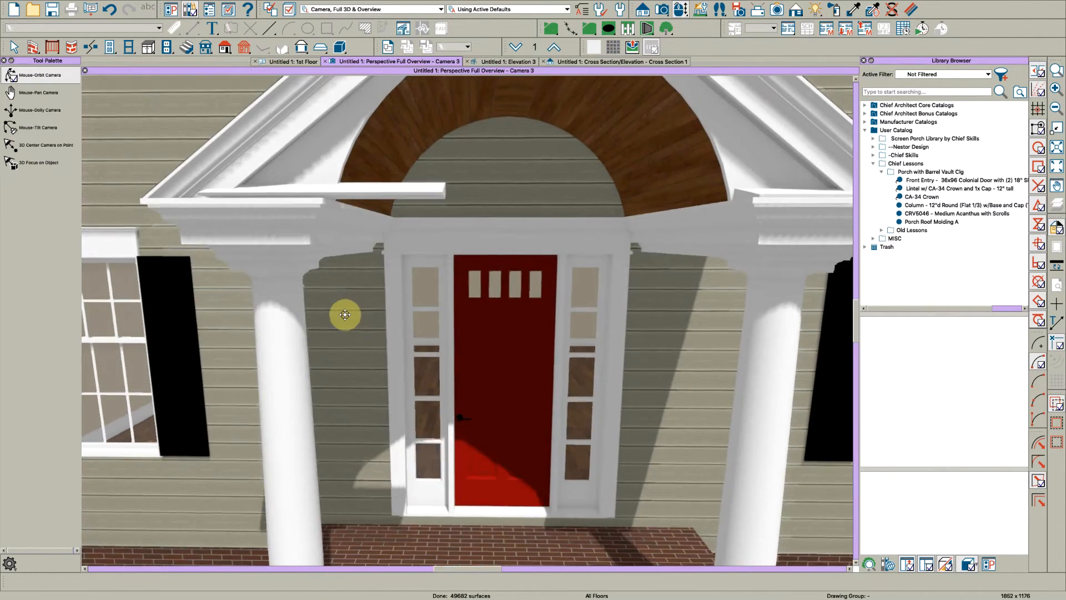
{"action": "scroll", "coordinate": [278, 311], "scroll_direction": "up", "scroll_amount": 2}
{"action": "key", "text": "space"}
{"action": "scroll", "coordinate": [297, 255], "scroll_direction": "up", "scroll_amount": 4}
{"action": "left_click", "coordinate": [301, 272]}
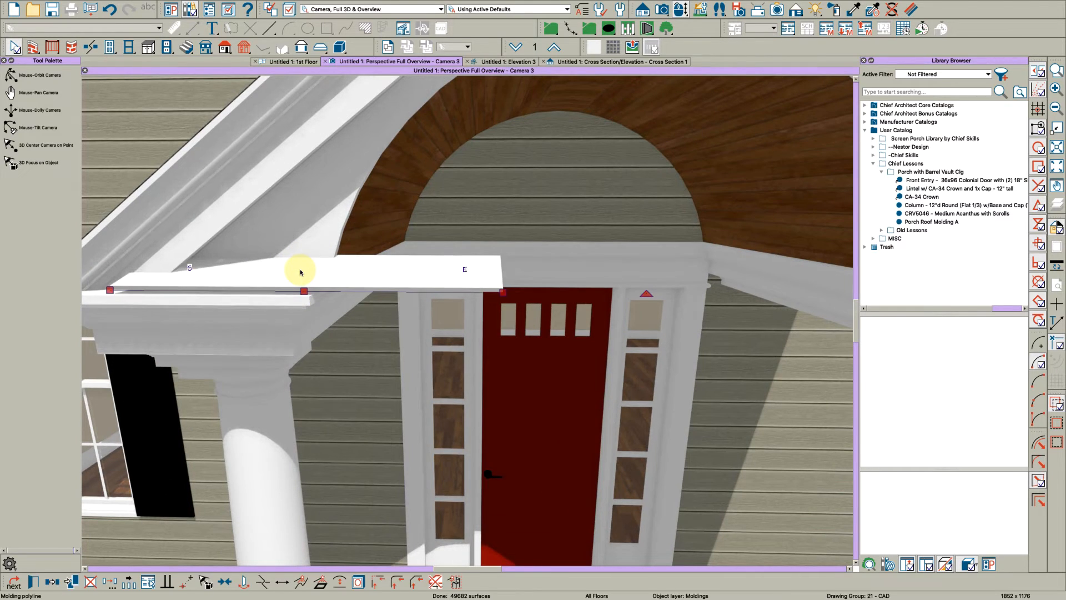
{"action": "key", "text": "super+t"}
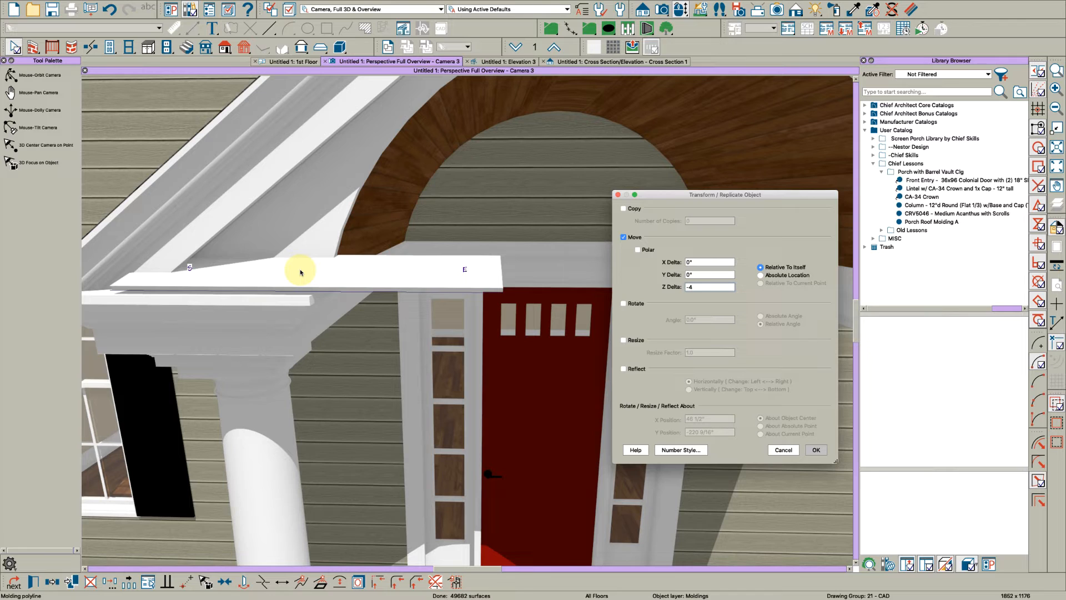
{"action": "key", "text": "Return"}
{"action": "key", "text": "space"}
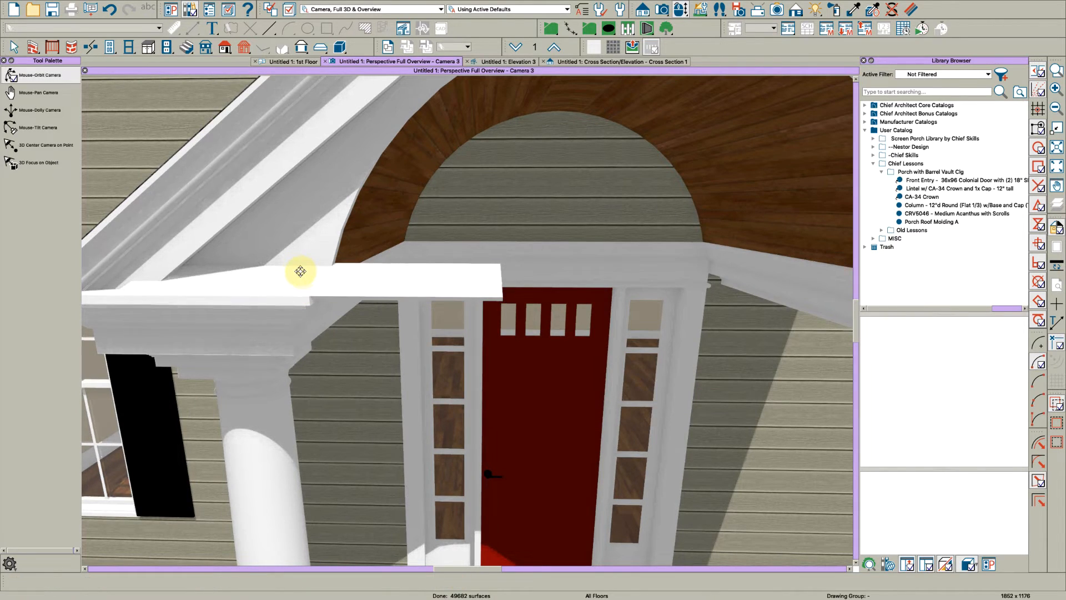
Shift the porch roof molding slightly forward with a small negative Y delta relative to itself
{"action": "scroll", "coordinate": [303, 274], "scroll_direction": "down", "scroll_amount": 5}
{"action": "key", "text": "space"}
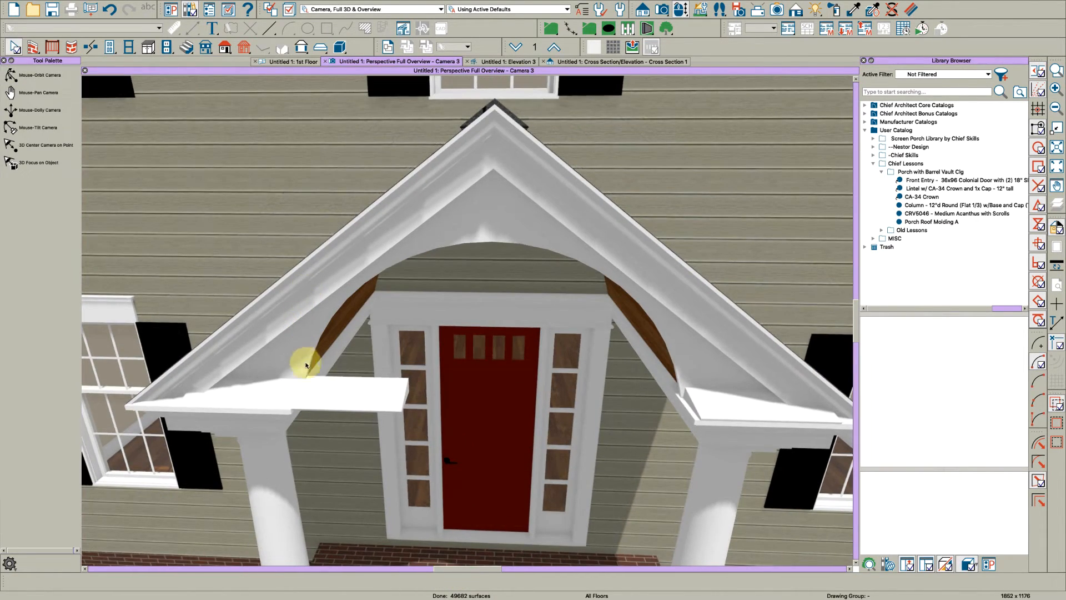
{"action": "left_click", "coordinate": [311, 394]}
{"action": "key", "text": "super+t"}
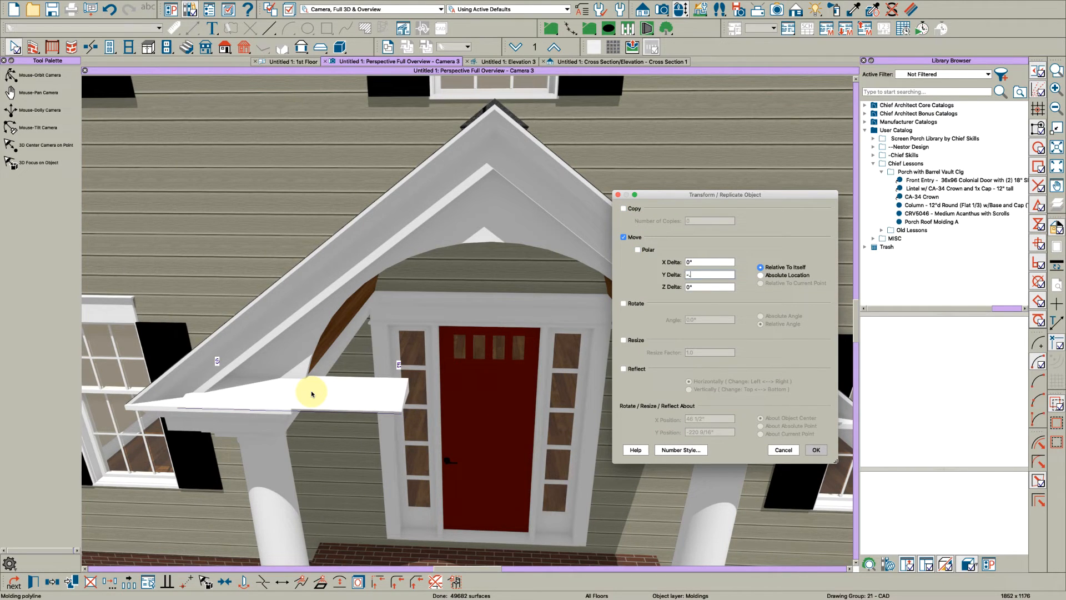
{"action": "key", "text": "Return"}
{"action": "key", "text": "space"}
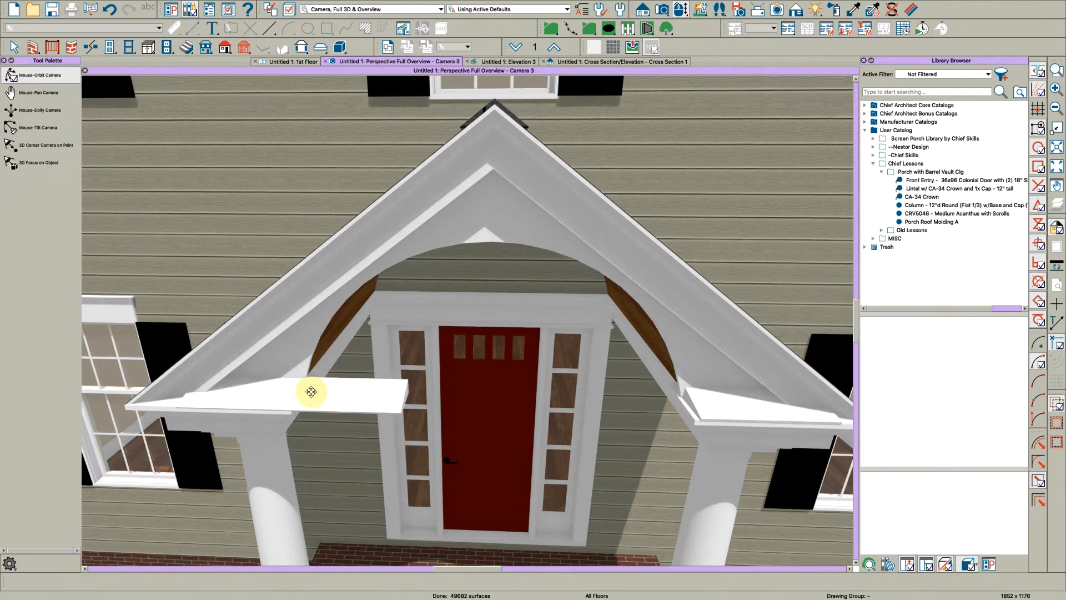
Shorten the roof molding's inner end to the inner edge of the left cornice return and extend its outer end slightly outward
{"action": "scroll", "coordinate": [316, 386], "scroll_direction": "up", "scroll_amount": 3}
{"action": "left_click_drag", "start_coordinate": [316, 386], "coordinate": [328, 389]}
{"action": "key", "text": "space"}
{"action": "left_click", "coordinate": [560, 403]}
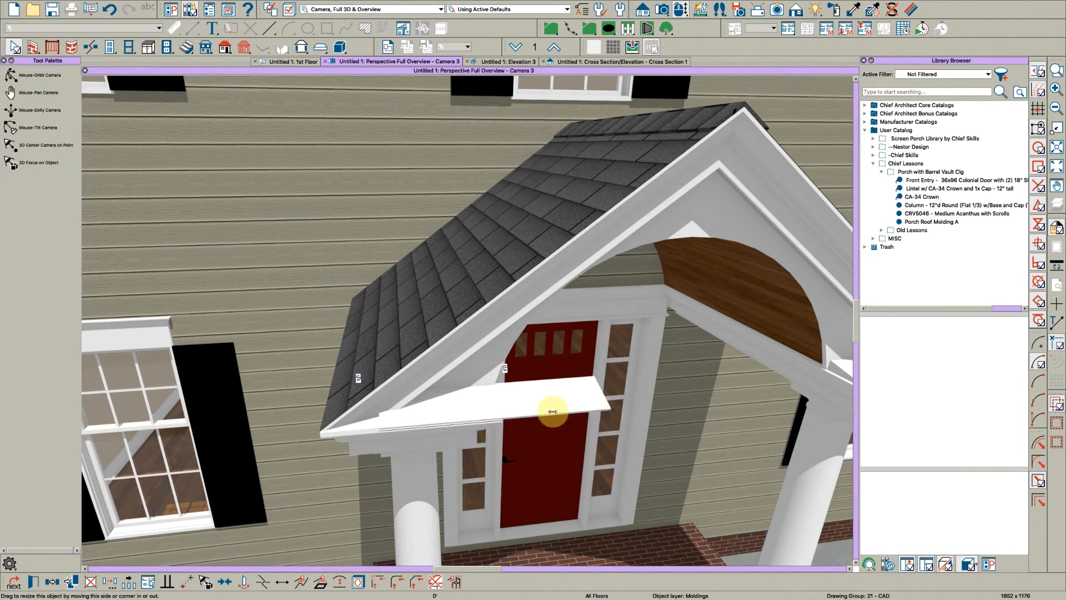
{"action": "left_click_drag", "start_coordinate": [500, 418], "coordinate": [501, 418]}
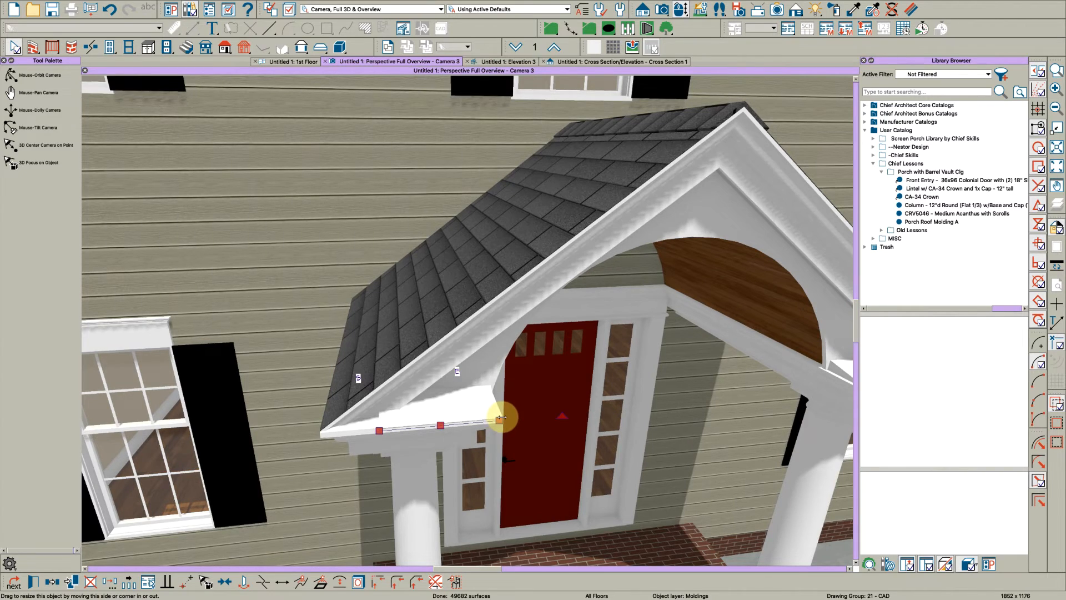
{"action": "left_click", "coordinate": [367, 431]}
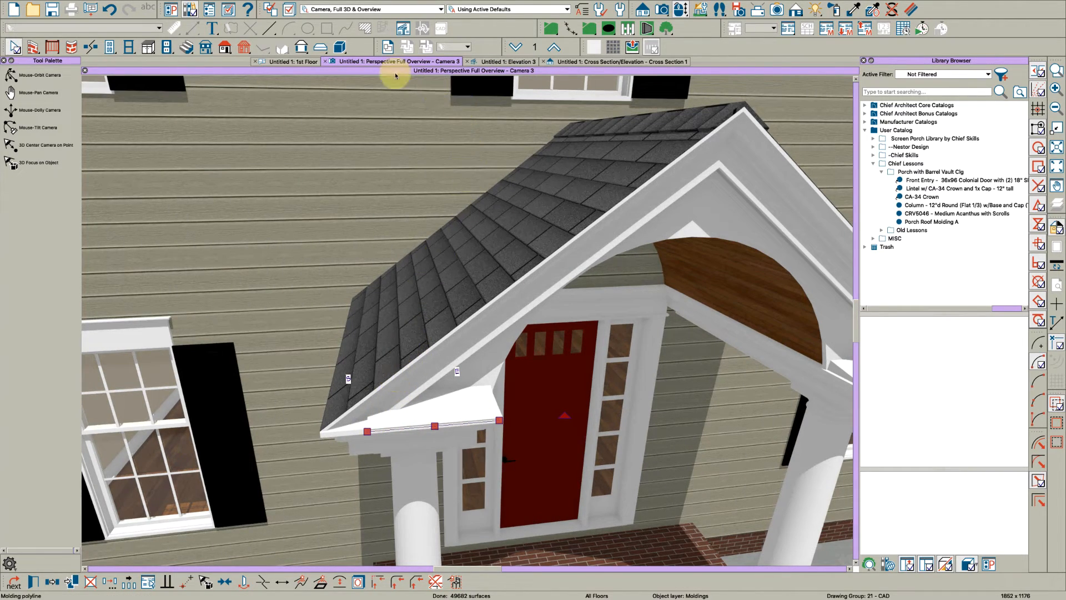
In the floor plan, extend the roof molding from its outer end with a perpendicular segment about 6 11/16" long back toward the column
{"action": "left_click", "coordinate": [293, 61]}
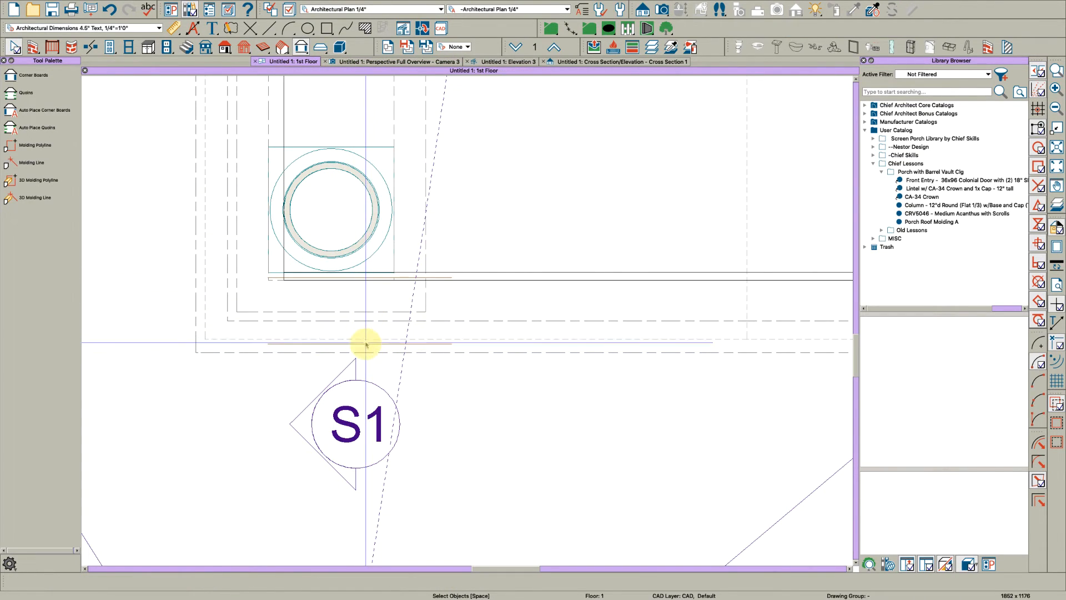
{"action": "left_click", "coordinate": [368, 351]}
{"action": "left_click", "coordinate": [274, 345]}
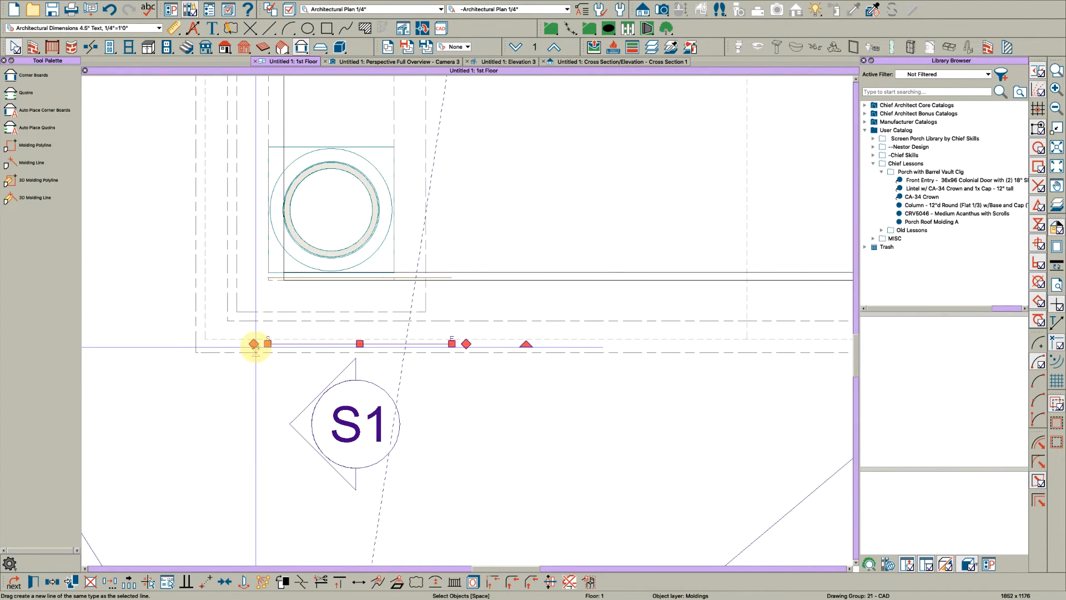
{"action": "left_click", "coordinate": [261, 324]}
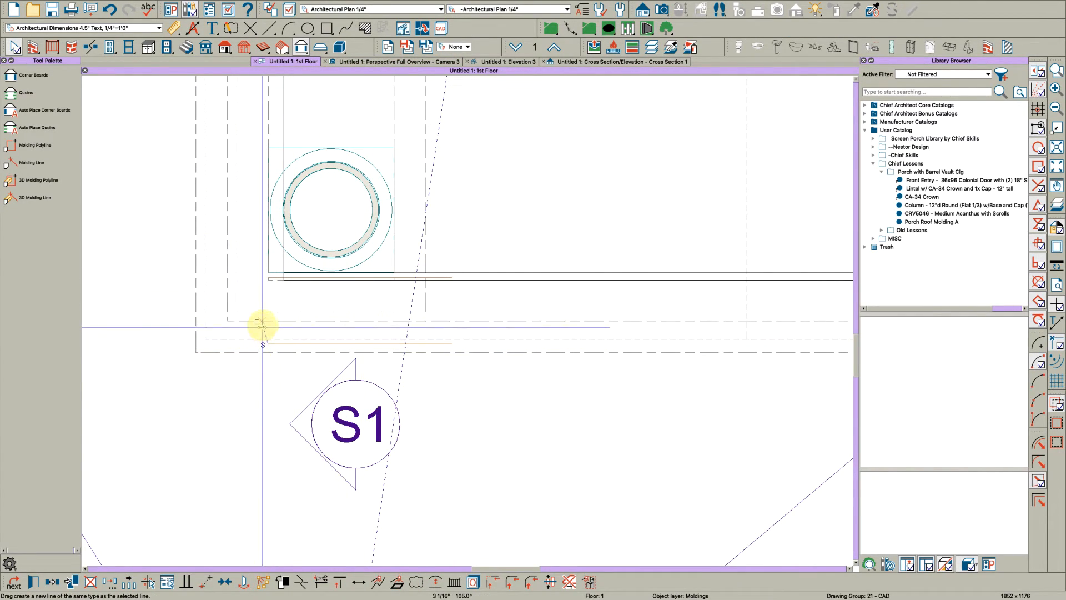
{"action": "left_click", "coordinate": [267, 290]}
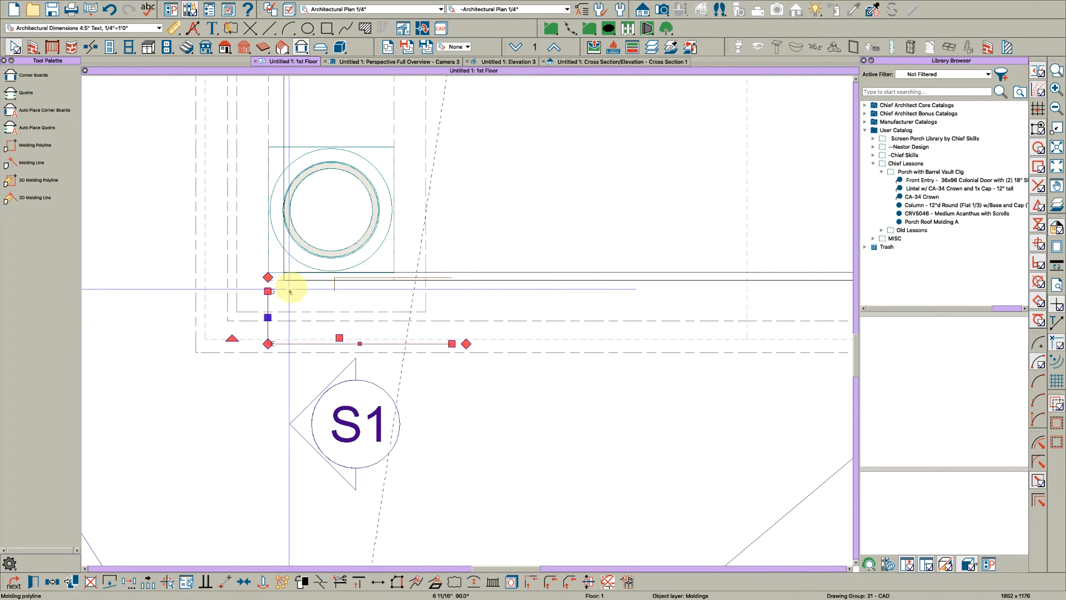
Examine the wrapped roof molding and both cornice returns in the perspective view from several angles around the portico
{"action": "left_click", "coordinate": [431, 64]}
{"action": "scroll", "coordinate": [416, 405], "scroll_direction": "up", "scroll_amount": 5}
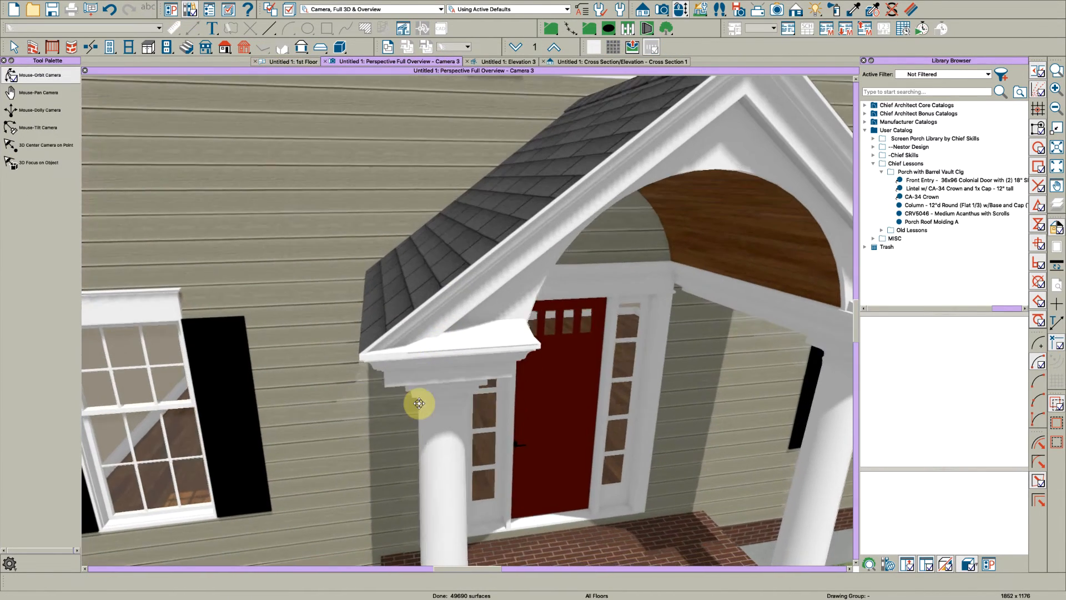
{"action": "middle_click_drag", "start_coordinate": [428, 405], "coordinate": [548, 372]}
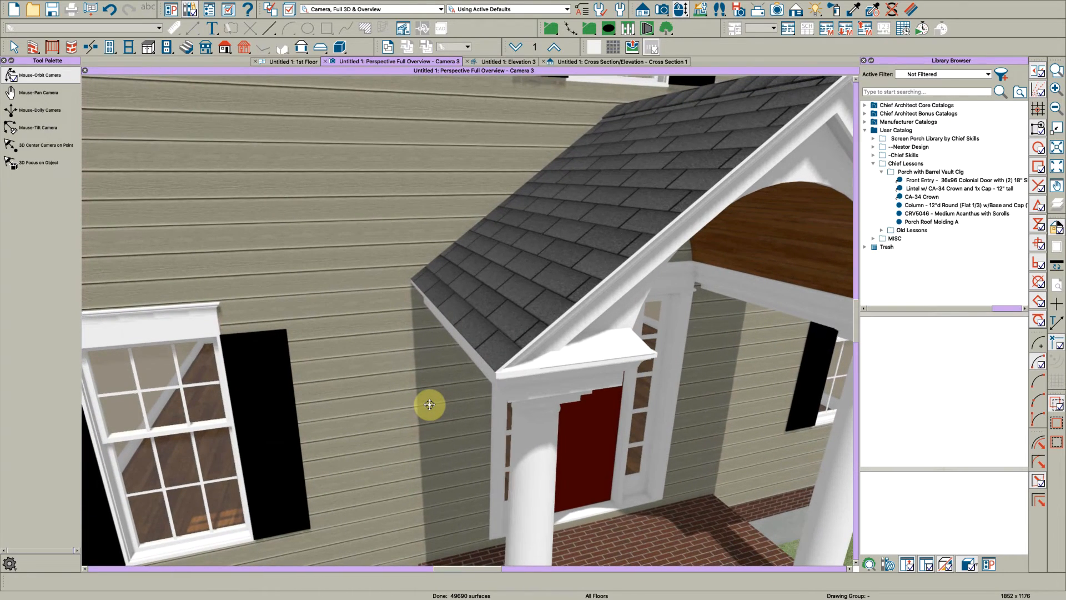
{"action": "left_click", "coordinate": [552, 364]}
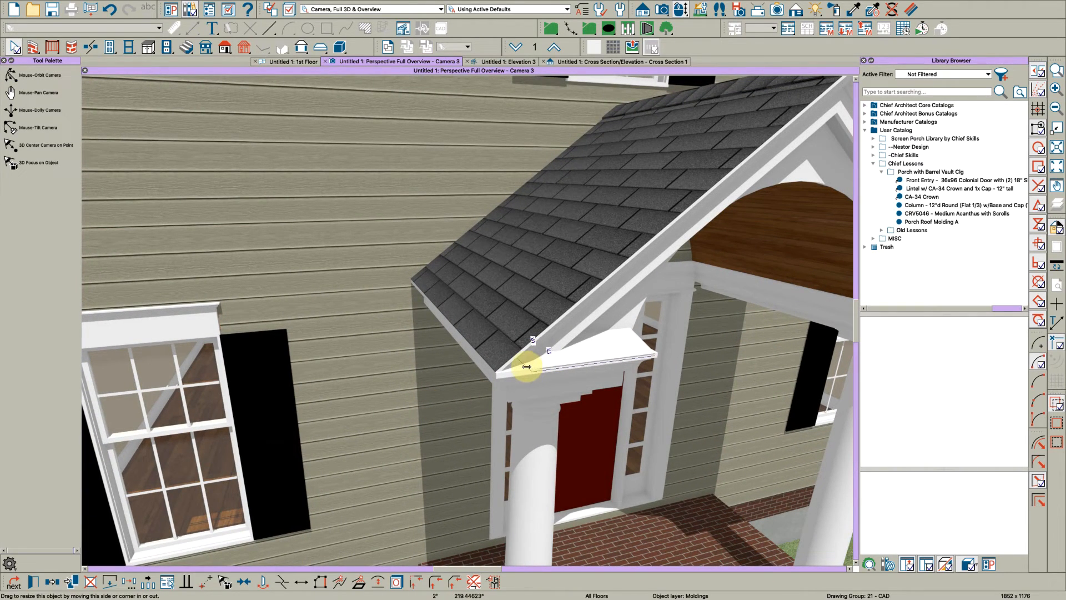
{"action": "mouse_move", "coordinate": [525, 366]}
{"action": "middle_mouse_down"}
{"action": "mouse_move", "coordinate": [550, 376]}
{"action": "mouse_move", "coordinate": [500, 373]}
{"action": "mouse_move", "coordinate": [545, 374]}
{"action": "mouse_move", "coordinate": [523, 385]}
{"action": "middle_mouse_up"}
{"action": "scroll", "coordinate": [522, 381], "scroll_direction": "down", "scroll_amount": 2}
{"action": "scroll", "coordinate": [522, 378], "scroll_direction": "down", "scroll_amount": 2}
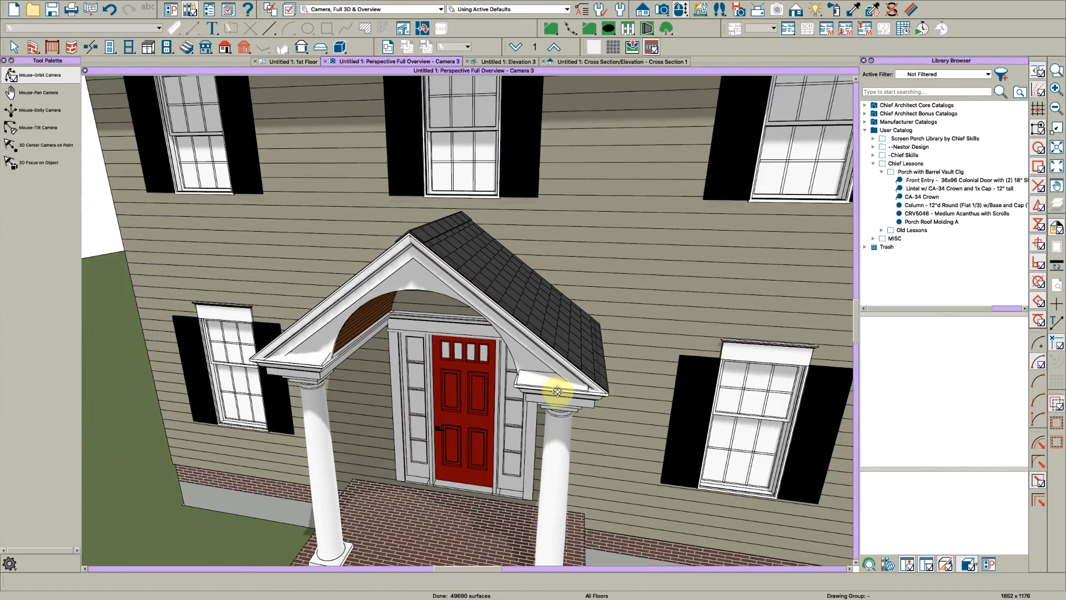
{"action": "key", "text": "space"}
{"action": "scroll", "coordinate": [272, 351], "scroll_direction": "up", "scroll_amount": 4}
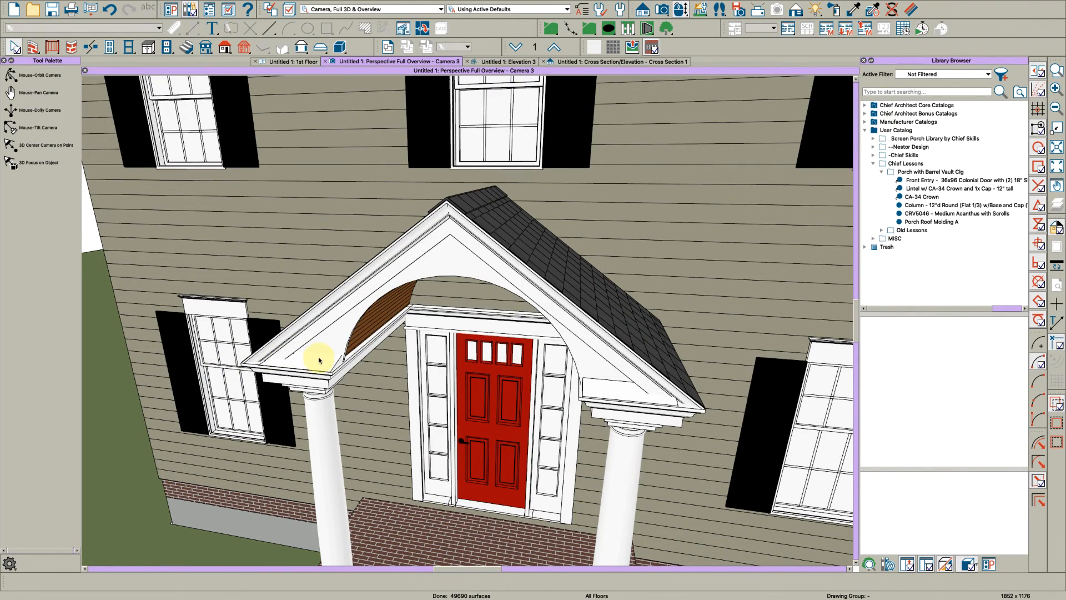
{"action": "key", "text": "space"}
{"action": "left_click_drag", "start_coordinate": [309, 352], "coordinate": [368, 350]}
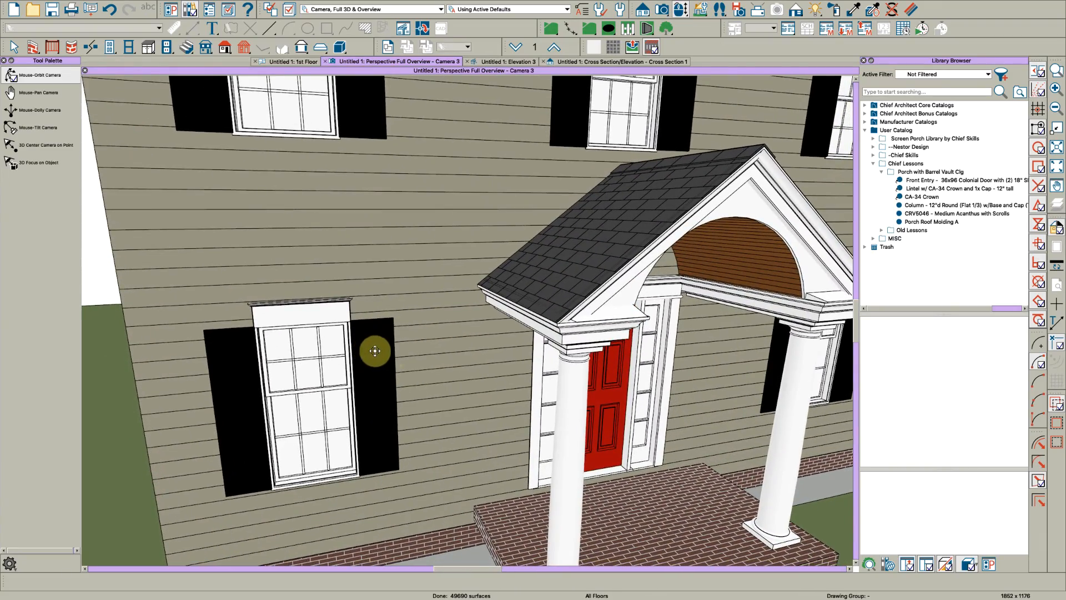
{"action": "left_click_drag", "start_coordinate": [548, 340], "coordinate": [571, 335]}
{"action": "key", "text": "space"}
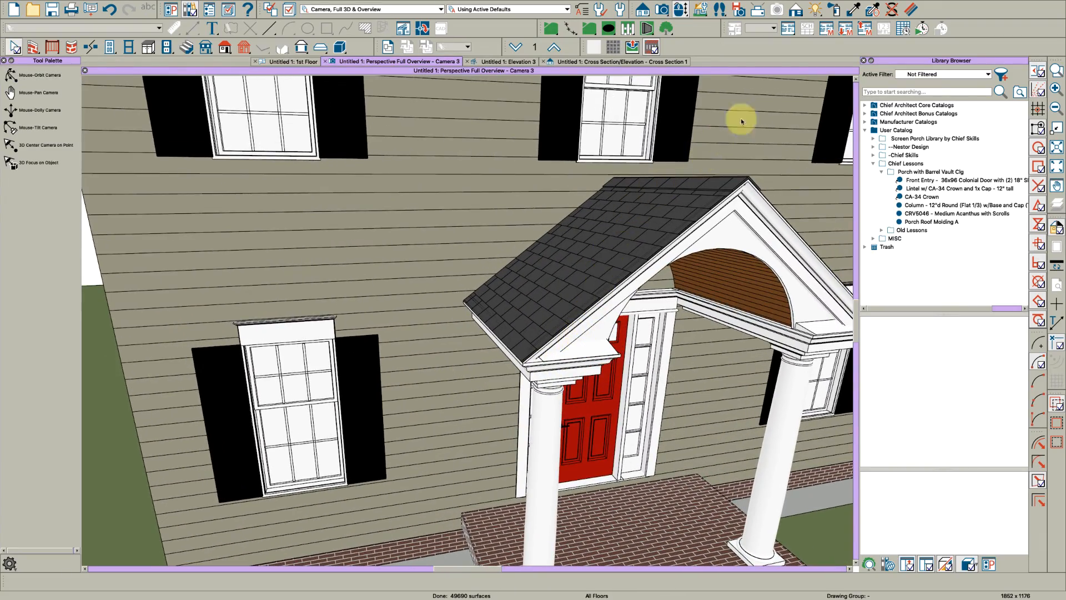
Paint the left cornice return's roof molding with the porch roof's Asphalt Roofing - Grey material and view the portico from the front
{"action": "left_click", "coordinate": [853, 11]}
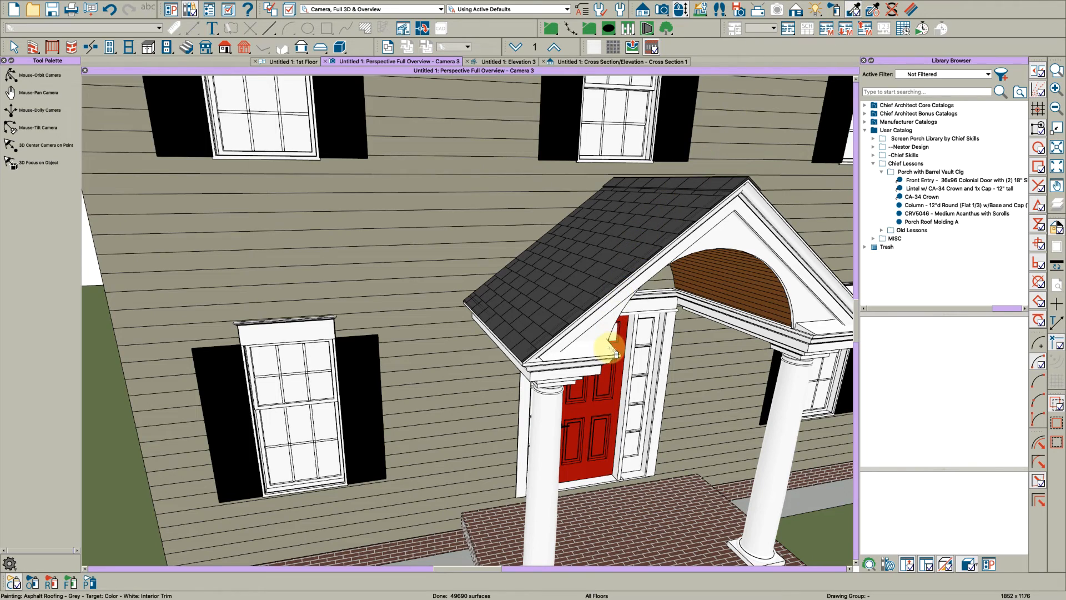
{"action": "key", "text": "space"}
{"action": "key", "text": "o"}
{"action": "left_click_drag", "start_coordinate": [602, 350], "coordinate": [525, 330]}
{"action": "scroll", "coordinate": [569, 329], "scroll_direction": "down", "scroll_amount": 3}
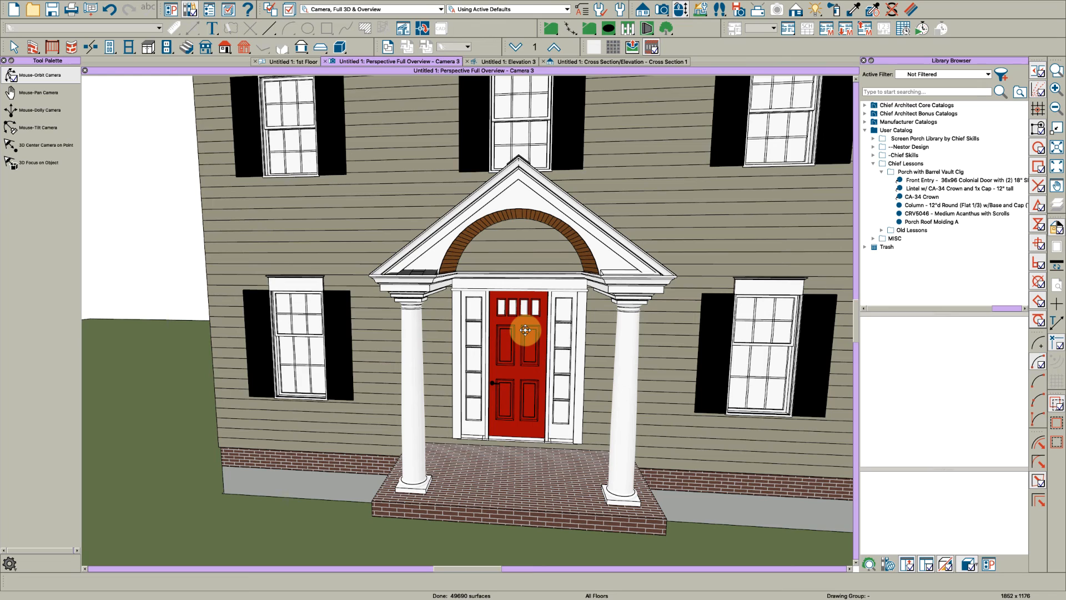
{"action": "left_click_drag", "start_coordinate": [501, 322], "coordinate": [510, 318]}
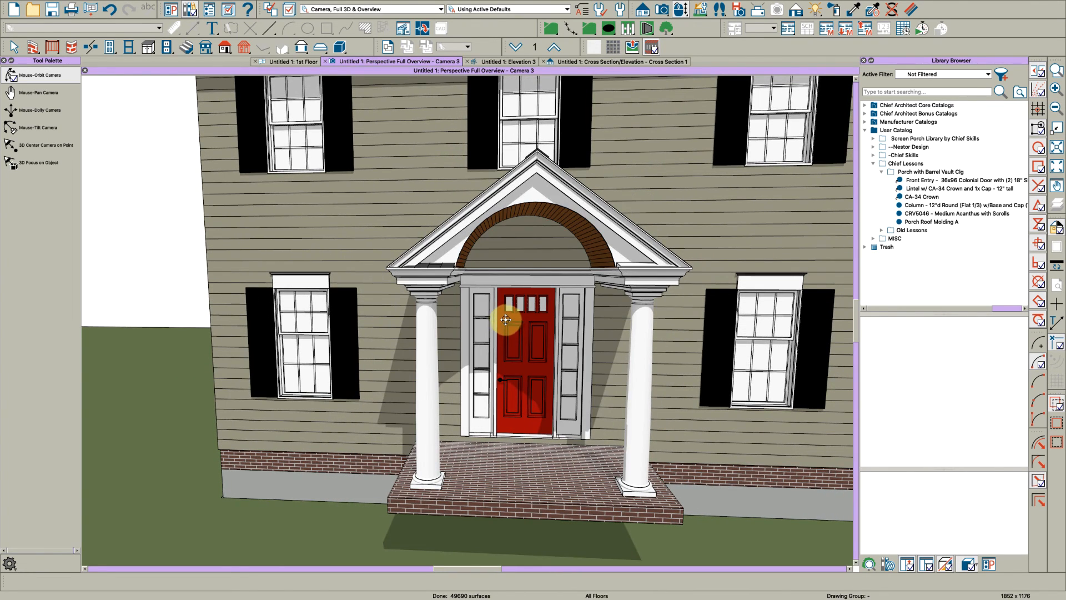